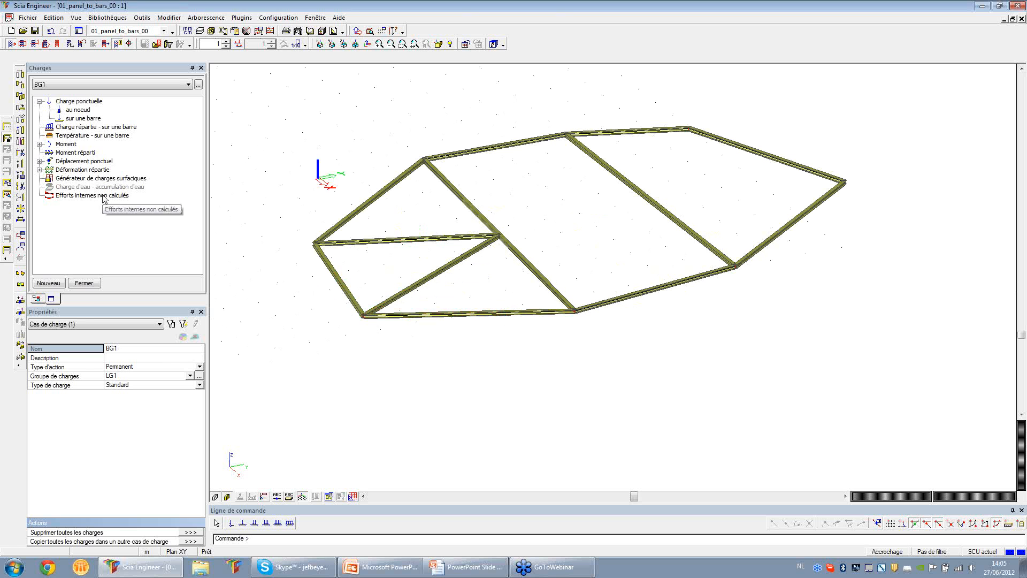
# Leave the loads service and start a new "Charges sur lignes et barres" load panel from the Structure service
pyautogui.click(84, 283)
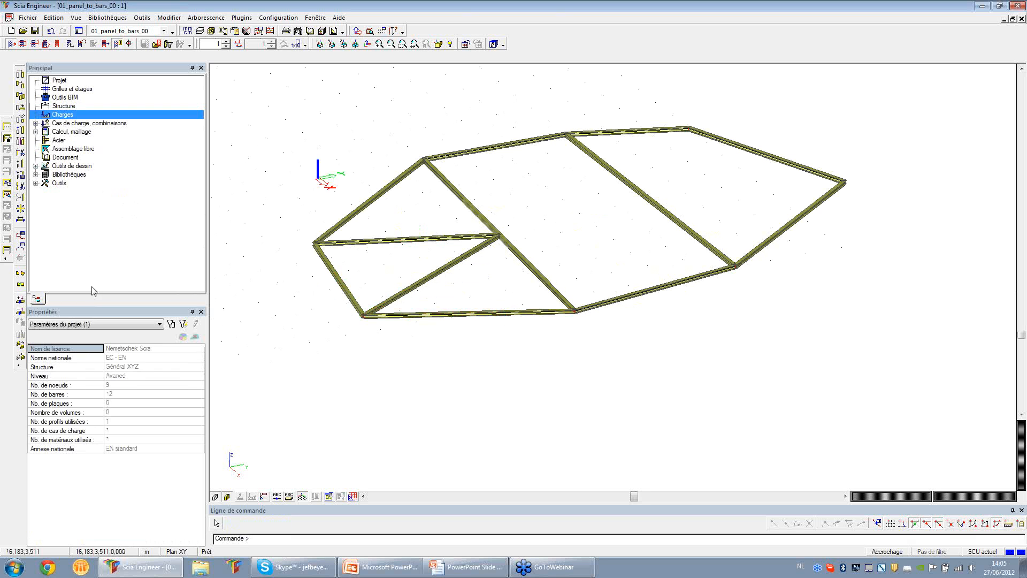
pyautogui.click(62, 107)
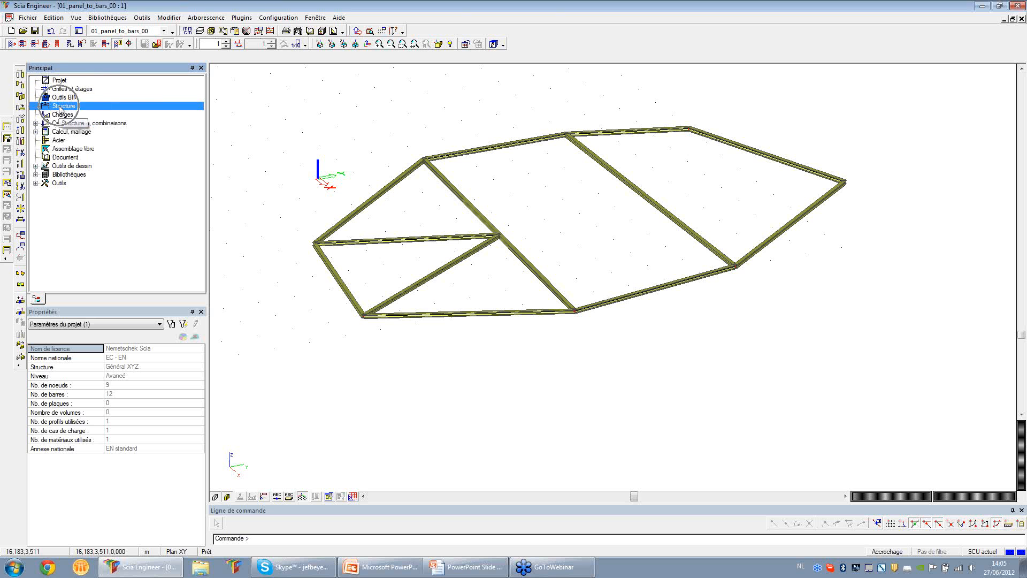
pyautogui.doubleClick(61, 107)
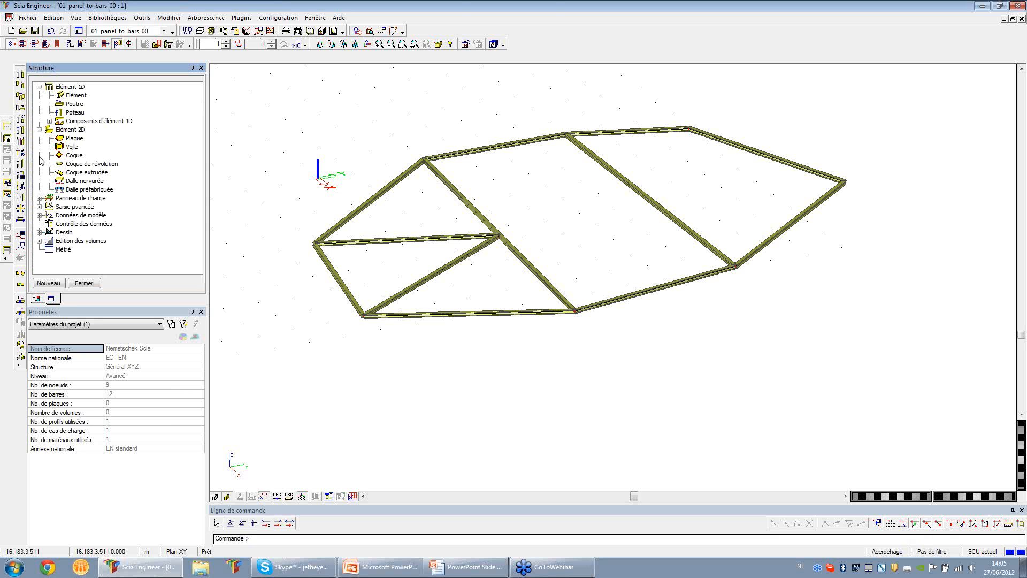
pyautogui.click(40, 198)
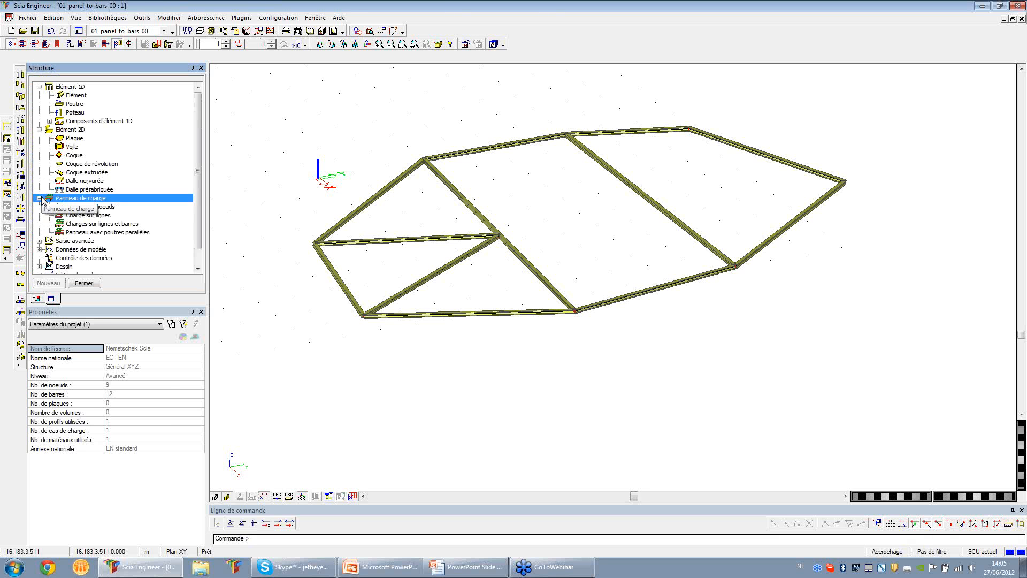
pyautogui.click(39, 86)
pyautogui.click(39, 95)
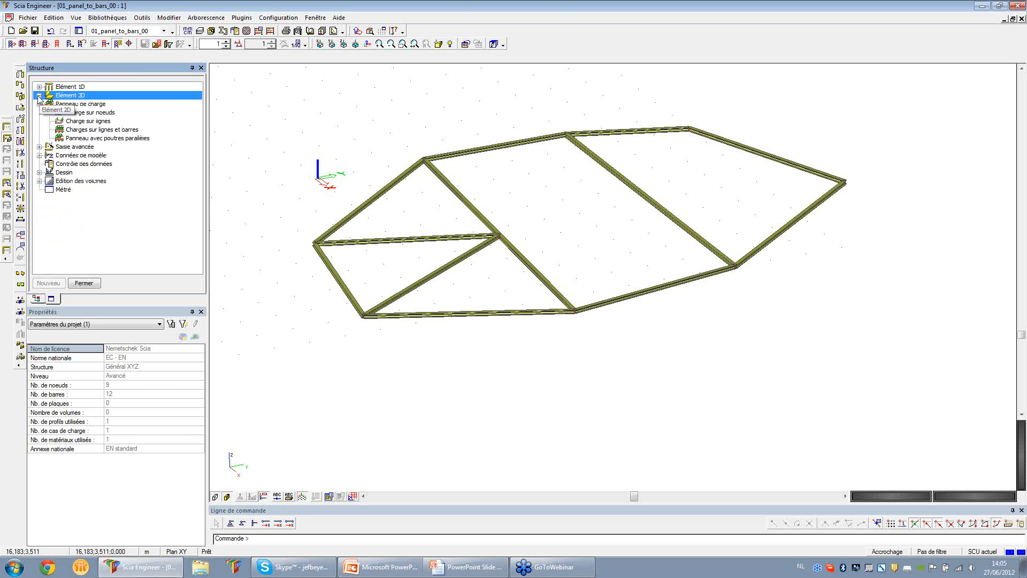
pyautogui.click(69, 104)
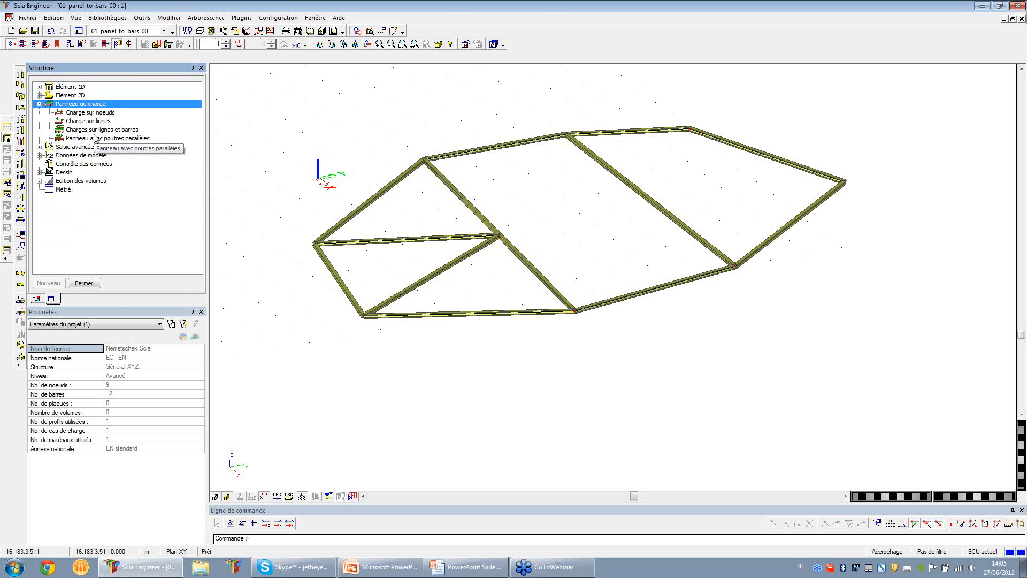
pyautogui.click(93, 130)
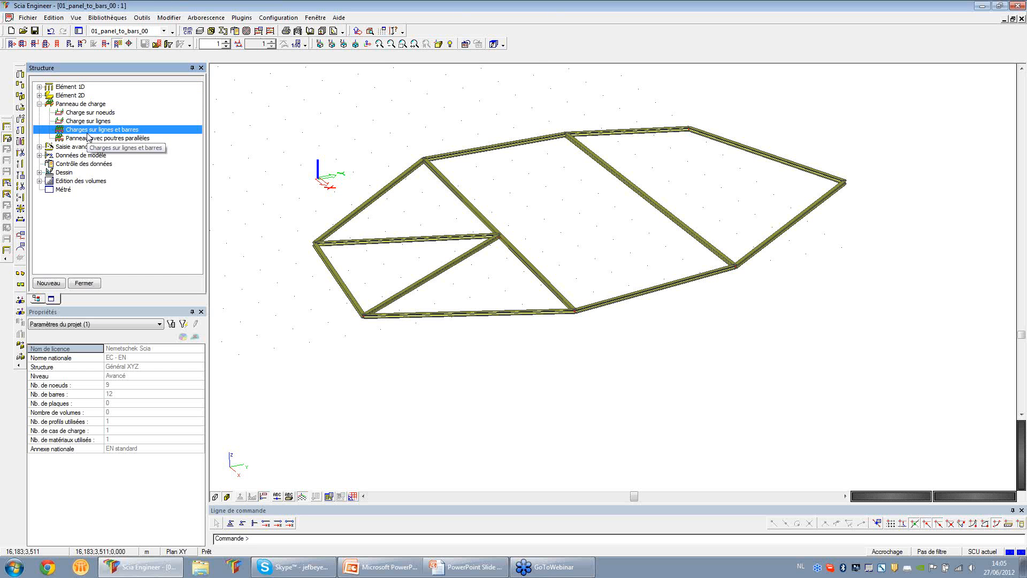
pyautogui.doubleClick(90, 131)
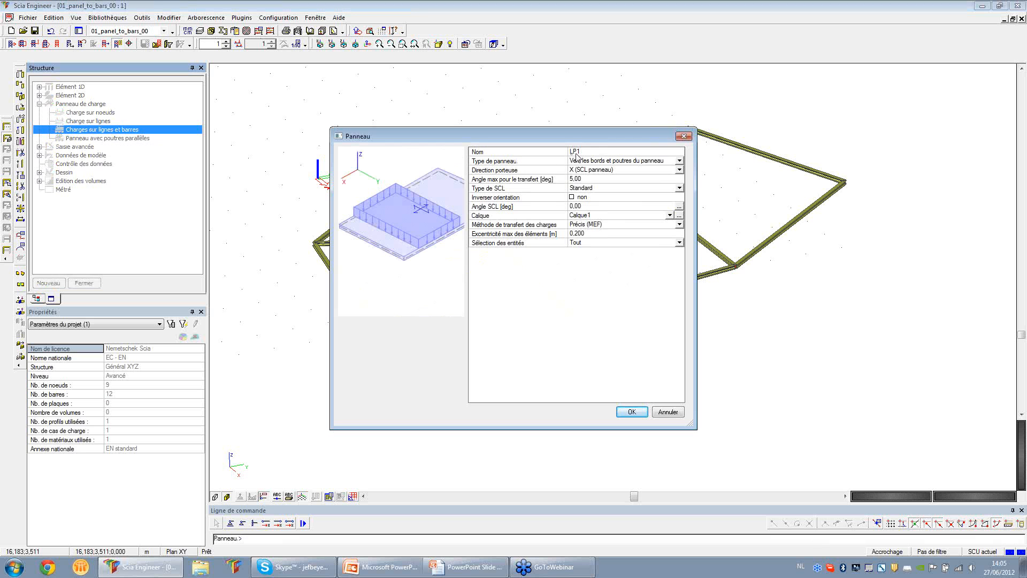
# Set the new load panel's Direction porteuse to "toutes (SCL panneau)"
pyautogui.click(548, 170)
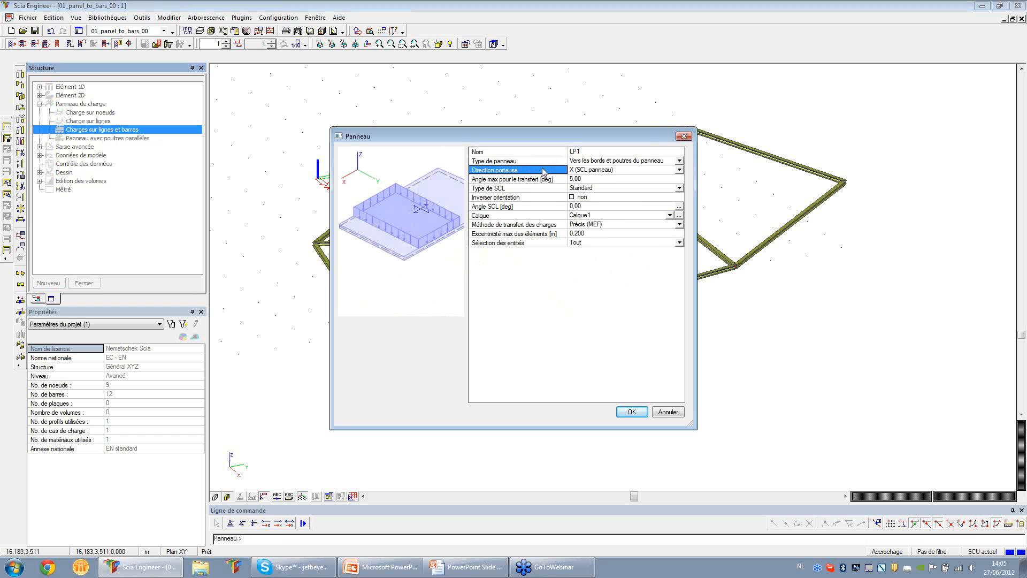
pyautogui.click(574, 170)
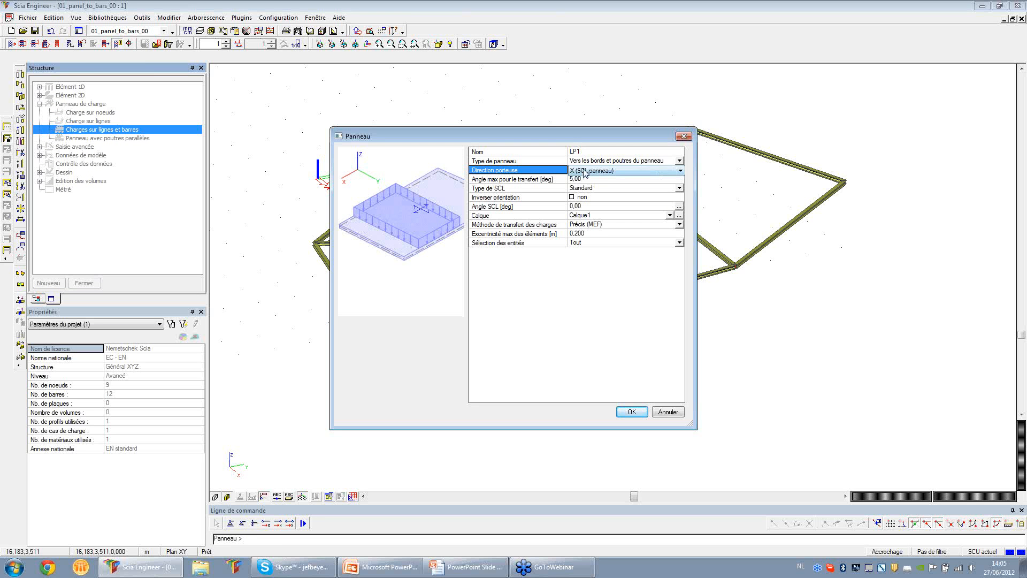
pyautogui.click(586, 172)
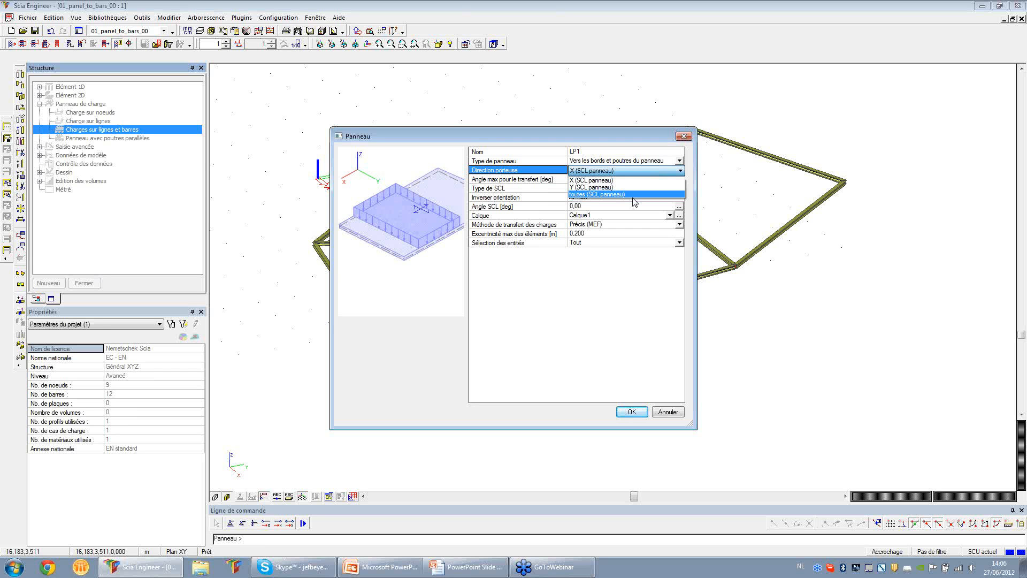
pyautogui.click(542, 193)
pyautogui.click(539, 193)
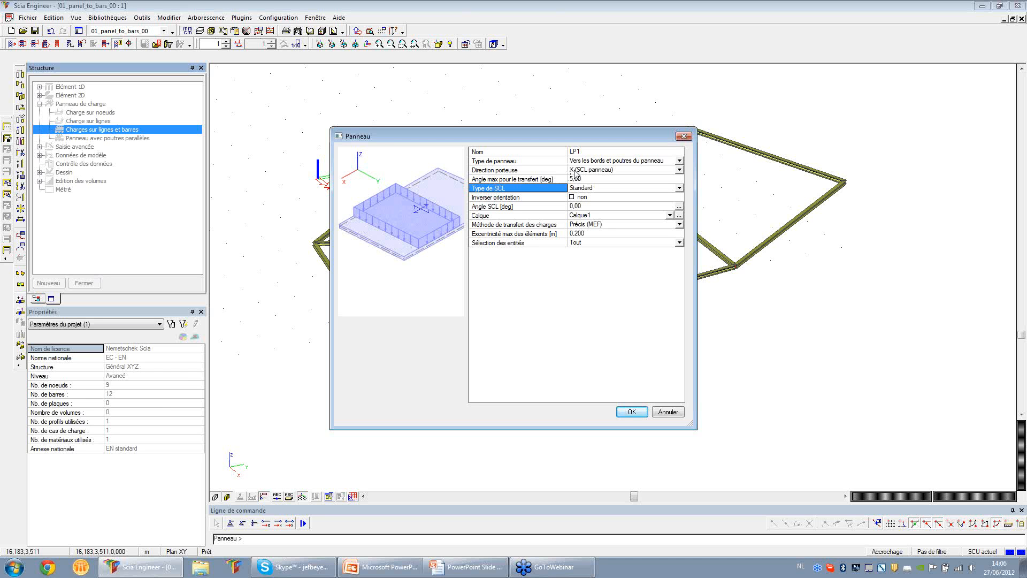
pyautogui.click(560, 208)
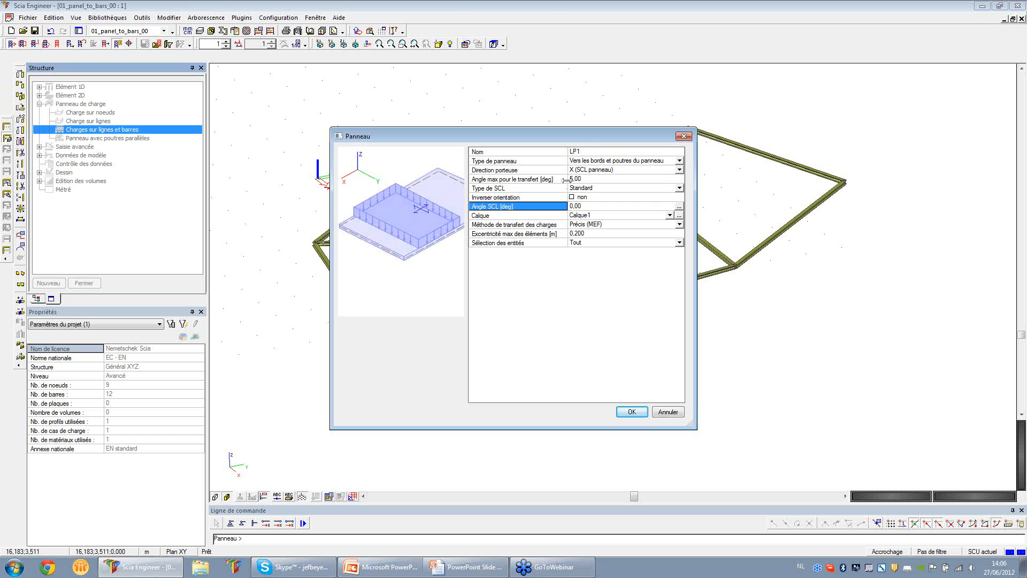
pyautogui.click(583, 171)
pyautogui.click(583, 171)
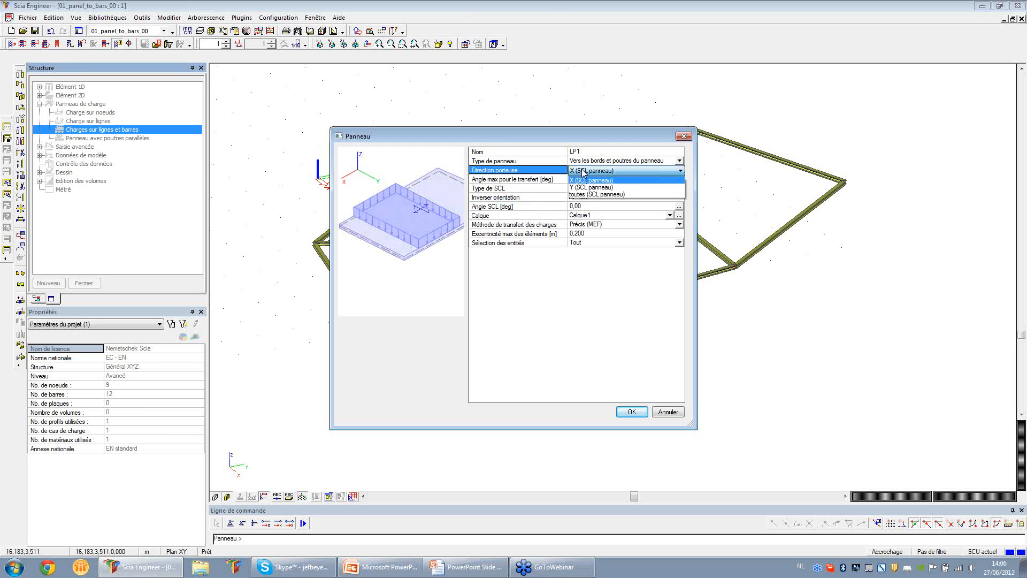
pyautogui.click(587, 195)
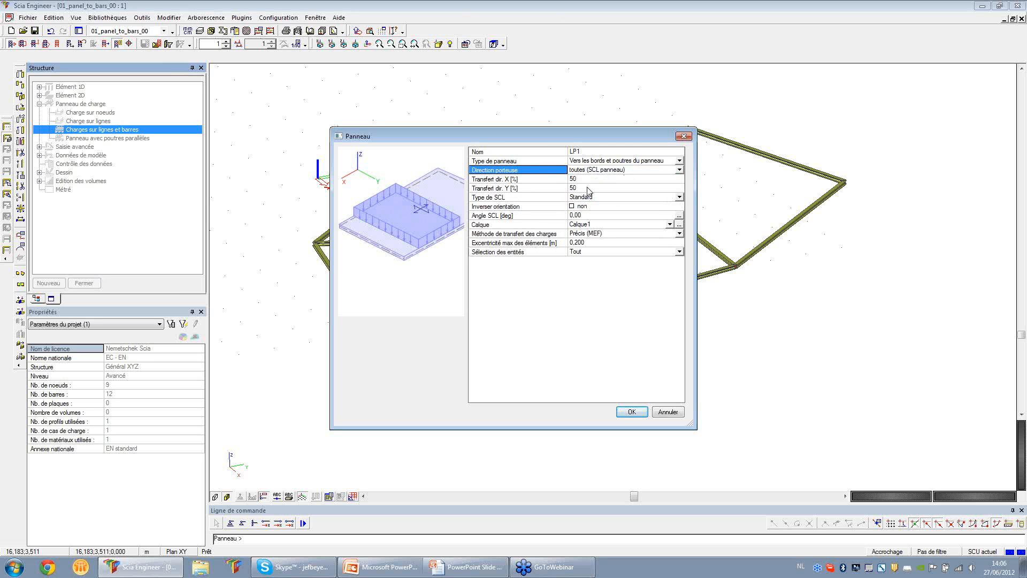
# Set the panel's load transfer in direction X to 60 %, leaving 40 % for direction Y
pyautogui.click(543, 180)
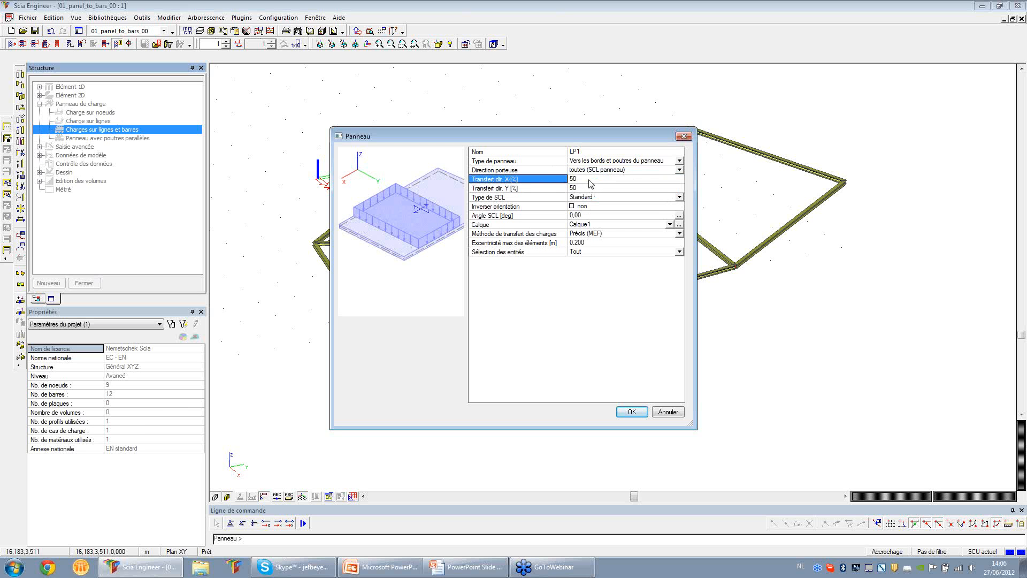
pyautogui.click(589, 180)
pyautogui.press('Return')
pyautogui.click(585, 187)
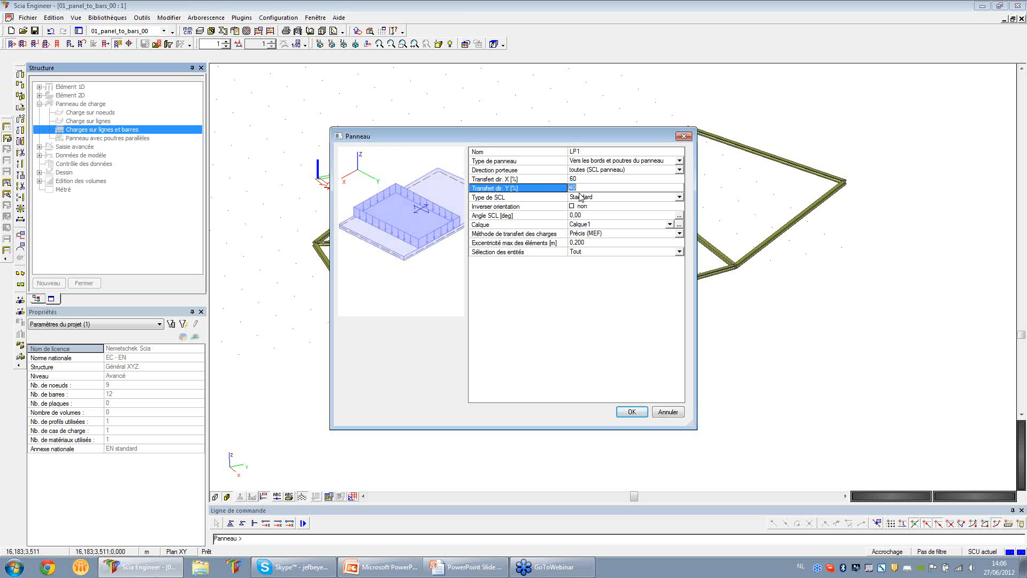
# Keep the load transfer method at Précis (MEF) and accept the panel settings
pyautogui.click(556, 236)
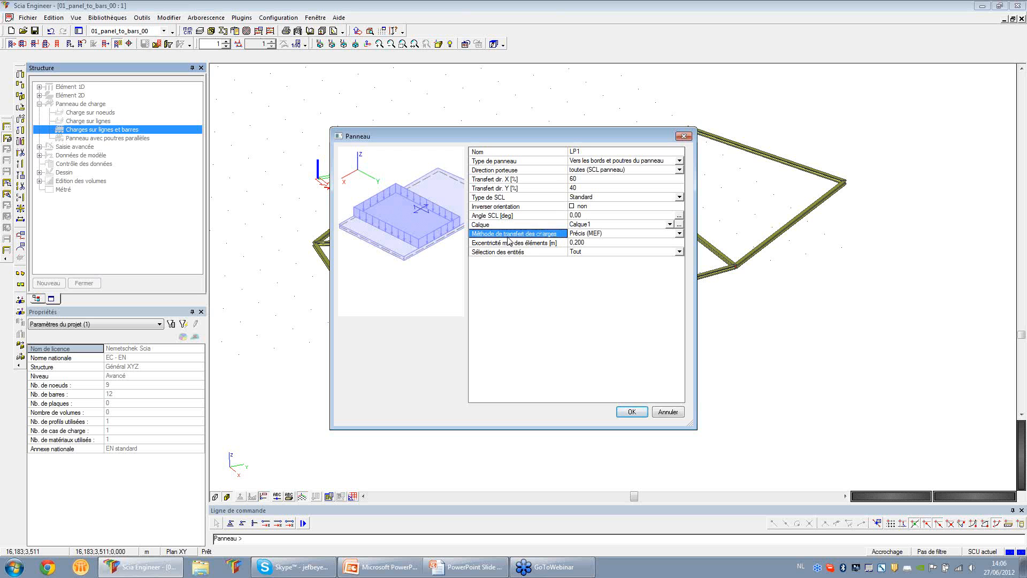
pyautogui.click(586, 236)
pyautogui.click(605, 234)
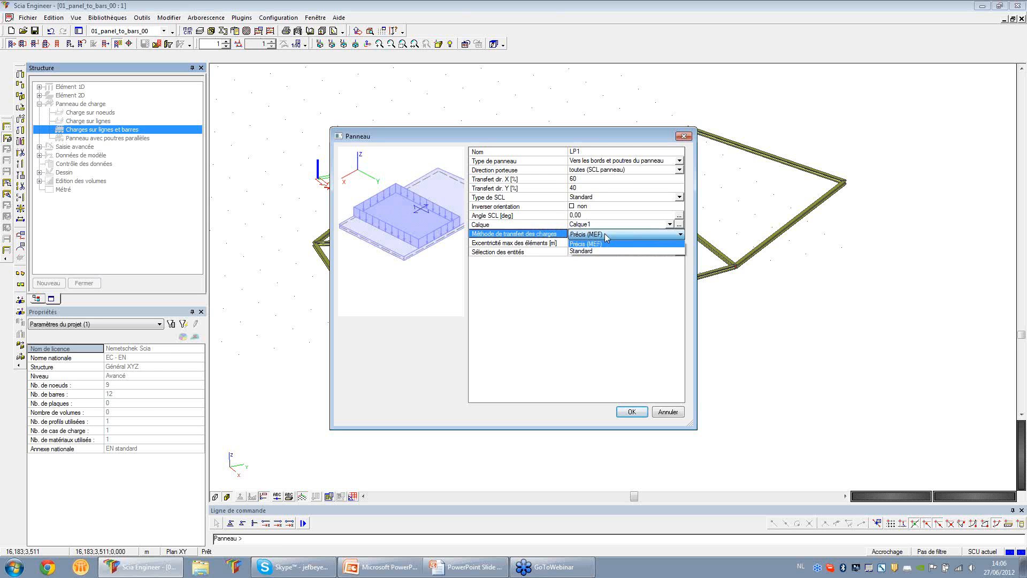
pyautogui.click(607, 234)
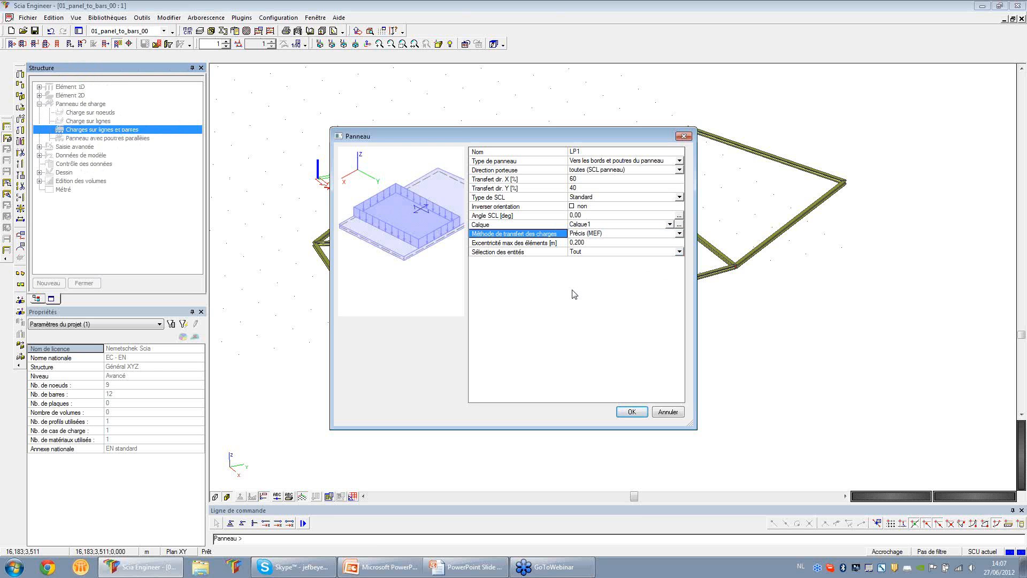
pyautogui.click(627, 412)
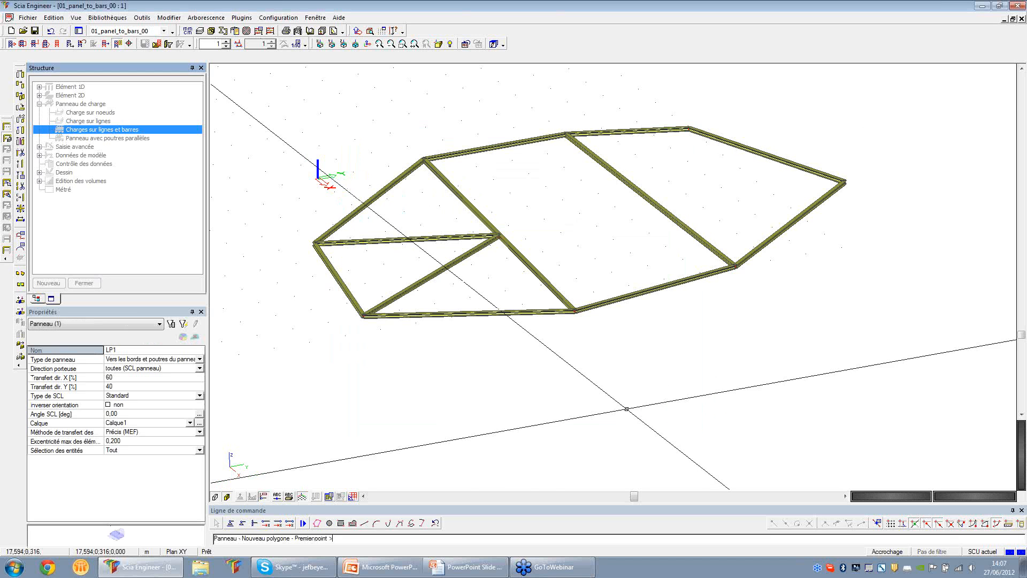
# Draw the panel polygon along the frame's outer nodes, closing it straight across the front and skipping the front middle node
pyautogui.click(253, 544)
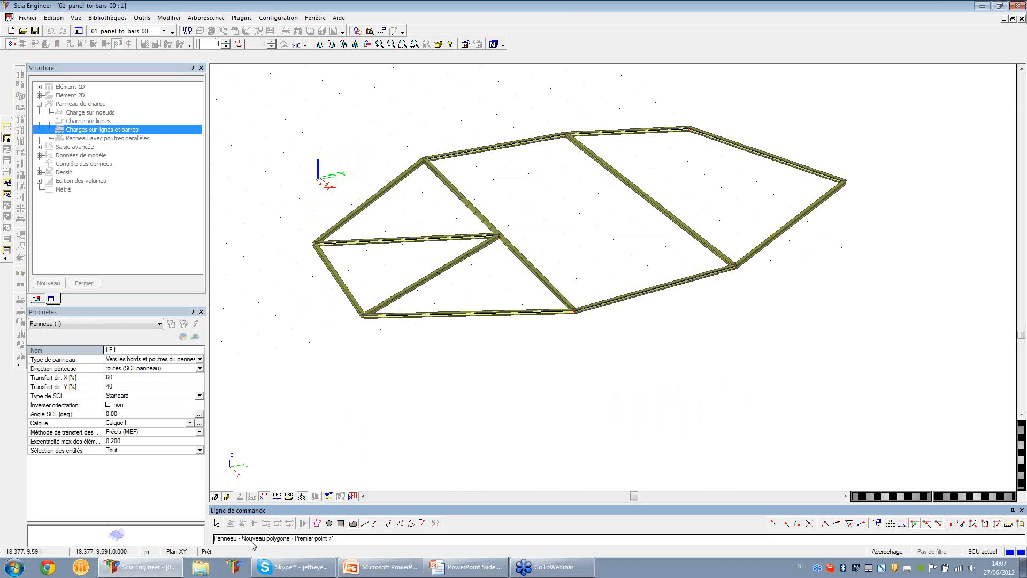
pyautogui.click(253, 543)
pyautogui.click(254, 545)
pyautogui.click(362, 316)
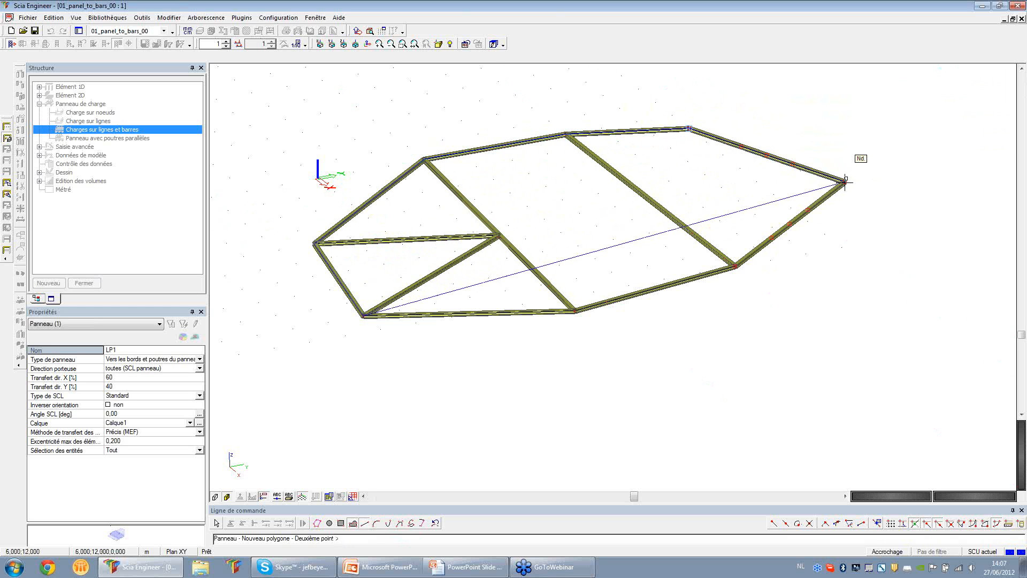
pyautogui.click(736, 266)
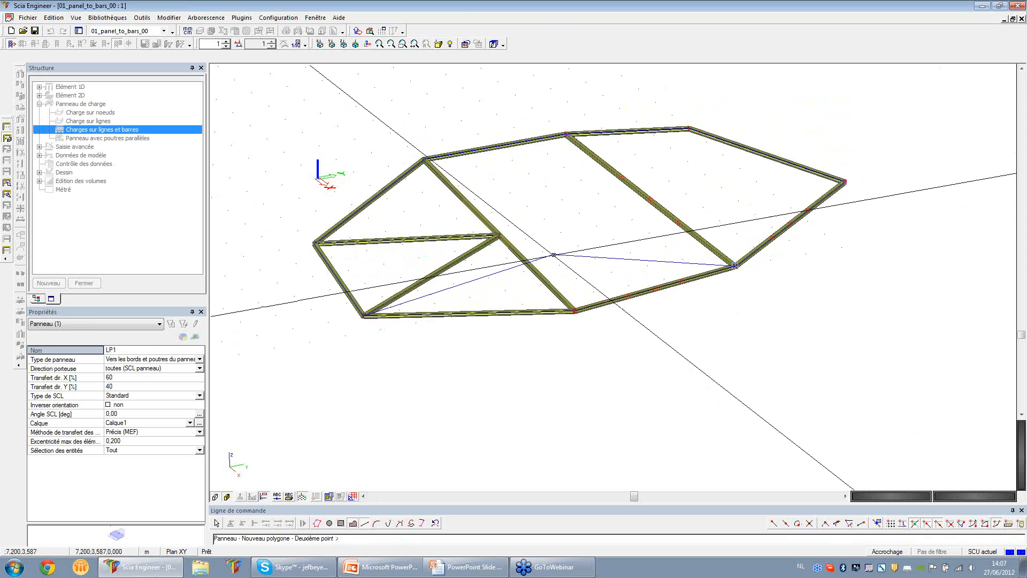
pyautogui.press('Escape')
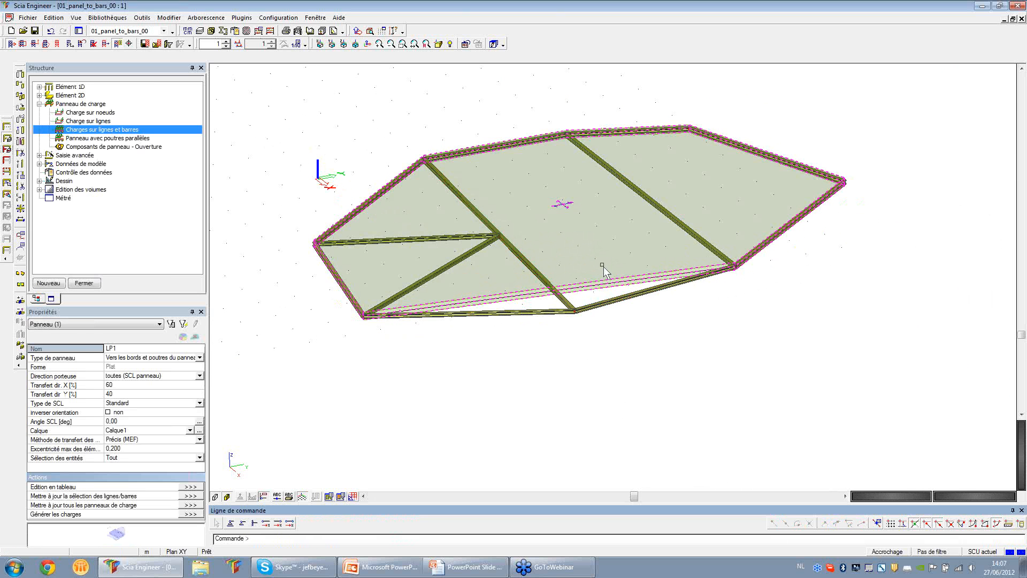
pyautogui.press('Escape')
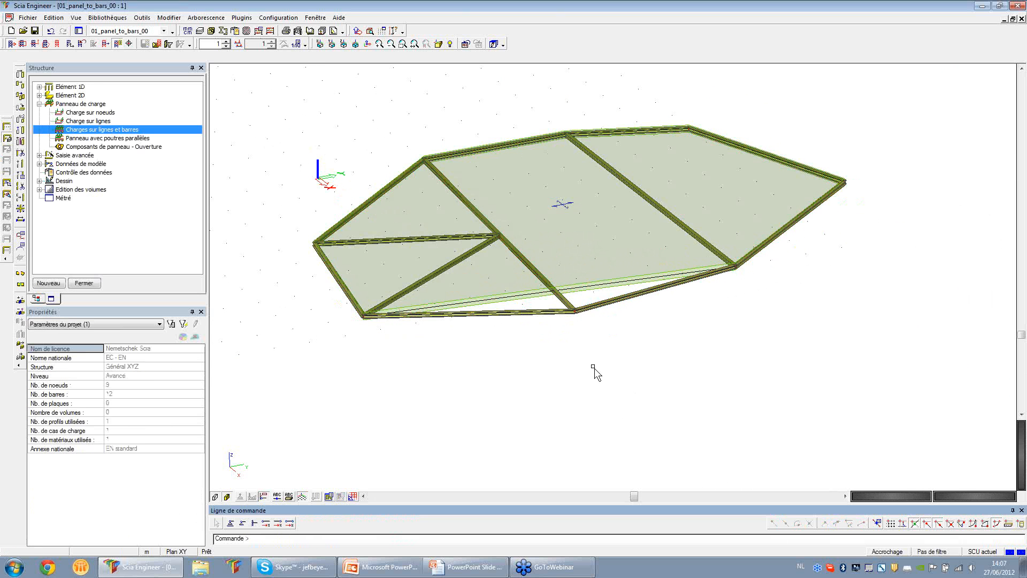
# Apply a surface force of -1.00 kN/m² in direction Z to the load panel in load case BG1, using the SCG system
pyautogui.keyDown('ctrl'); pyautogui.moveTo(595, 366); pyautogui.dragTo(568, 371, button='right'); pyautogui.keyUp('ctrl')
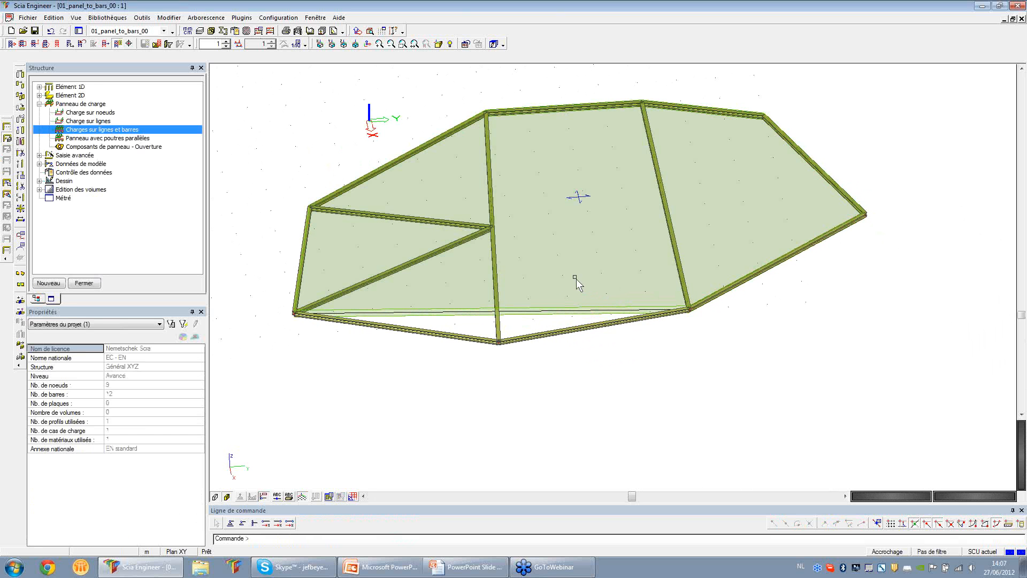
pyautogui.click(83, 283)
pyautogui.click(49, 115)
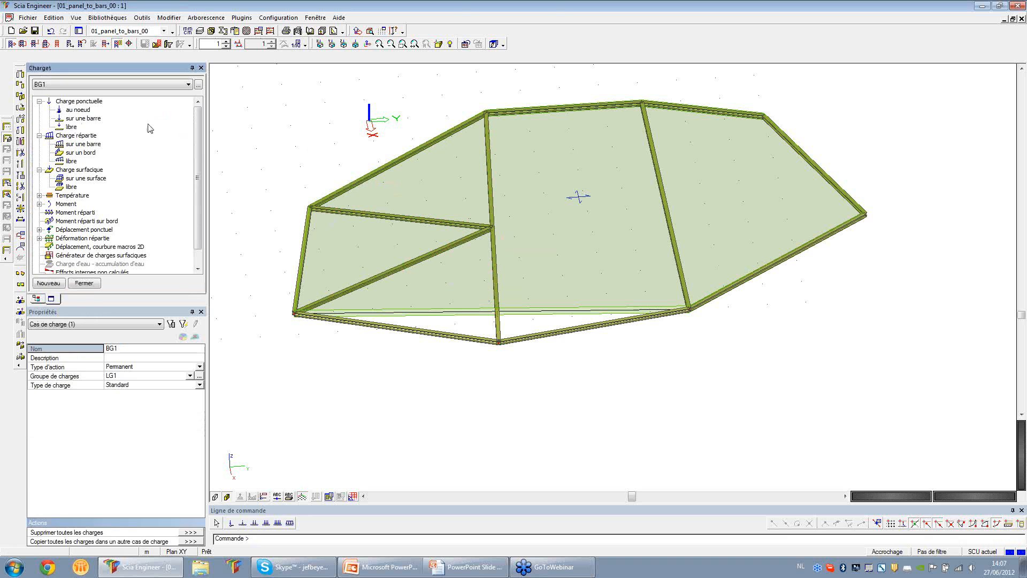
pyautogui.doubleClick(88, 180)
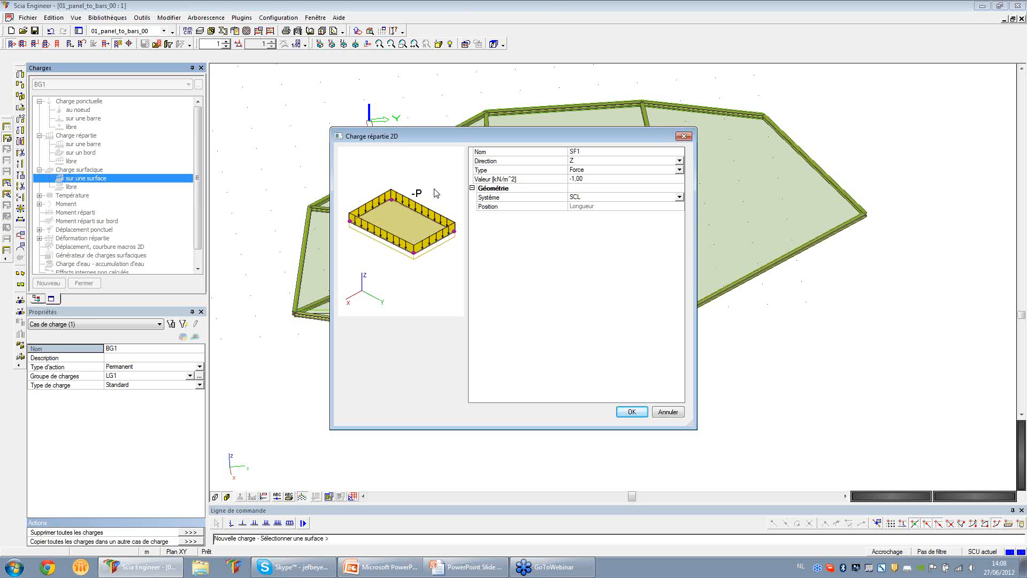
pyautogui.click(584, 200)
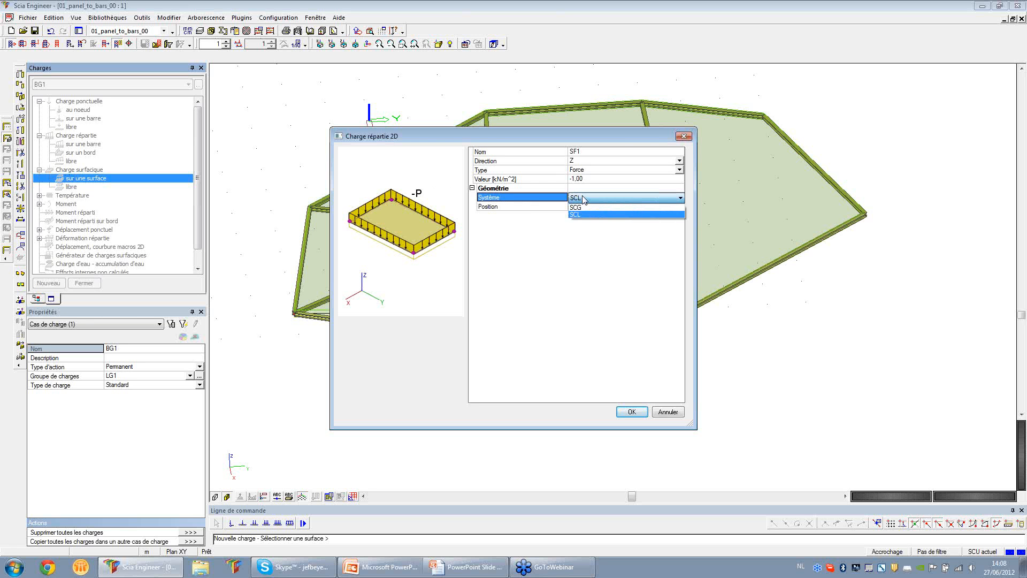
pyautogui.click(596, 207)
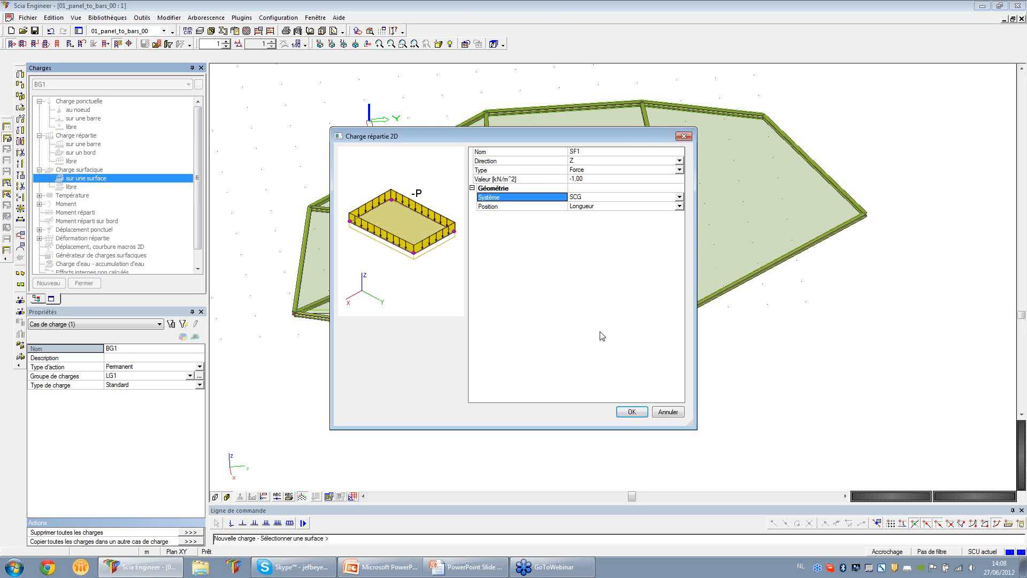
pyautogui.click(632, 411)
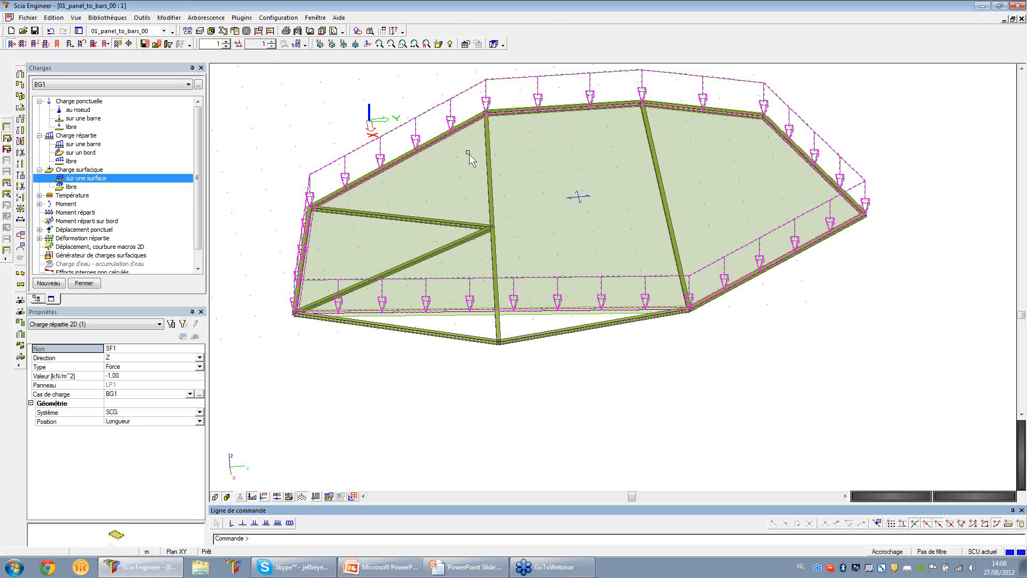
pyautogui.press('Escape')
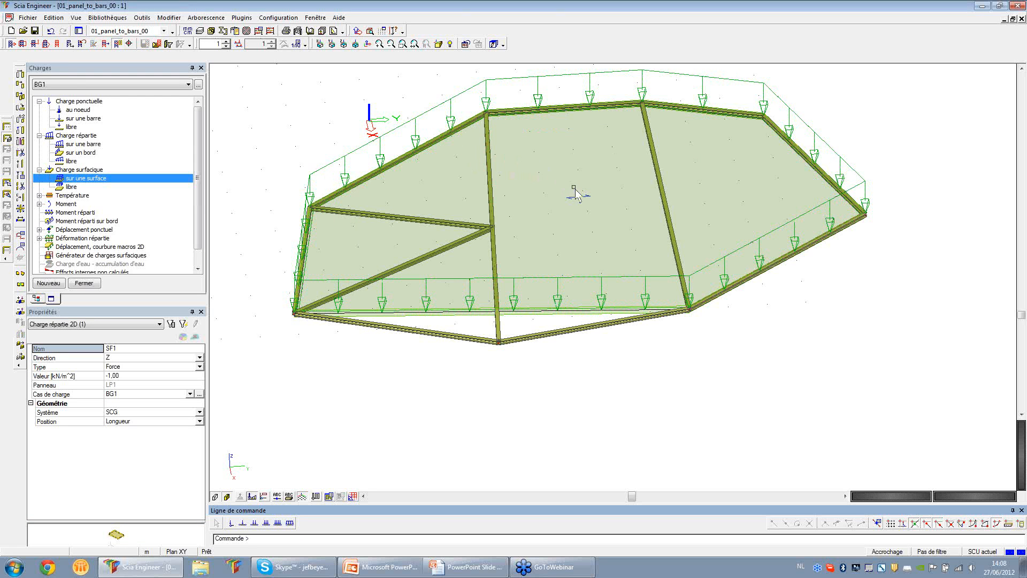
# Generate the beam loads from the surface load on load panel LP1
pyautogui.click(581, 205)
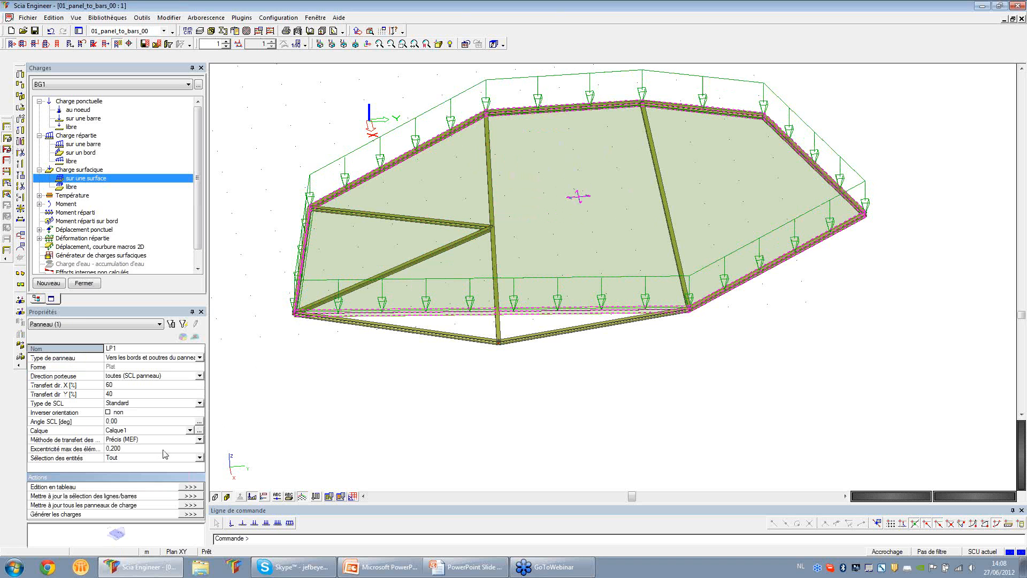
pyautogui.click(184, 515)
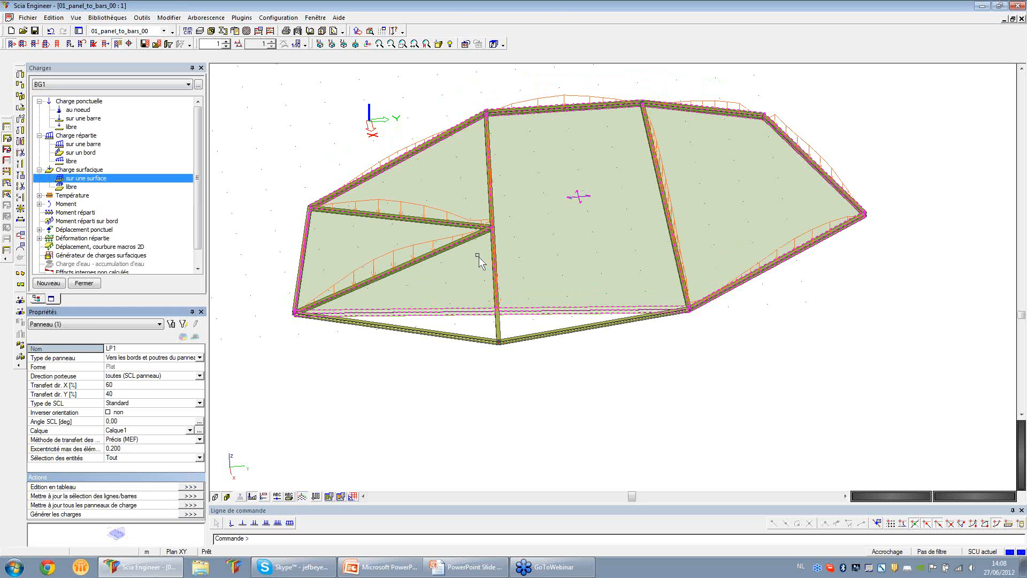
# Set the load display to show both original and generated loads (Original + Généré)
pyautogui.moveTo(459, 252)
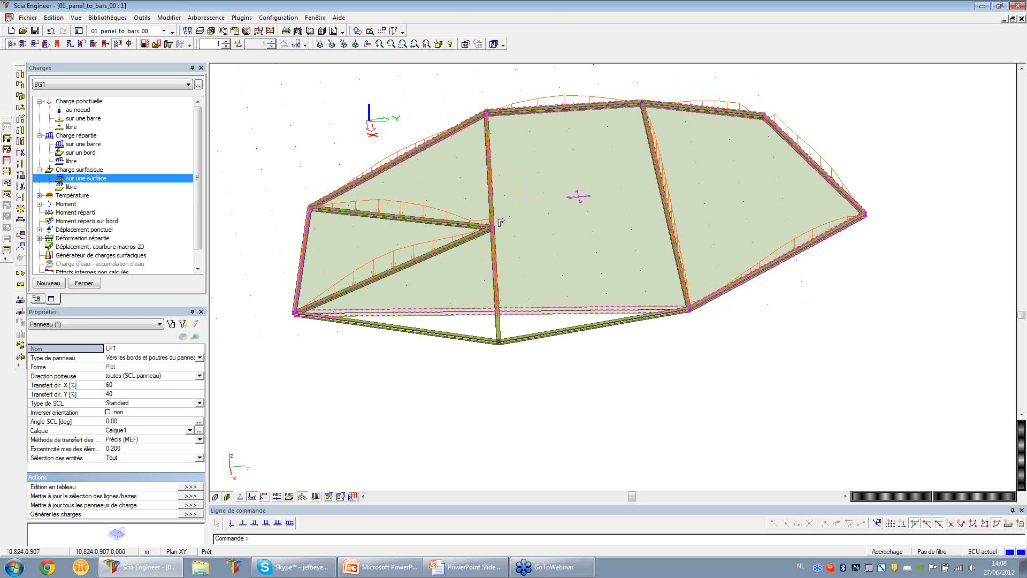
pyautogui.keyDown('ctrl'); pyautogui.moveTo(498, 220); pyautogui.dragTo(545, 207, button='right'); pyautogui.keyUp('ctrl')
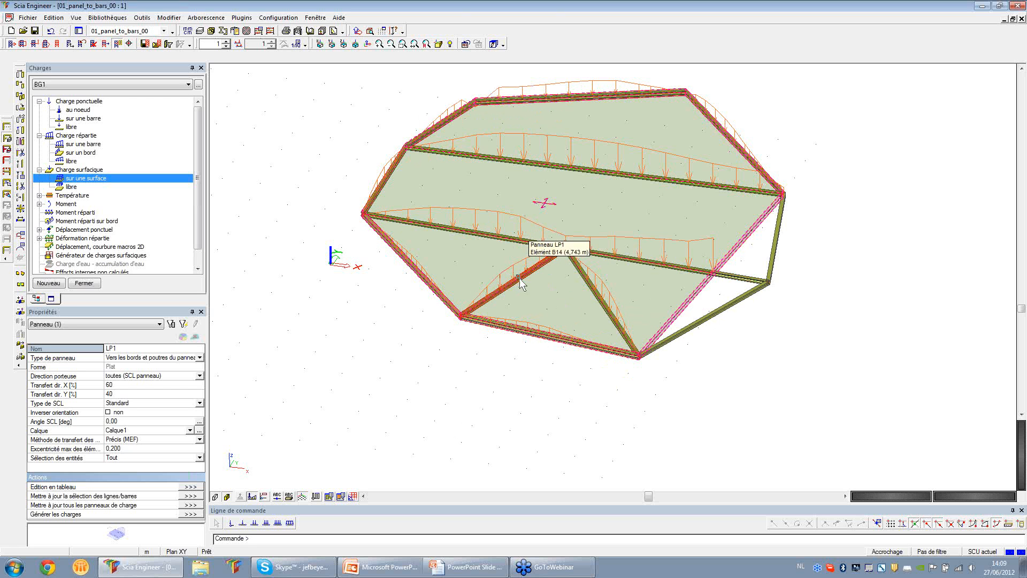
pyautogui.rightClick(317, 357)
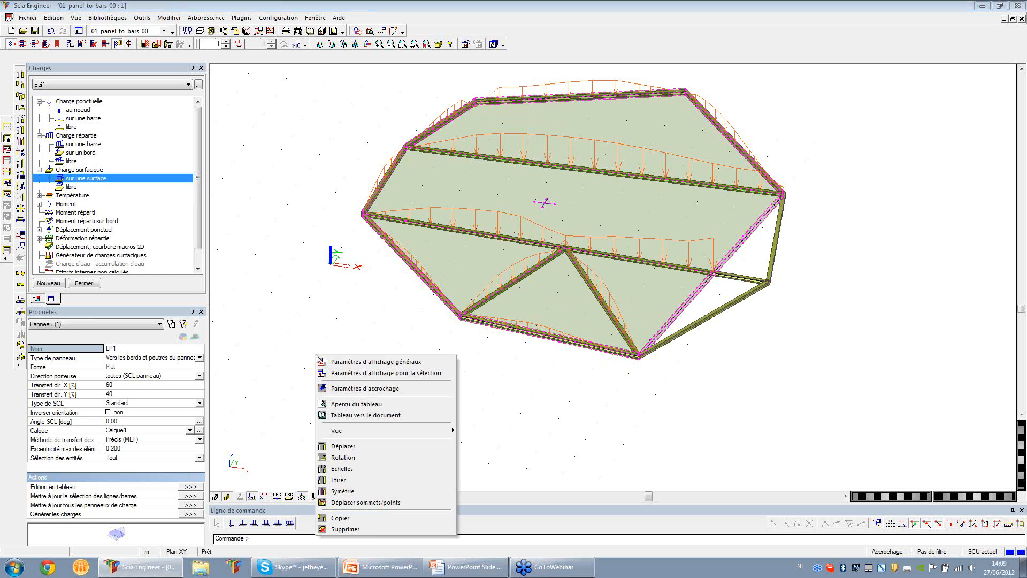
pyautogui.click(343, 367)
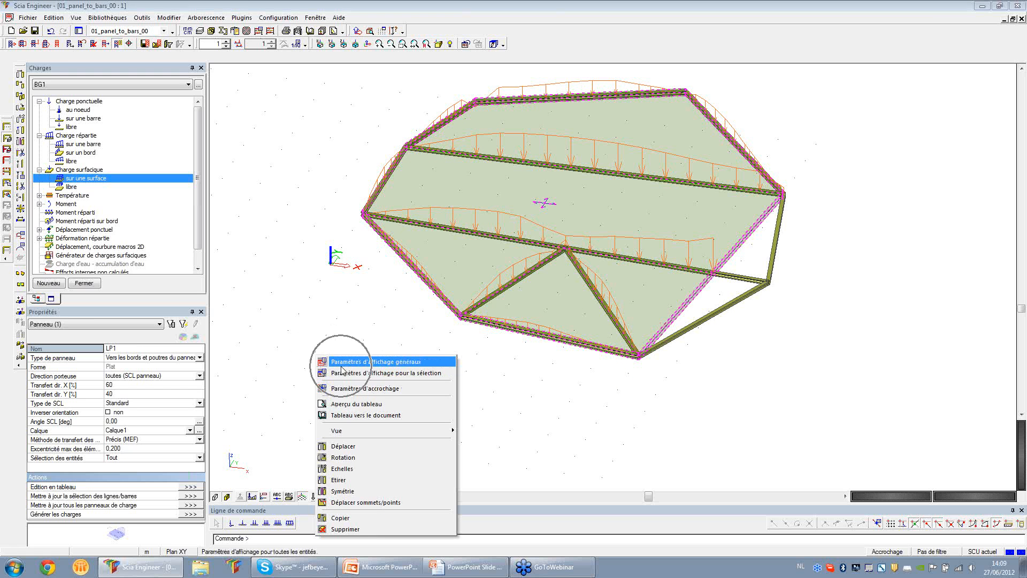
pyautogui.click(345, 363)
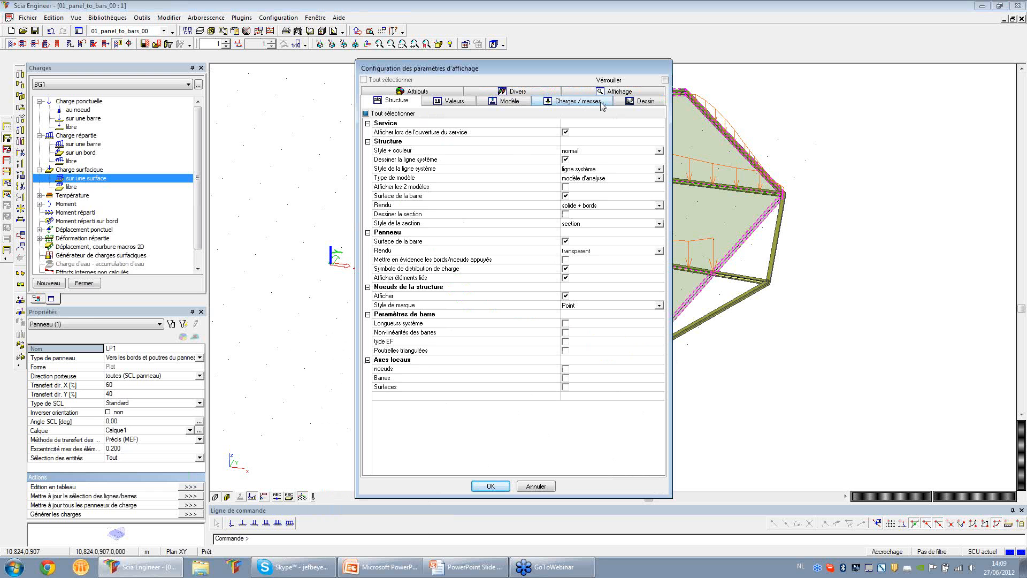
pyautogui.click(595, 106)
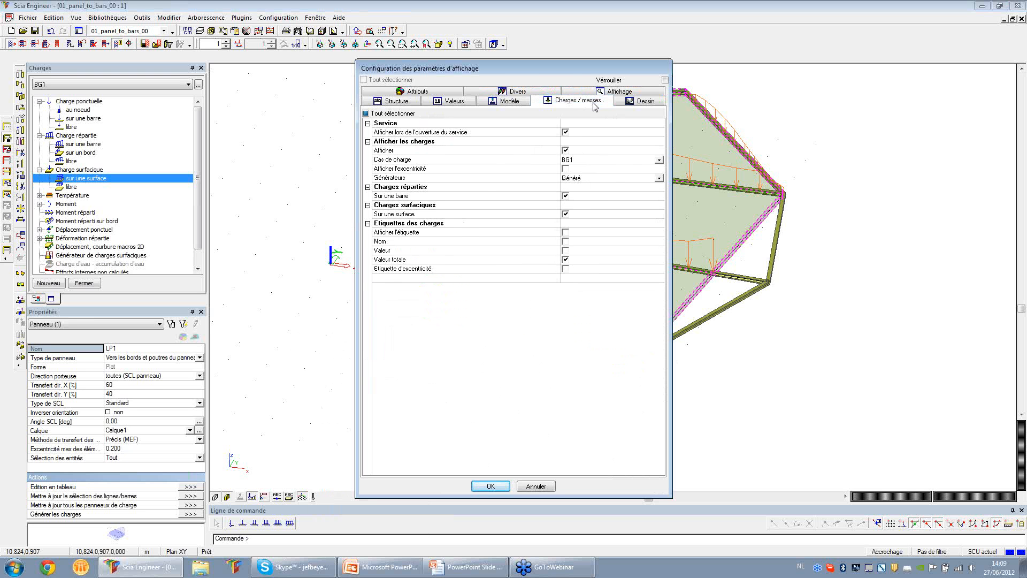
pyautogui.click(532, 180)
pyautogui.click(579, 179)
pyautogui.click(578, 179)
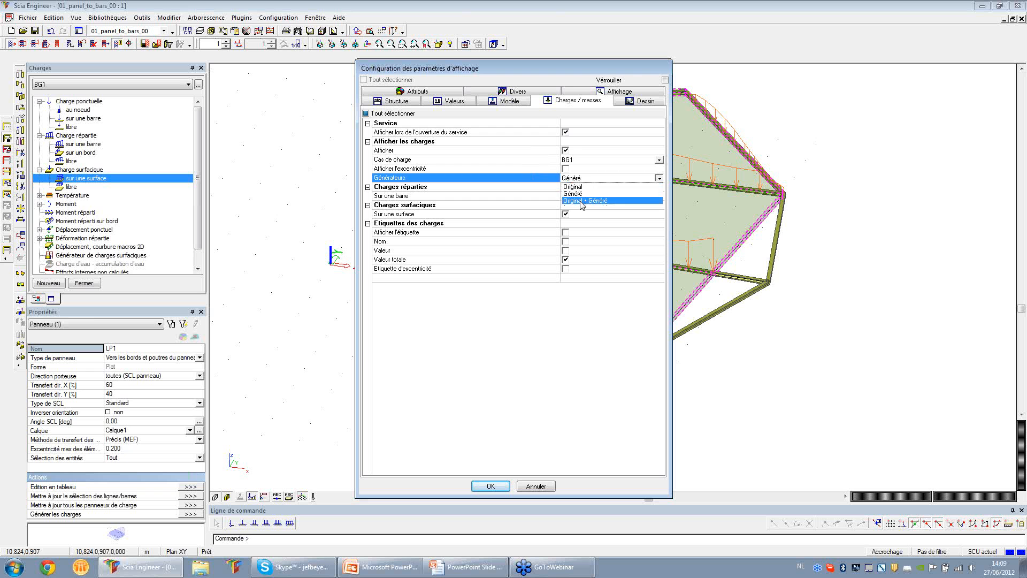
pyautogui.click(582, 203)
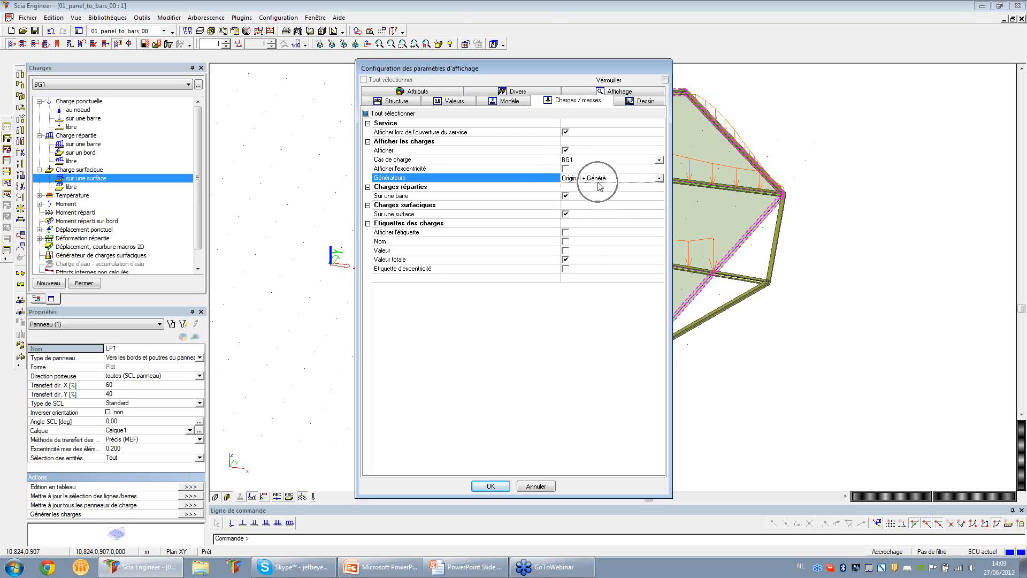
pyautogui.click(491, 487)
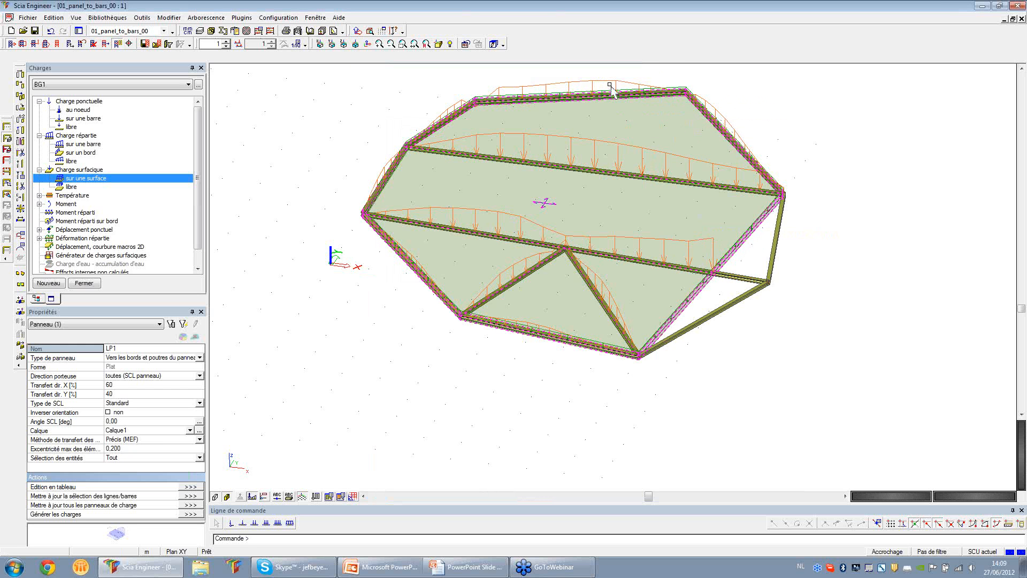
# Hide the member surfaces and switch off the rendering so the frame and panel display as lines with their loads
pyautogui.scroll(5, 611, 88)
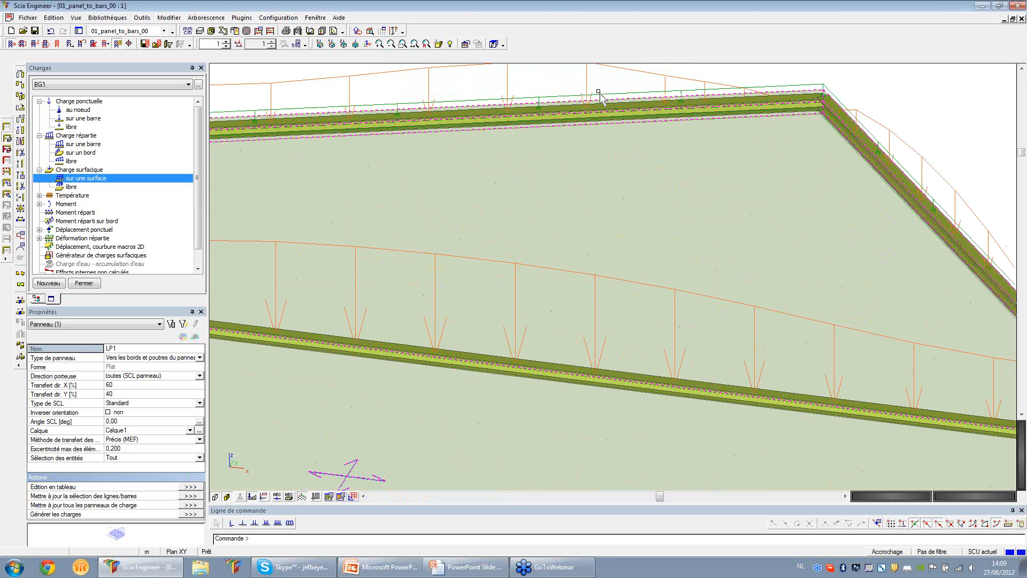
pyautogui.scroll(-8, 602, 97)
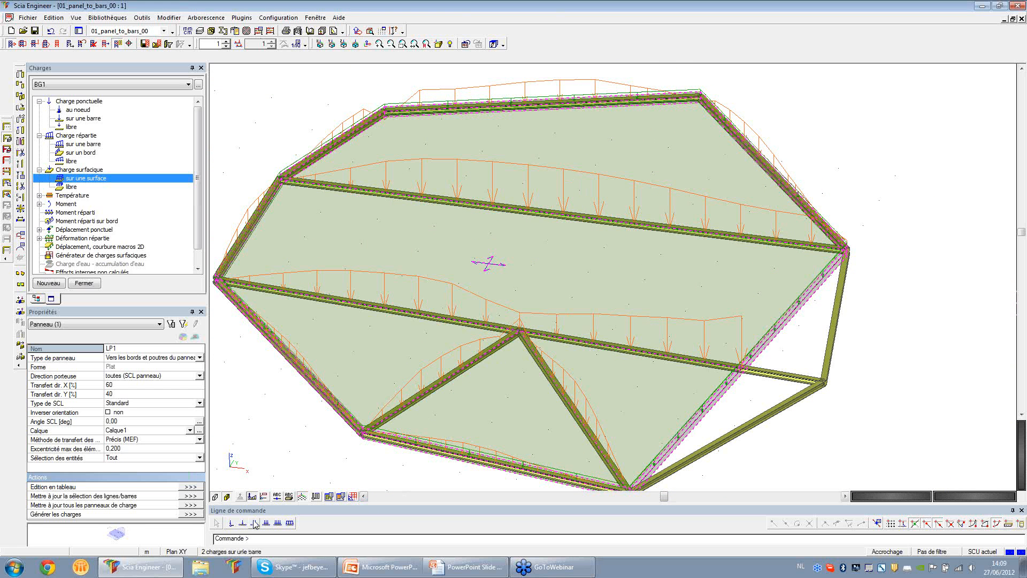
pyautogui.click(215, 497)
pyautogui.click(227, 497)
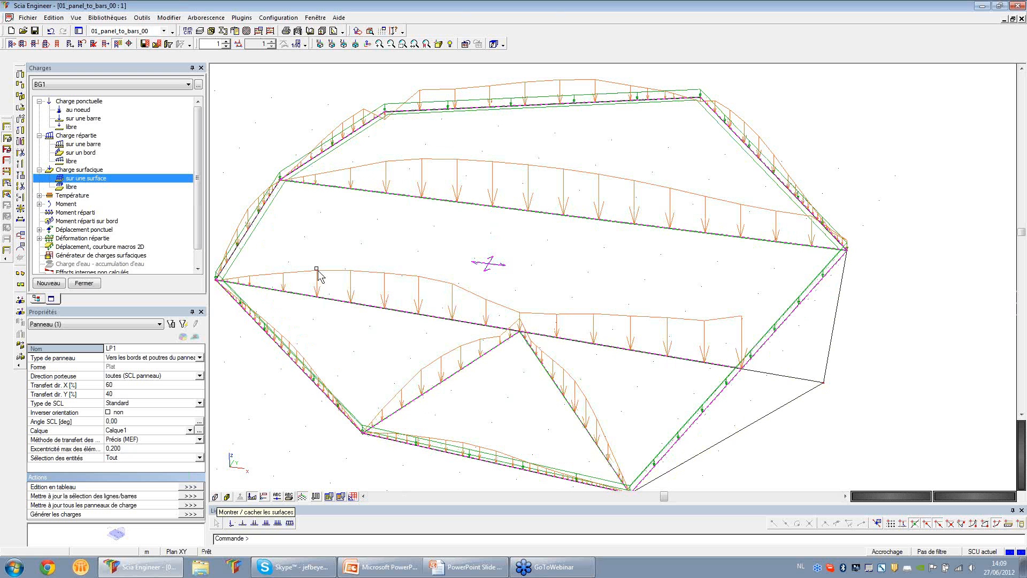
# Delete surface load SF1 from the load panel
pyautogui.click(473, 105)
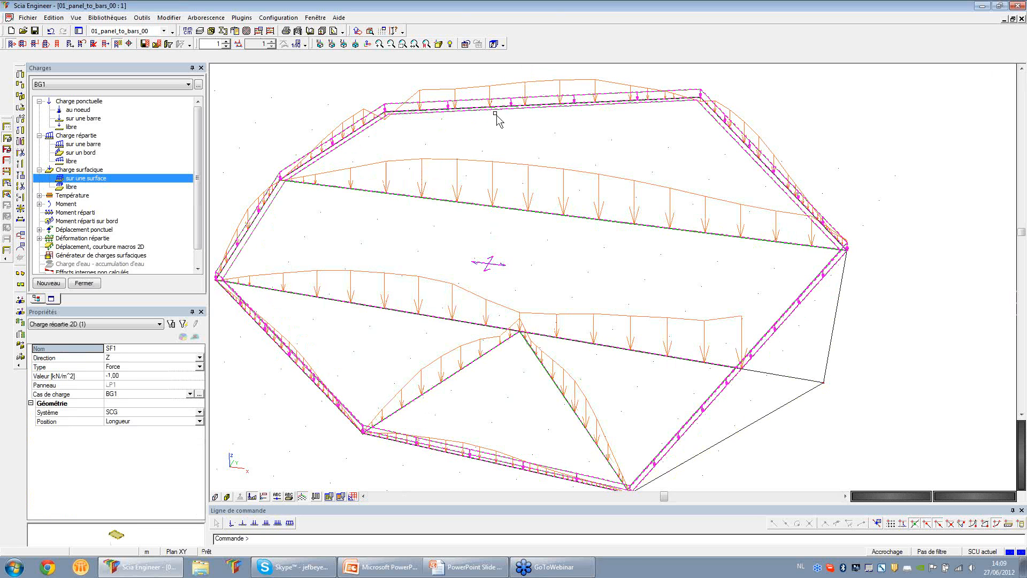
pyautogui.press('Escape')
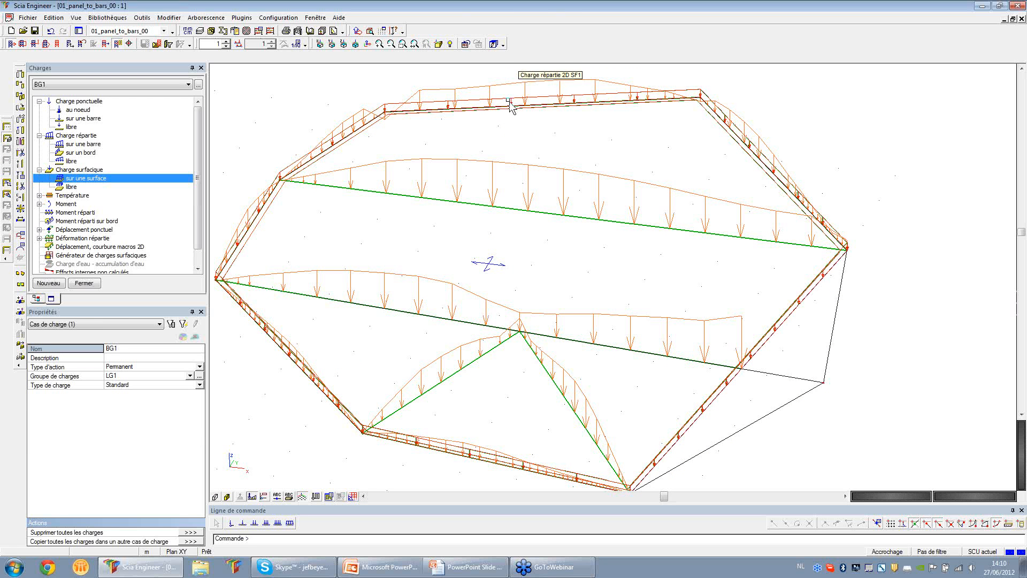
pyautogui.click(508, 101)
pyautogui.press('Delete')
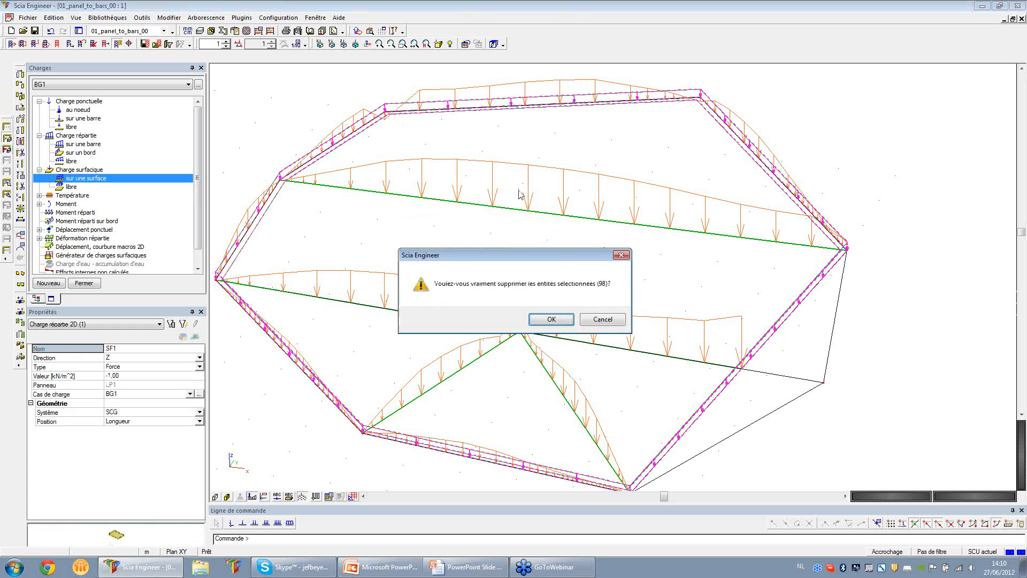
pyautogui.click(551, 319)
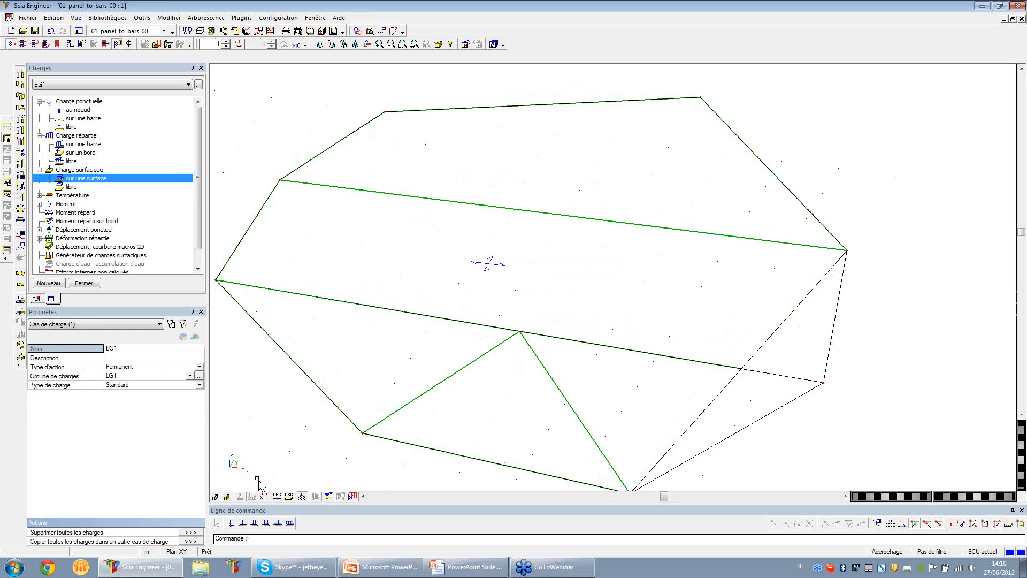
# Turn the rendering back on so the load panel displays as a filled surface
pyautogui.click(227, 497)
pyautogui.keyDown('ctrl'); pyautogui.moveTo(698, 396); pyautogui.dragTo(653, 380, button='right'); pyautogui.keyUp('ctrl')
pyautogui.scroll(-3, 653, 380)
pyautogui.scroll(1, 715, 418)
pyautogui.keyDown('ctrl'); pyautogui.moveTo(716, 418); pyautogui.dragTo(702, 410, button='right'); pyautogui.keyUp('ctrl')
# Draw a four-cornered free surface load of -1.00 kN/m² in direction Z across the middle of the panel, extending beyond both its edges
pyautogui.click(71, 186)
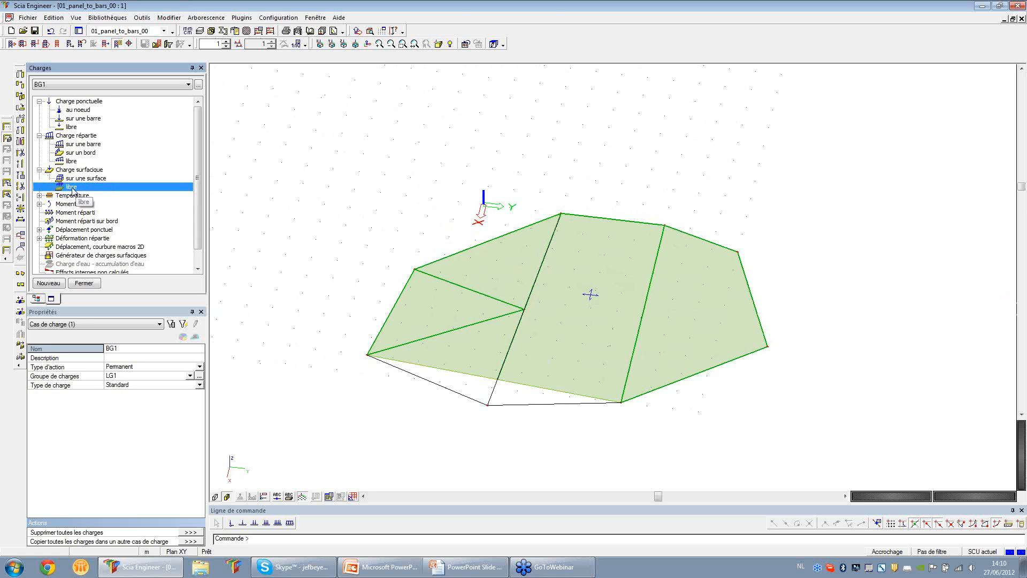
pyautogui.doubleClick(71, 188)
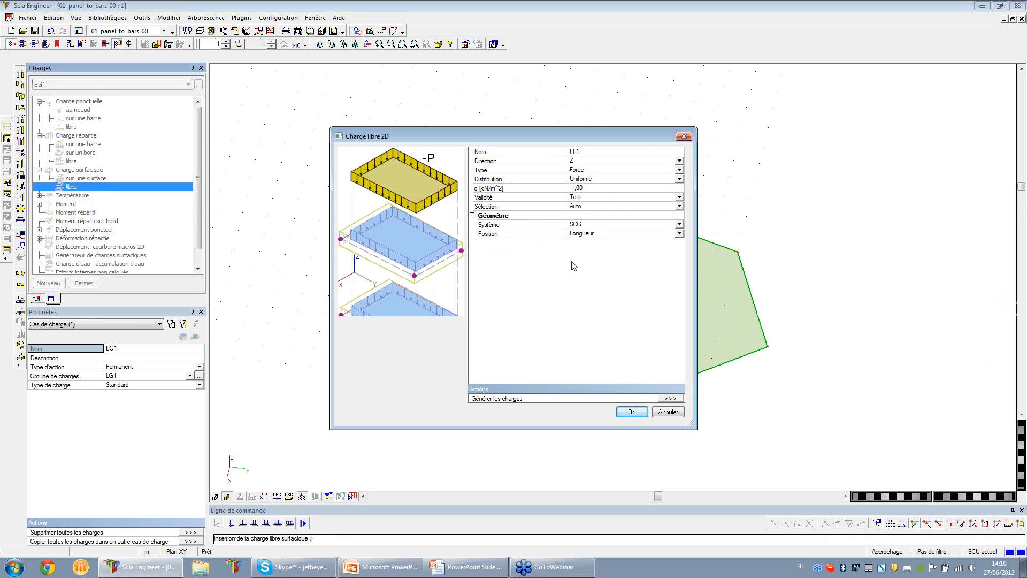
pyautogui.click(630, 411)
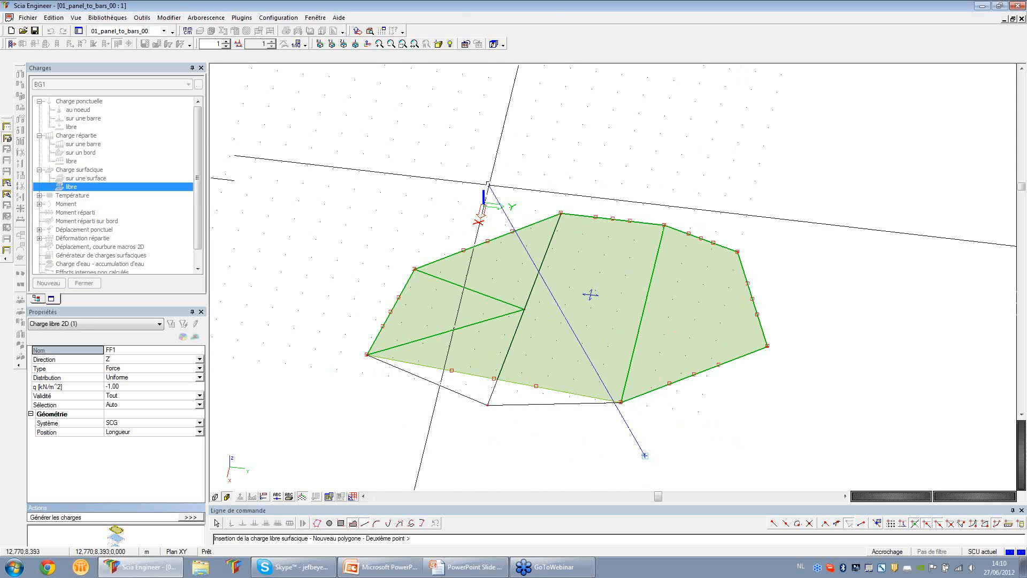
pyautogui.click(469, 138)
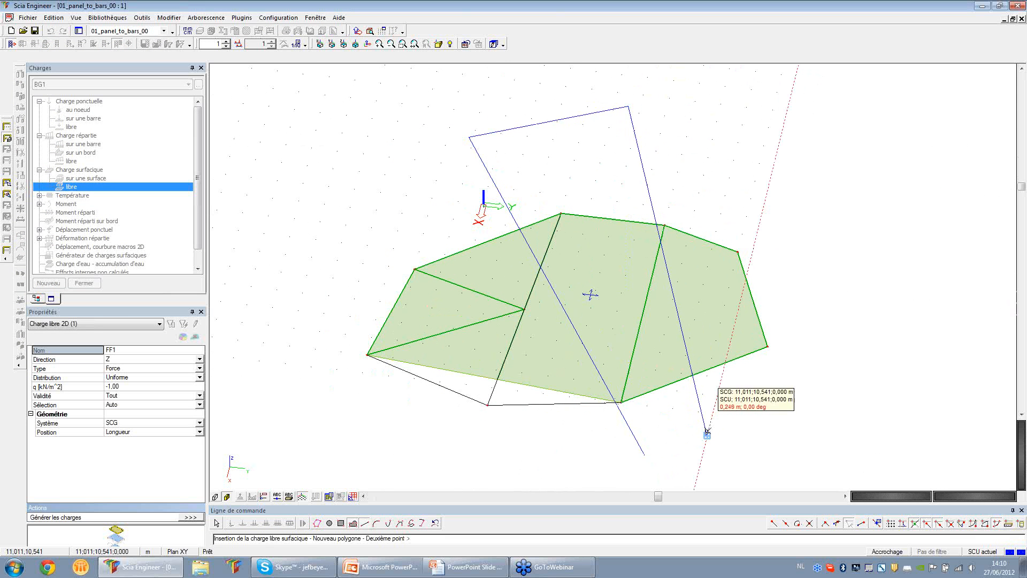
pyautogui.click(708, 428)
pyautogui.press('Escape')
pyautogui.press('Escape')
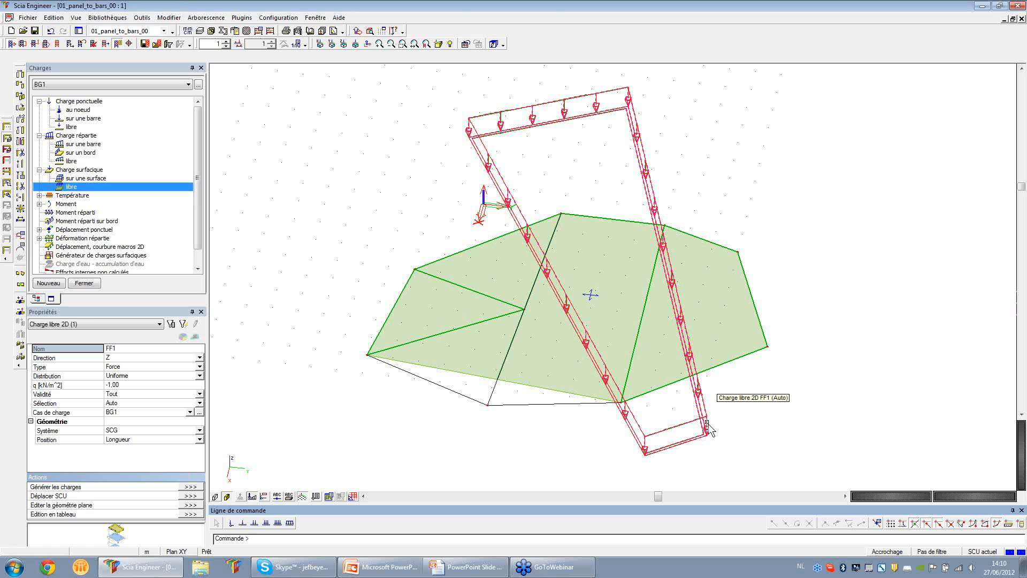
# Try to generate the loads directly from free surface load FF1
pyautogui.click(695, 385)
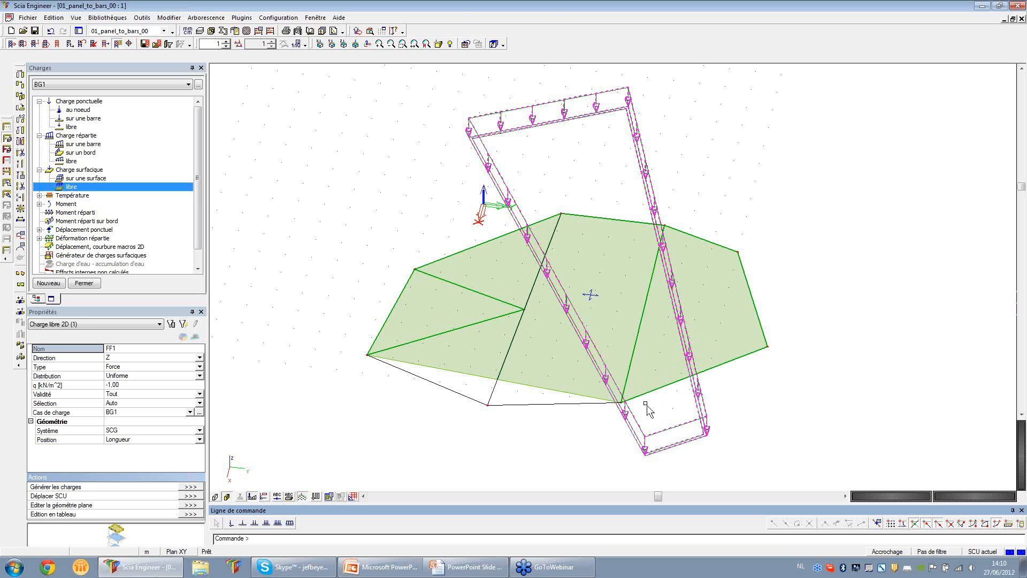
pyautogui.click(699, 437)
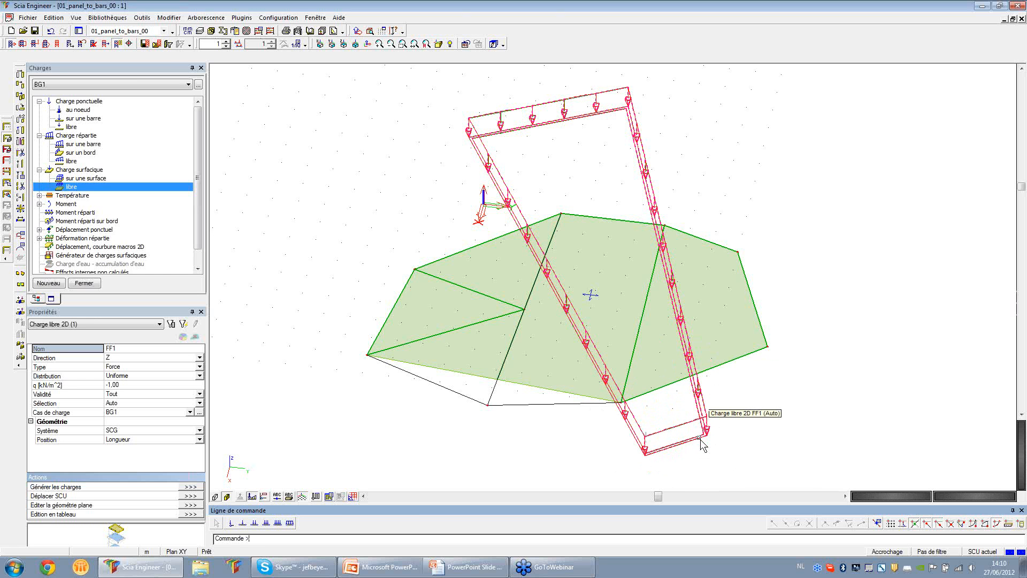
pyautogui.click(650, 369)
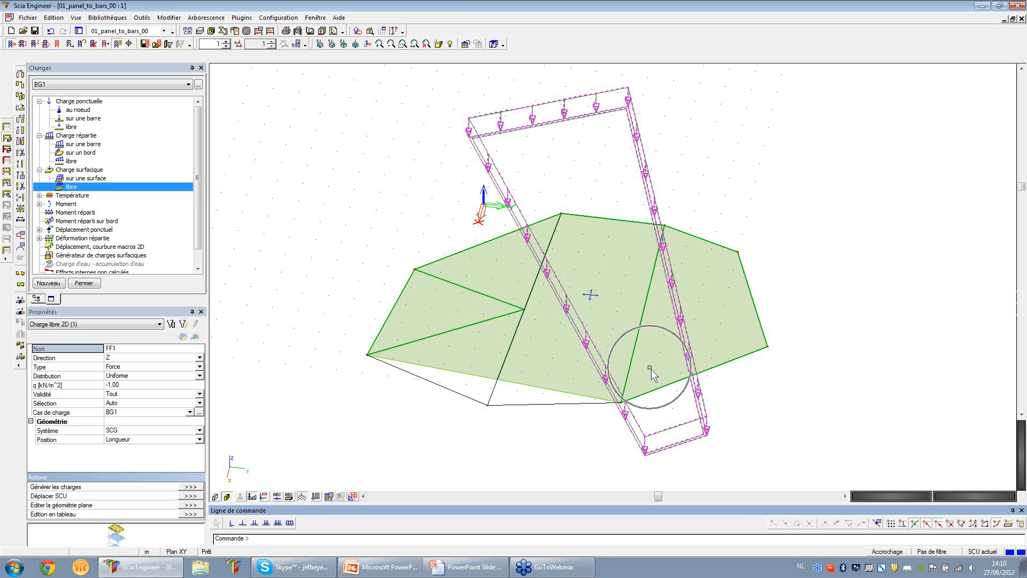
pyautogui.click(617, 314)
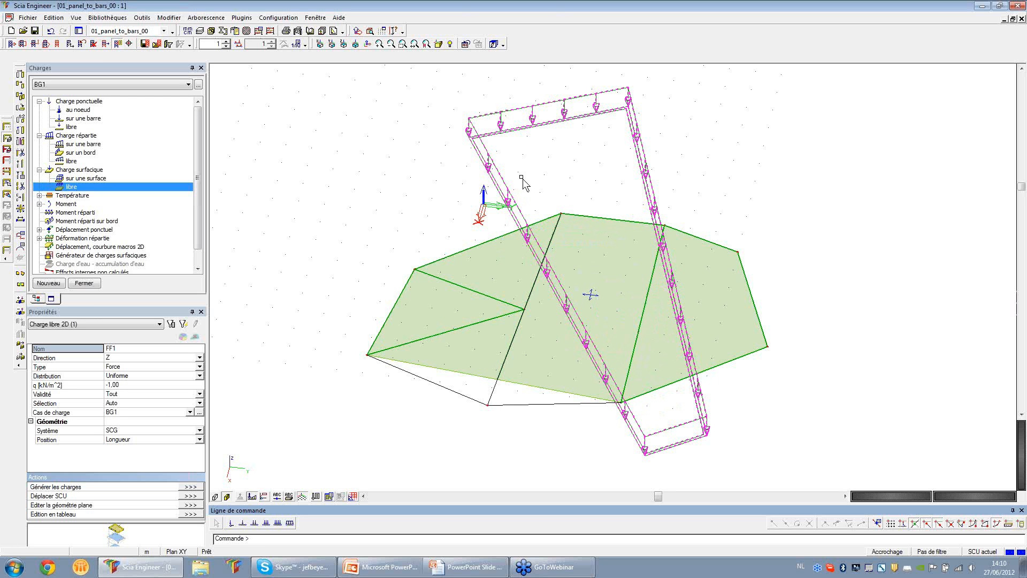
pyautogui.click(497, 142)
pyautogui.click(191, 487)
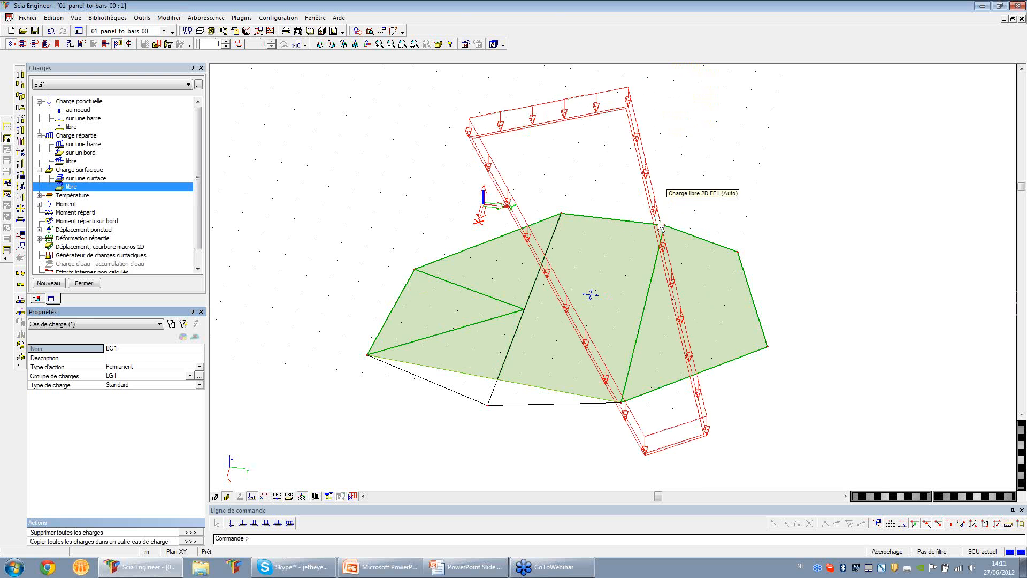
# Generate the beam loads on load panel LP1 from the free surface load and inspect their distribution
pyautogui.click(600, 298)
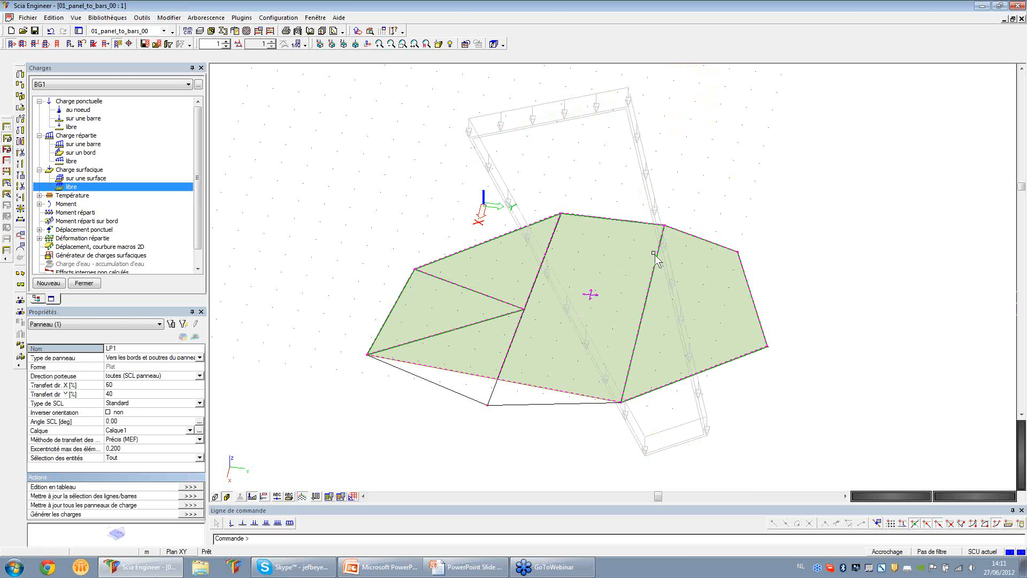
pyautogui.click(190, 516)
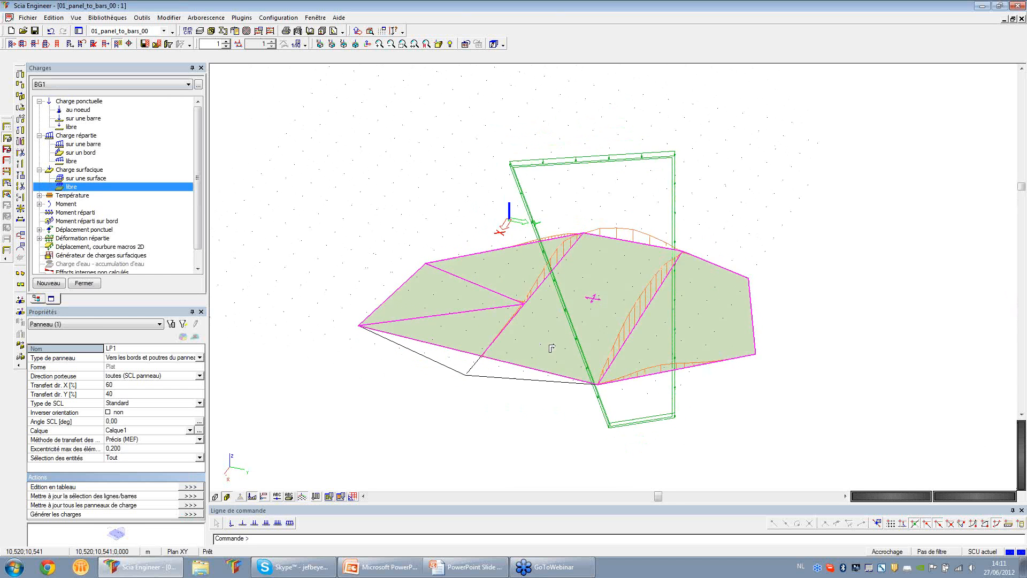
pyautogui.keyDown('ctrl'); pyautogui.moveTo(551, 348); pyautogui.dragTo(537, 345, button='right'); pyautogui.keyUp('ctrl')
pyautogui.scroll(2, 630, 291)
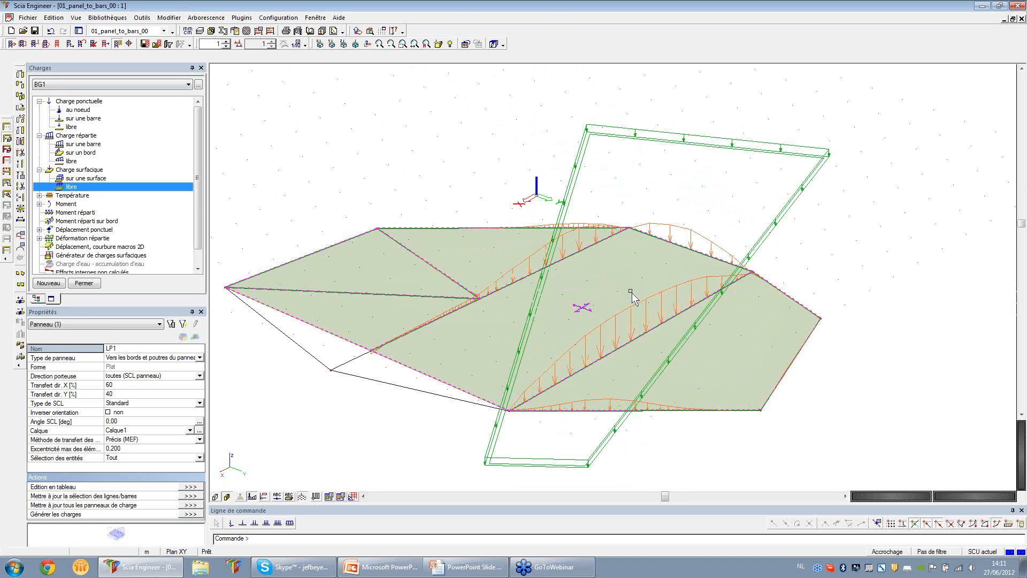
pyautogui.scroll(1, 642, 294)
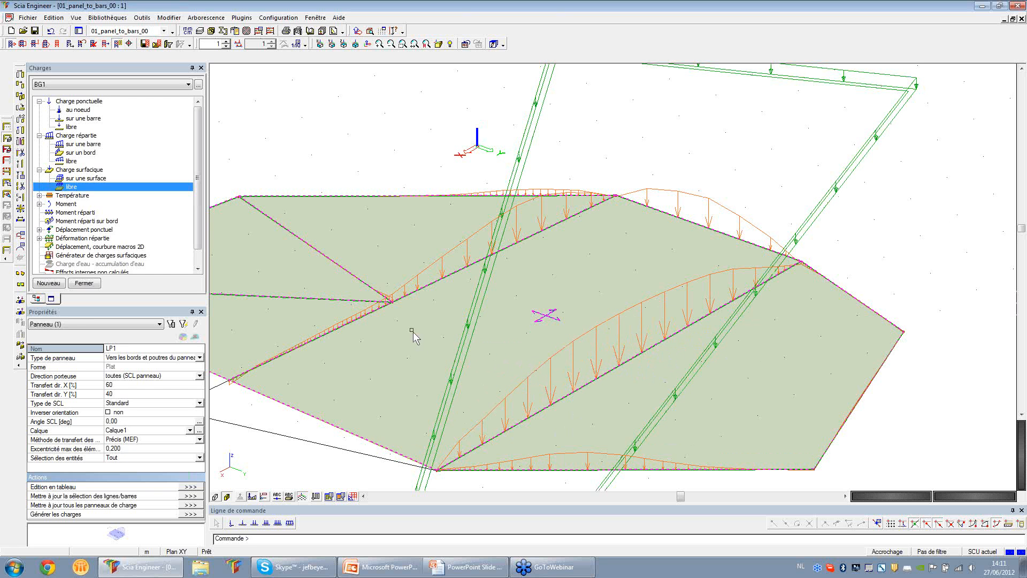
pyautogui.press('Escape')
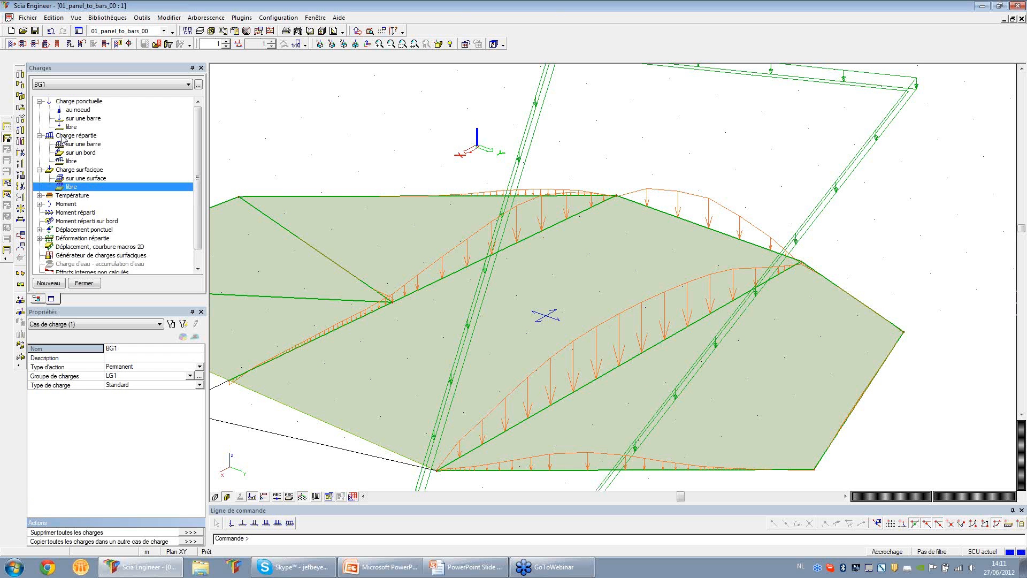
# Draw a uniform free line load of -1.00 kN/m in direction Z across the triangular beam area, extending beyond both edges of the load panel
pyautogui.click(63, 161)
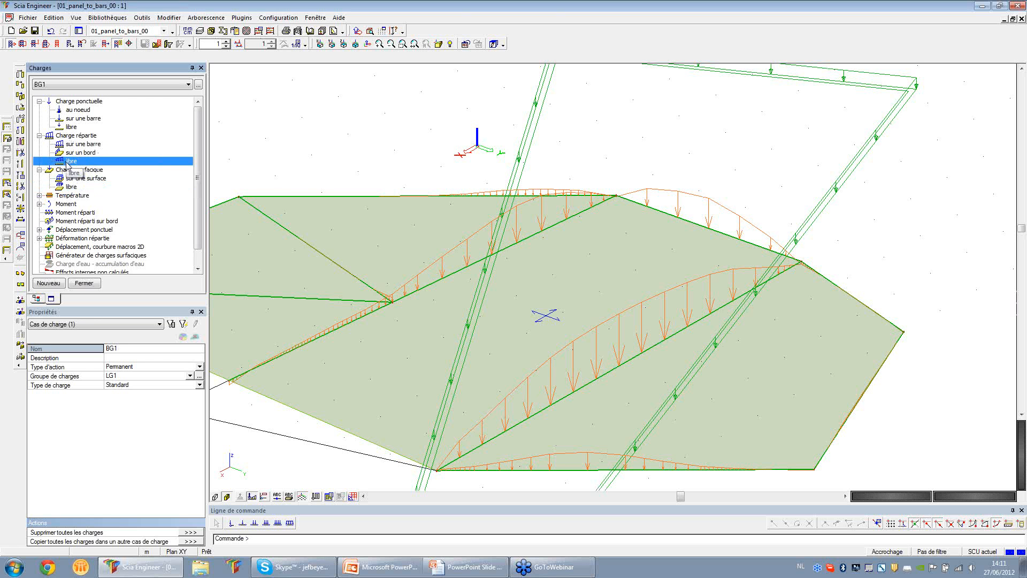
pyautogui.doubleClick(68, 161)
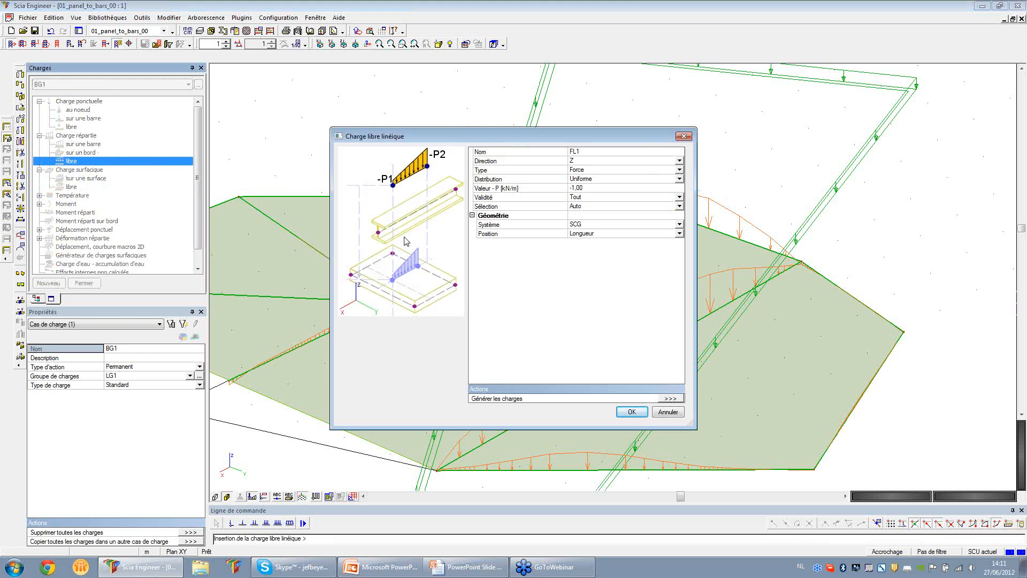
pyautogui.click(625, 411)
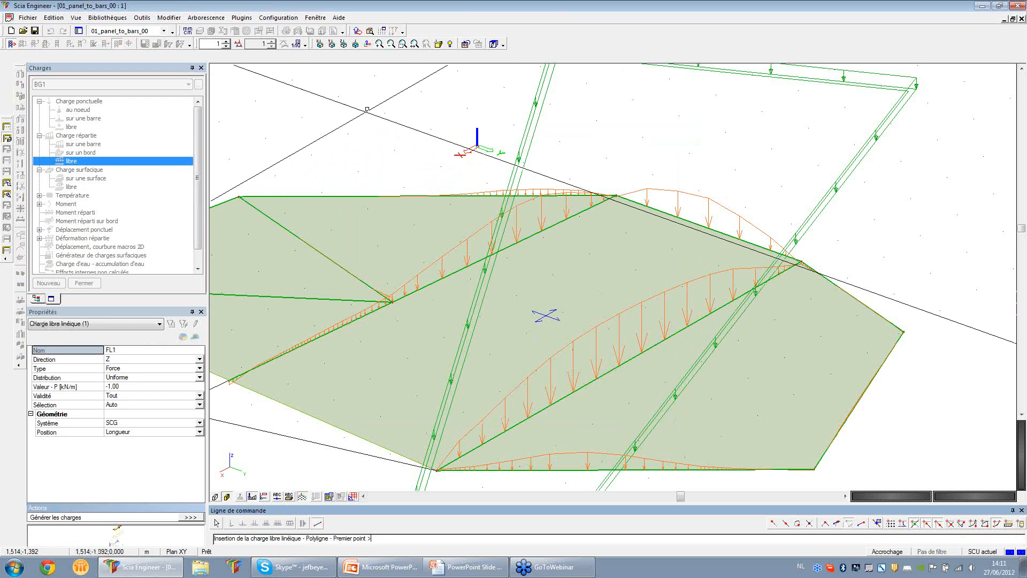
pyautogui.scroll(-3, 360, 98)
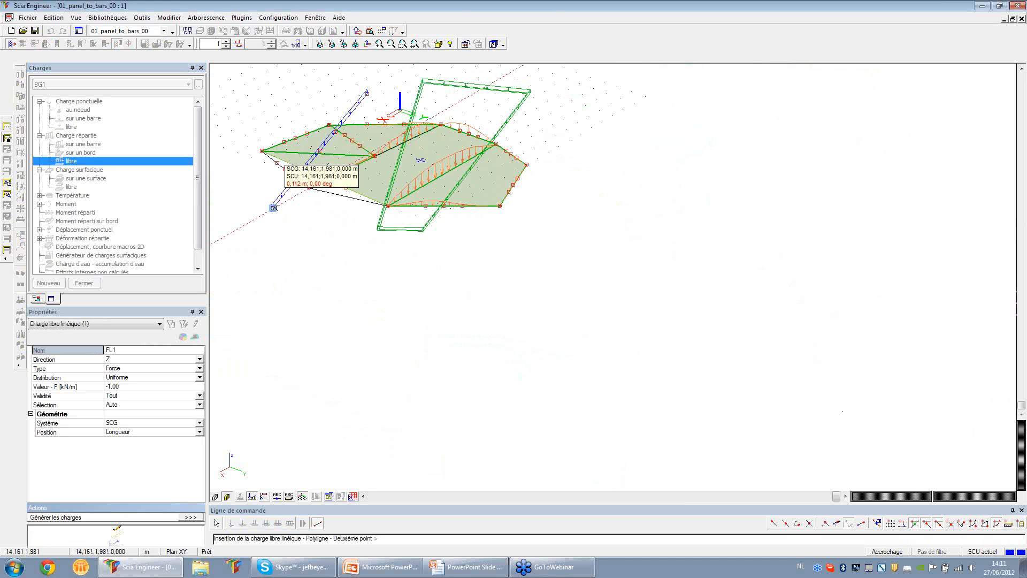
pyautogui.click(274, 206)
pyautogui.press('Escape')
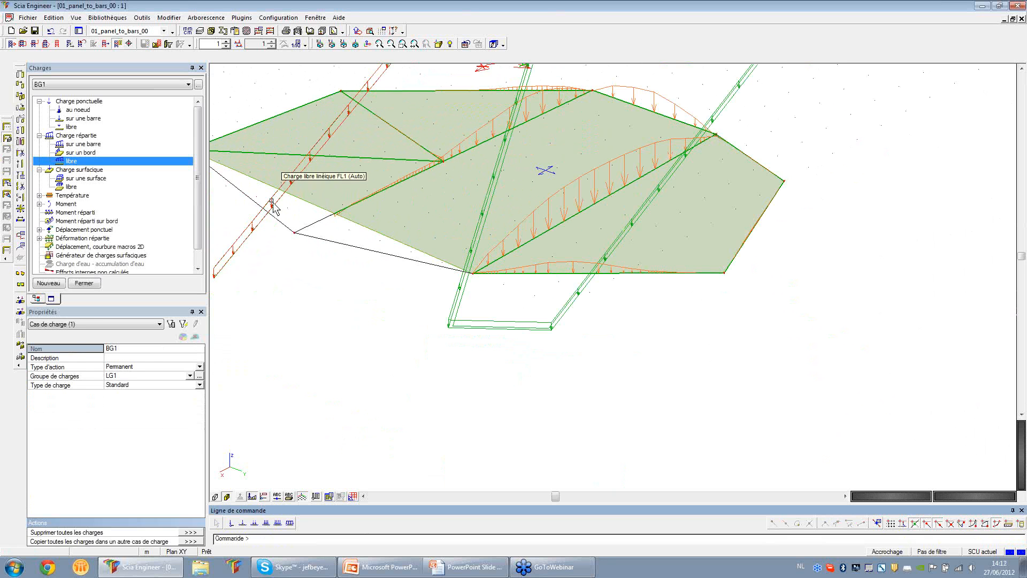
# Generate the loads from free line load FL1 and on load panel LP1, and inspect the resulting beam loads
pyautogui.click(273, 206)
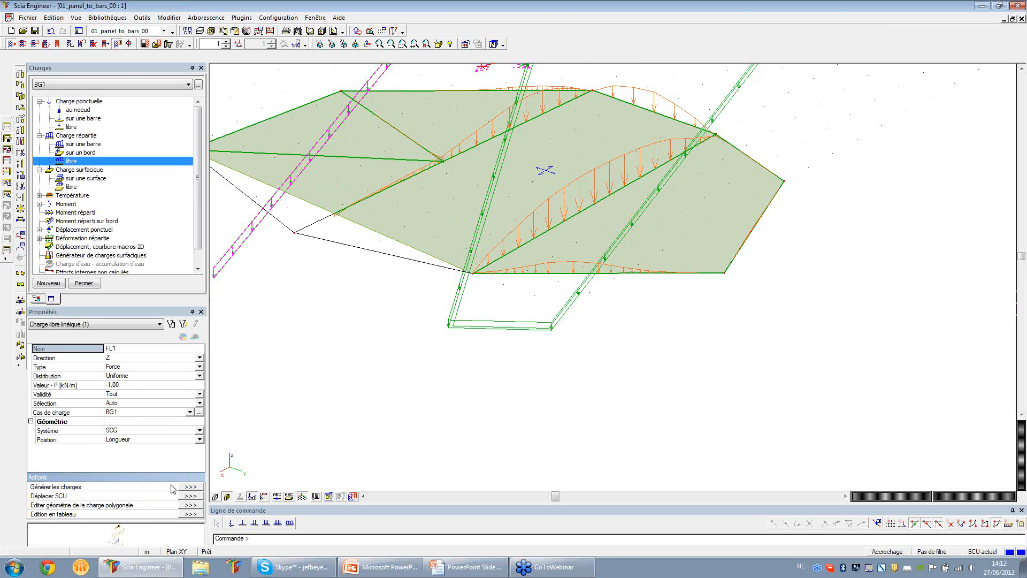
pyautogui.click(189, 488)
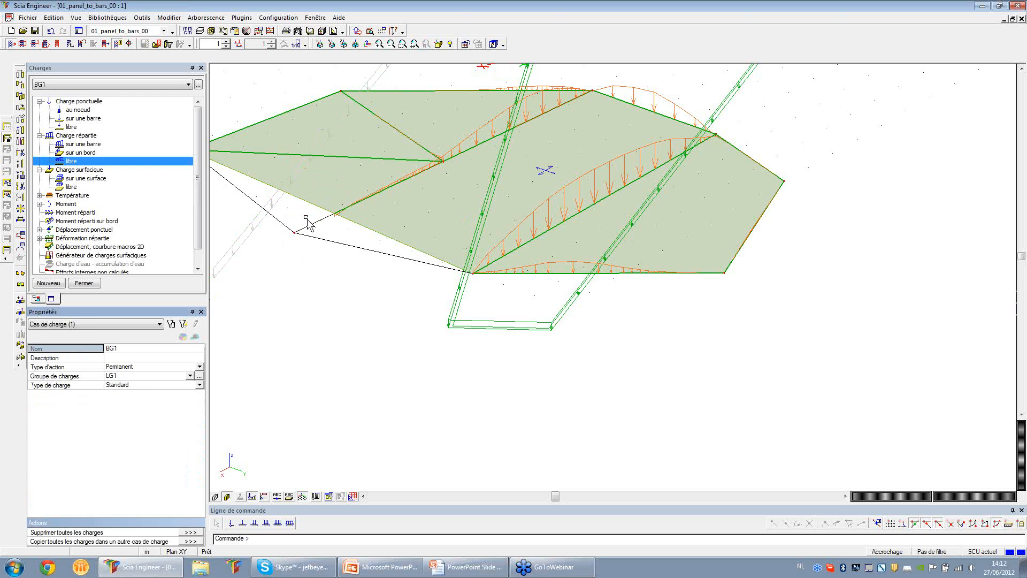
pyautogui.click(542, 175)
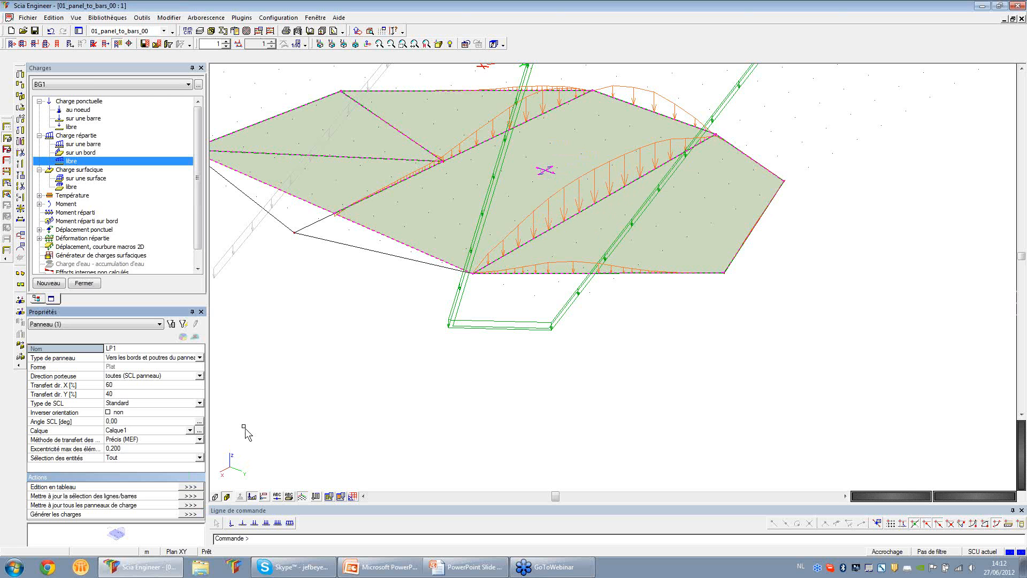
pyautogui.click(190, 515)
pyautogui.scroll(3, 311, 155)
pyautogui.scroll(-2, 314, 152)
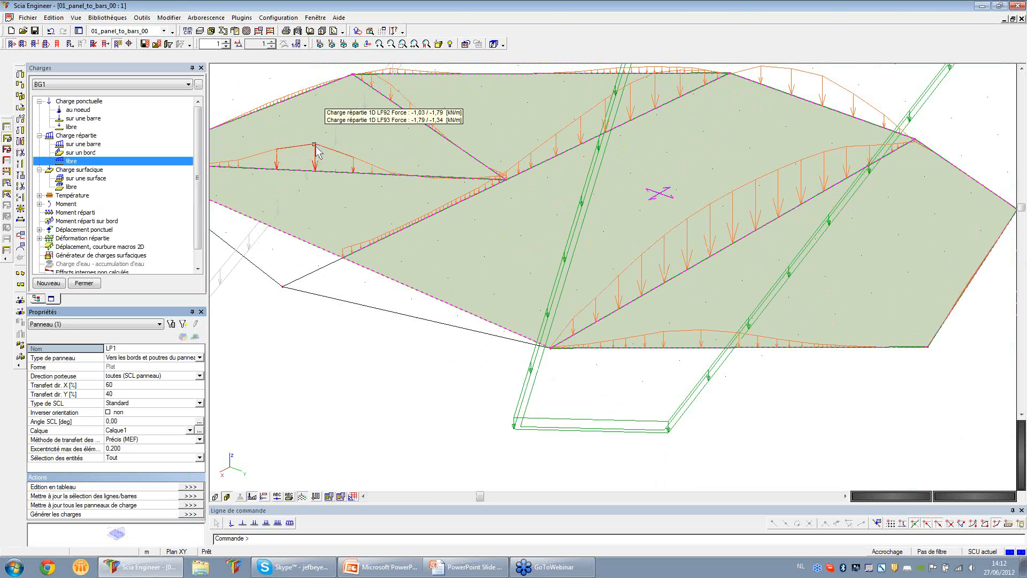
pyautogui.scroll(-2, 316, 152)
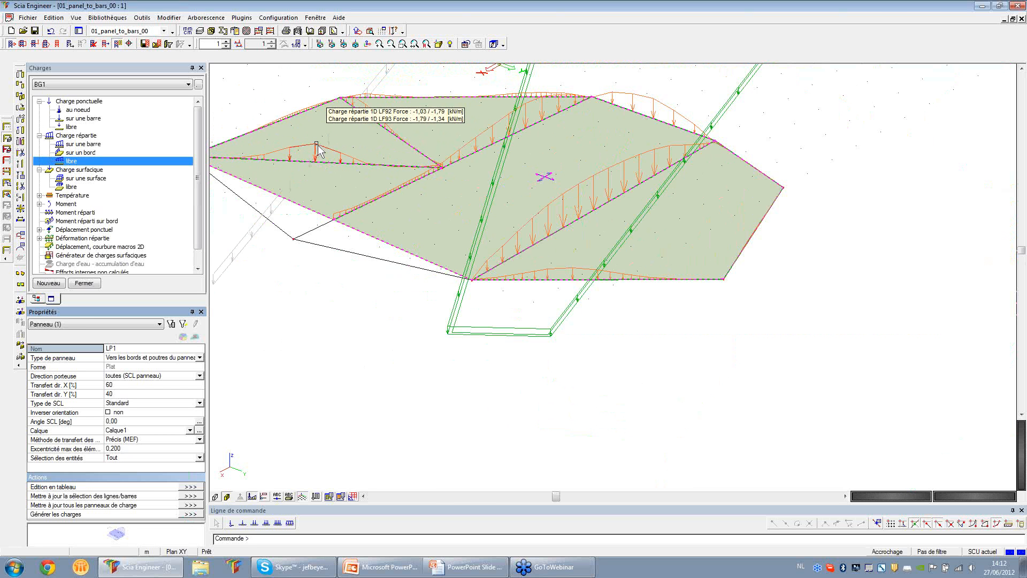
pyautogui.click(284, 209)
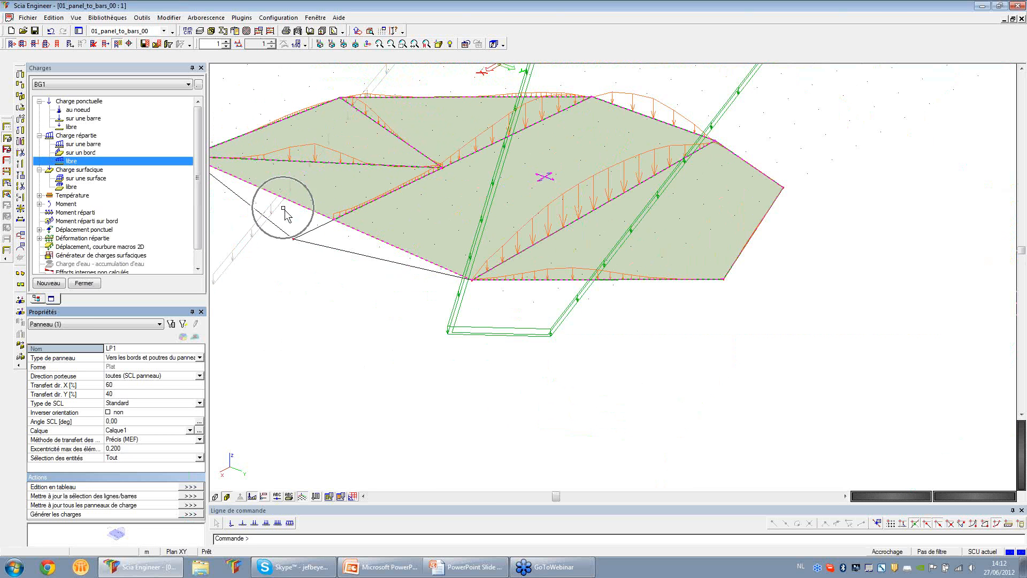
pyautogui.click(287, 211)
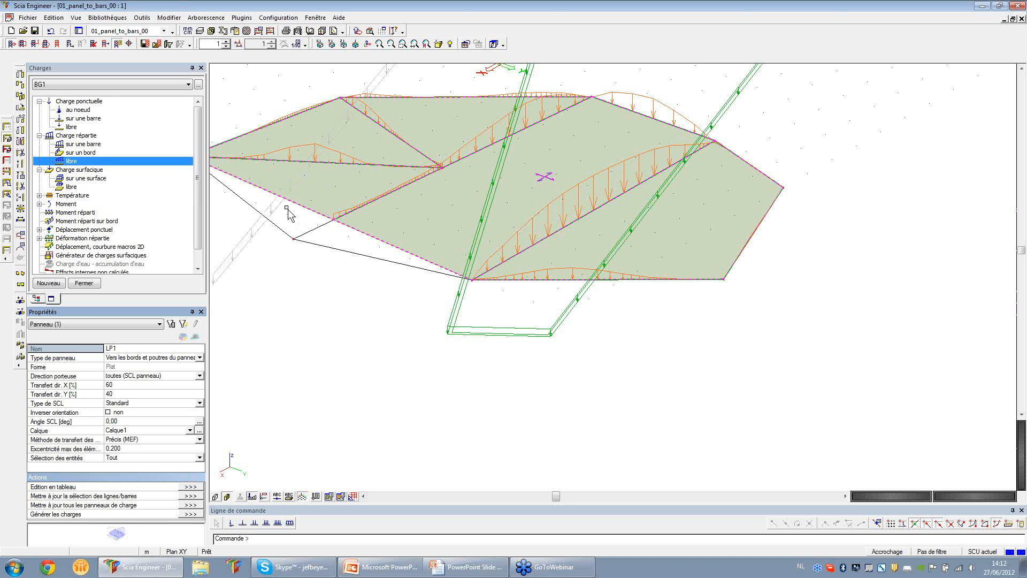
pyautogui.click(288, 211)
pyautogui.click(288, 211)
# Exit the PowerPoint slide show, return to Scia Engineer and recover all the incorrectly closed projects
pyautogui.hotkey('alt', 'Tab')
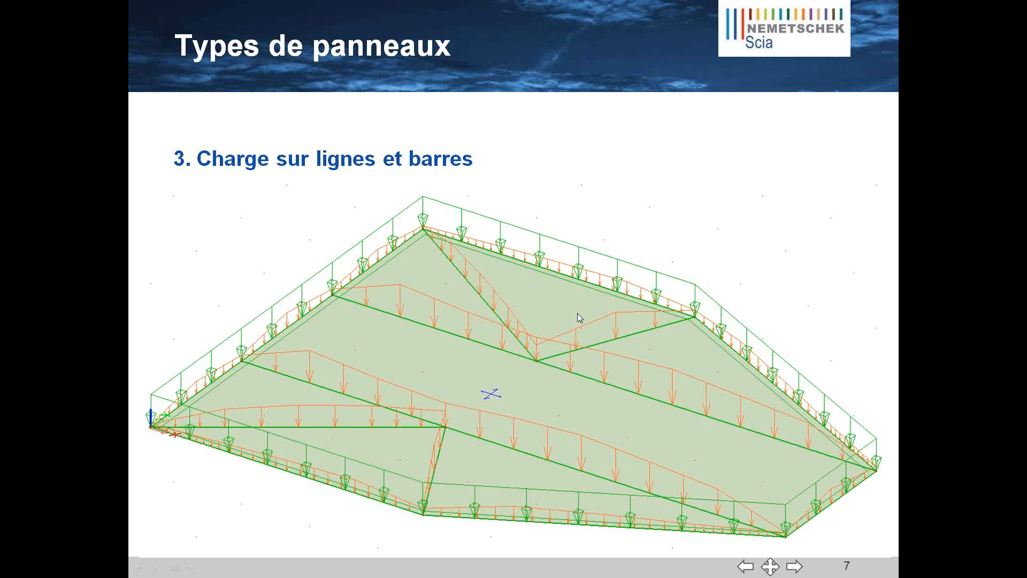
pyautogui.press('Escape')
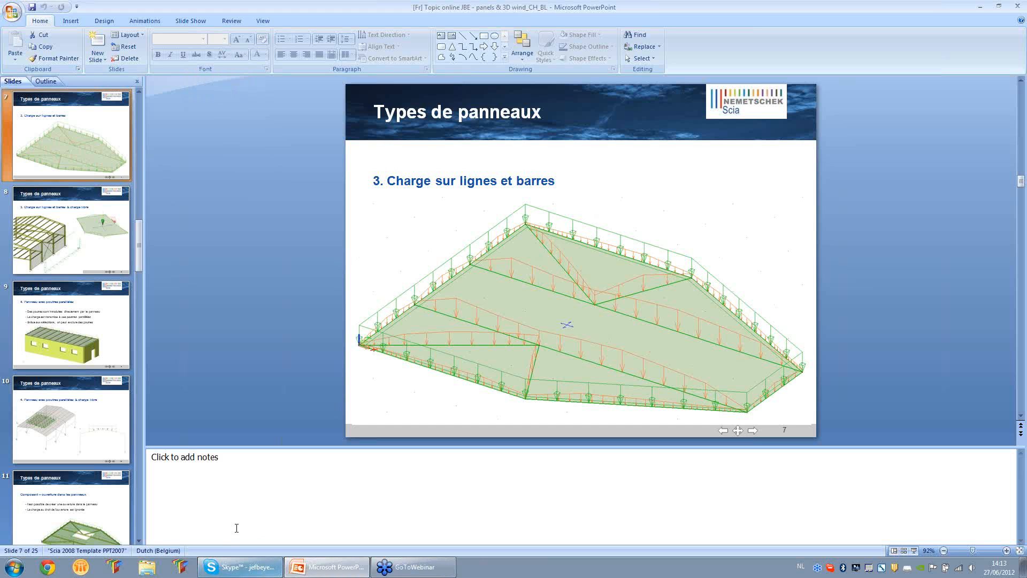
pyautogui.hotkey('alt', 'Tab')
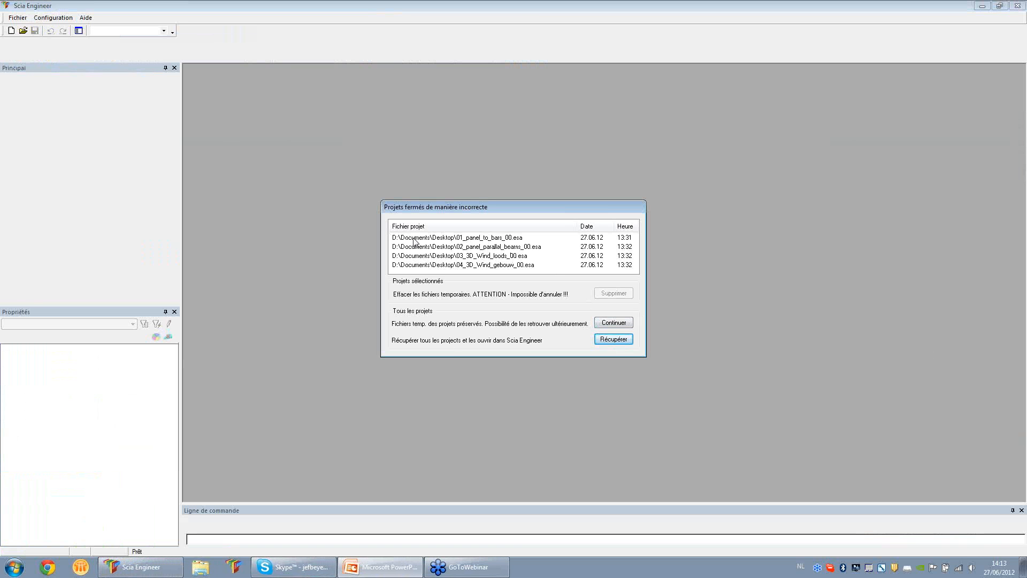
pyautogui.click(621, 340)
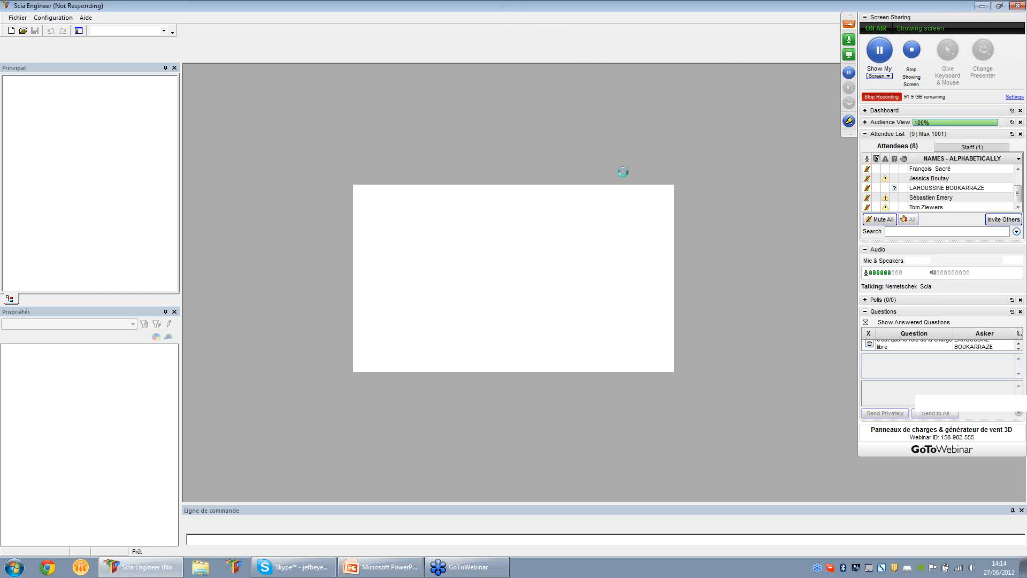
# Switch to the PowerPoint presentation and show slides 7 to 9, ending on the panel with parallel beams
pyautogui.click(379, 567)
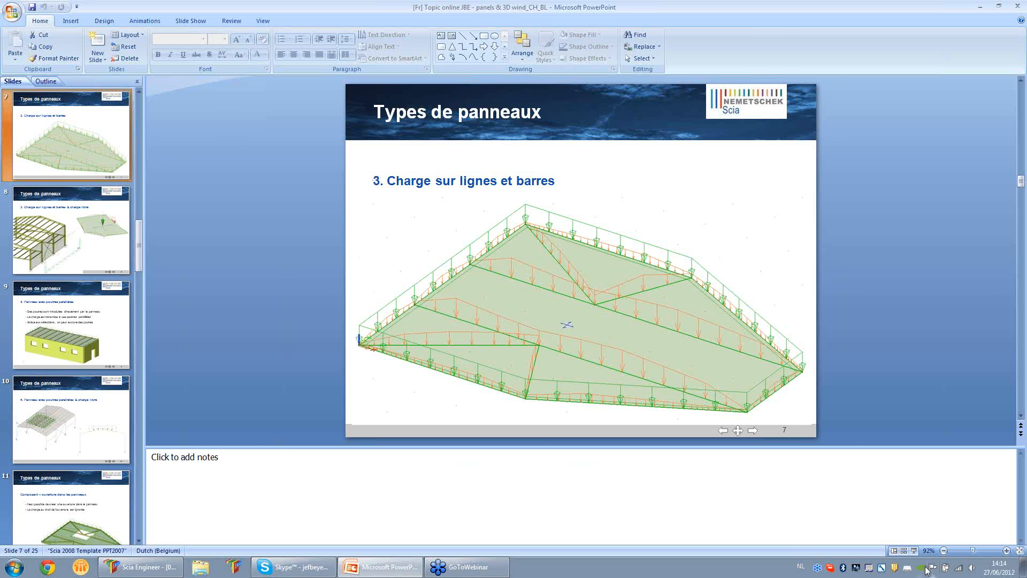
pyautogui.click(914, 550)
pyautogui.click(619, 359)
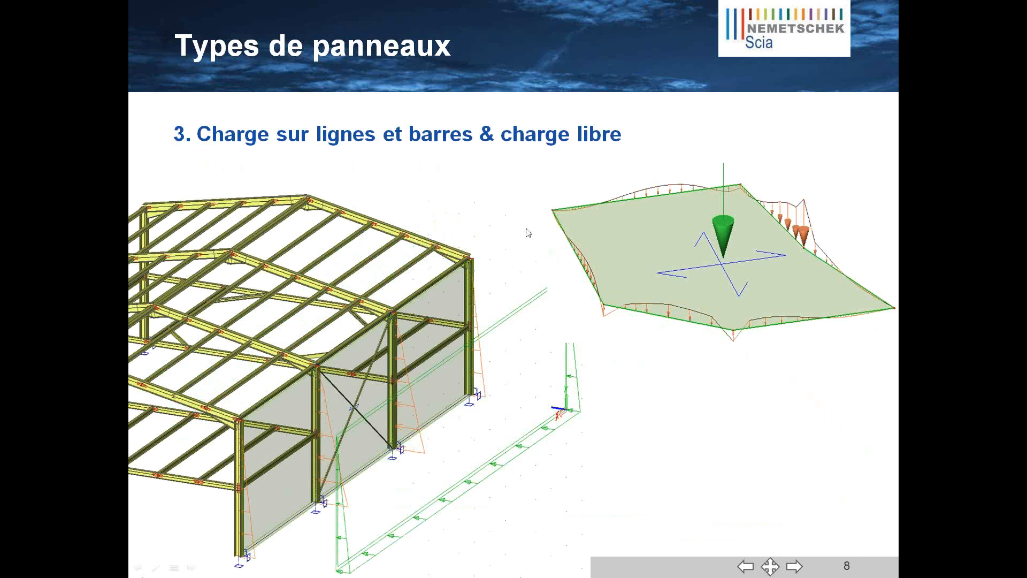
pyautogui.click(637, 295)
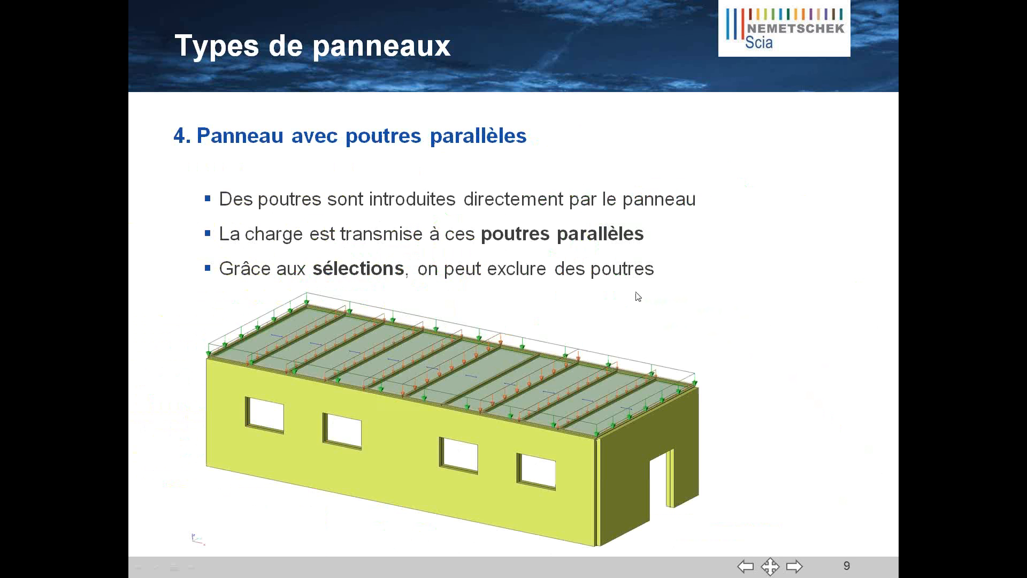
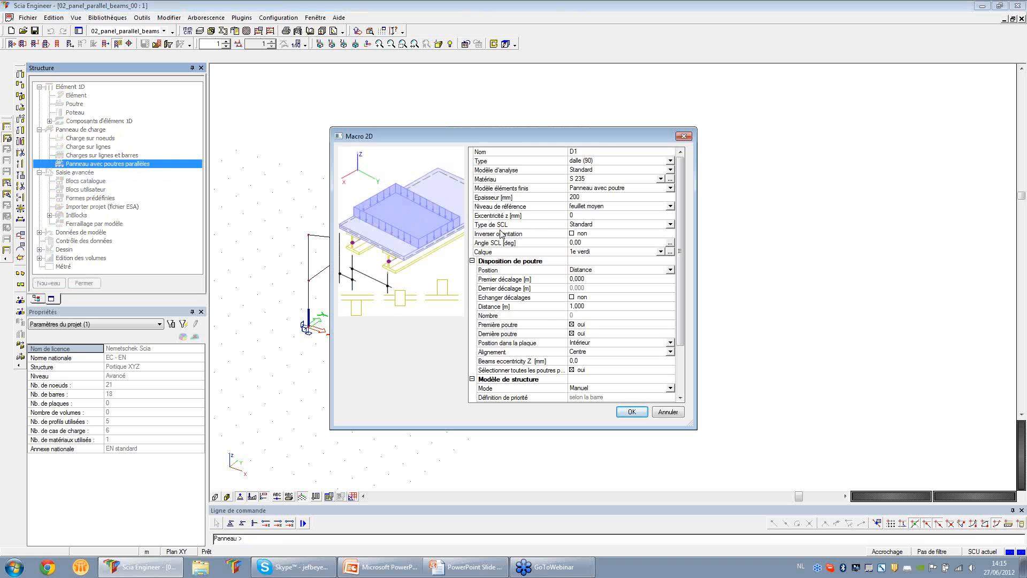
# Move and enlarge the Macro 2D dialog to show all properties of panel D1, and review its name and beam position settings
pyautogui.moveTo(601, 138); pyautogui.dragTo(473, 35)
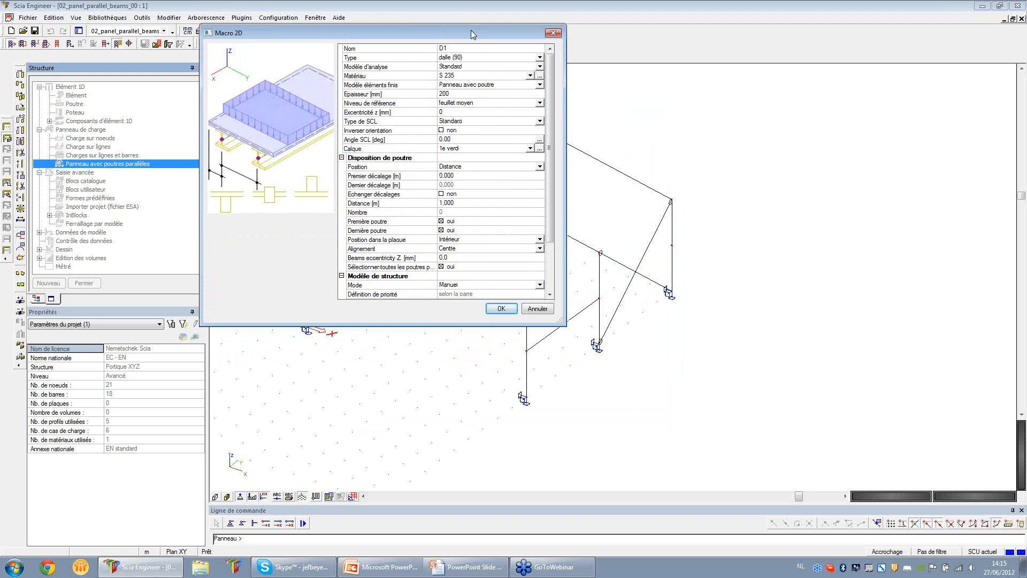
pyautogui.moveTo(560, 322); pyautogui.dragTo(693, 448)
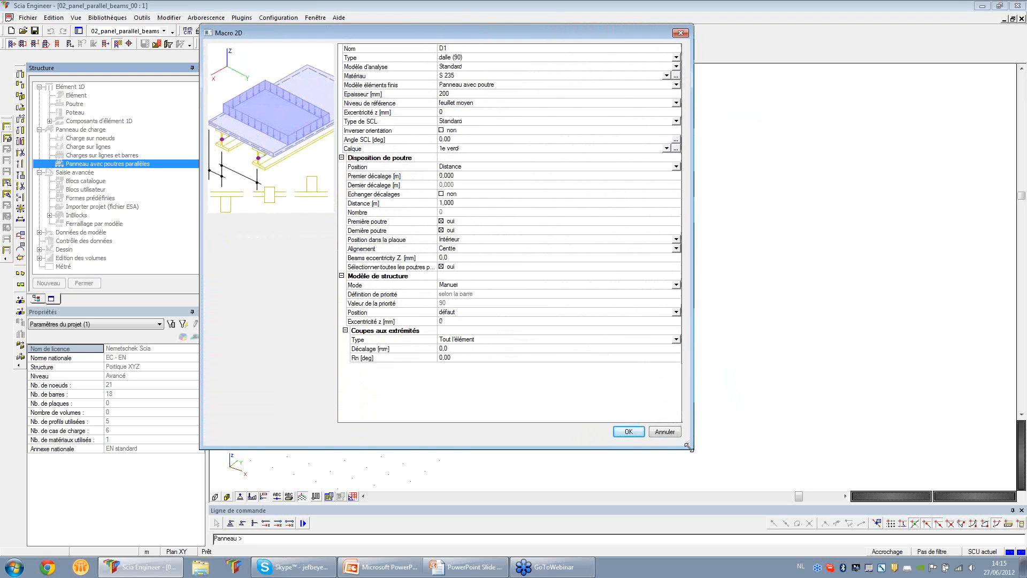
pyautogui.click(463, 49)
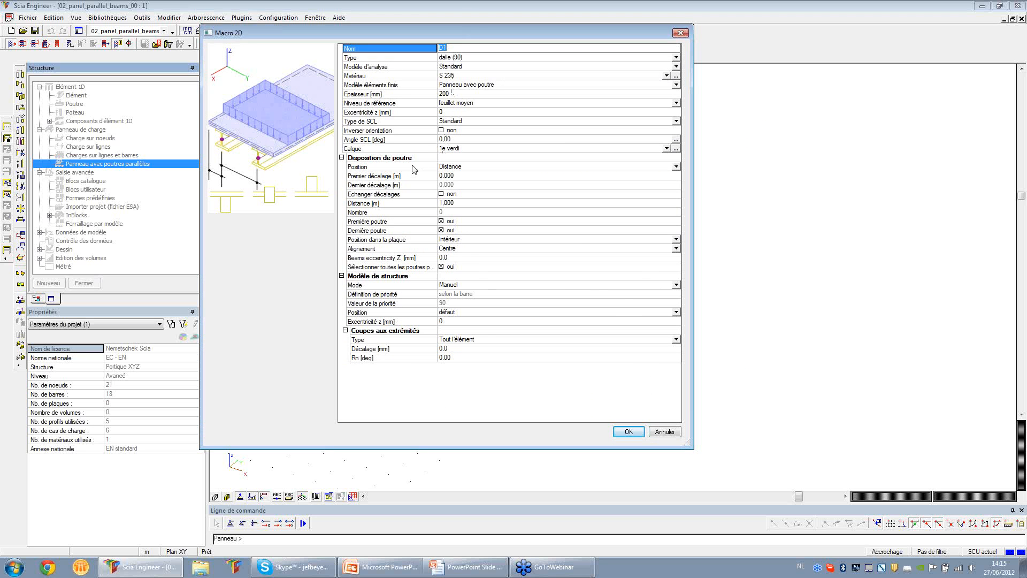
pyautogui.click(419, 168)
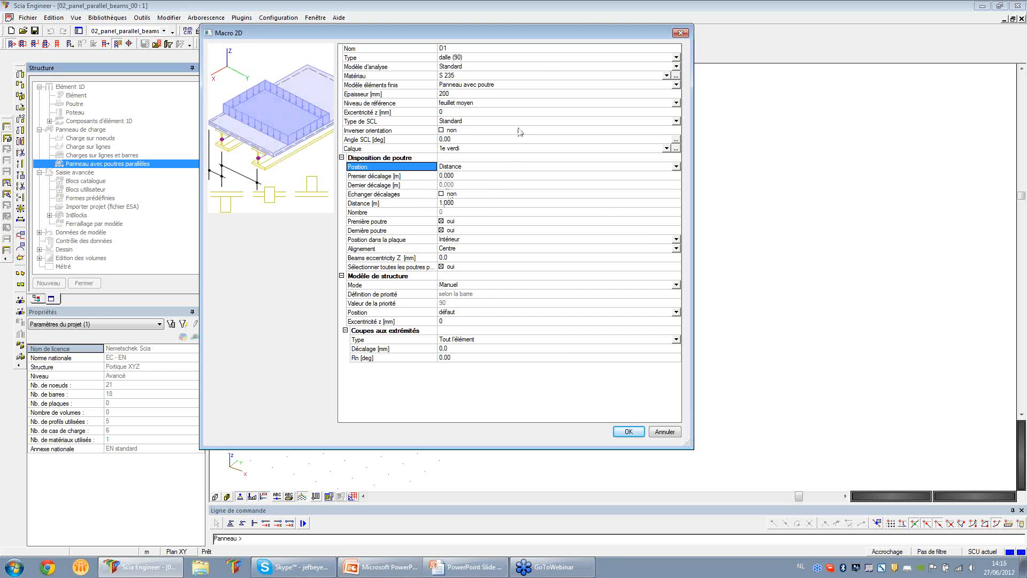
# Set the panel's beam position to Nombre with 10 beams and offsets of 1 m for the first and last beam
pyautogui.click(495, 167)
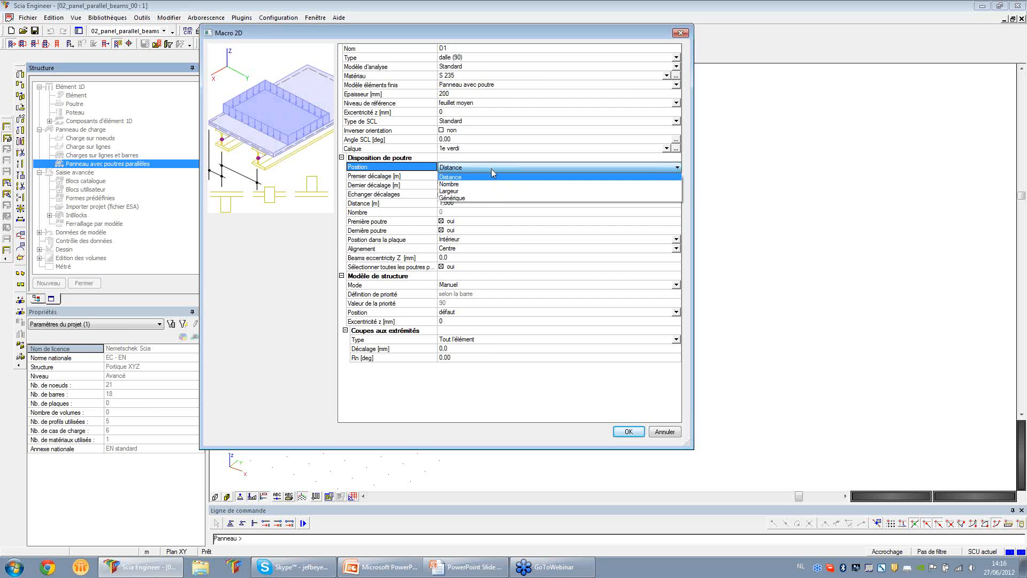
pyautogui.click(484, 185)
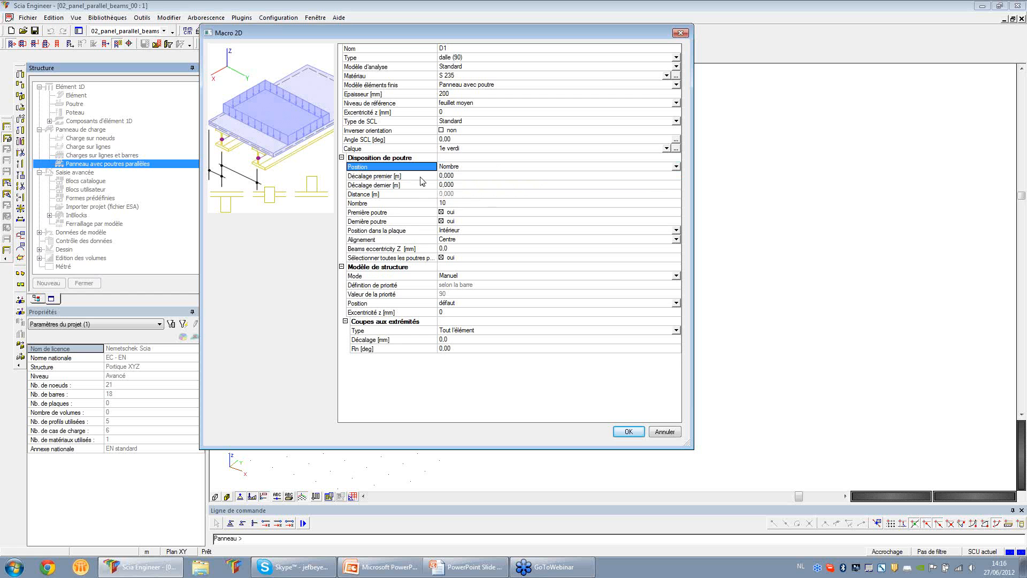
pyautogui.click(439, 176)
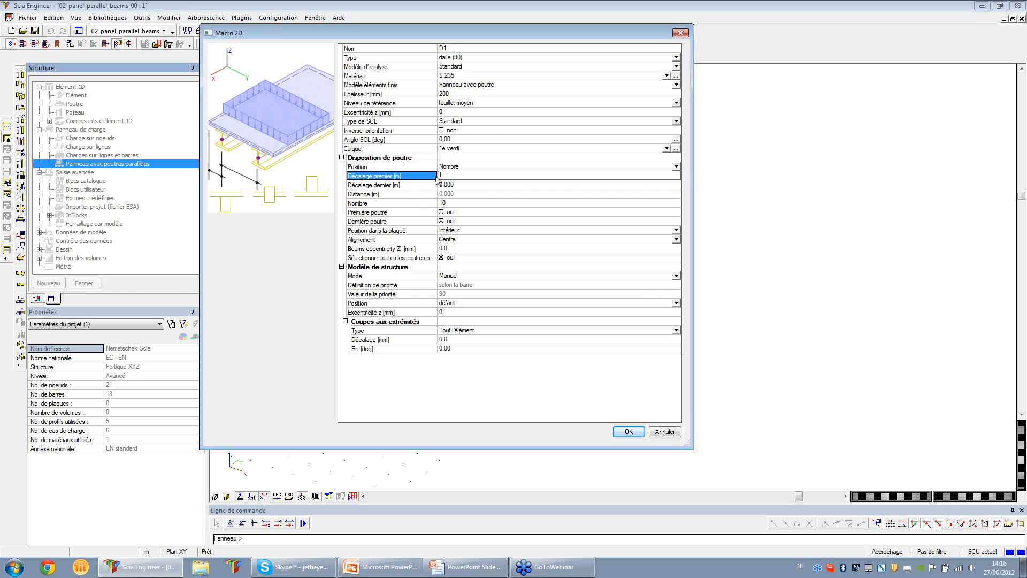
pyautogui.press('Return')
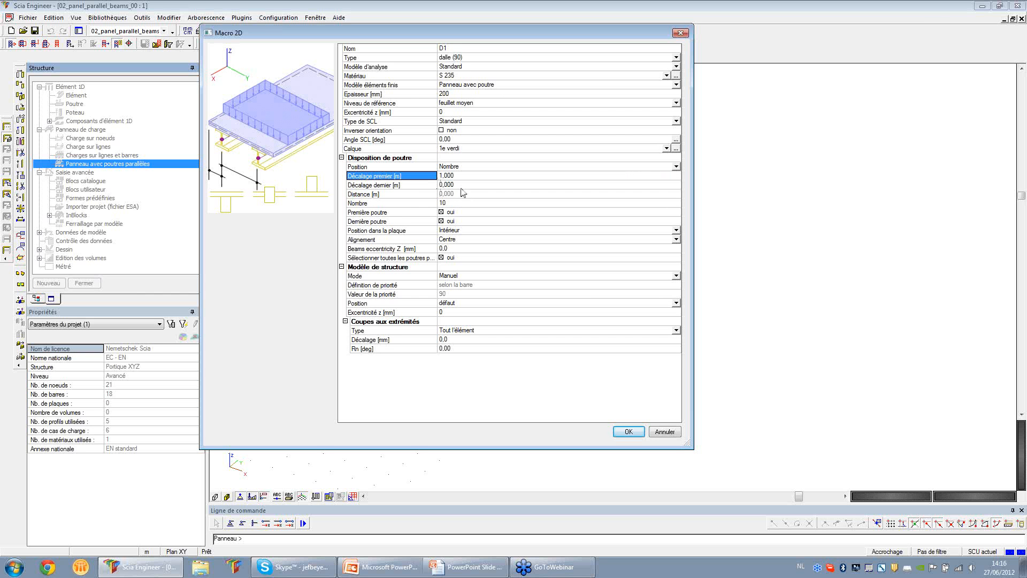
pyautogui.click(461, 186)
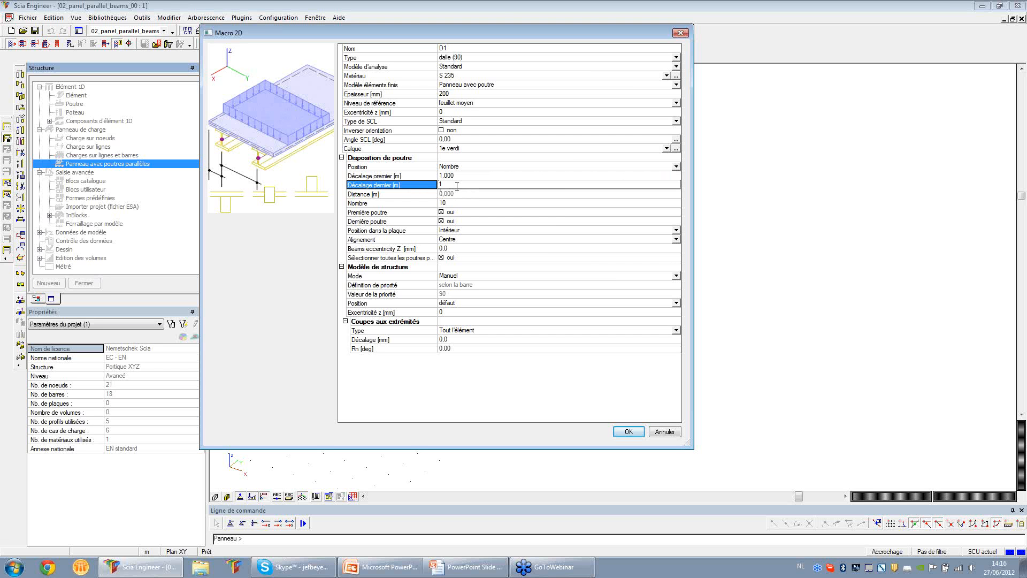
pyautogui.press('Return')
pyautogui.click(447, 204)
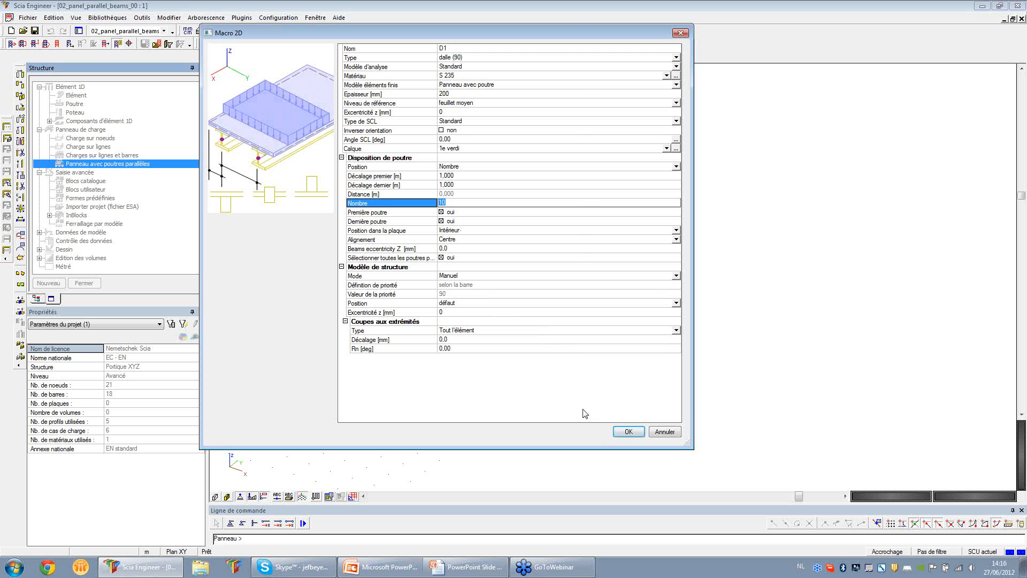
# Draw the four-cornered panel with parallel beams over one roof slope, from ridge to eaves between the first two frames
pyautogui.click(629, 432)
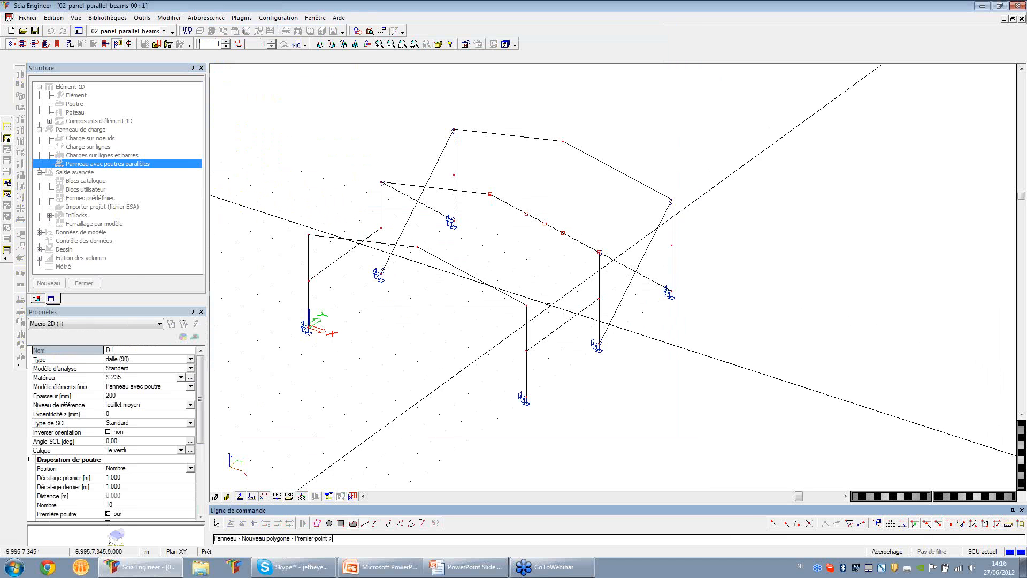
pyautogui.click(526, 306)
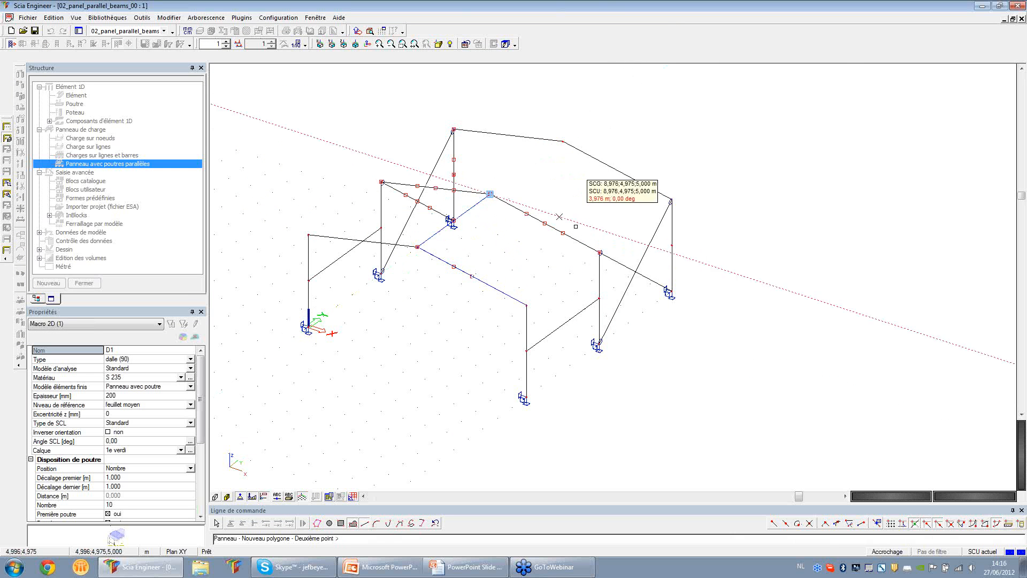
pyautogui.click(599, 252)
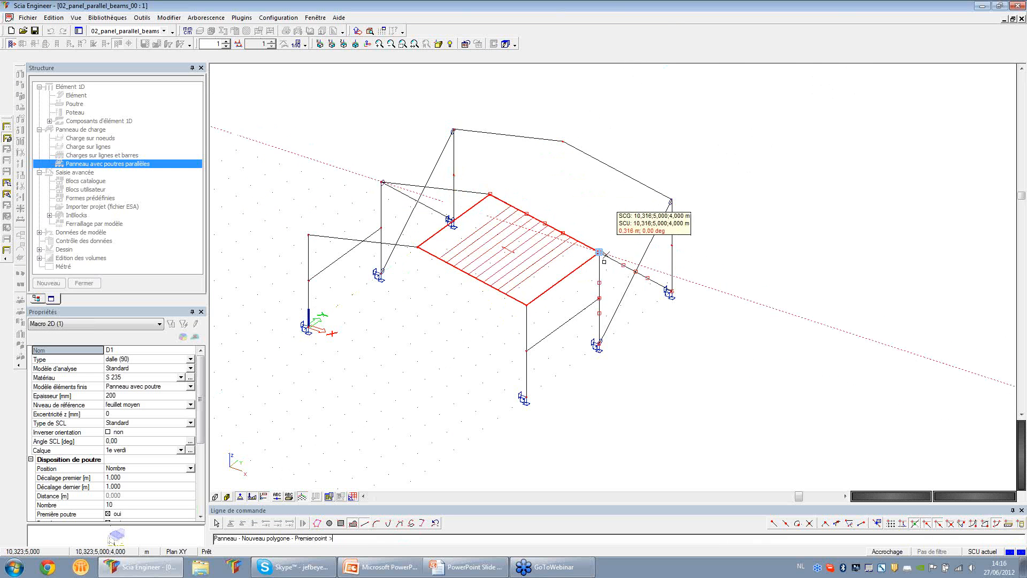
pyautogui.scroll(2, 509, 241)
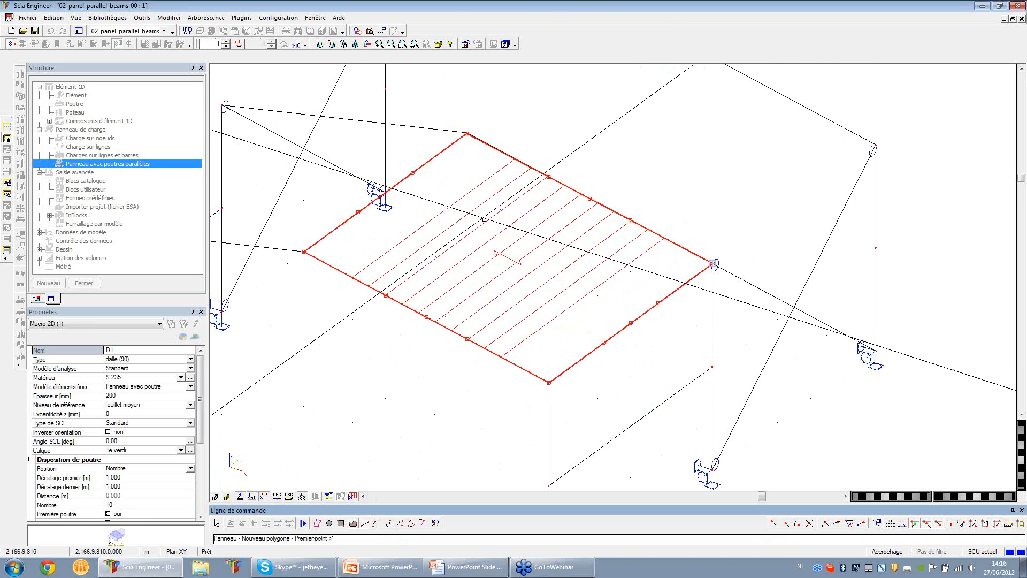
pyautogui.scroll(-4, 508, 294)
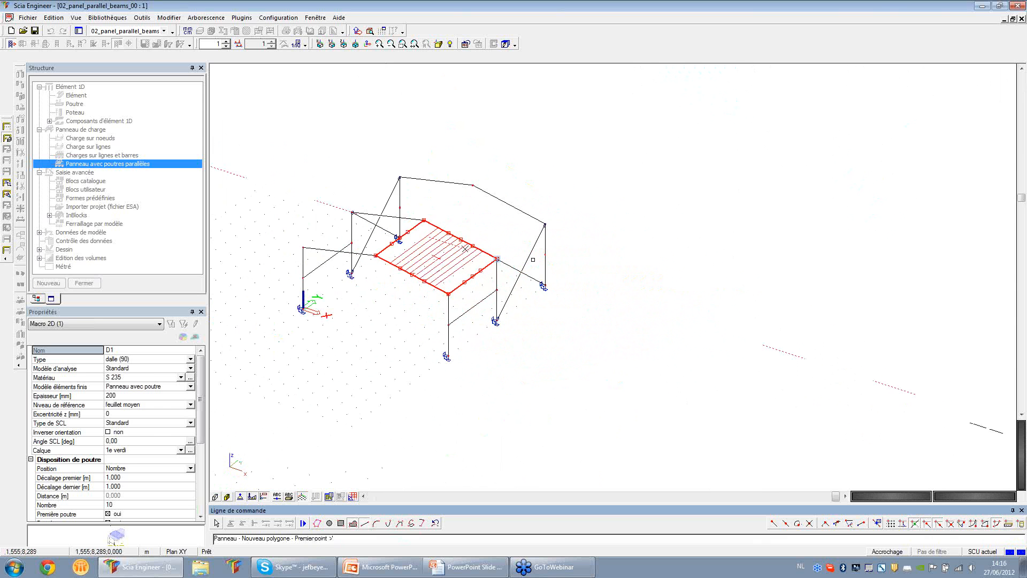
# Draw a second four-cornered panel with parallel beams on the same roof slope, between the second and third frames
pyautogui.scroll(3, 509, 297)
pyautogui.click(508, 297)
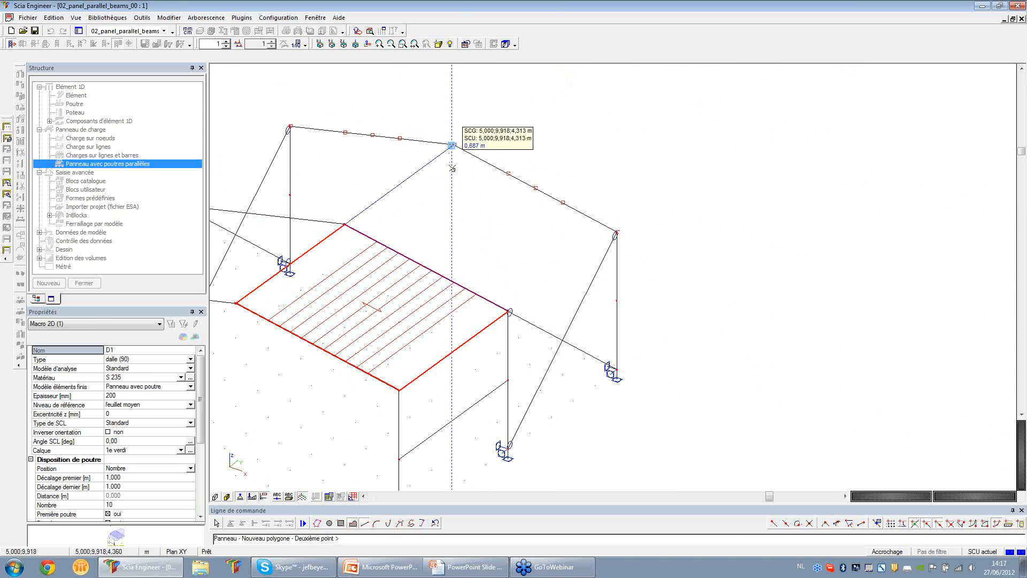
pyautogui.scroll(4, 449, 146)
pyautogui.scroll(-2, 469, 199)
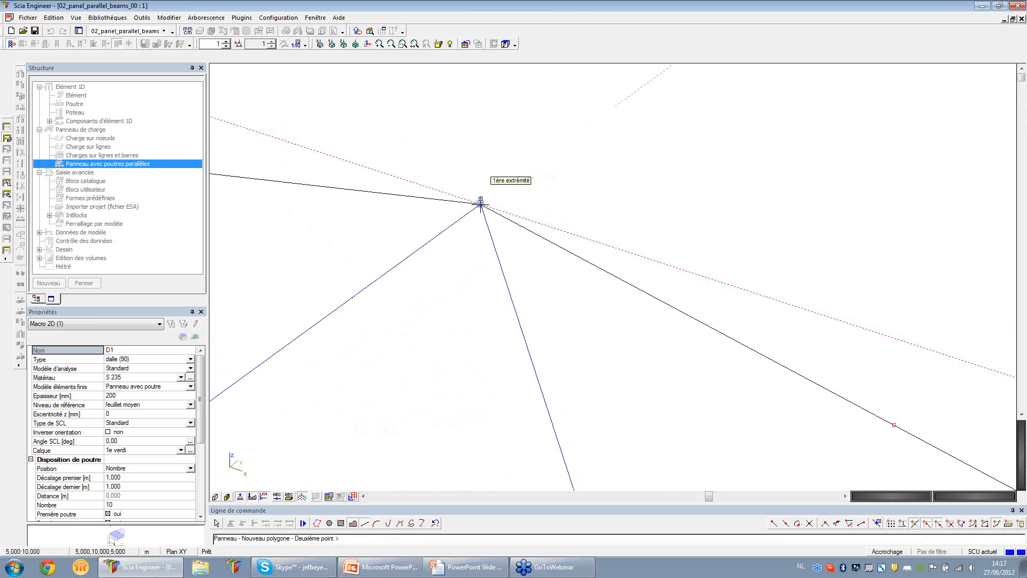
pyautogui.scroll(-2, 495, 254)
pyautogui.scroll(-3, 496, 253)
pyautogui.scroll(4, 575, 276)
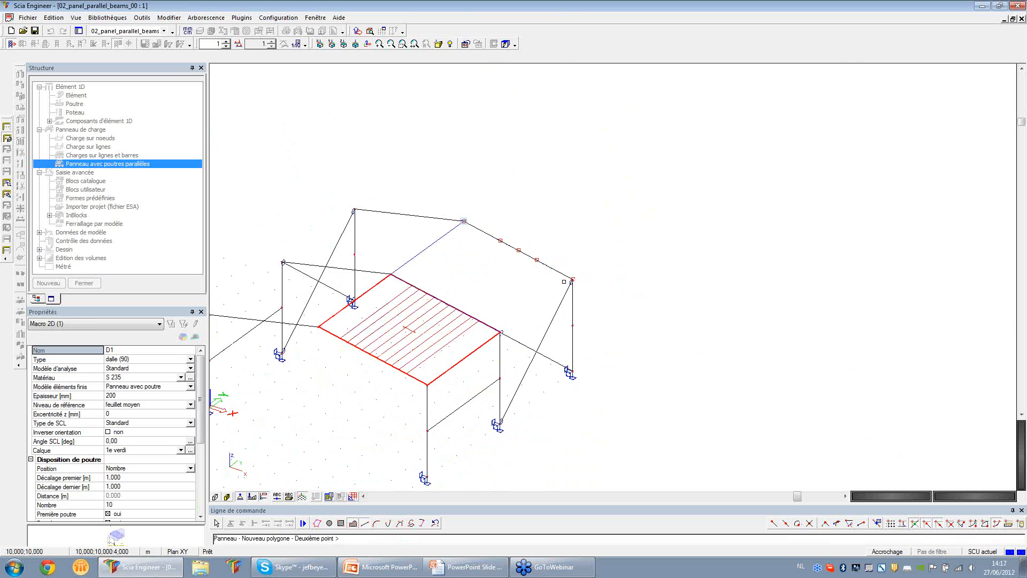
pyautogui.click(577, 278)
pyautogui.scroll(-3, 577, 278)
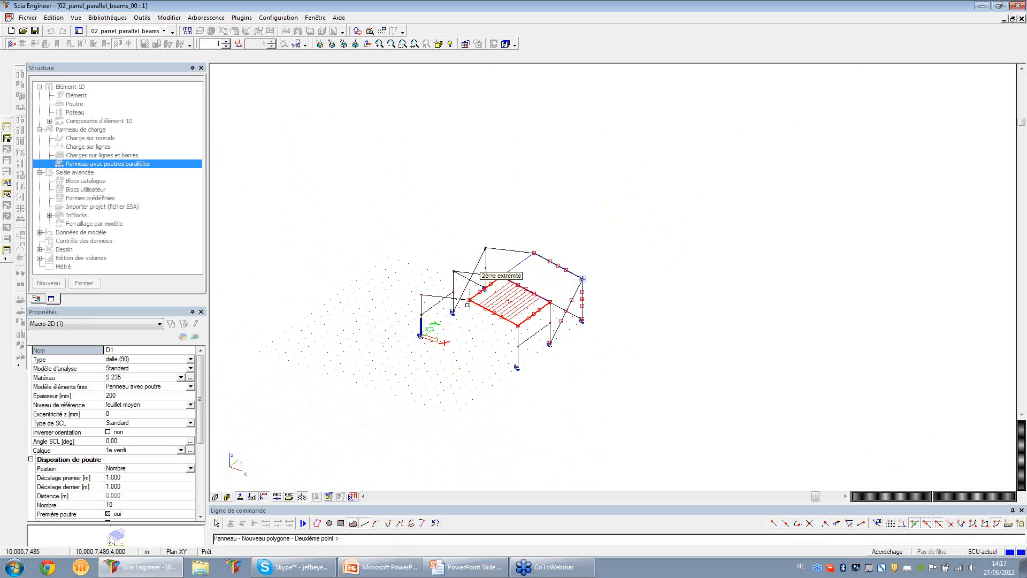
# Draw a four-cornered panel with parallel beams over the opposite roof slope, from ridge to eaves between the first two frames
pyautogui.scroll(3, 468, 266)
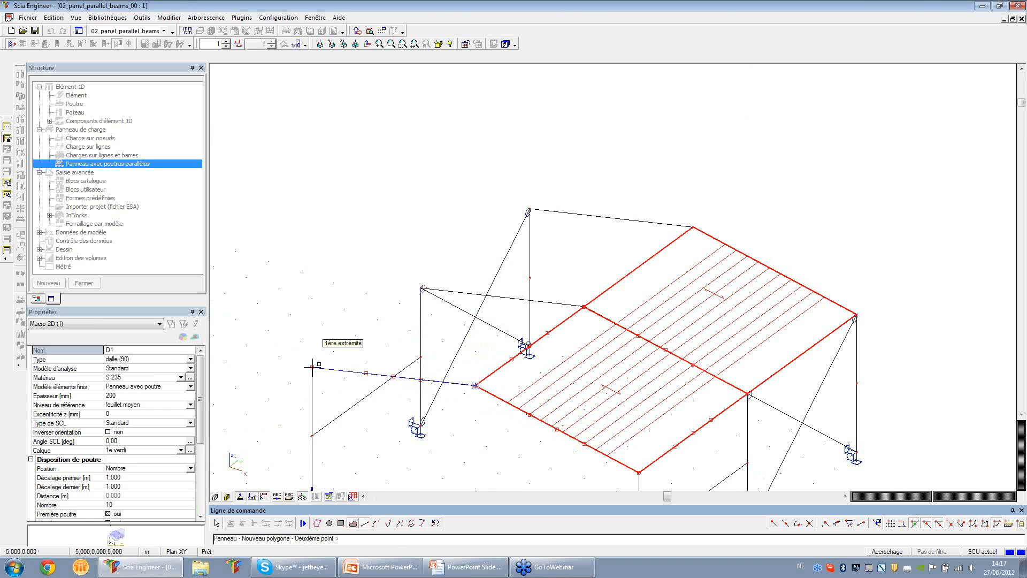
pyautogui.click(312, 367)
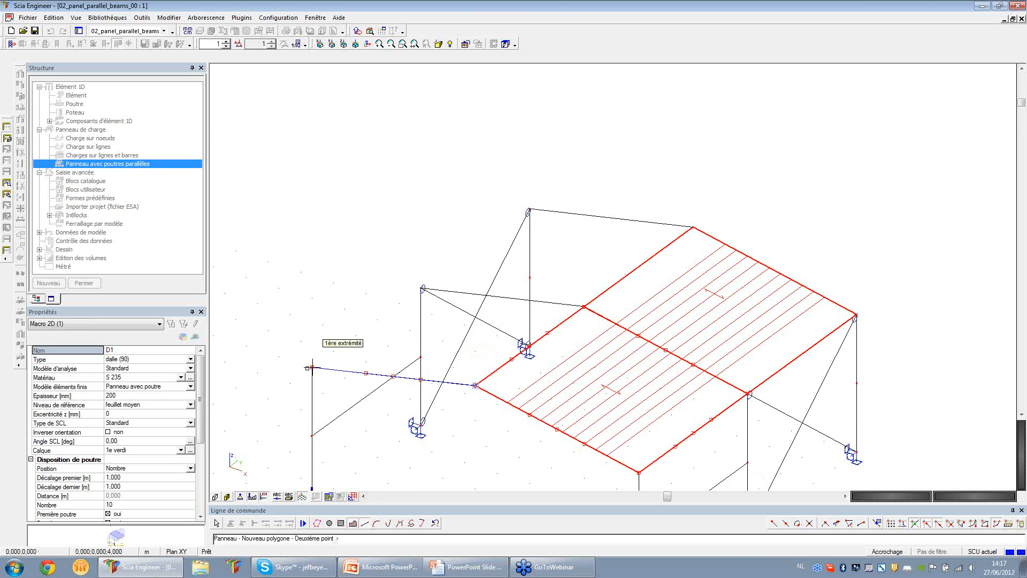
pyautogui.click(422, 288)
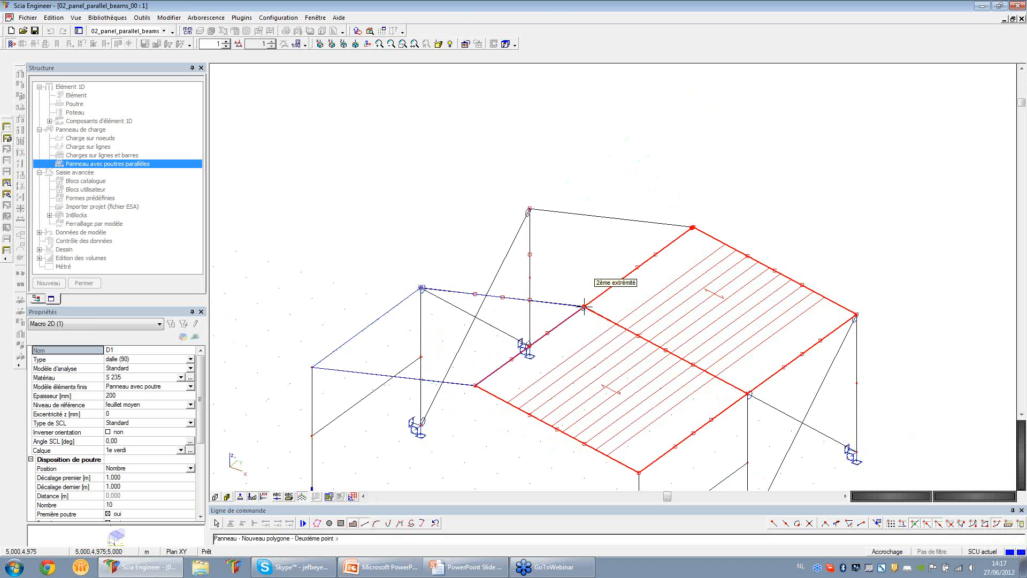
pyautogui.click(421, 288)
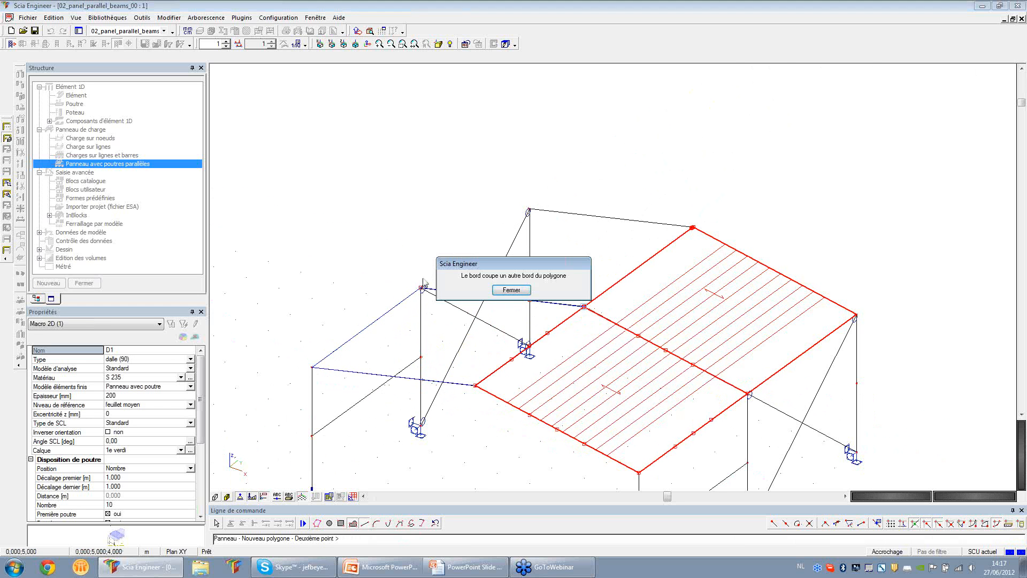
pyautogui.click(512, 291)
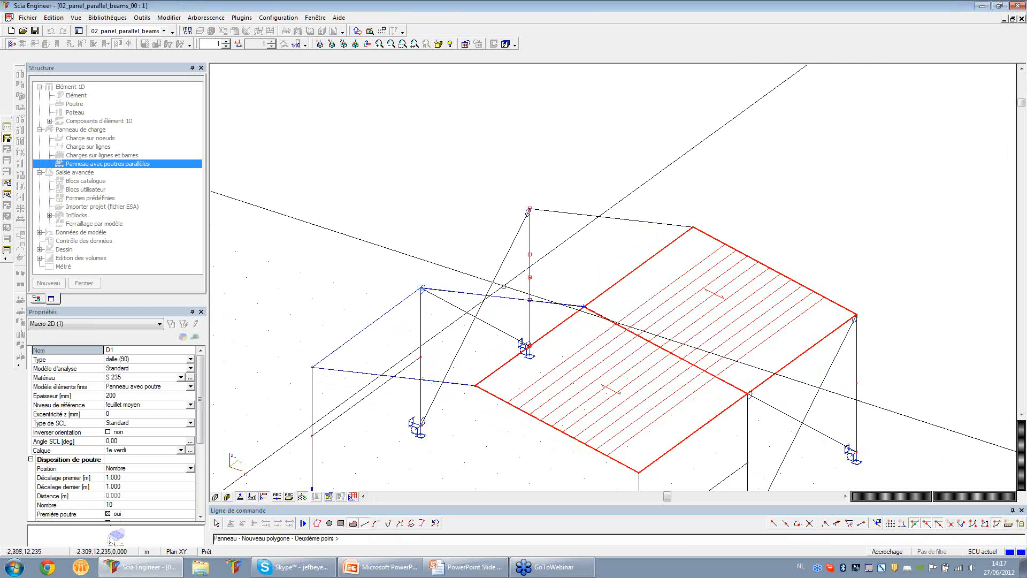
pyautogui.click(422, 288)
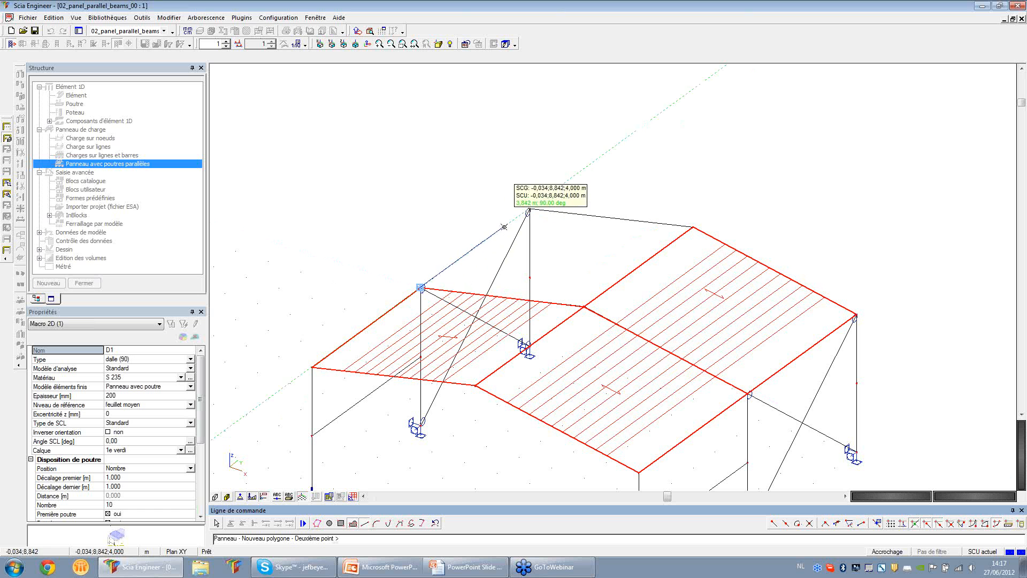
# Draw a triangular panel from the middle frame's eaves to the rear frame's eaves and ridge, declining the correction of the last line
pyautogui.click(530, 209)
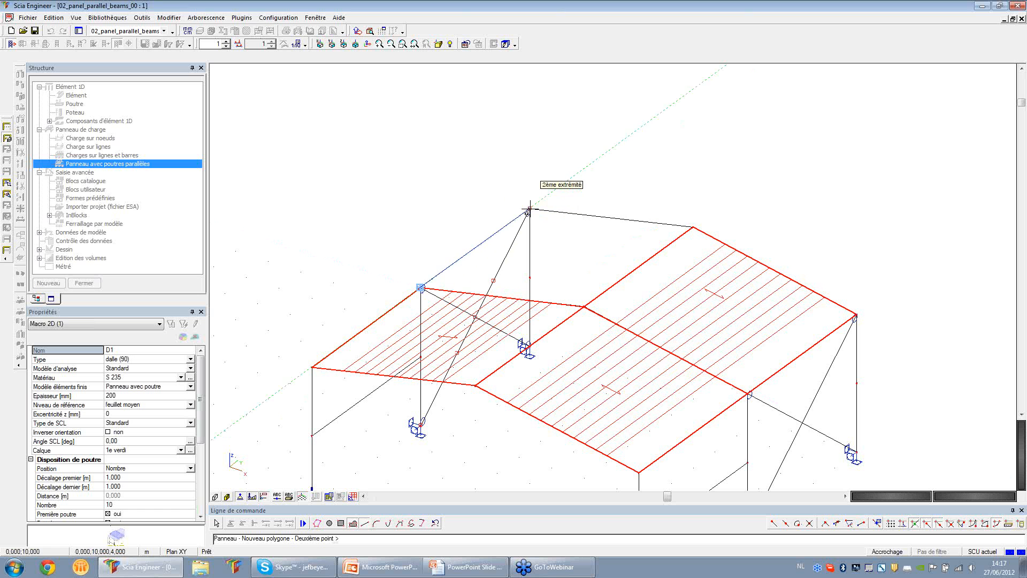
pyautogui.click(693, 227)
pyautogui.click(584, 307)
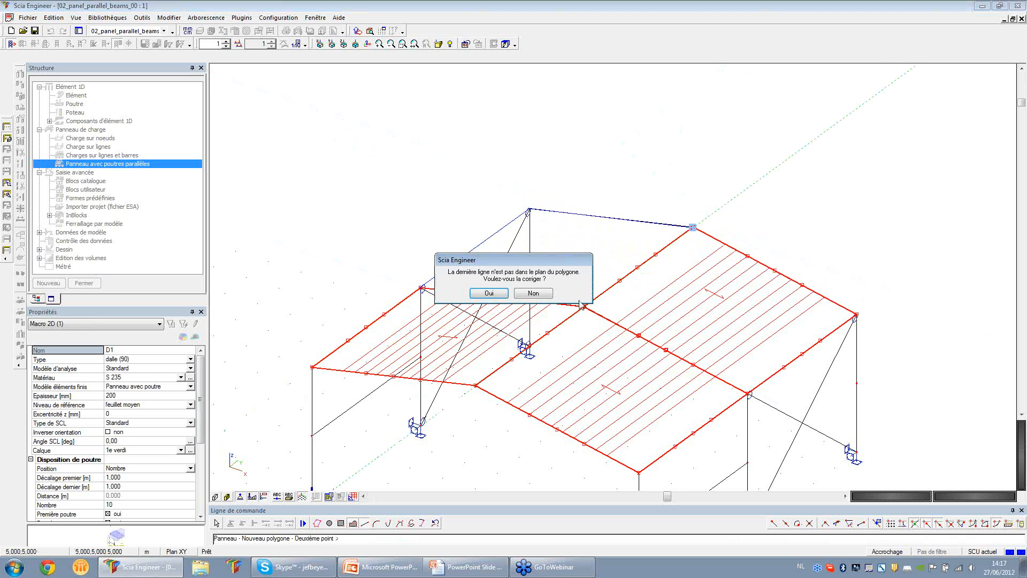
pyautogui.click(522, 294)
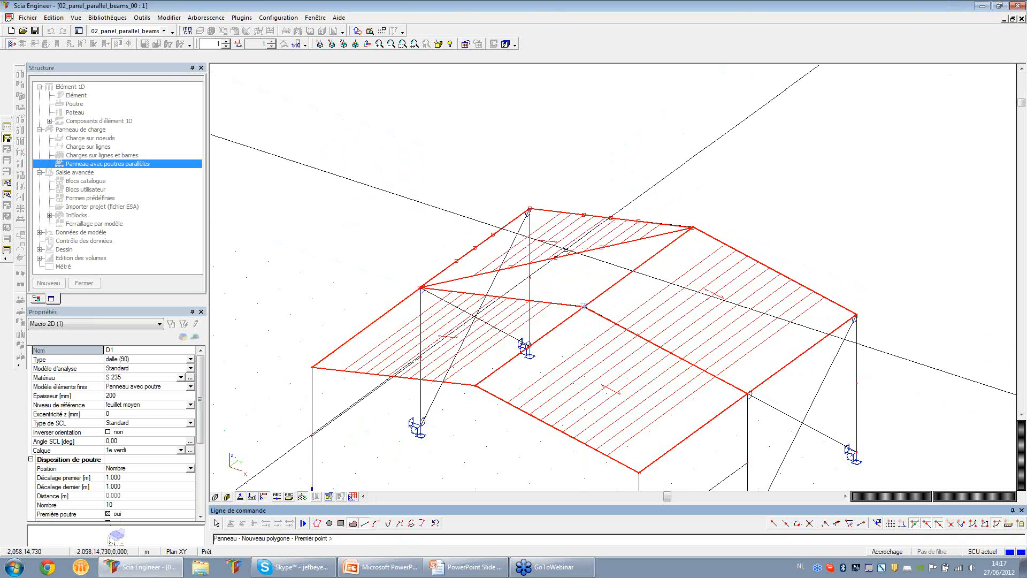
# Set the panel's beam profile to CS4 - IPE140 and finish the panel input
pyautogui.doubleClick(564, 260)
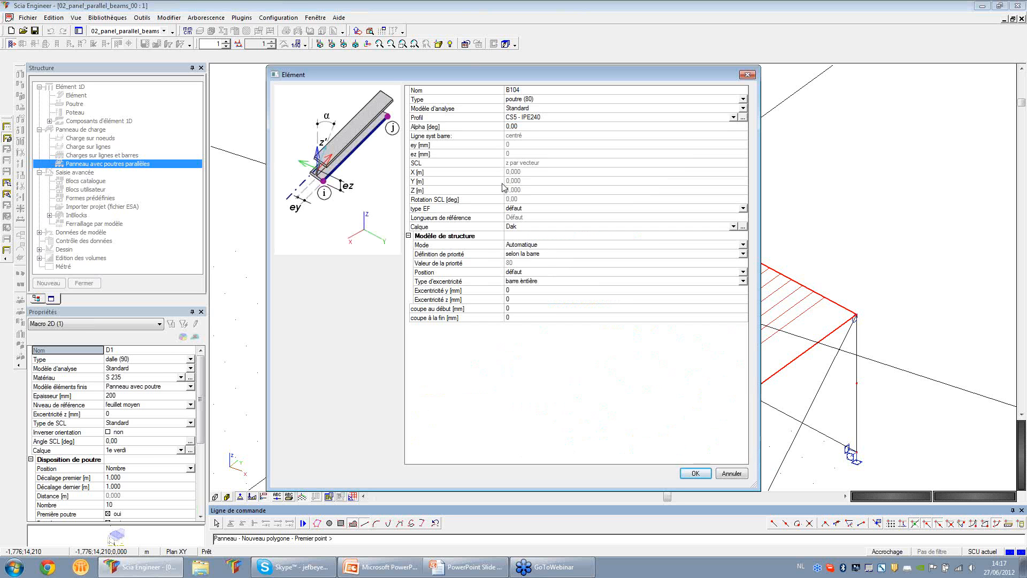
pyautogui.click(551, 117)
pyautogui.click(548, 119)
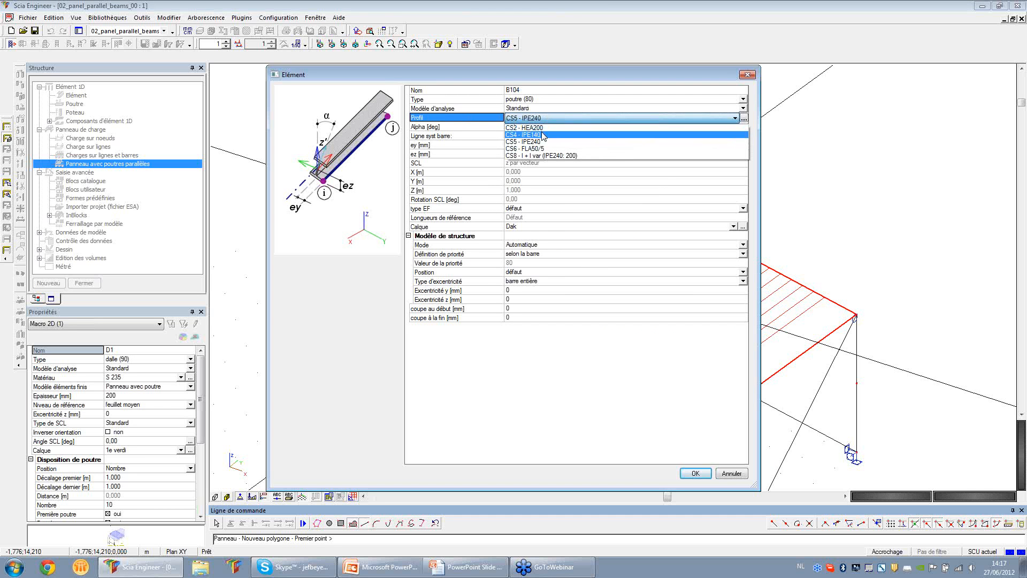
pyautogui.click(542, 134)
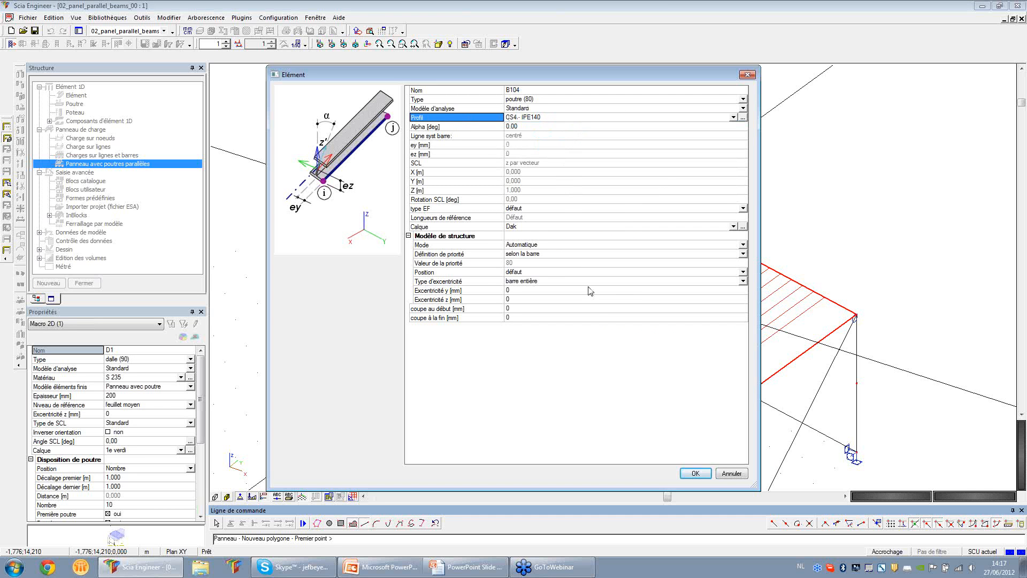
pyautogui.click(696, 473)
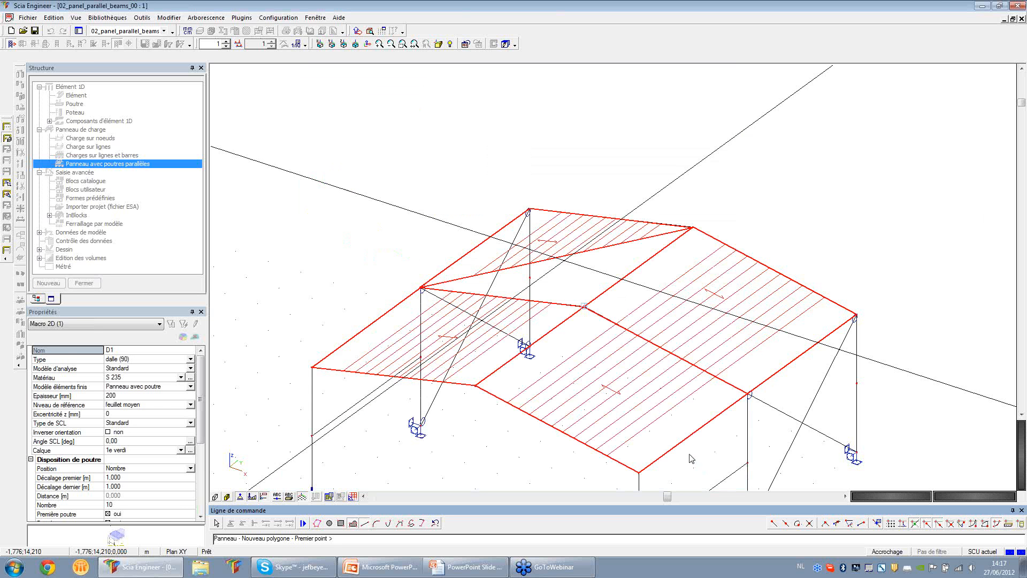
pyautogui.press('Escape')
pyautogui.press('Escape')
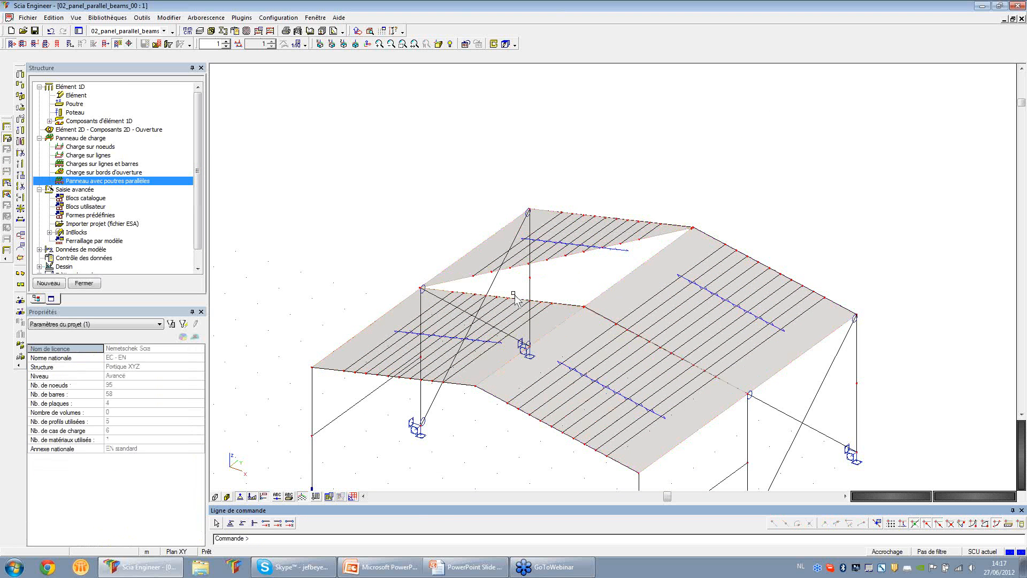
# Reduce the display scale of the model symbols to 0.5
pyautogui.scroll(3, 531, 370)
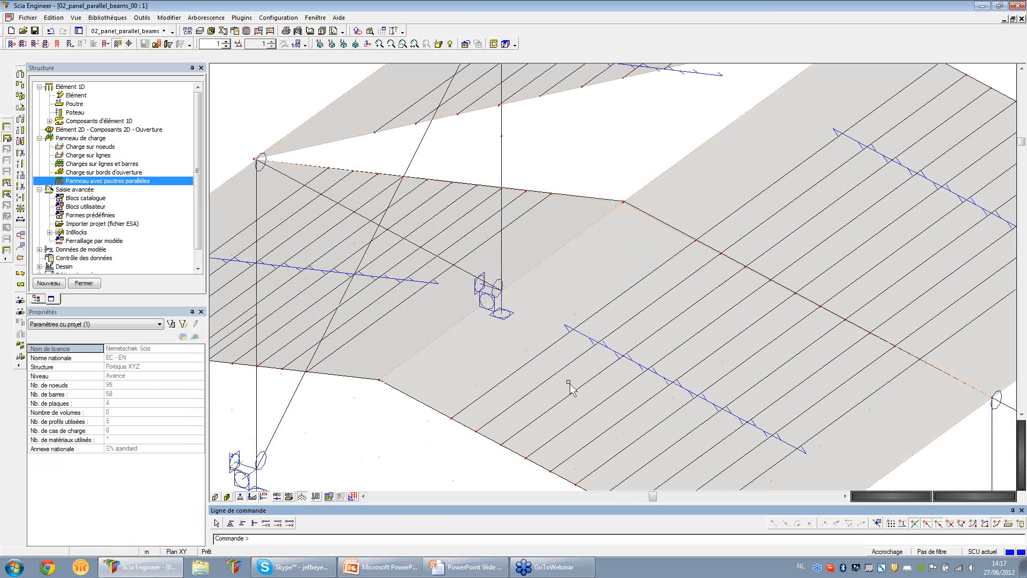
pyautogui.click(227, 46)
pyautogui.click(227, 47)
pyautogui.scroll(-1, 720, 367)
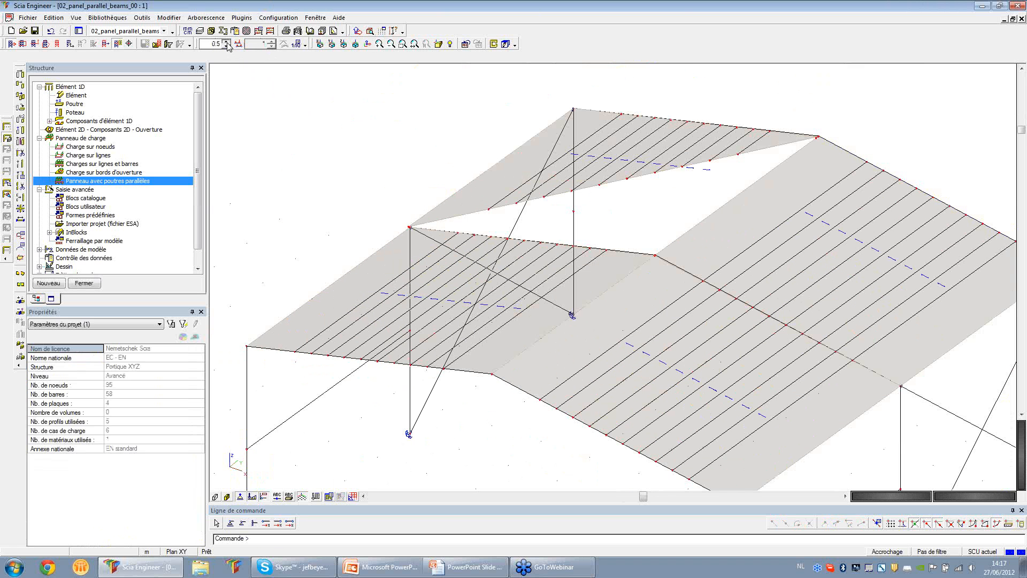
pyautogui.scroll(2, 716, 401)
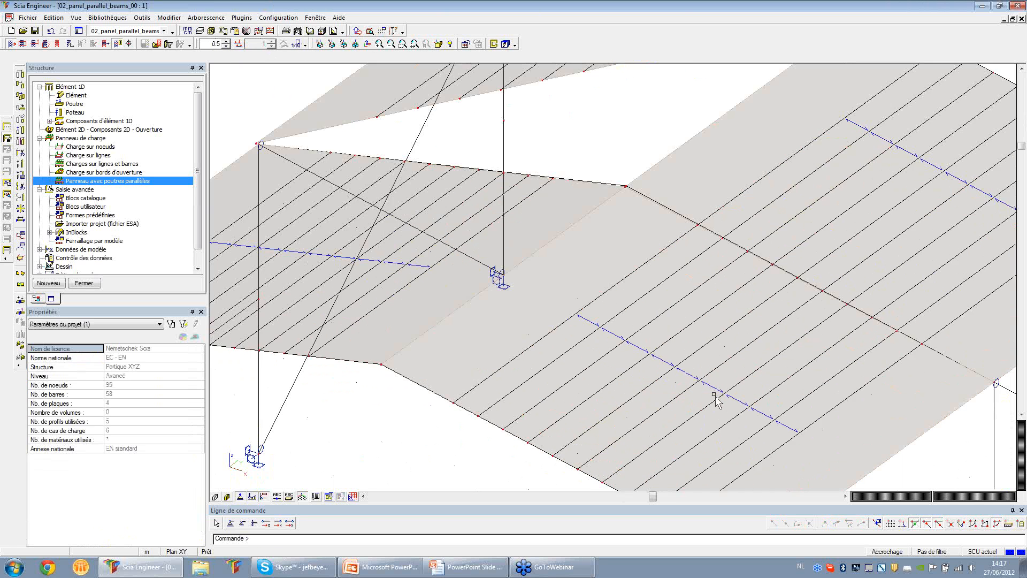
pyautogui.scroll(-3, 717, 401)
# Change the rendering of members and surfaces, and examine rafter B7 where the parallel beams of both panels meet it
pyautogui.click(225, 496)
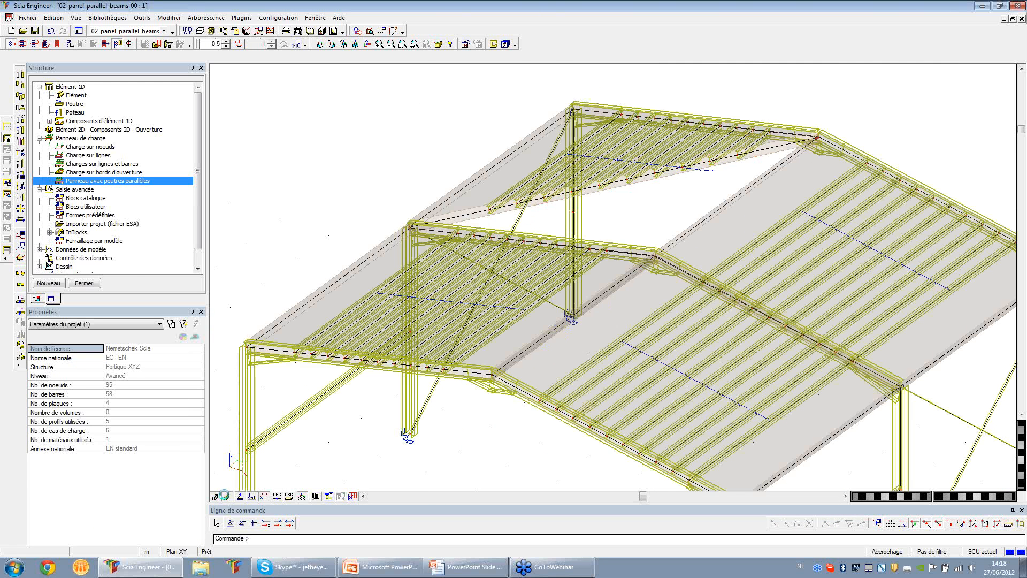
pyautogui.click(636, 407)
pyautogui.scroll(2, 787, 340)
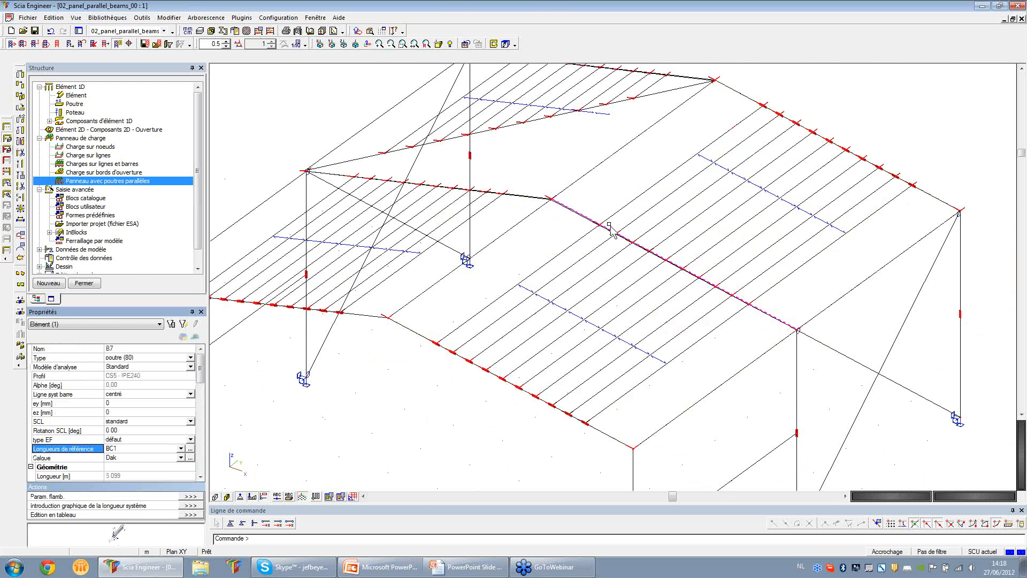
pyautogui.scroll(5, 696, 264)
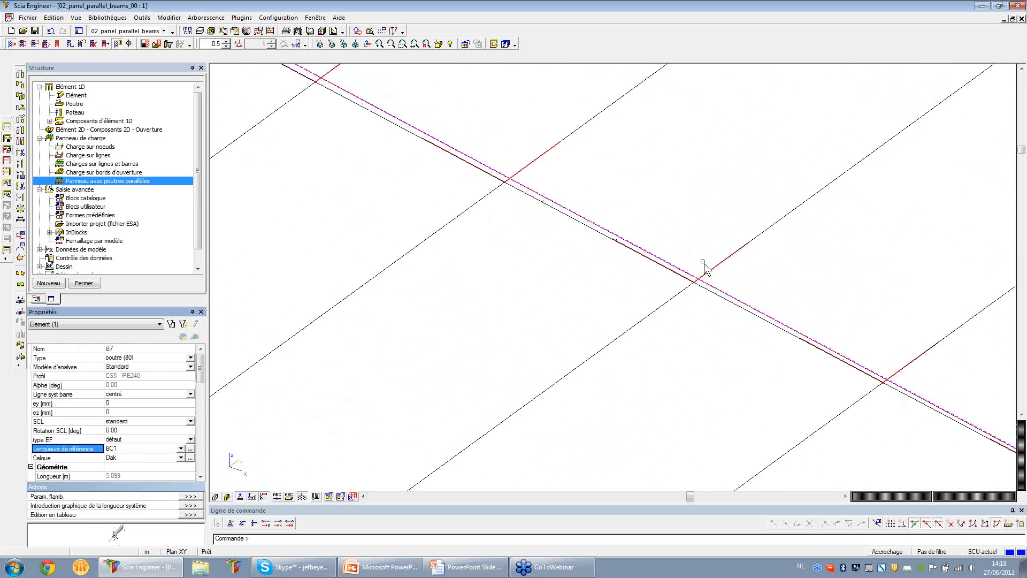
pyautogui.scroll(-5, 704, 263)
pyautogui.press('Escape')
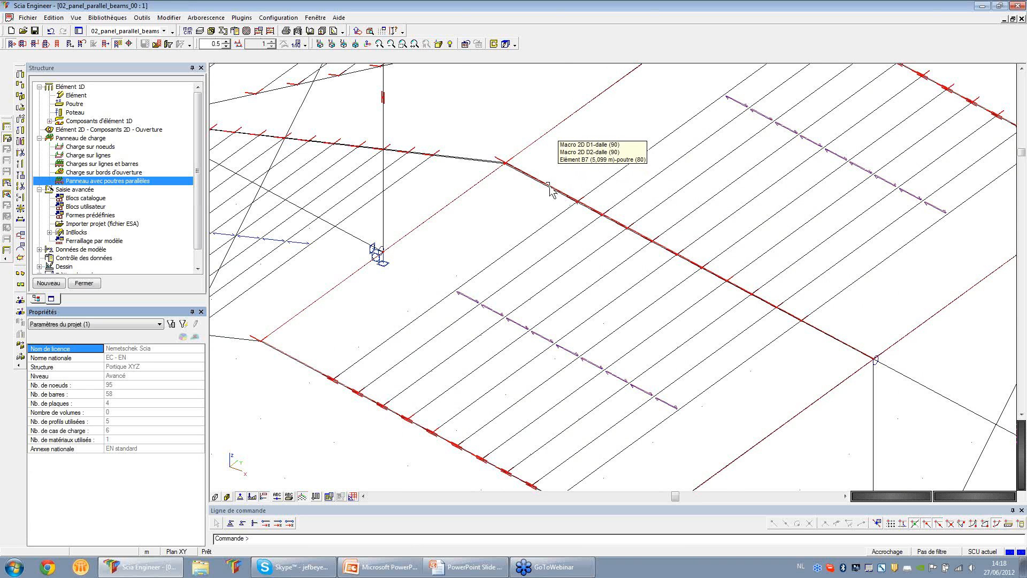
# Examine the beam end connections along the middle frame's rafter and the edges of panel D1
pyautogui.scroll(2, 550, 189)
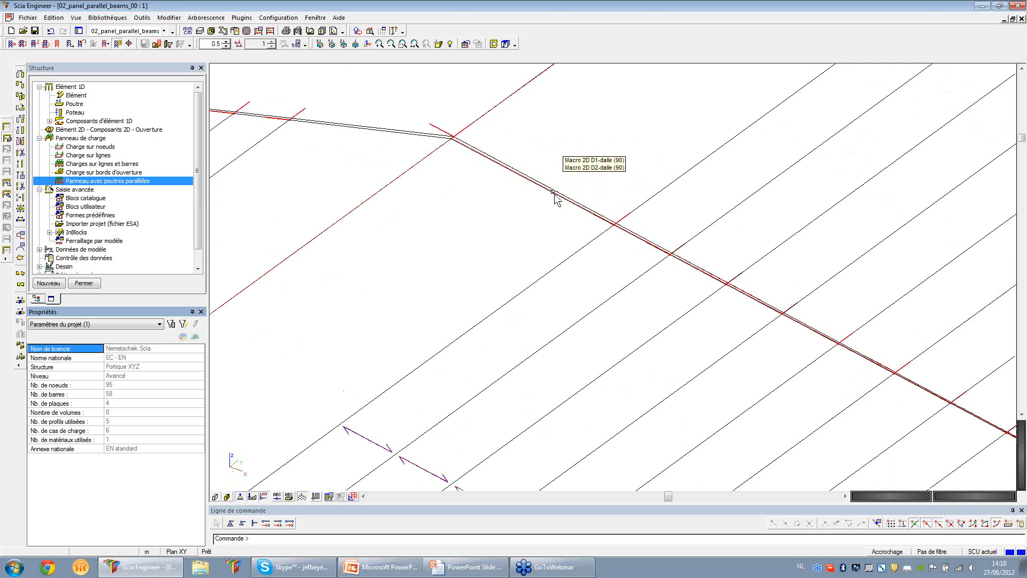
pyautogui.scroll(-2, 554, 199)
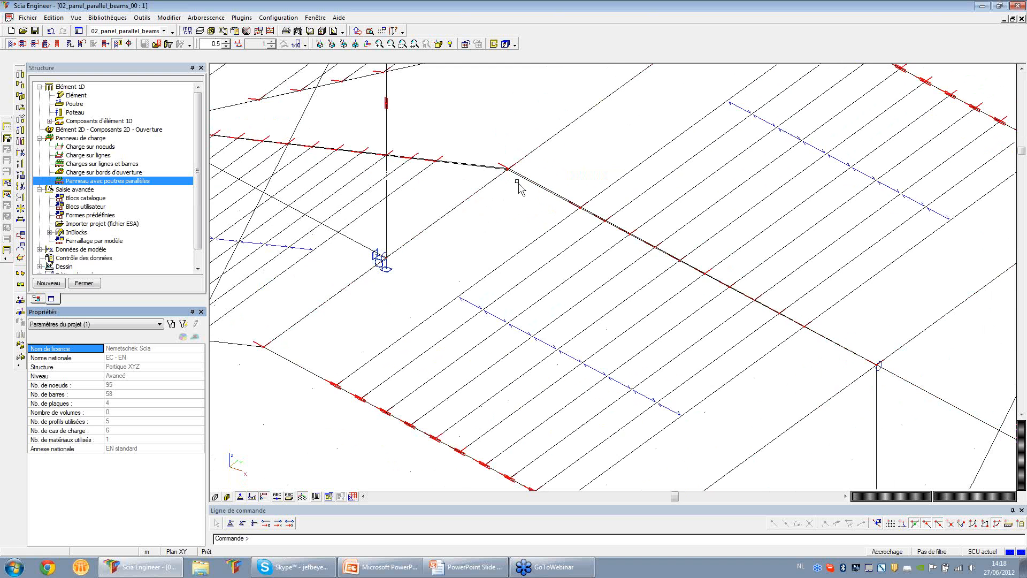
pyautogui.scroll(3, 621, 229)
pyautogui.scroll(-3, 622, 231)
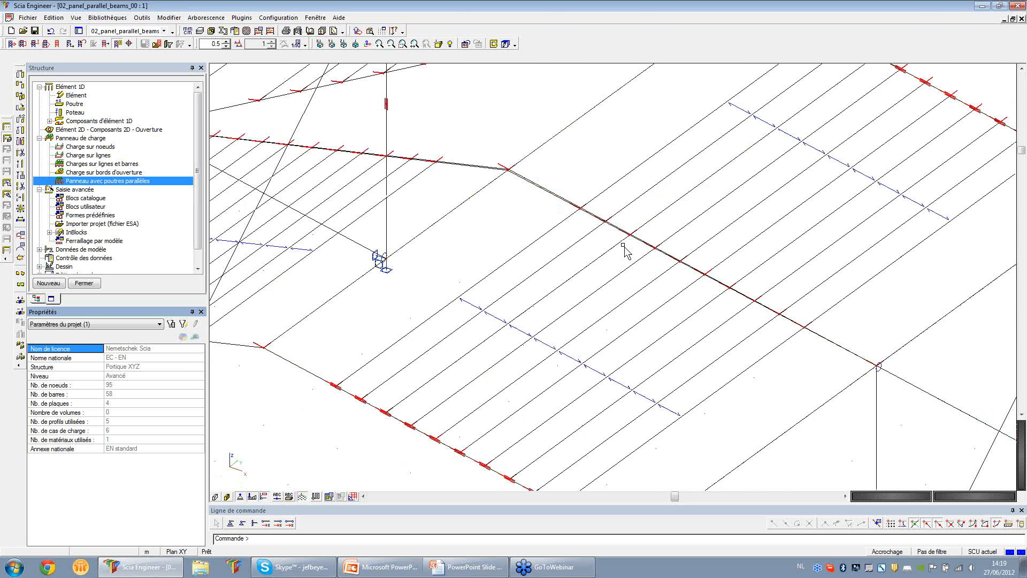
pyautogui.click(497, 323)
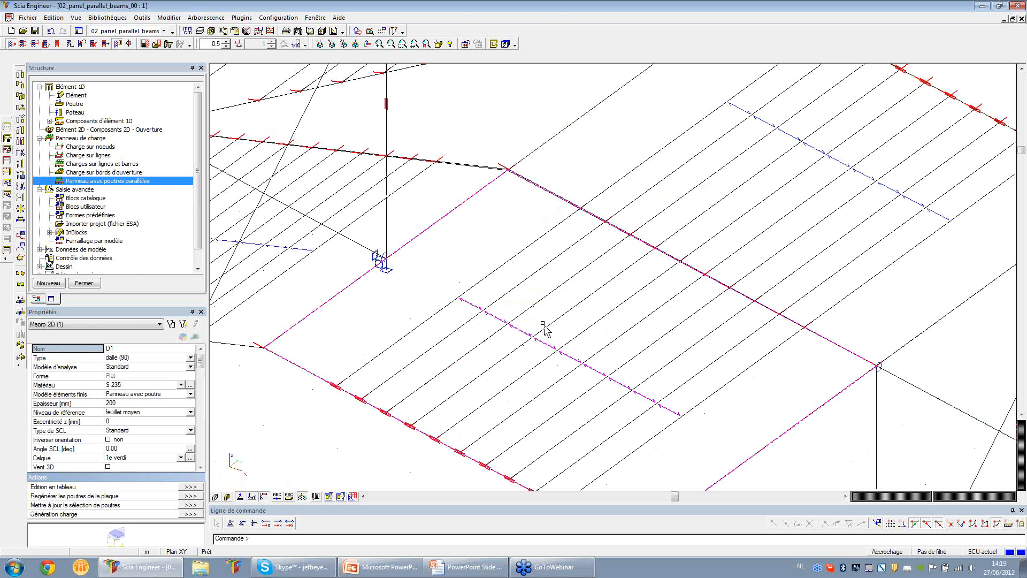
pyautogui.press('Escape')
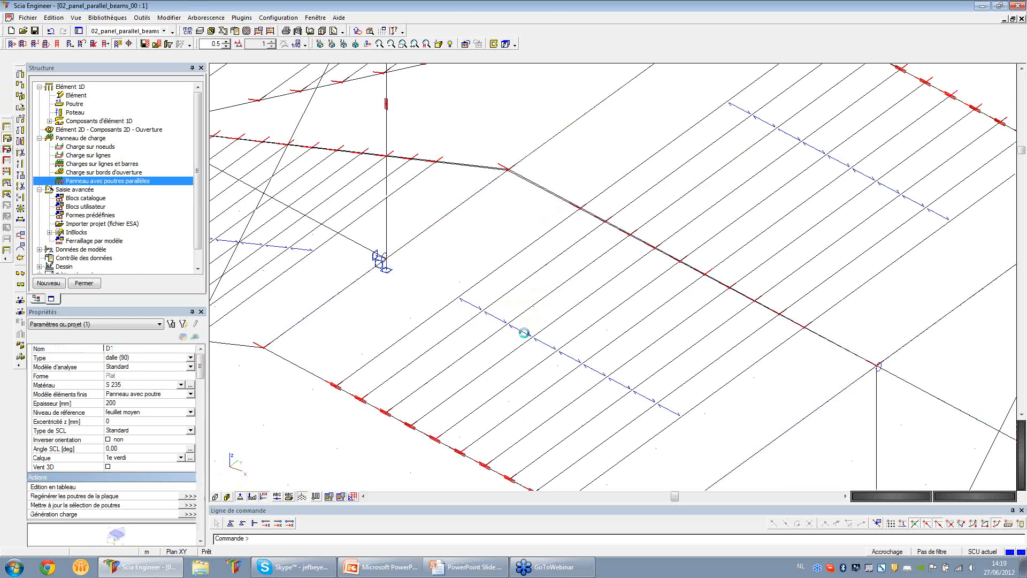
pyautogui.scroll(-3, 509, 163)
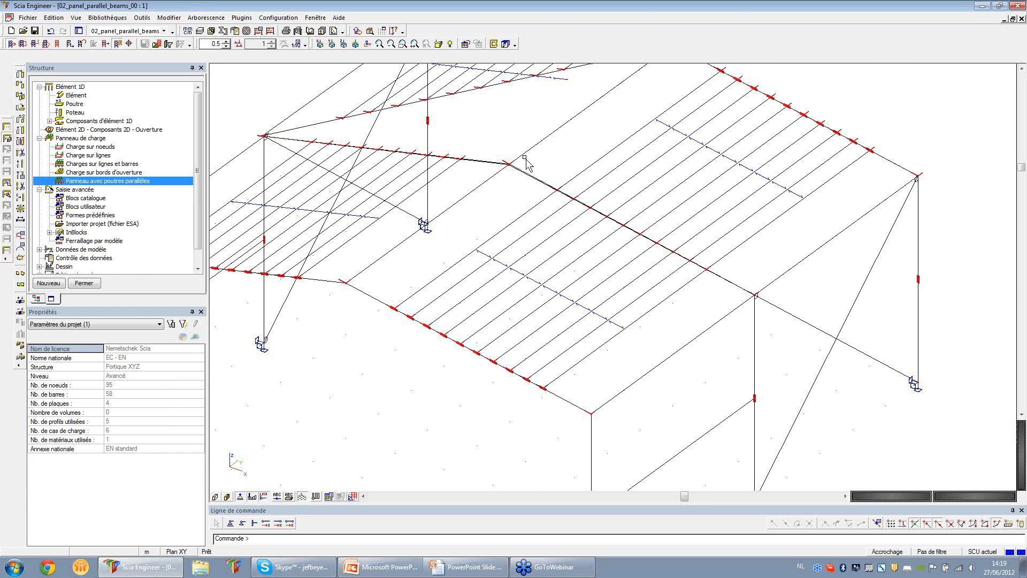
# Show the panel surfaces shaded again, check the roof from another angle, and close the Structure service
pyautogui.keyDown('ctrl'); pyautogui.moveTo(480, 276); pyautogui.dragTo(505, 268, button='right'); pyautogui.keyUp('ctrl')
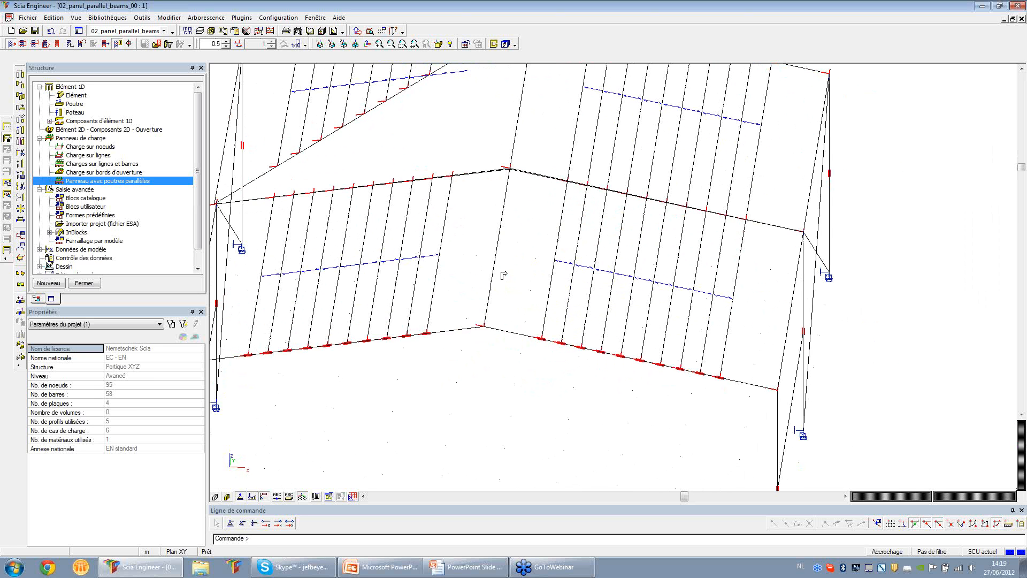
pyautogui.click(227, 496)
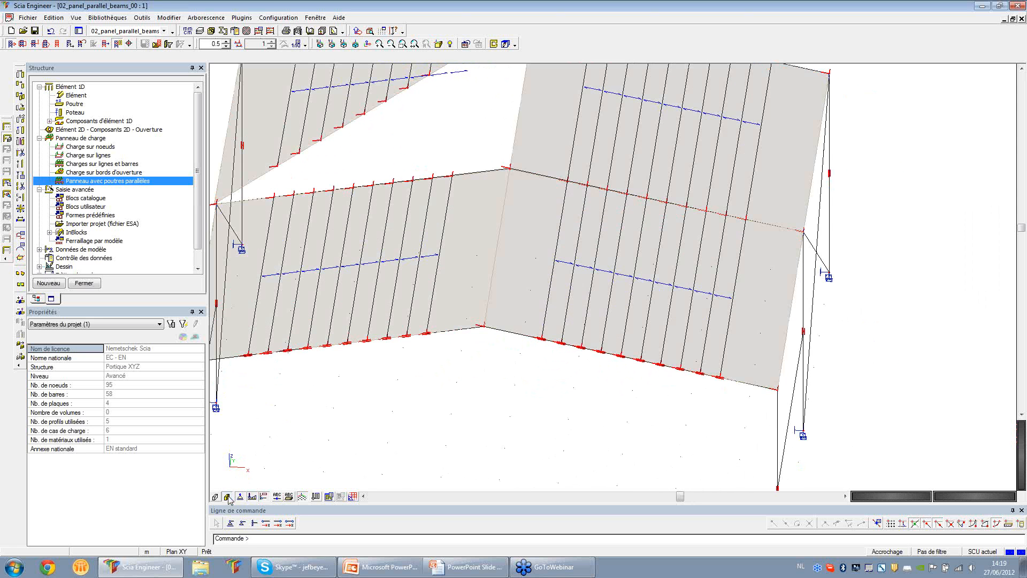
pyautogui.keyDown('ctrl'); pyautogui.moveTo(286, 236); pyautogui.dragTo(153, 205, button='right'); pyautogui.keyUp('ctrl')
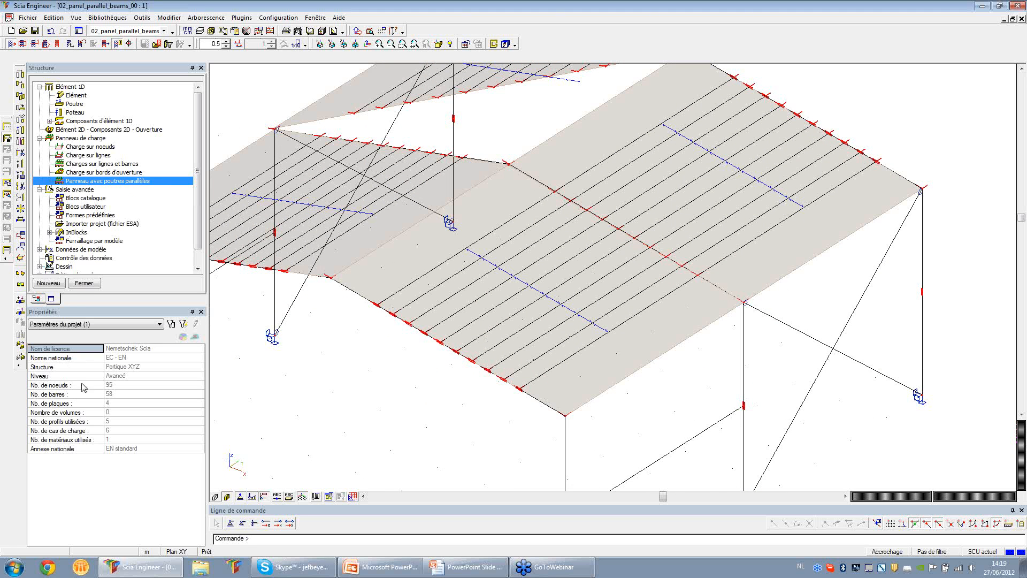
pyautogui.click(84, 284)
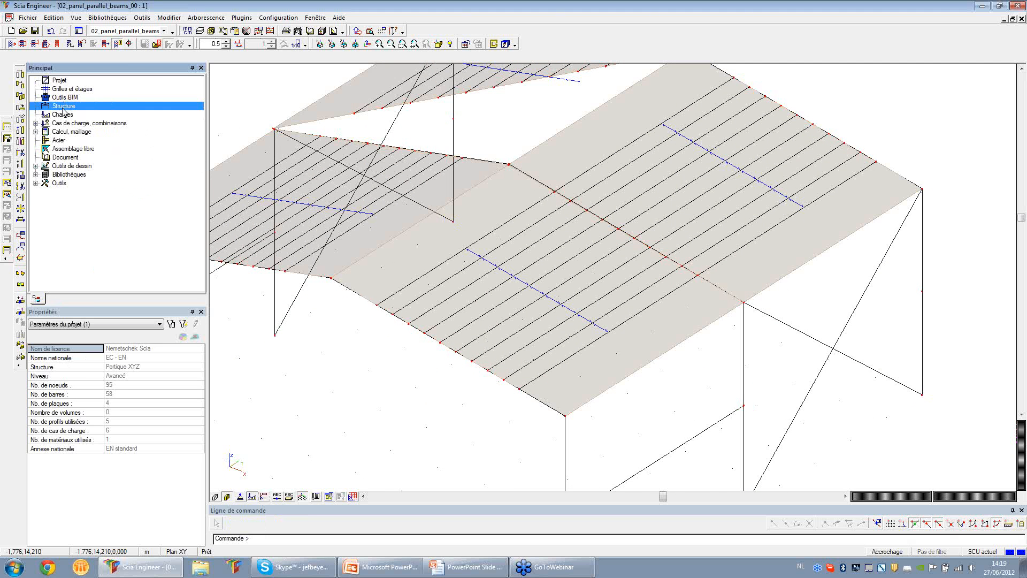
# Open the Loads service for the snow load case
pyautogui.doubleClick(63, 115)
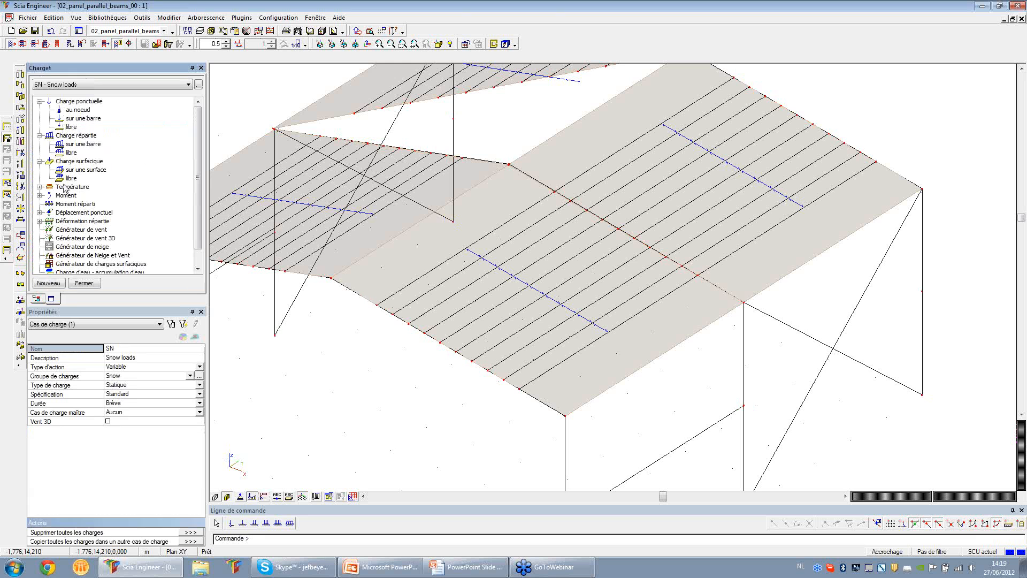
pyautogui.doubleClick(69, 178)
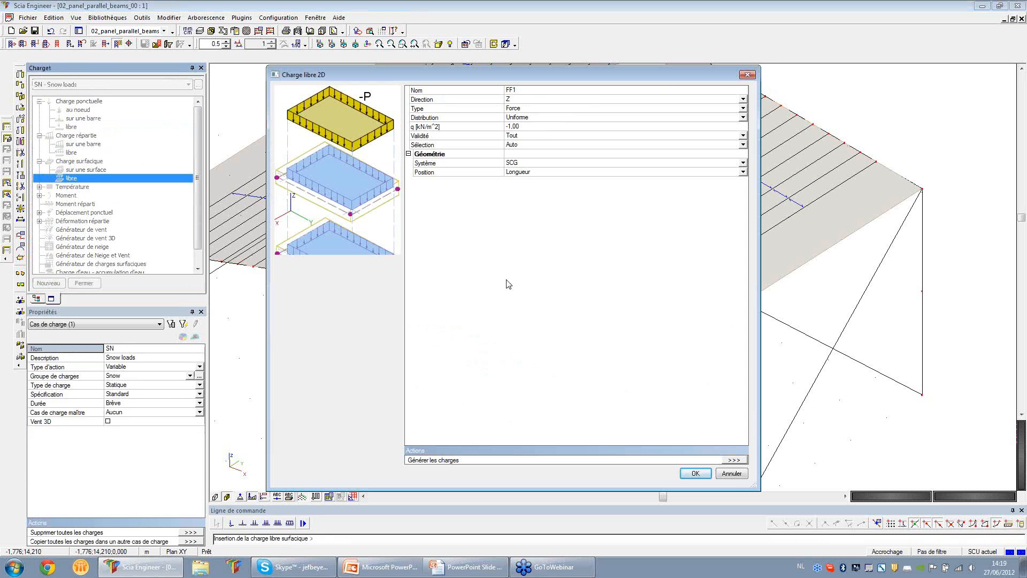
pyautogui.click(731, 475)
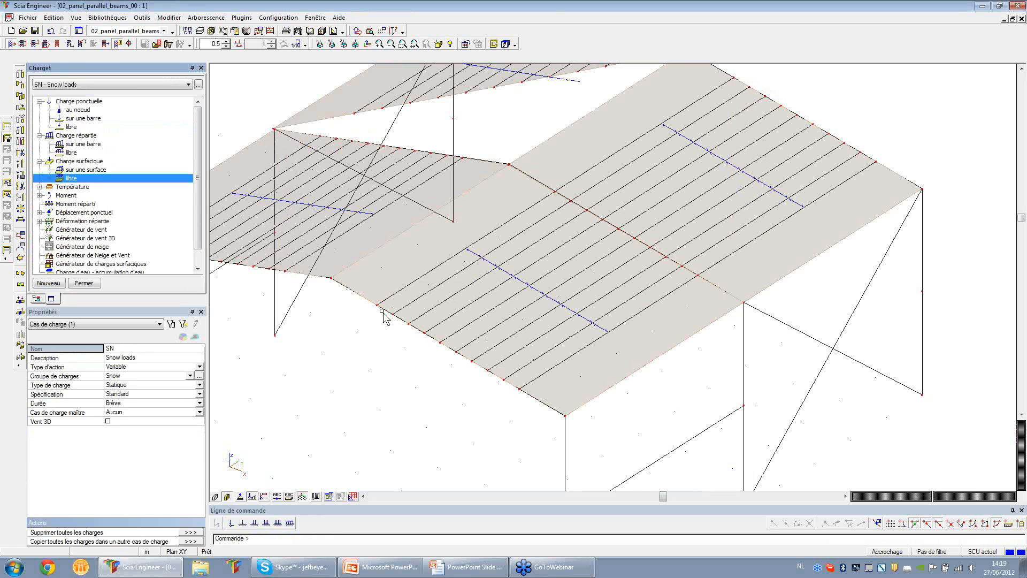
pyautogui.doubleClick(73, 179)
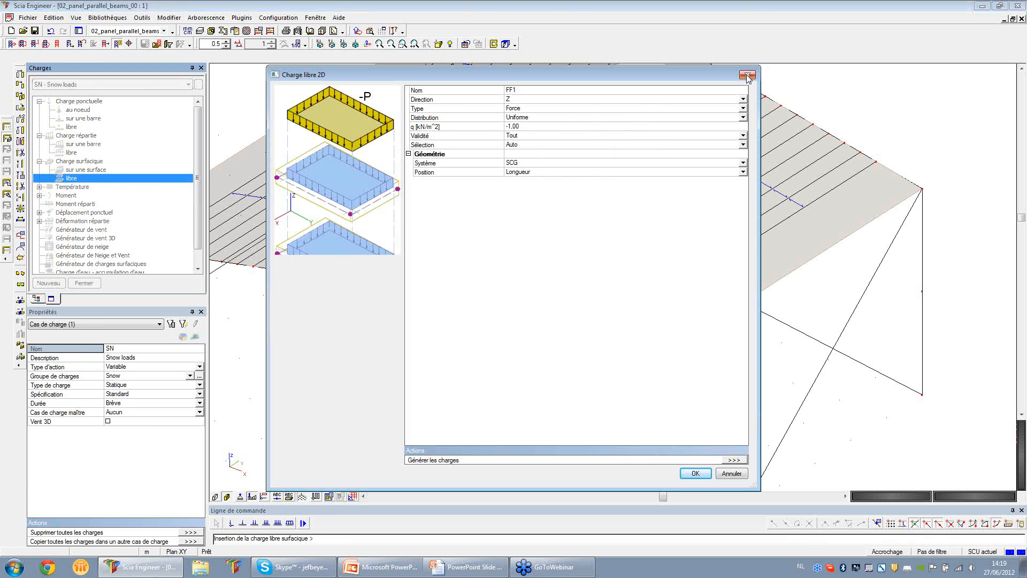
pyautogui.click(748, 75)
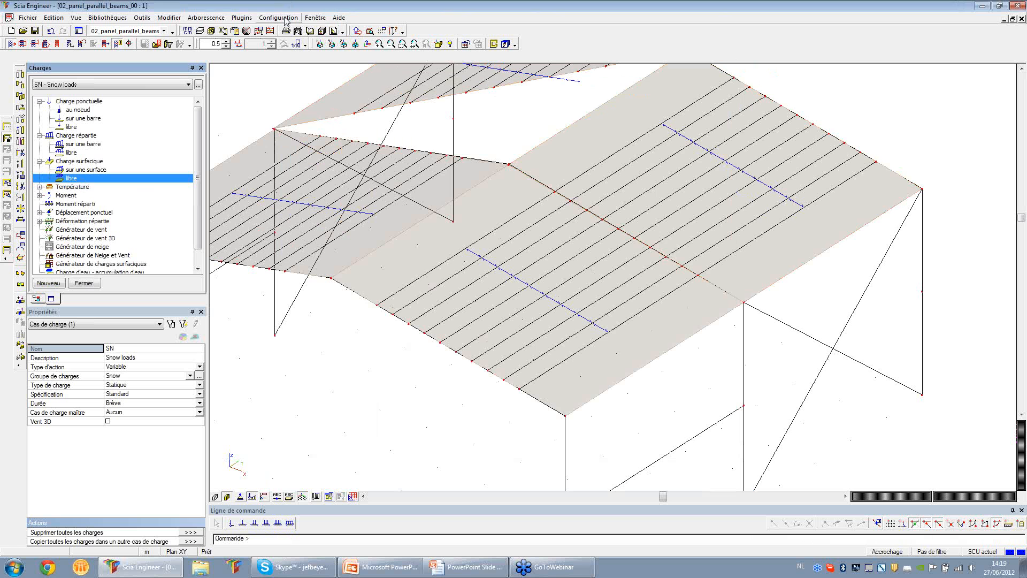
# Move the UCS origin to the eaves node where the two adjacent roof panels meet at the middle frame
pyautogui.click(357, 31)
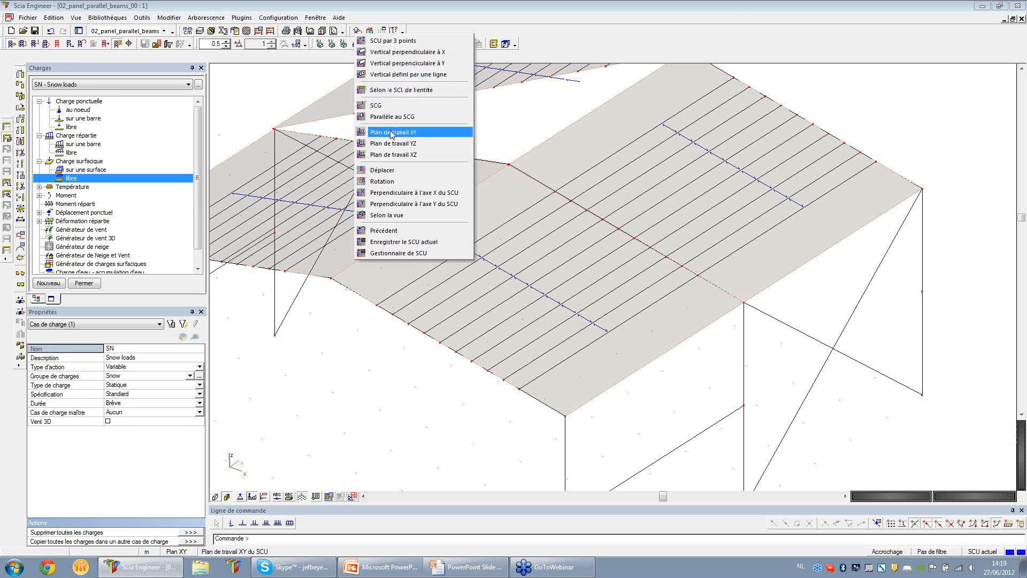
pyautogui.click(404, 154)
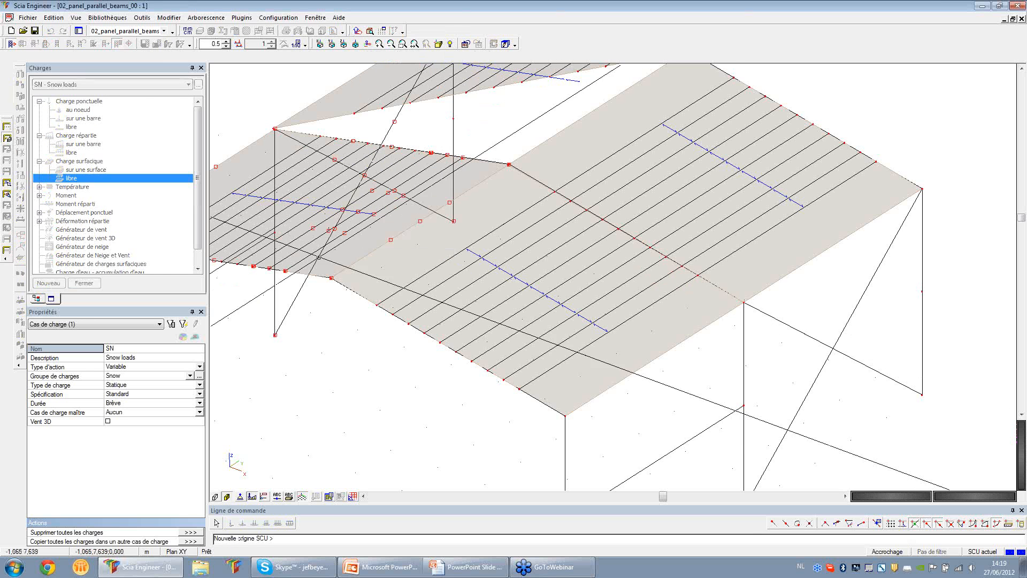
pyautogui.click(336, 278)
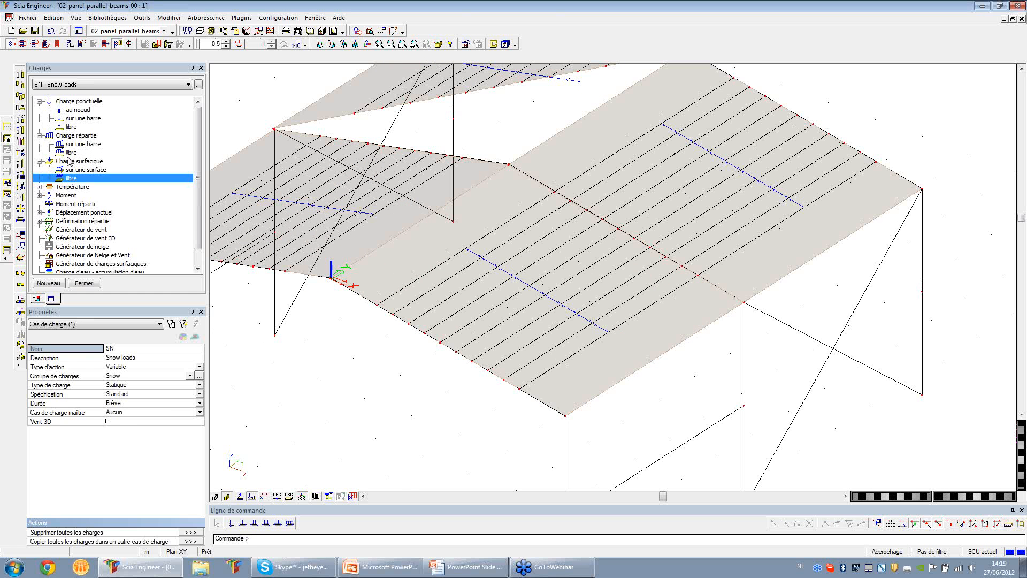
# Place a uniform free surface load of -1.00 kN/m² in Z as a four-corner polygon spanning both panels around the UCS origin
pyautogui.click(69, 180)
pyautogui.doubleClick(68, 180)
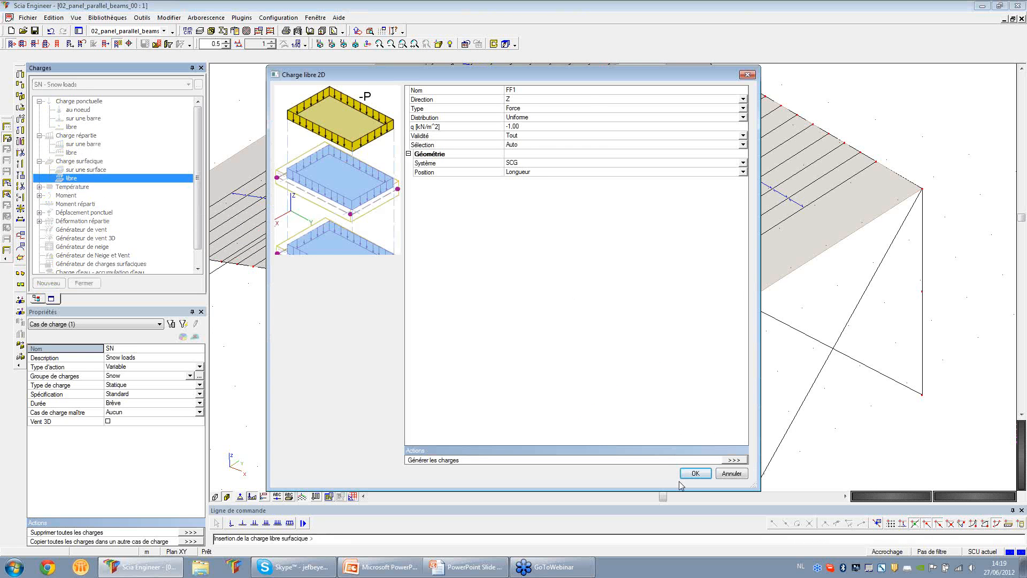
pyautogui.click(696, 474)
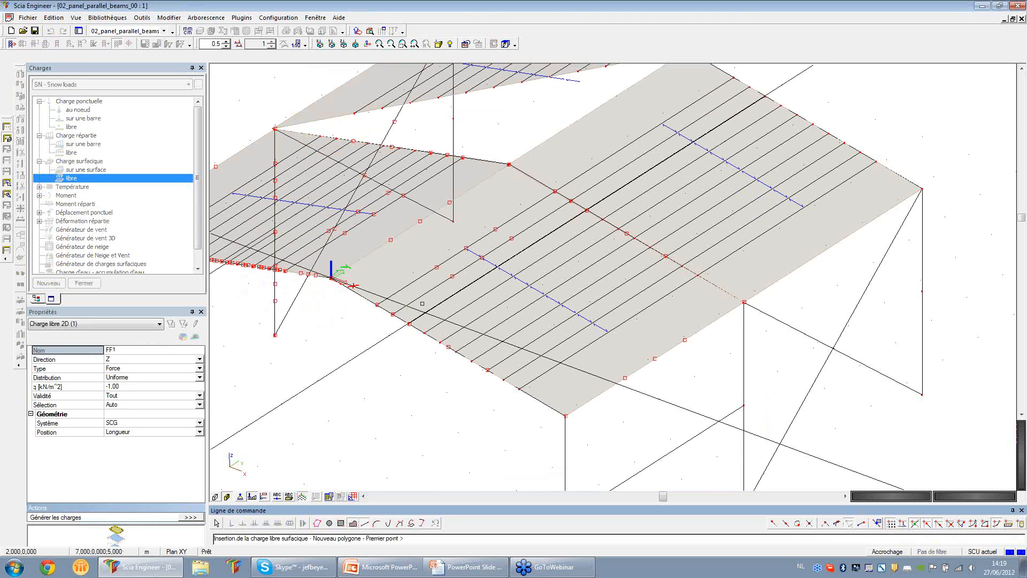
pyautogui.click(425, 312)
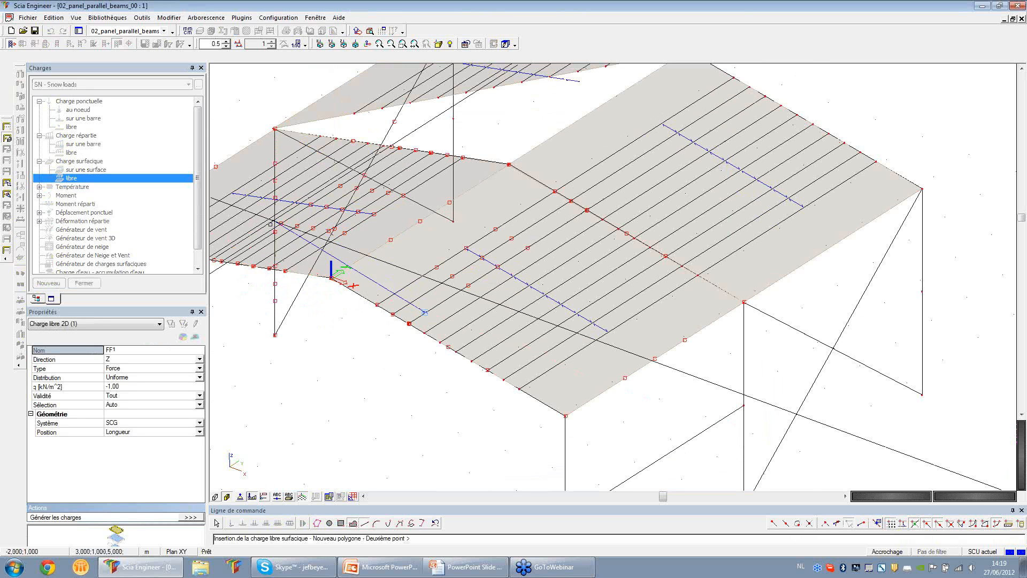
pyautogui.click(238, 242)
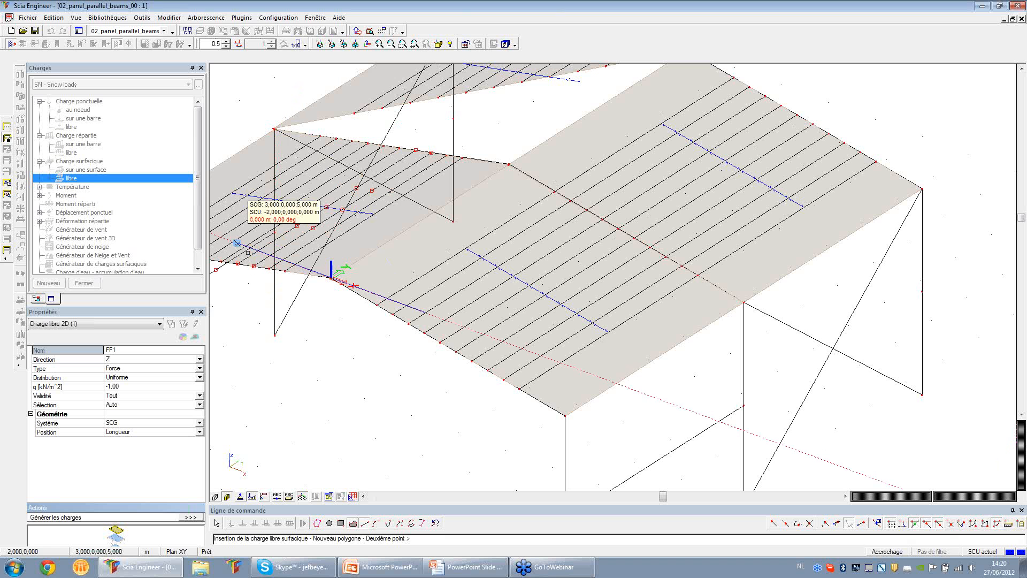
pyautogui.click(356, 167)
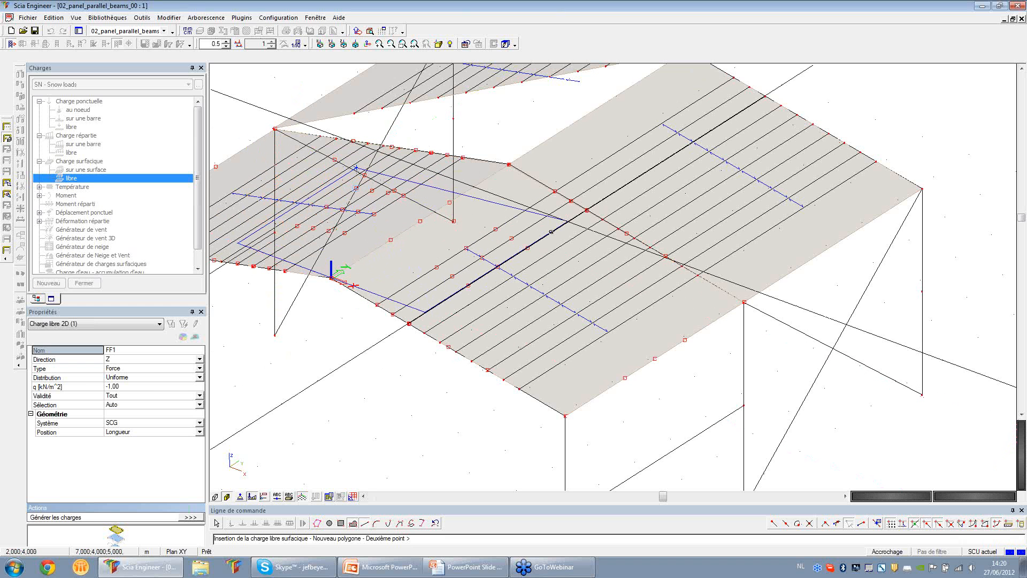
pyautogui.click(579, 261)
pyautogui.press('Escape')
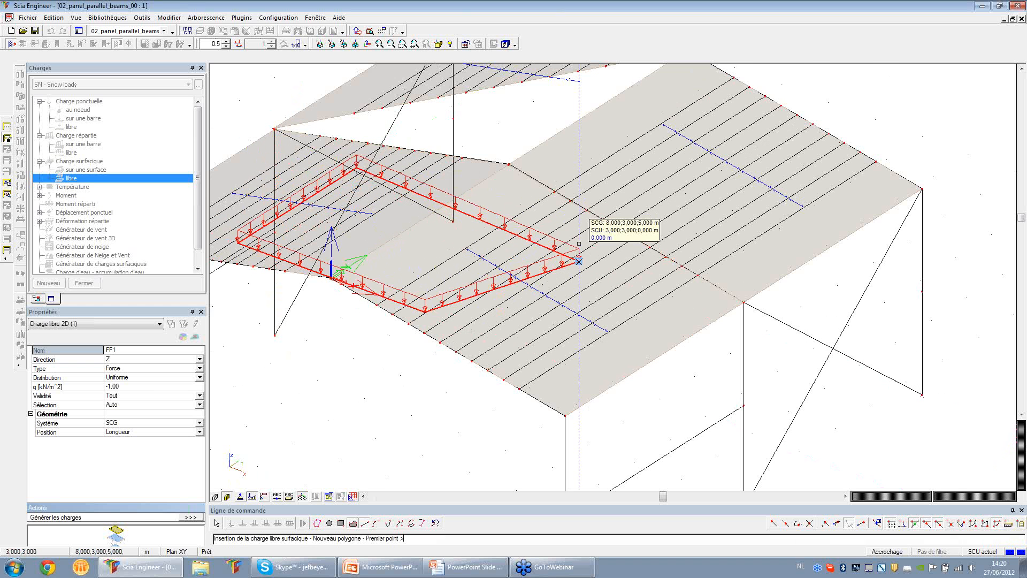
pyautogui.press('Escape')
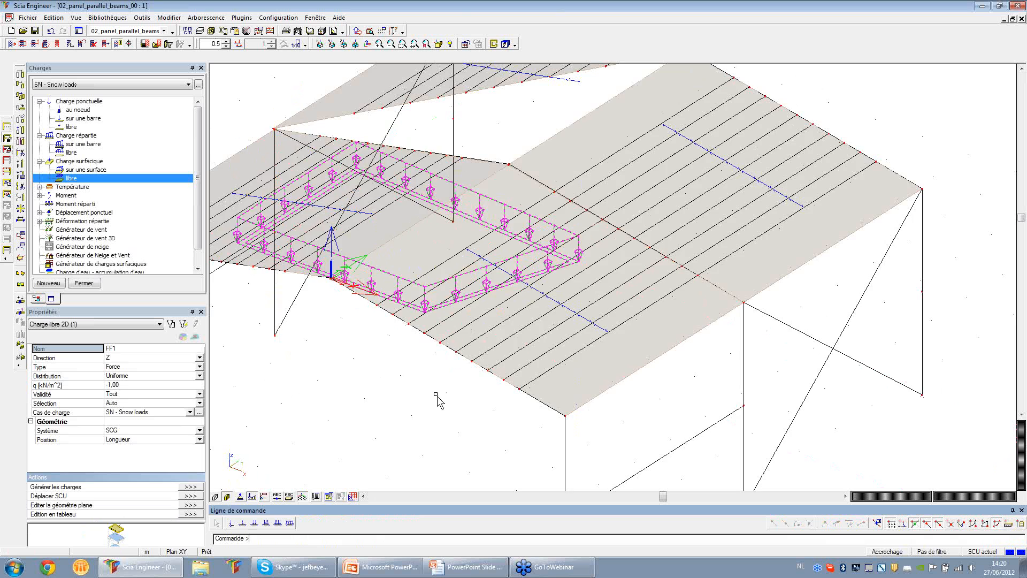
# Select all panels with the same thickness as panel D1, and clear the selection
pyautogui.keyDown('ctrl'); pyautogui.moveTo(436, 395); pyautogui.dragTo(436, 337, button='right'); pyautogui.keyUp('ctrl')
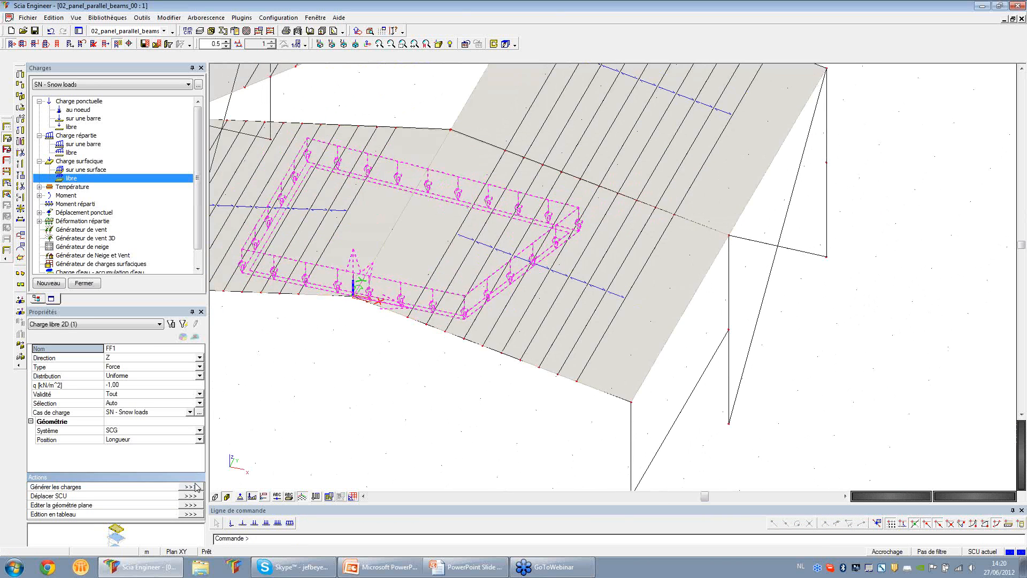
pyautogui.press('Escape')
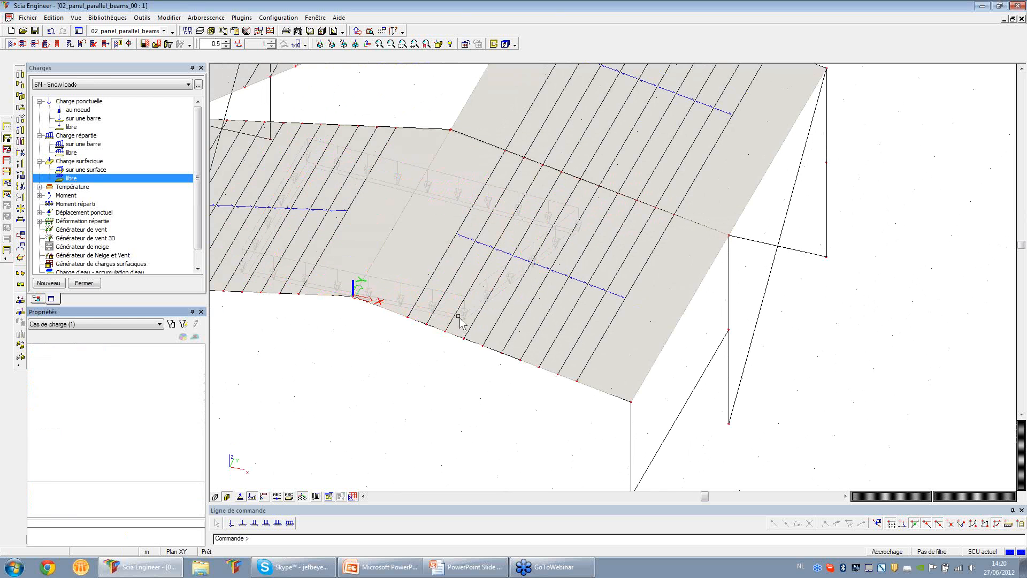
pyautogui.click(468, 241)
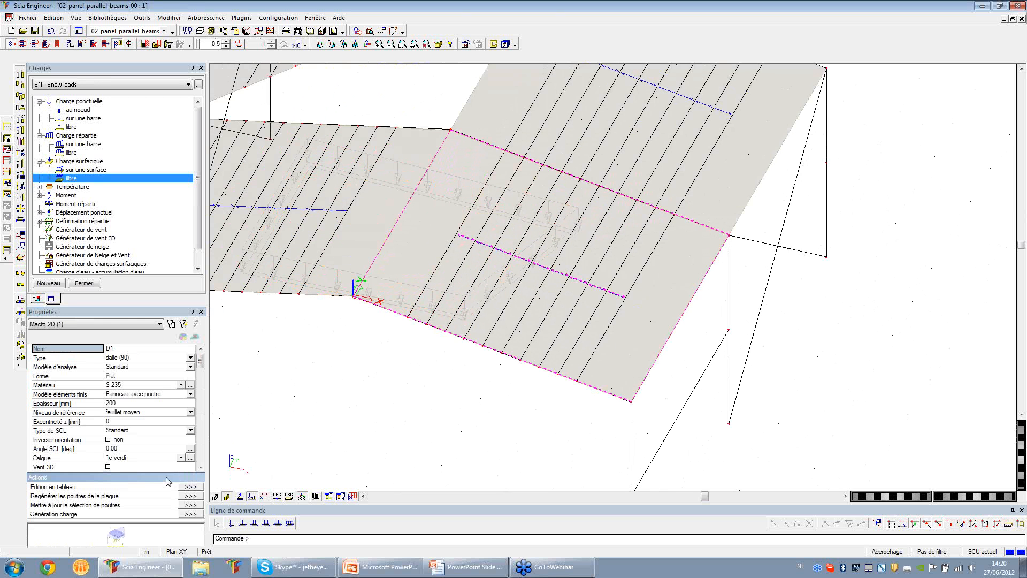
pyautogui.click(68, 403)
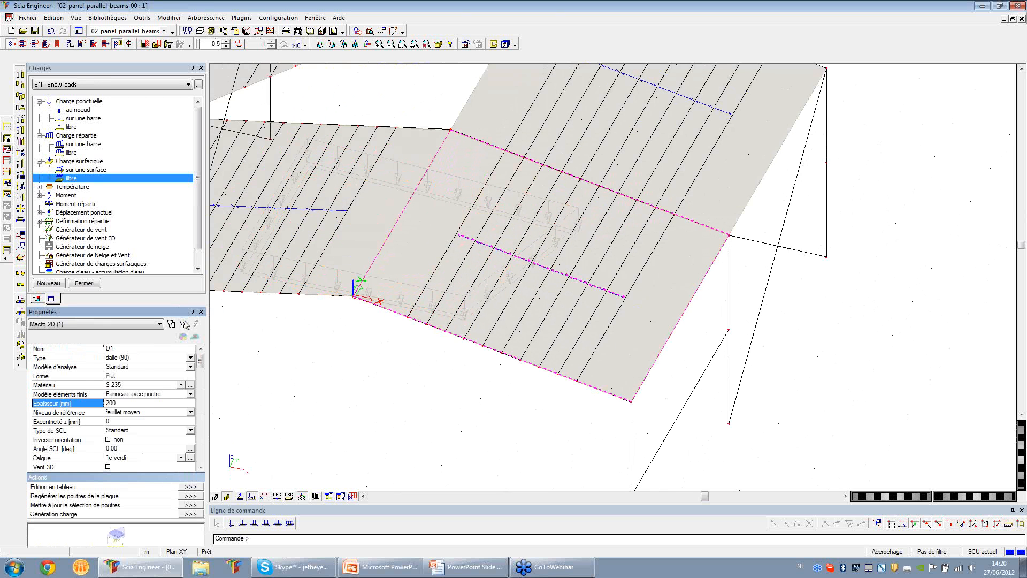
pyautogui.click(183, 323)
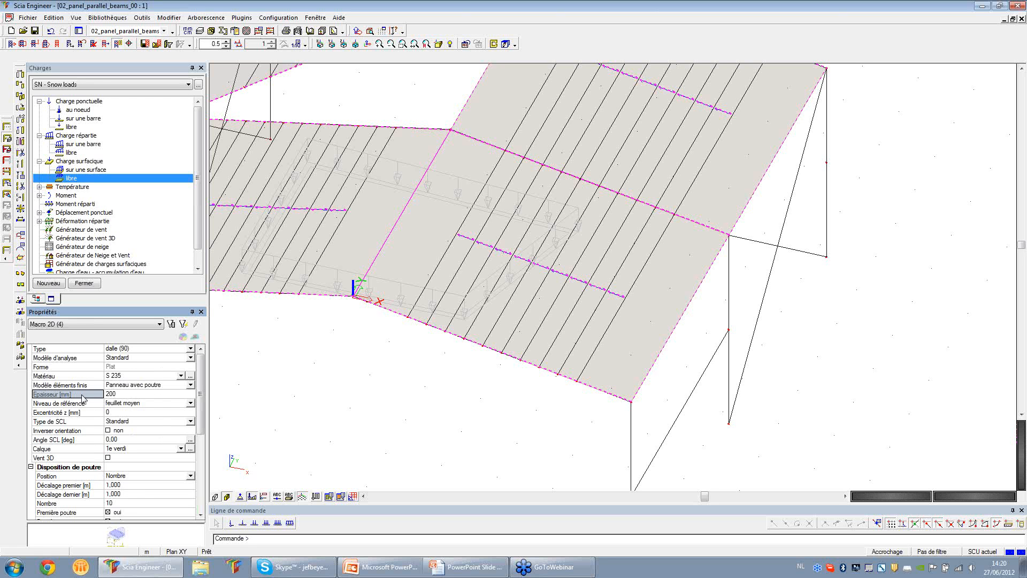
pyautogui.press('Escape')
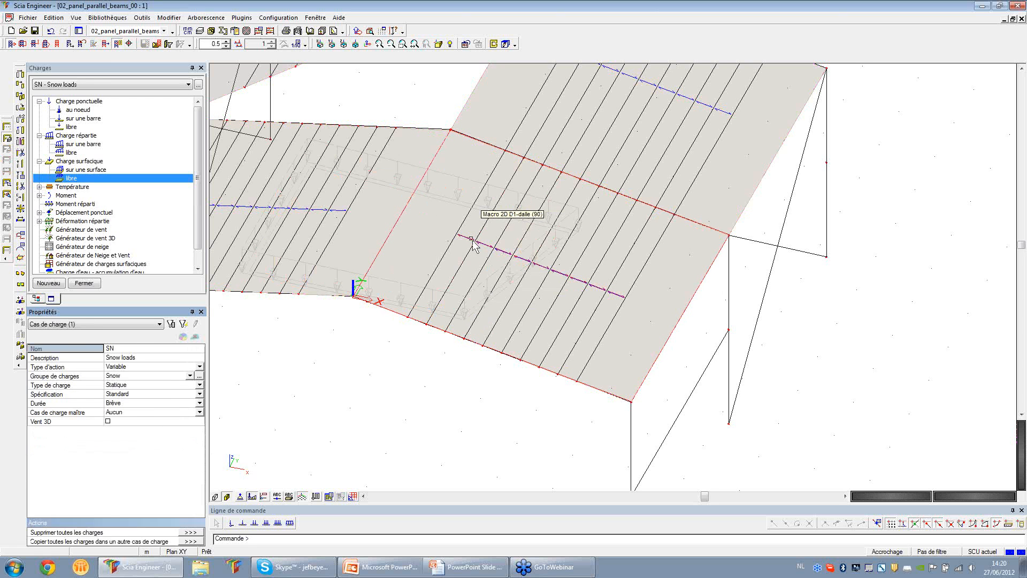
# Generate the beam loads on panel D1 from the free surface load and inspect their distribution over the parallel beams
pyautogui.click(474, 242)
pyautogui.click(190, 514)
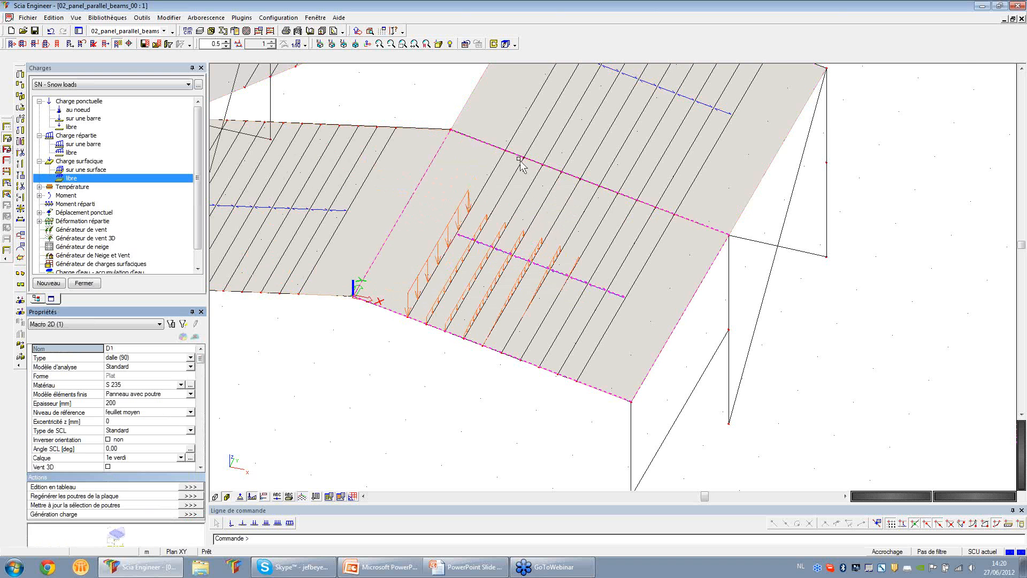
pyautogui.scroll(2, 546, 234)
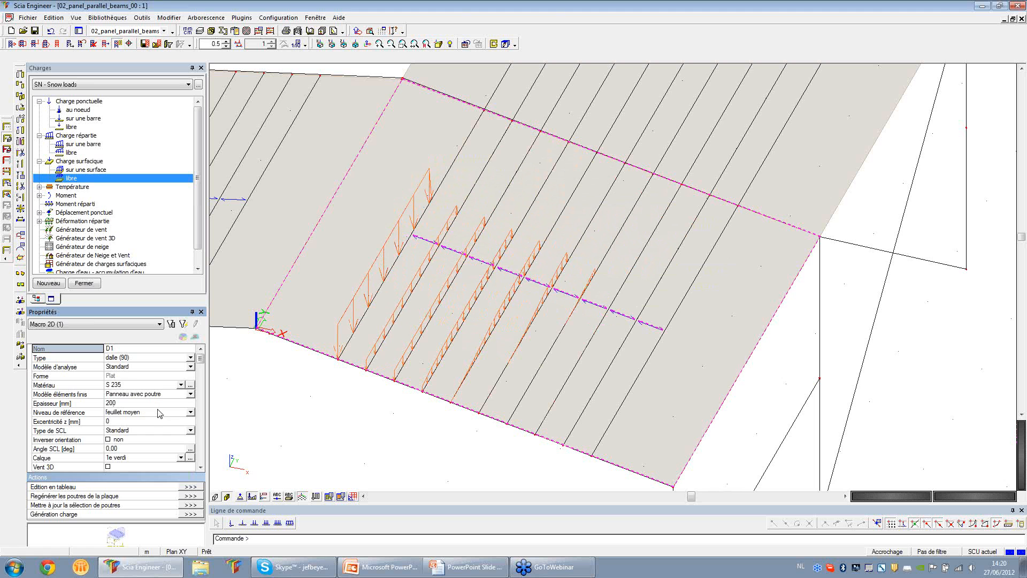
# Turn off the option that selects all beams for the load generator on panel D1
pyautogui.scroll(-6, 198, 377)
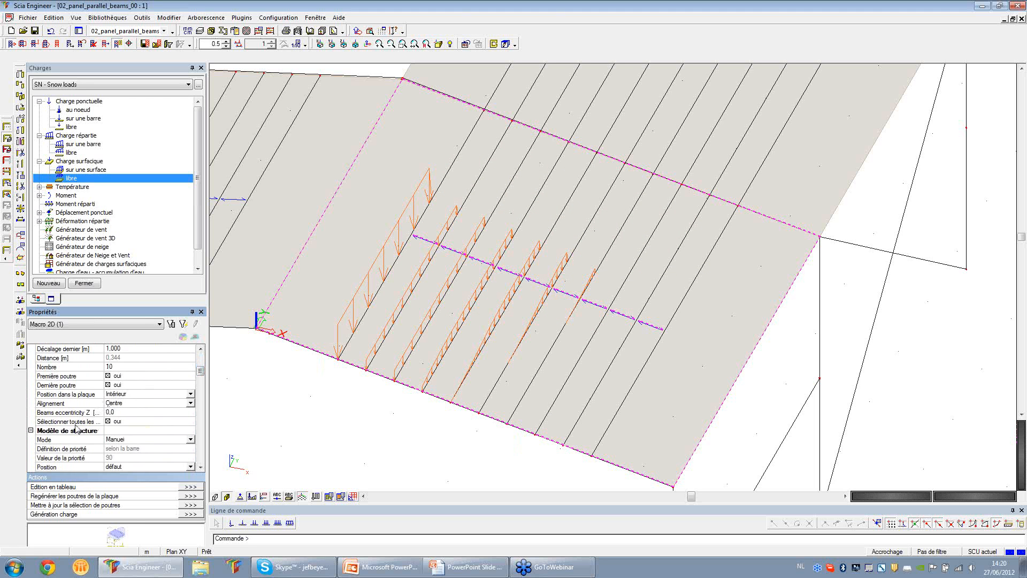
pyautogui.press('ctrl')
pyautogui.press('ctrl')
pyautogui.press('ctrl')
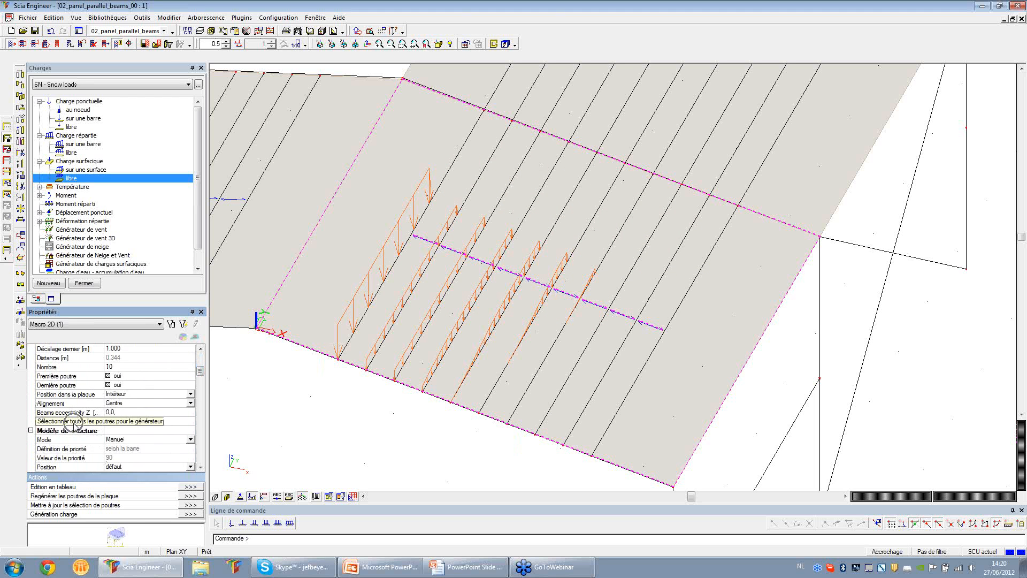
pyautogui.press('ctrl')
pyautogui.press('ctrl')
pyautogui.press('ctrl')
pyautogui.press('ctrl')
pyautogui.press('ctrl')
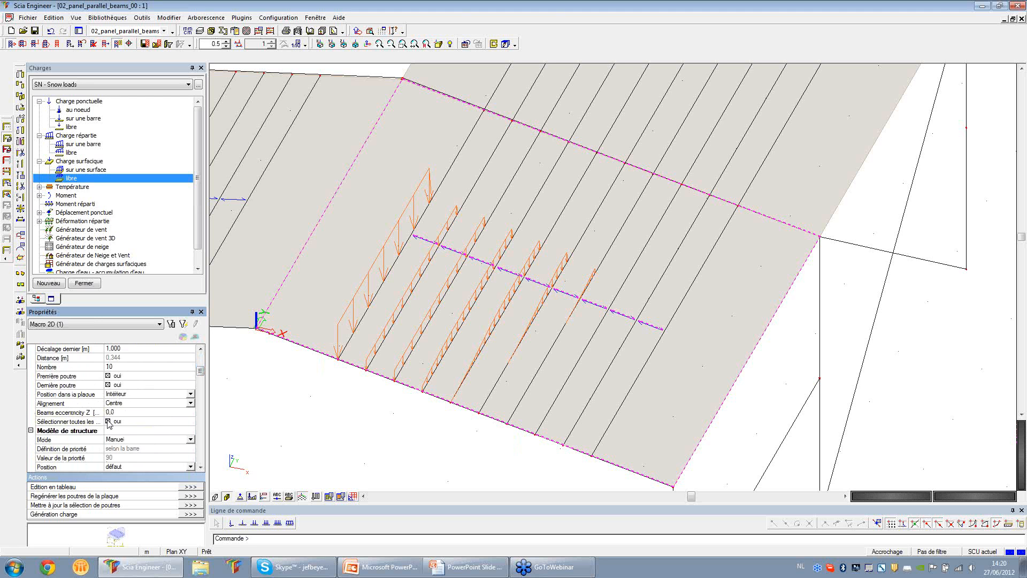
pyautogui.click(109, 422)
pyautogui.press('ctrl')
pyautogui.press('ctrl')
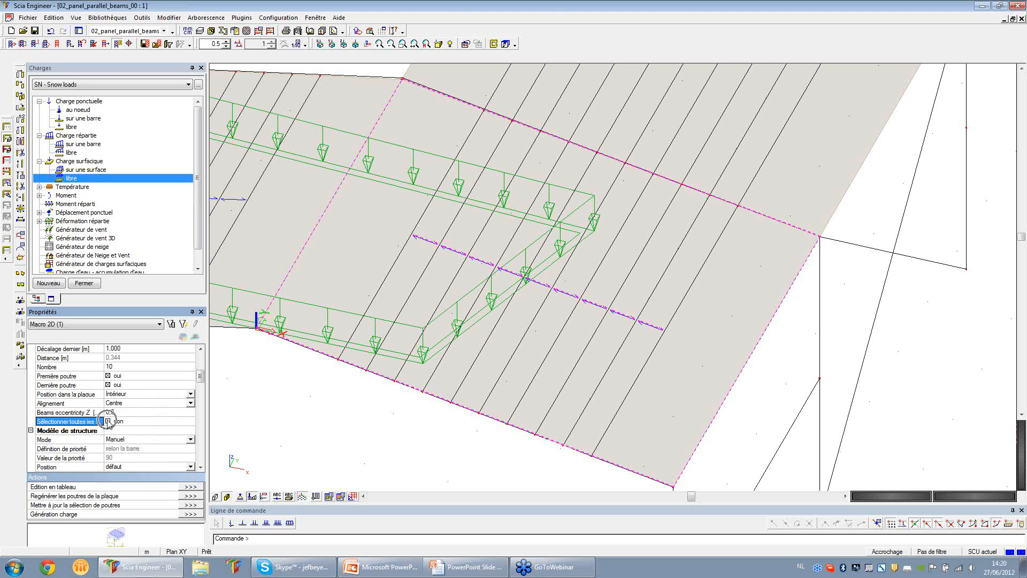
pyautogui.press('ctrl')
pyautogui.press('ctrl')
# Update panel D1's beam selection to exclude B111, the third parallel beam from the middle frame's eaves node
pyautogui.click(188, 505)
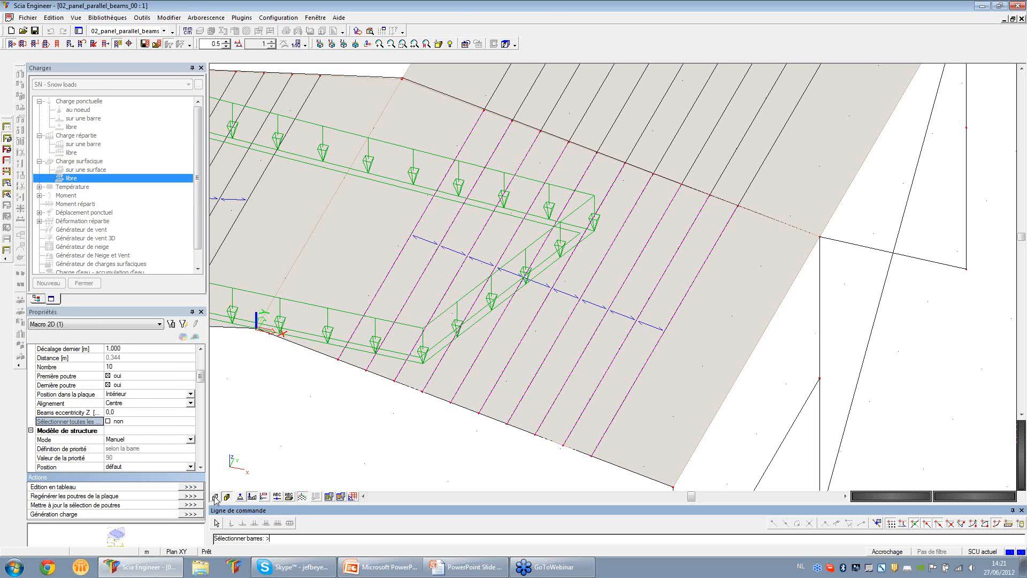
pyautogui.click(460, 269)
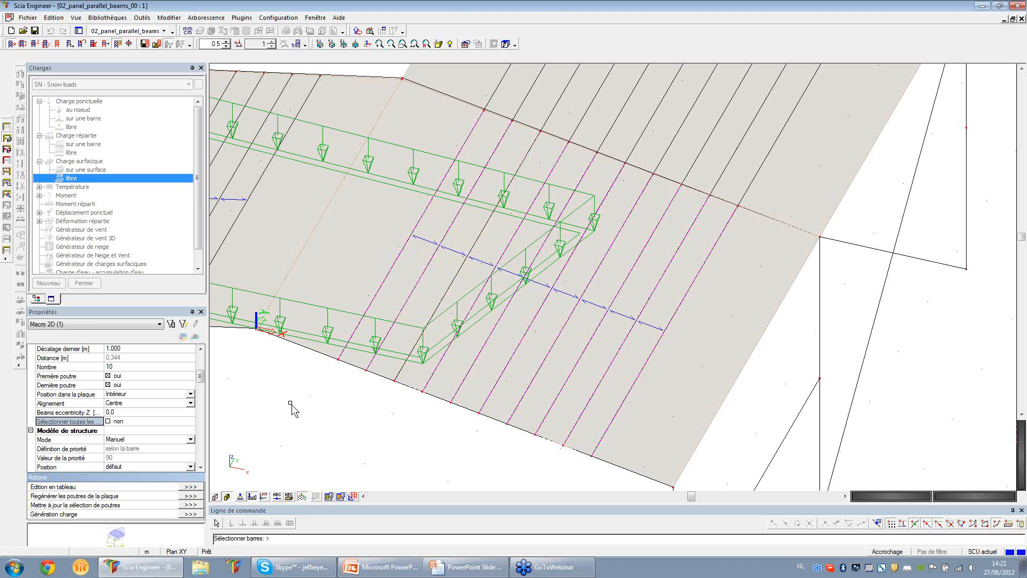
pyautogui.press('Escape')
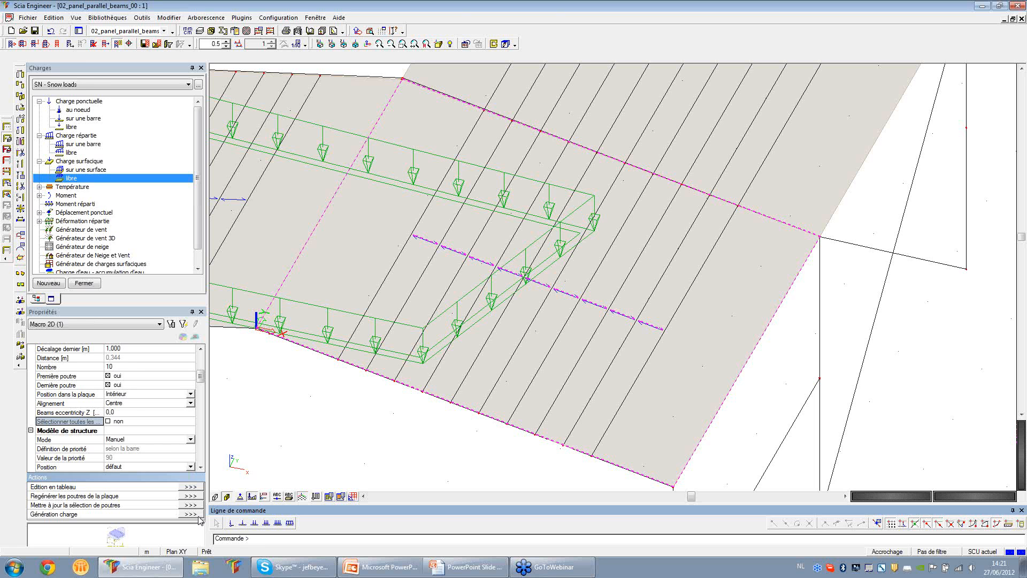
# Regenerate the beam loads on panel D1 from the free surface load using the reduced beam selection
pyautogui.click(191, 515)
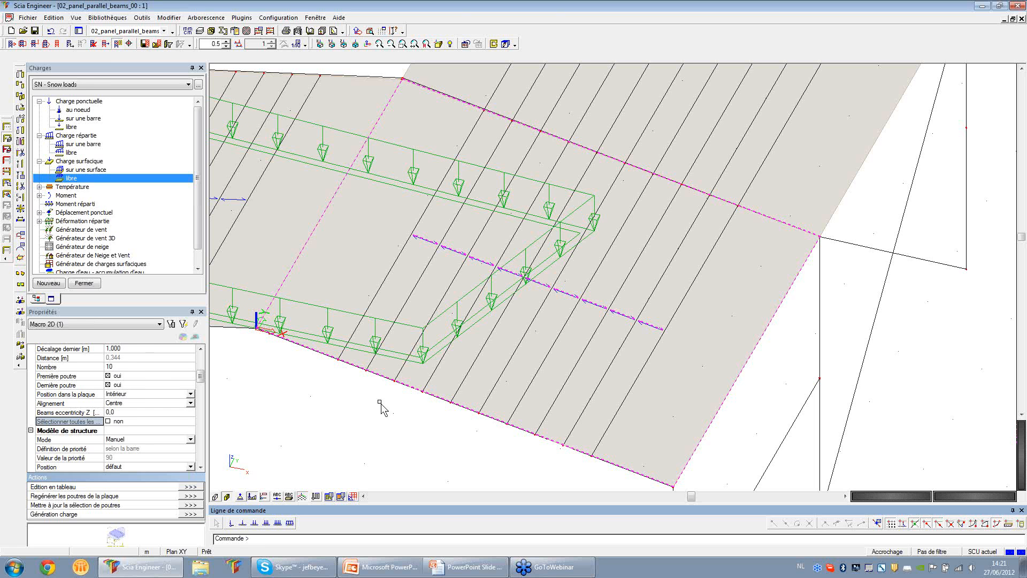
pyautogui.click(402, 332)
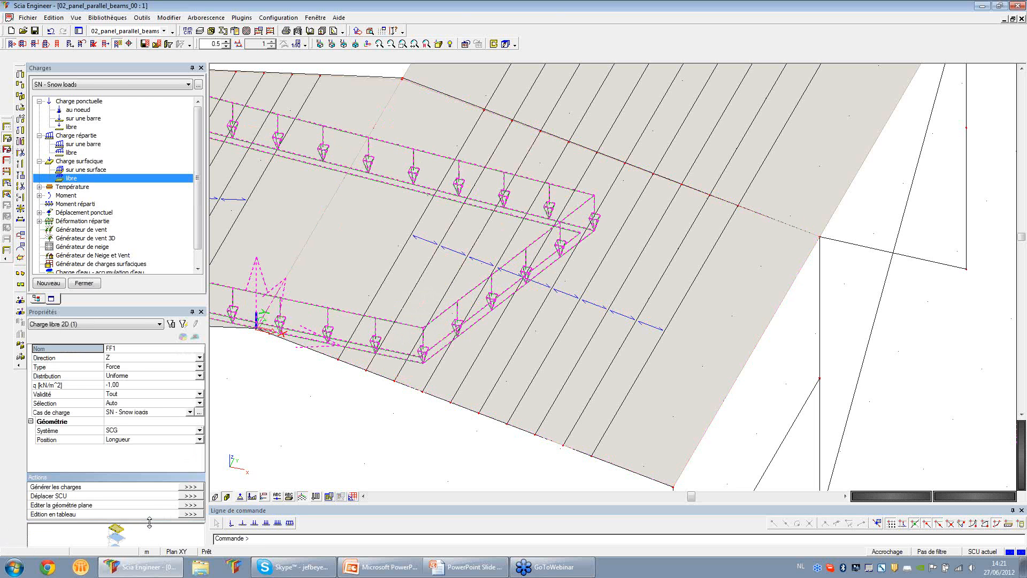
pyautogui.click(190, 486)
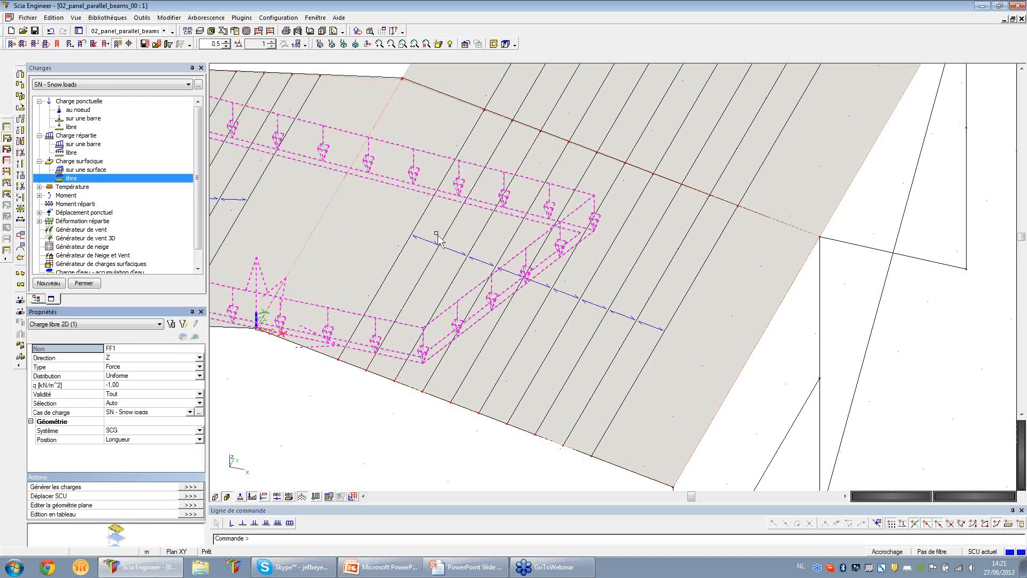
pyautogui.click(449, 255)
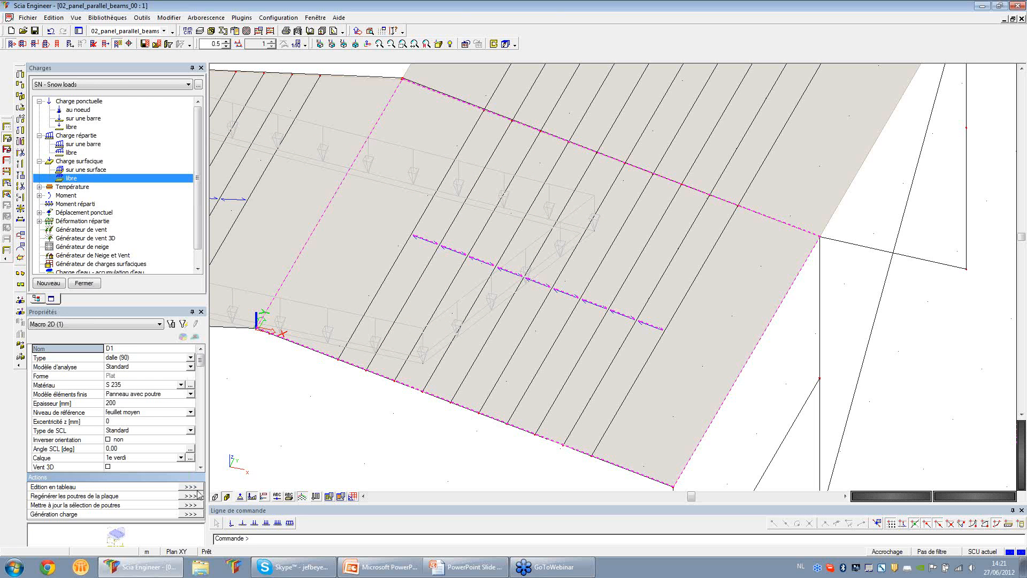
pyautogui.click(199, 514)
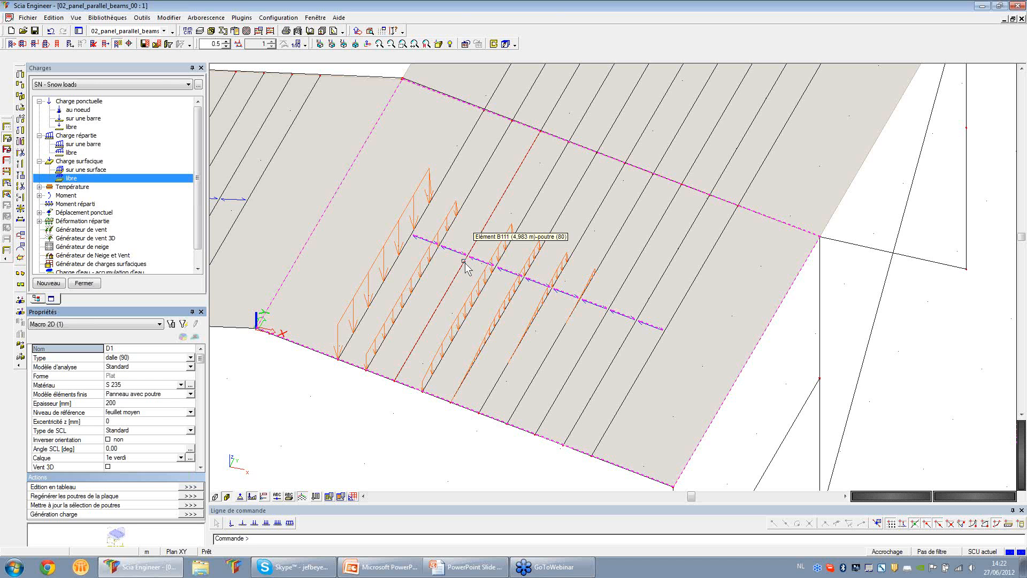
# Deselect the roof panels and run the structural calculation so that beam loads are generated on the remaining load panels
pyautogui.moveTo(431, 300)
pyautogui.keyDown('ctrl'); pyautogui.mouseDown(button='right')
pyautogui.moveTo(442, 282)
pyautogui.moveTo(530, 312)
pyautogui.mouseUp(button='right'); pyautogui.keyUp('ctrl')
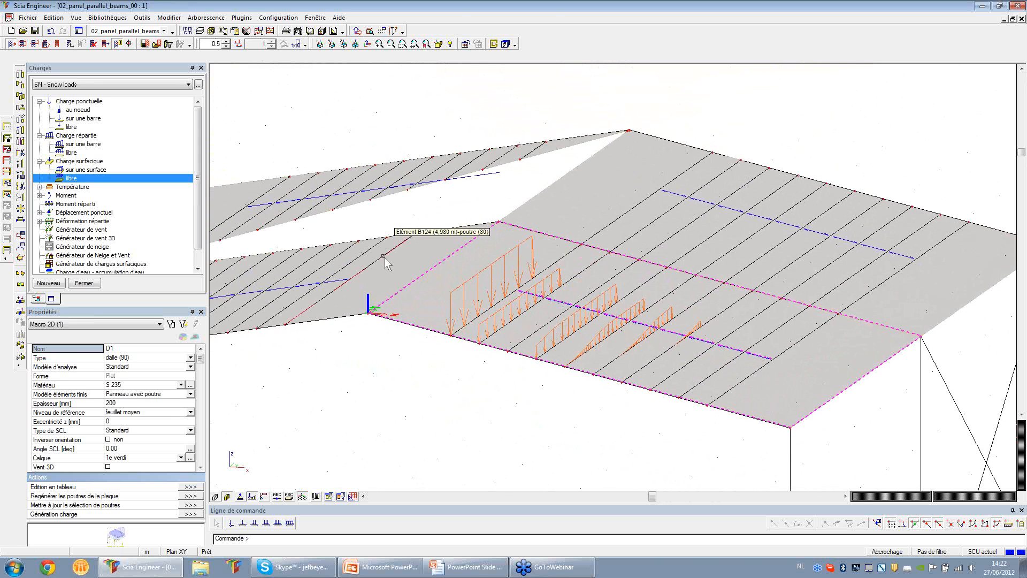
pyautogui.press('Escape')
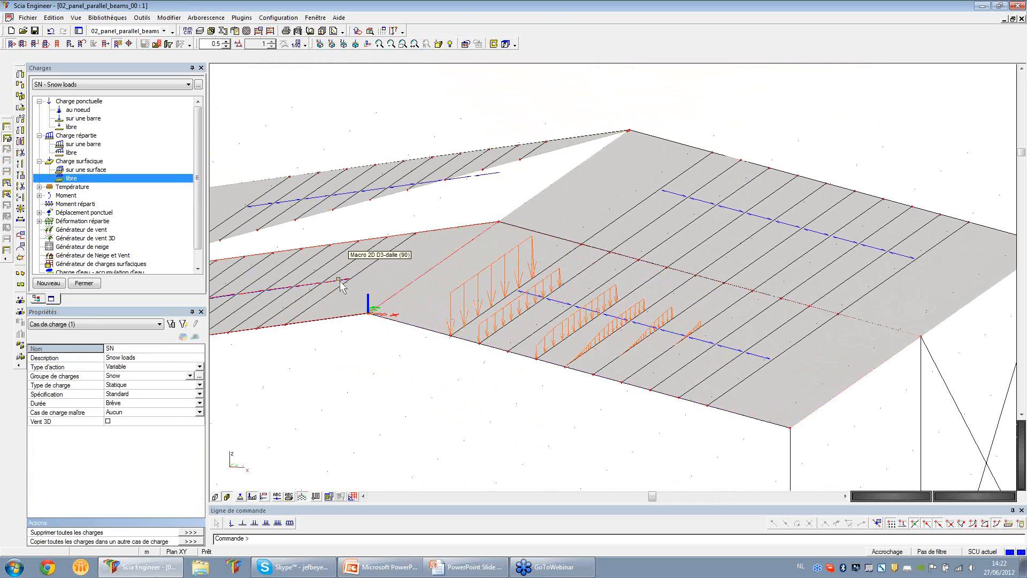
pyautogui.click(332, 283)
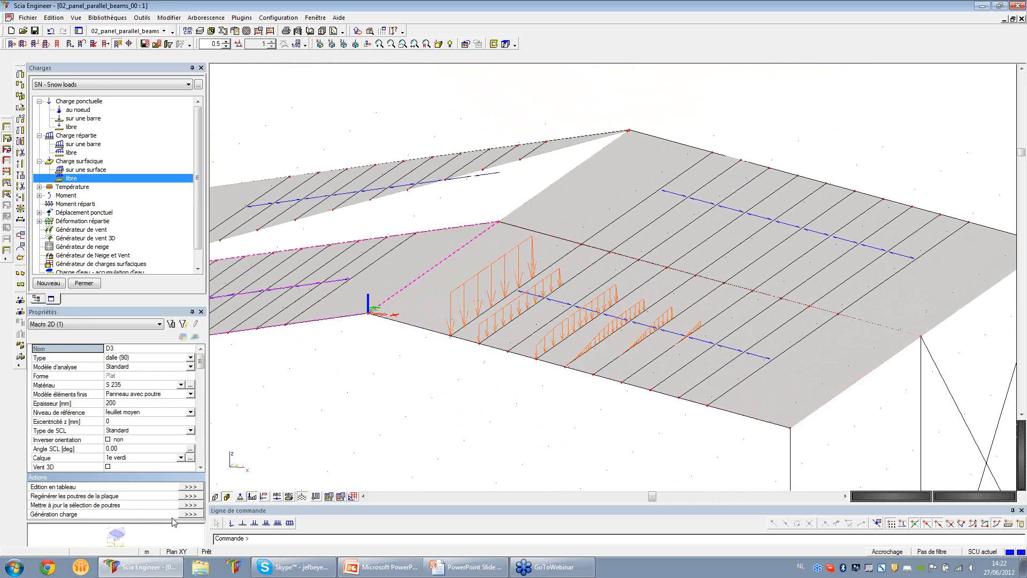
pyautogui.press('Escape')
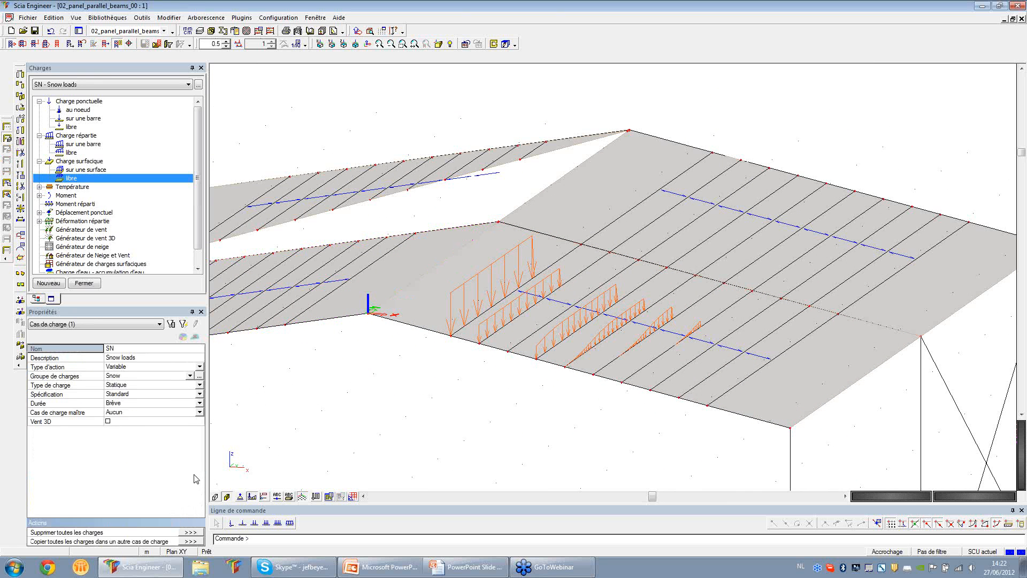
pyautogui.click(259, 30)
pyautogui.click(475, 386)
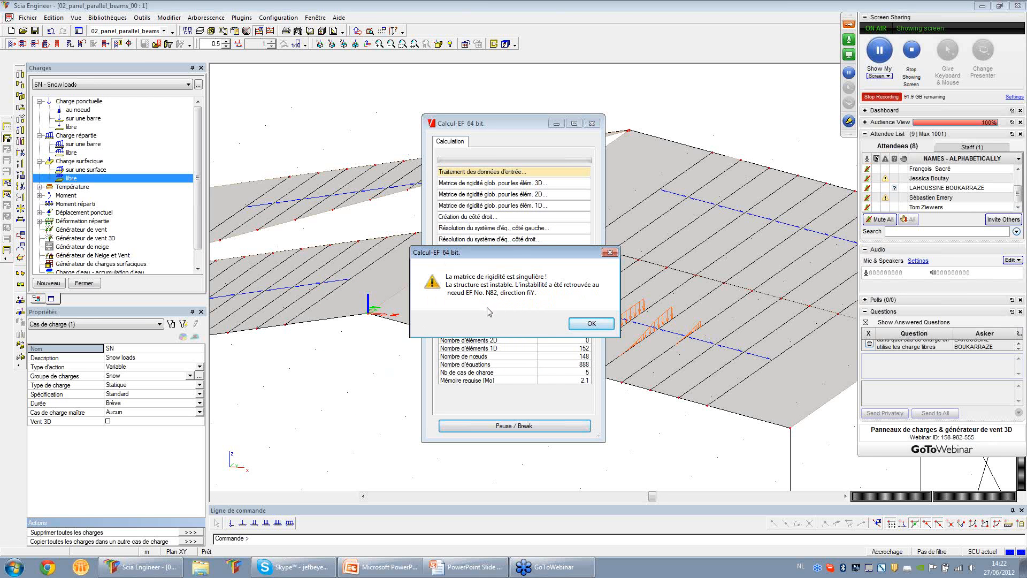
pyautogui.click(588, 323)
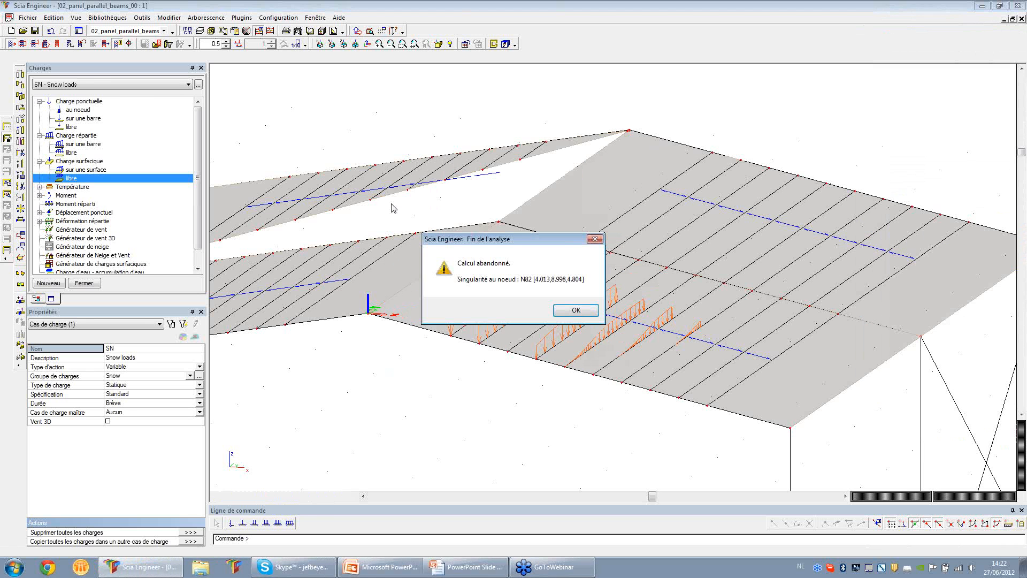
pyautogui.click(561, 307)
# Examine the generated snow loads on the parallel beams of both roof slopes around the middle frame
pyautogui.scroll(-1, 490, 207)
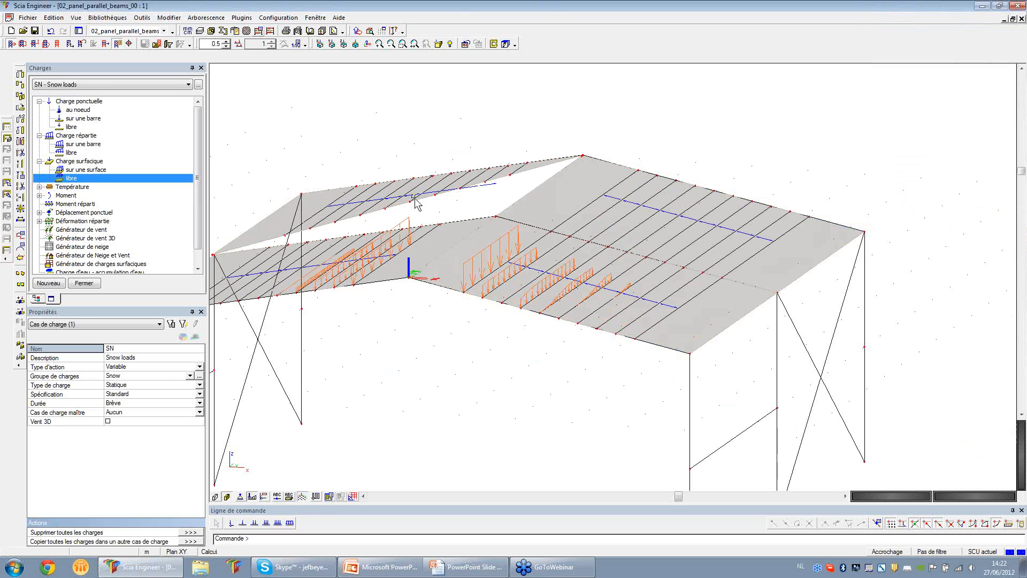
pyautogui.scroll(2, 414, 202)
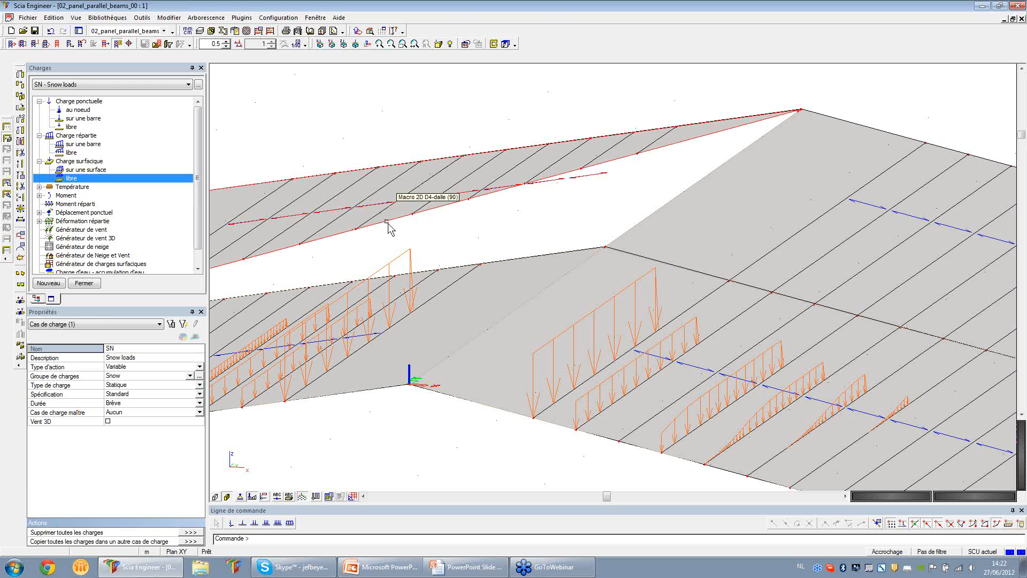
pyautogui.click(387, 221)
pyautogui.press('Escape')
pyautogui.scroll(-1, 405, 248)
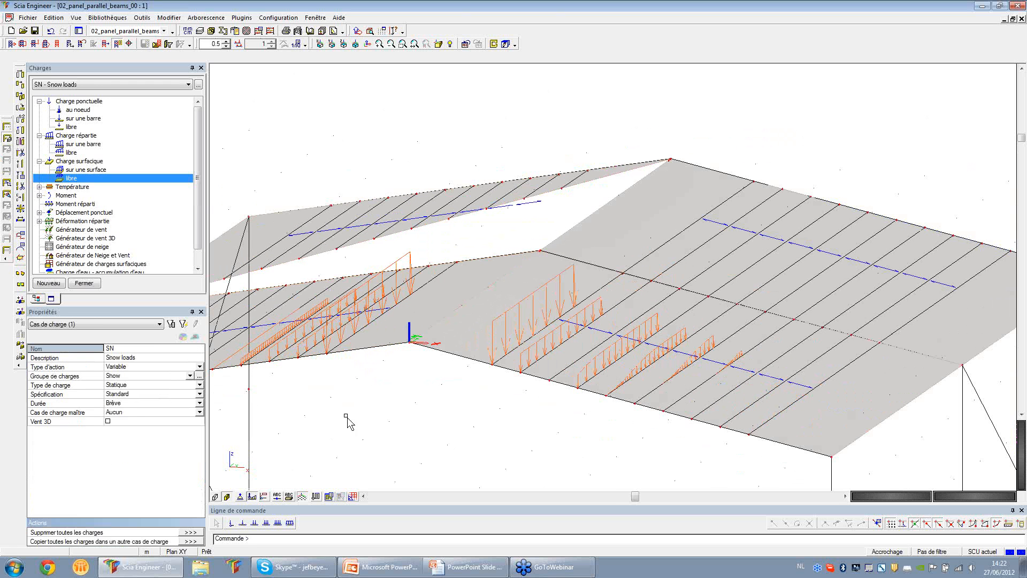
pyautogui.keyDown('ctrl'); pyautogui.moveTo(348, 421); pyautogui.dragTo(356, 422, button='right'); pyautogui.keyUp('ctrl')
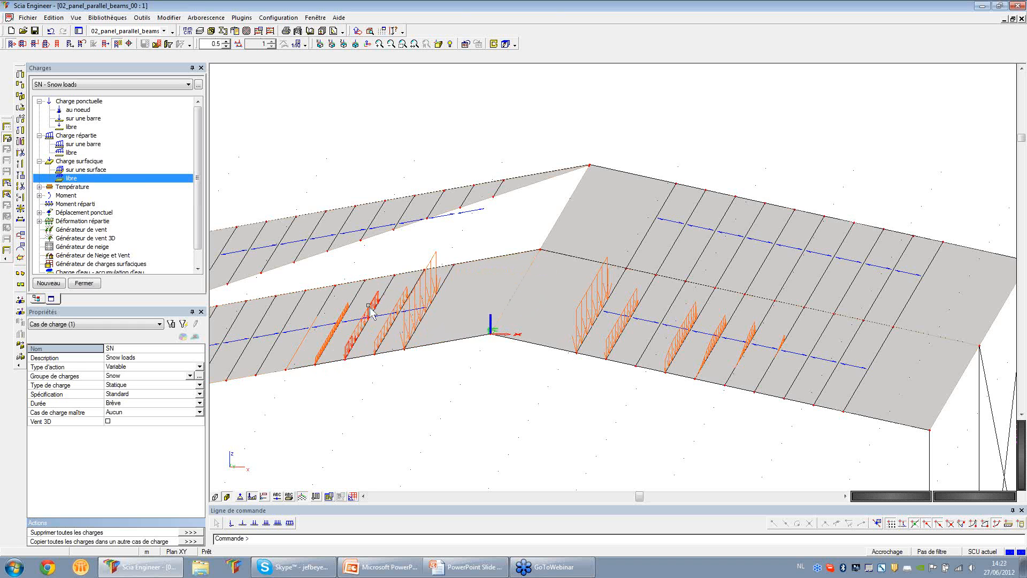
# Switch to the PowerPoint slide show and advance to the slide on openings in load panels
pyautogui.click(390, 572)
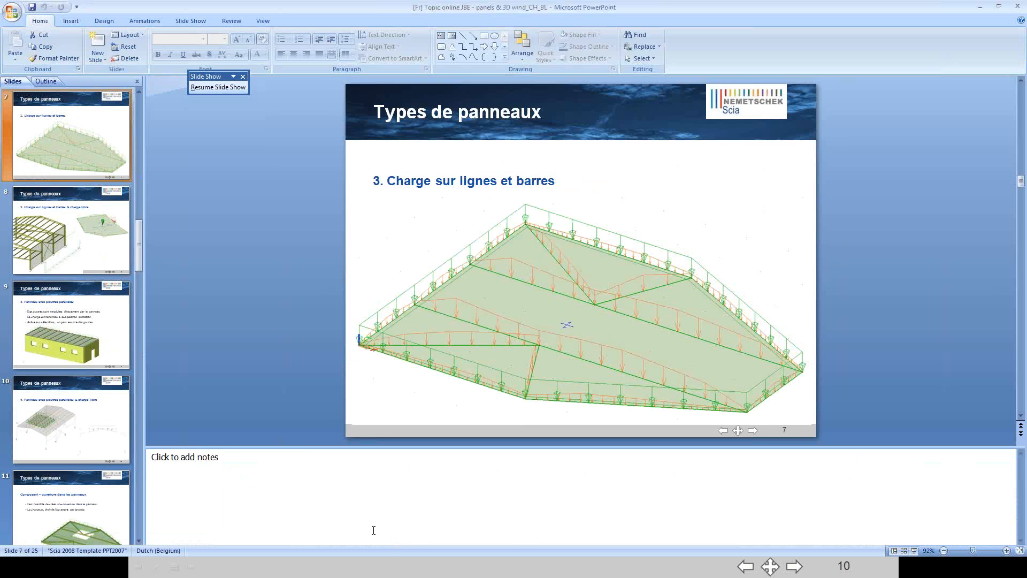
pyautogui.click(342, 568)
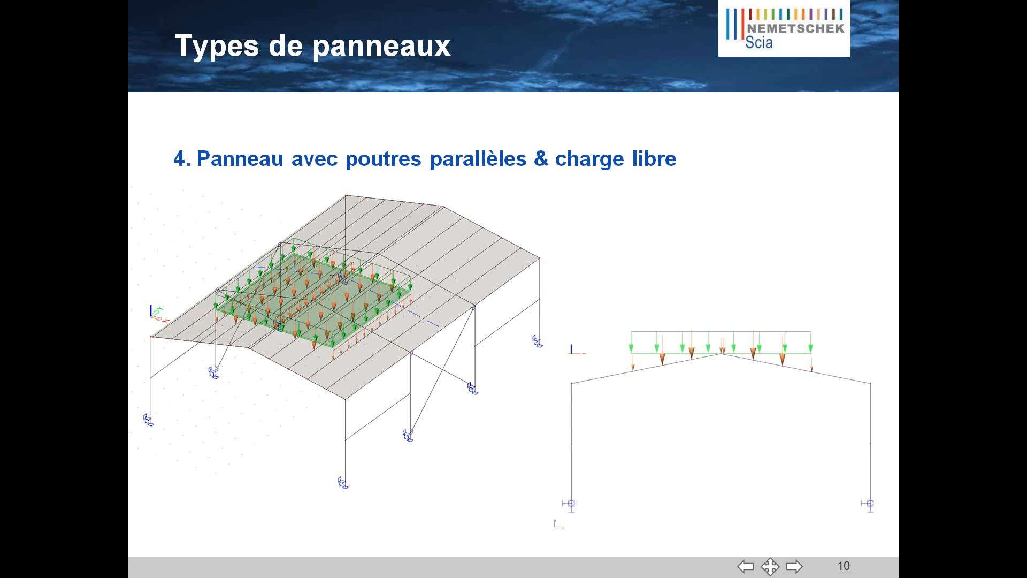
pyautogui.press('Right')
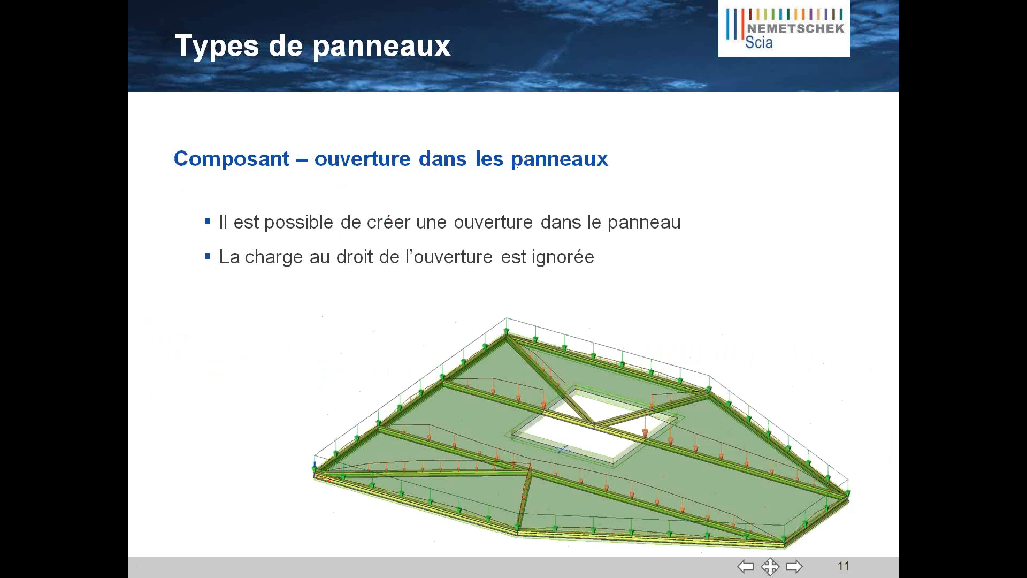
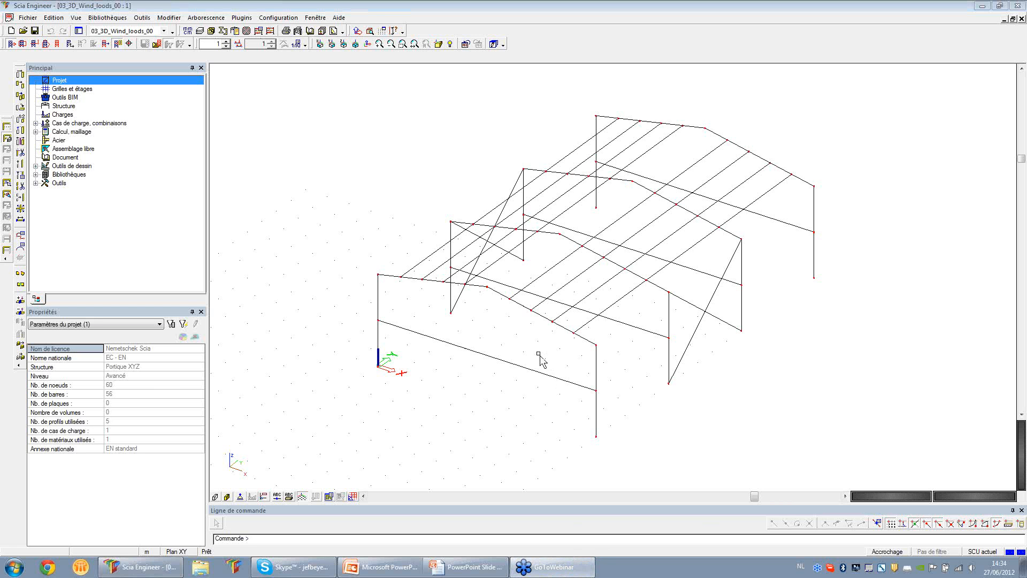
# Display the supports at the column bases of the 03_3D_Wind_loods frame model
pyautogui.moveTo(537, 351)
pyautogui.keyDown('ctrl'); pyautogui.mouseDown(button='right')
pyautogui.moveTo(525, 350)
pyautogui.moveTo(533, 346)
pyautogui.mouseUp(button='right'); pyautogui.keyUp('ctrl')
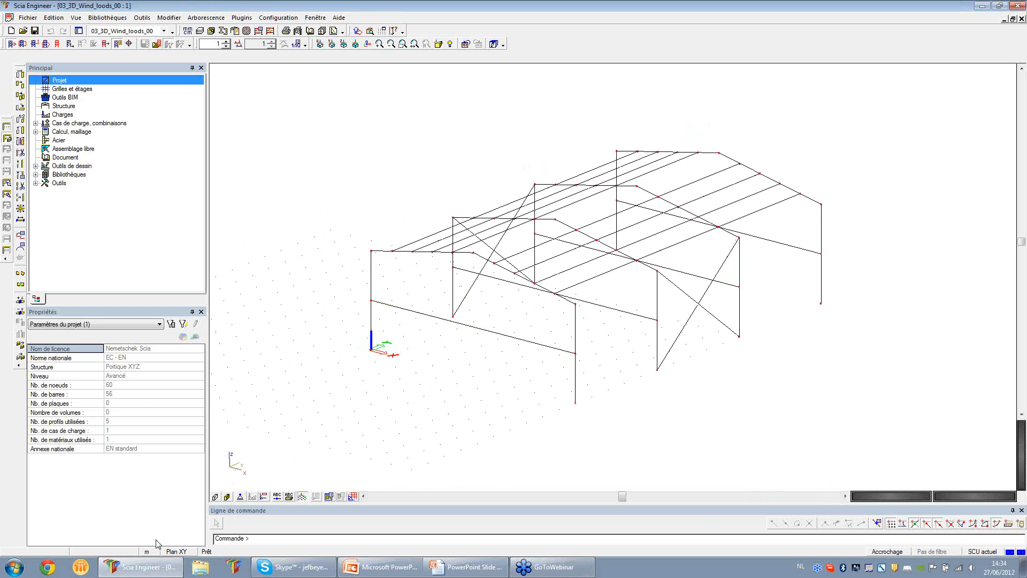
pyautogui.click(239, 497)
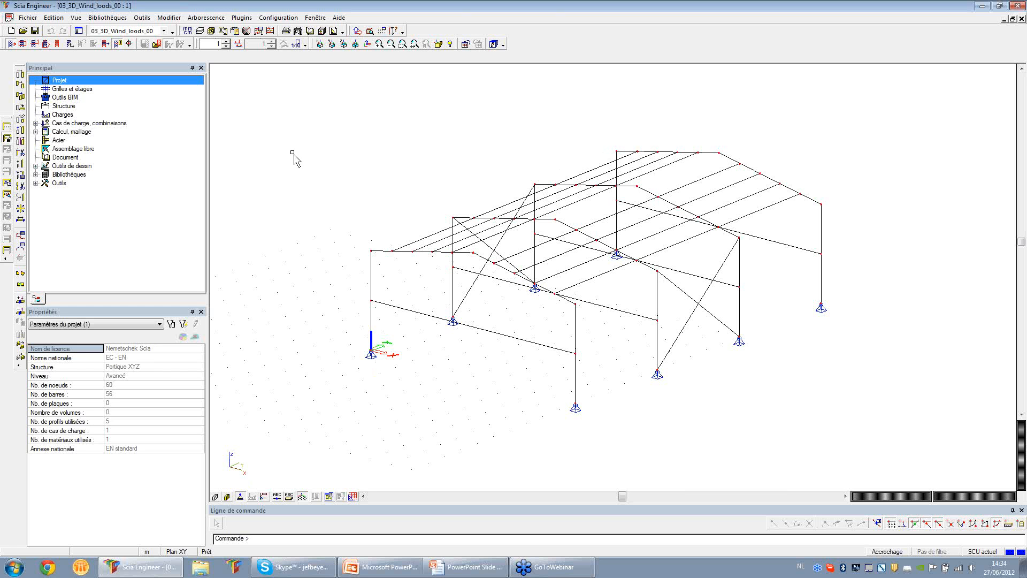
# Enable the climatic loads functionality (Charges climatiques) in the project settings
pyautogui.doubleClick(70, 84)
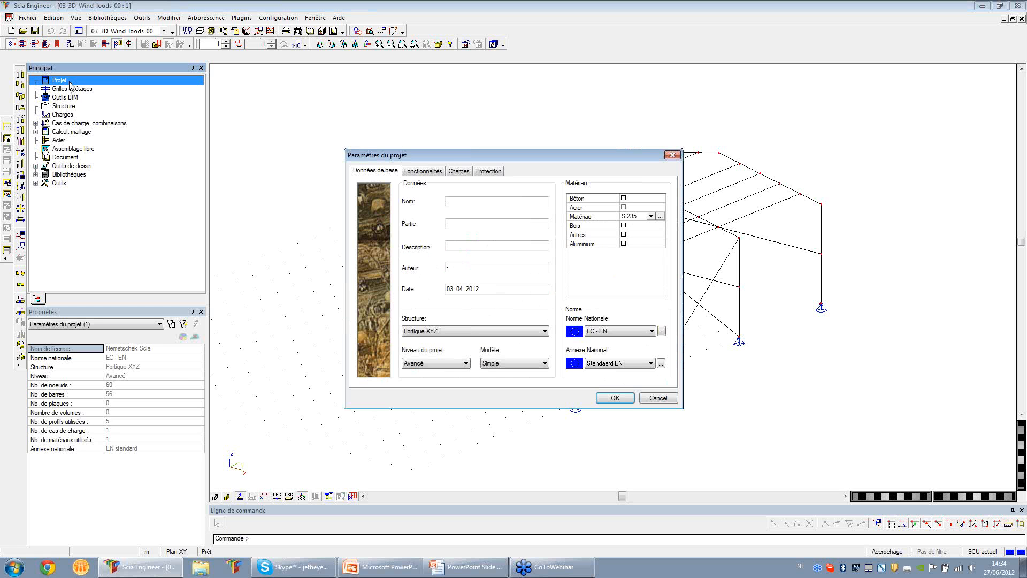
pyautogui.click(415, 173)
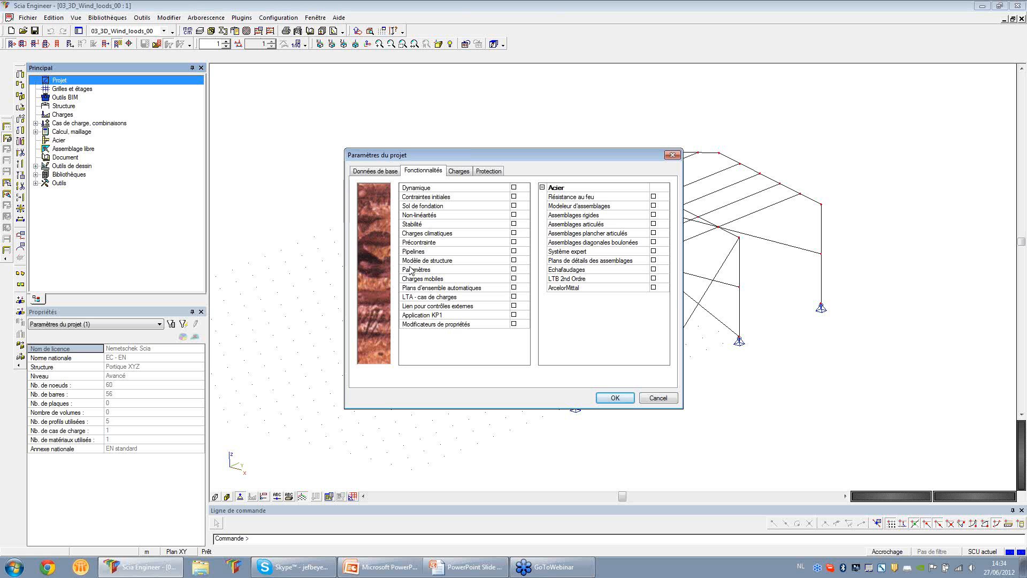
pyautogui.click(423, 234)
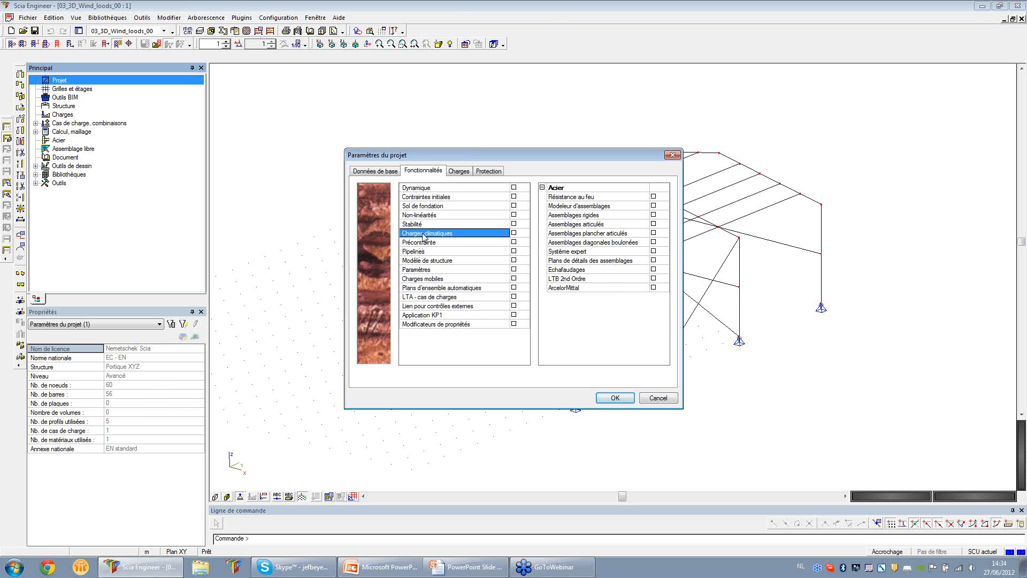
pyautogui.click(513, 235)
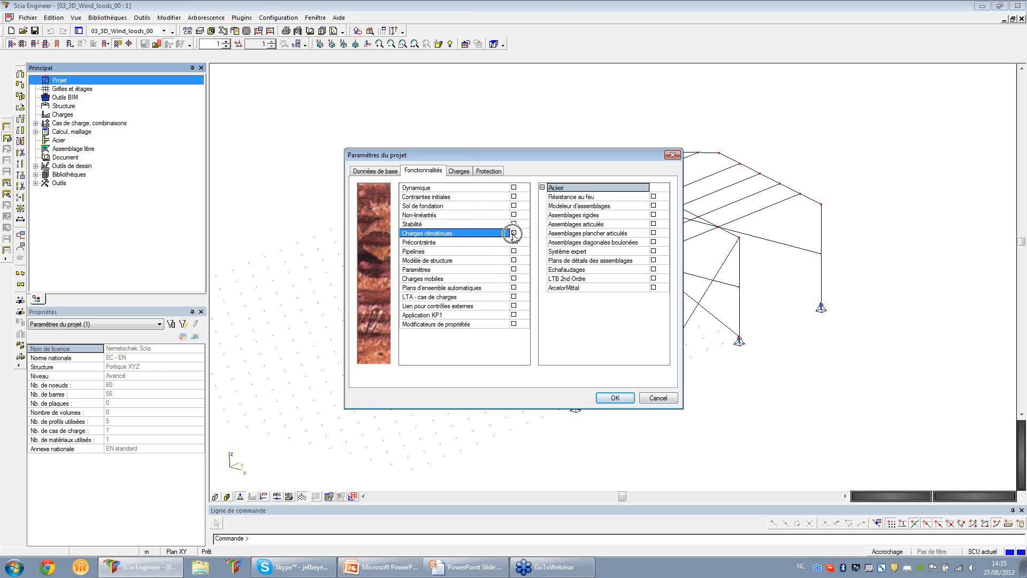
pyautogui.click(514, 234)
# Set both the wind and snow loads of the project to Selon la norme and accept the project settings
pyautogui.click(465, 175)
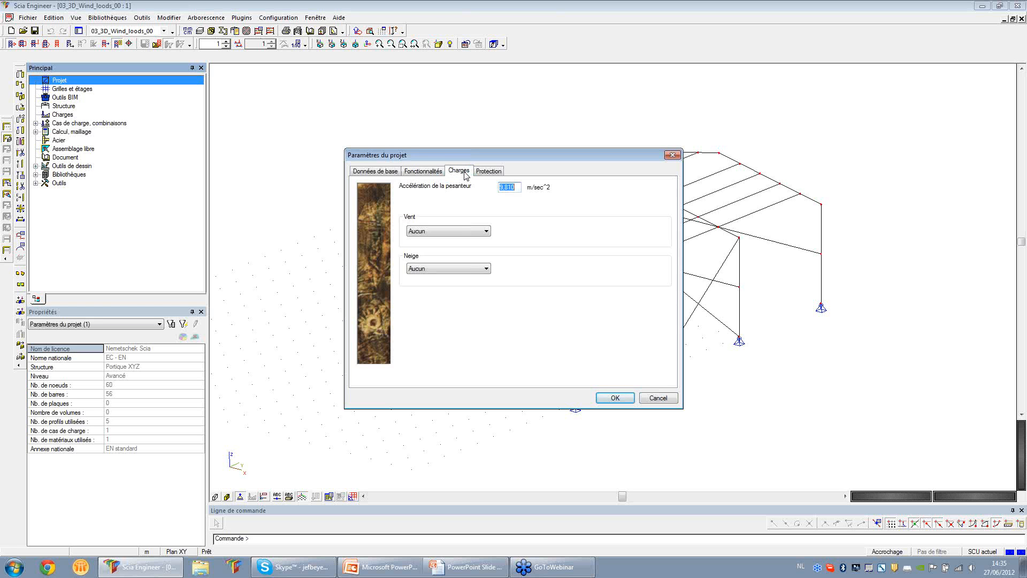
pyautogui.click(460, 232)
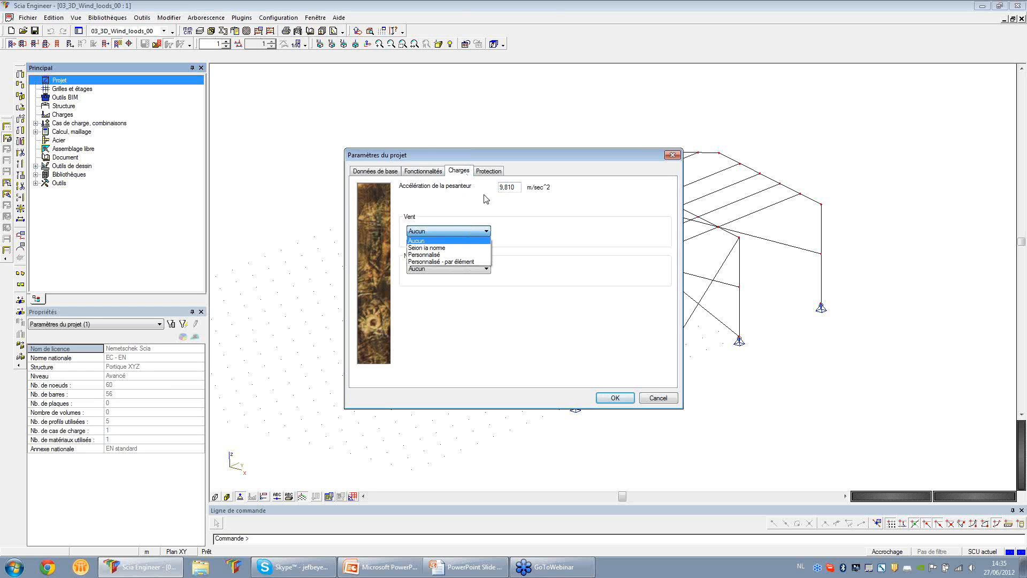
pyautogui.click(452, 248)
pyautogui.click(452, 232)
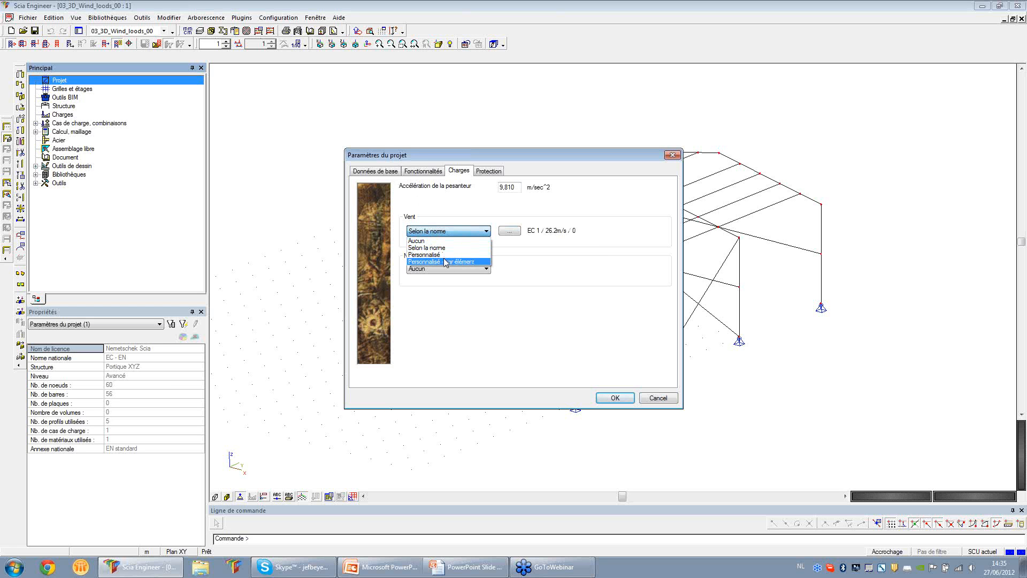
pyautogui.click(448, 249)
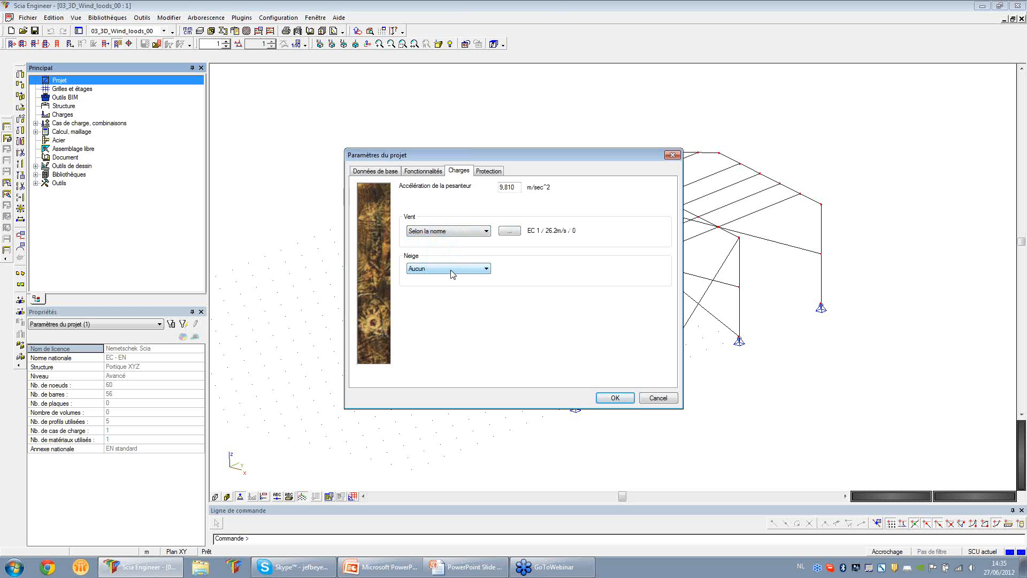
pyautogui.click(451, 270)
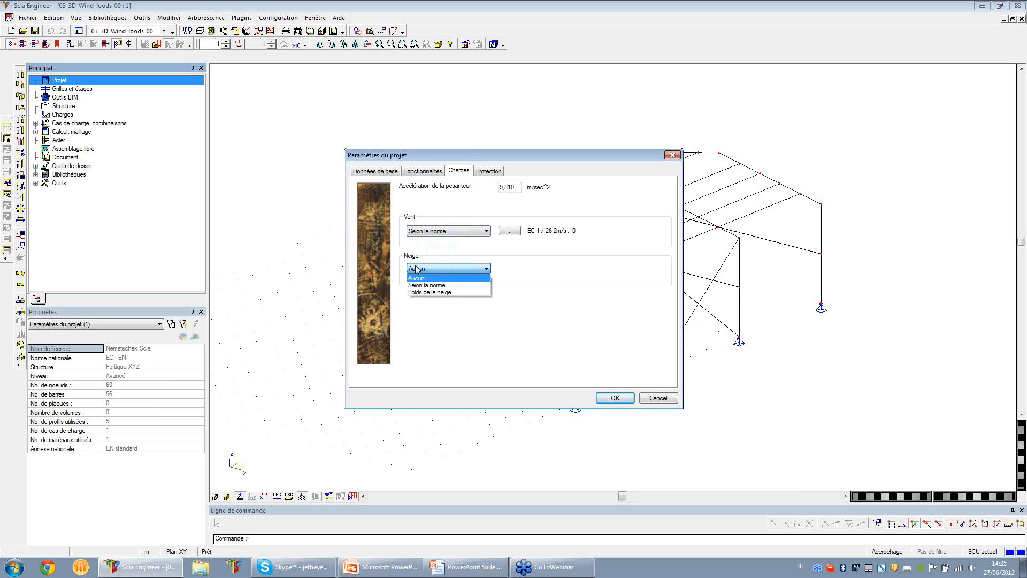
pyautogui.click(427, 285)
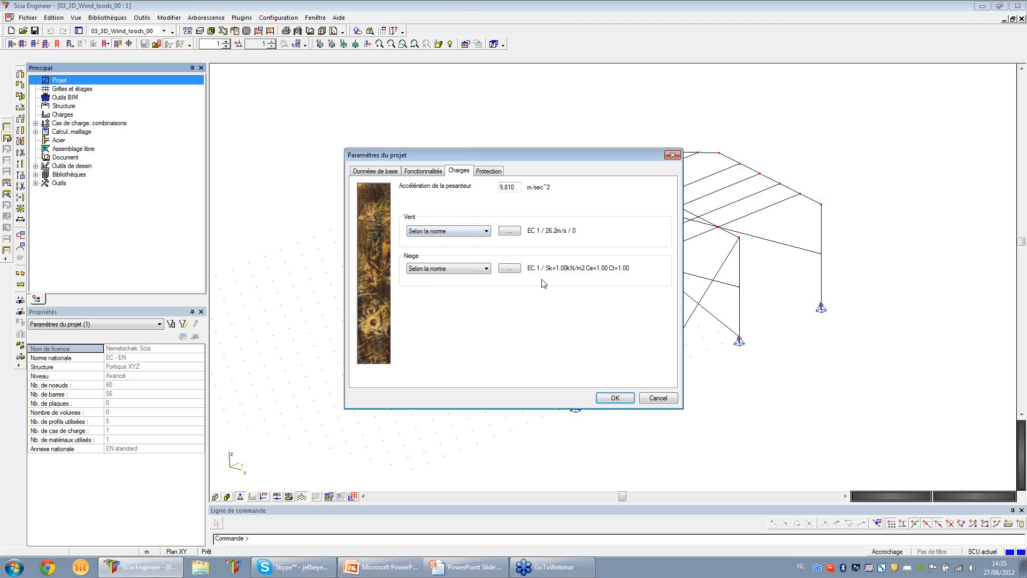
pyautogui.click(607, 396)
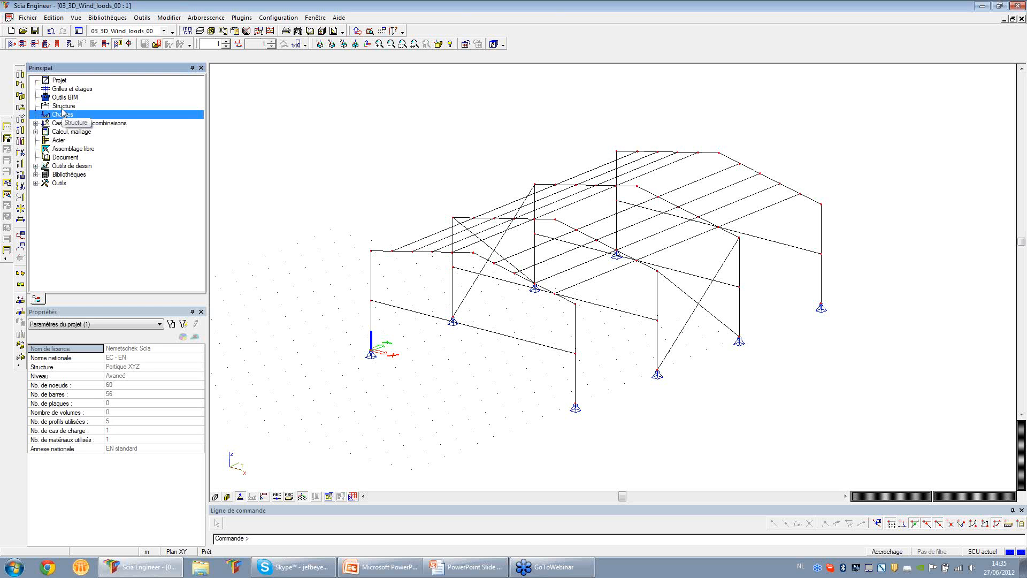
# Start a Charges sur lignes et barres load panel with its Direction porteuse set to toutes (SCL panneau)
pyautogui.click(63, 107)
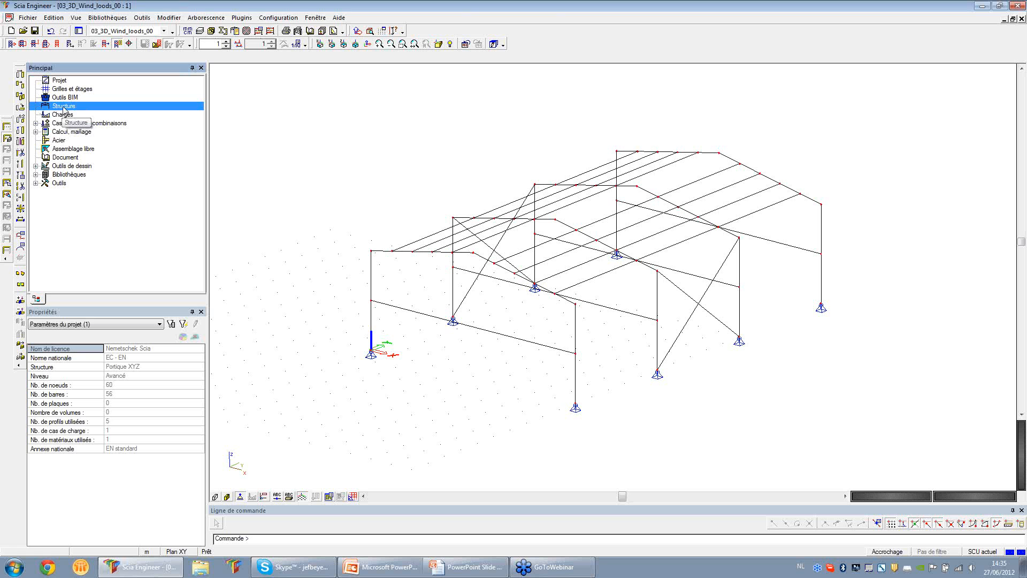
pyautogui.doubleClick(63, 107)
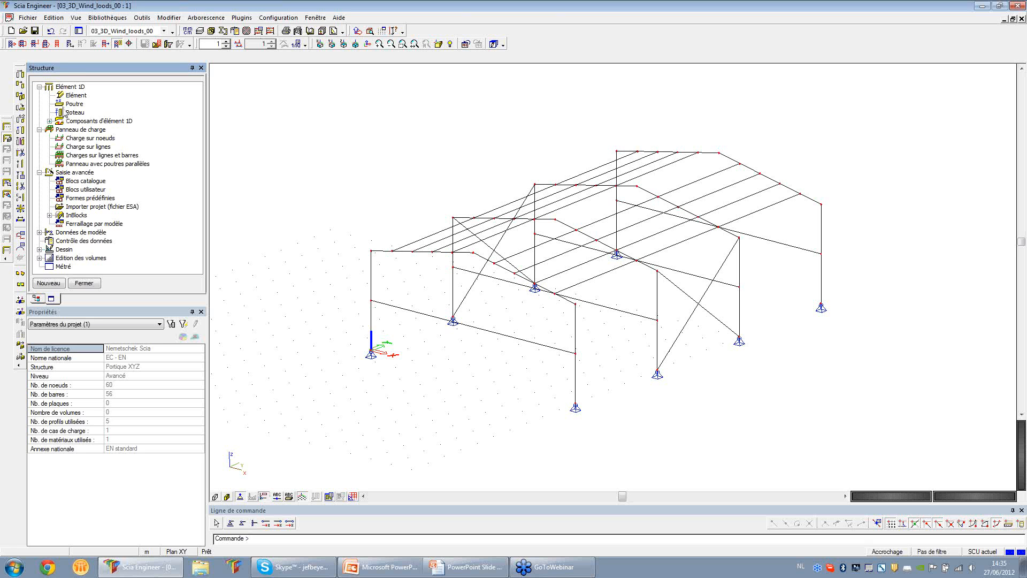
pyautogui.click(80, 156)
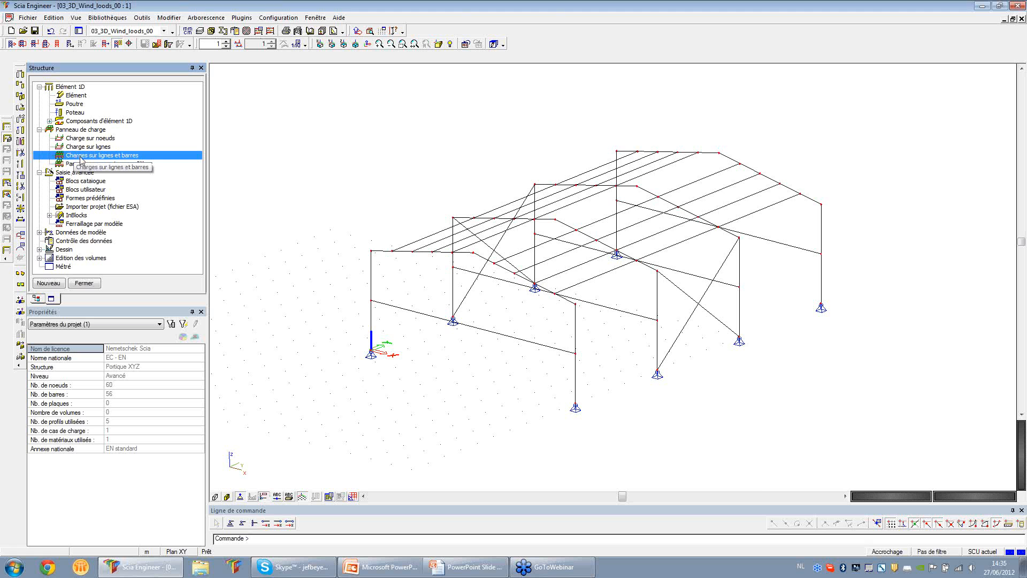
pyautogui.doubleClick(79, 156)
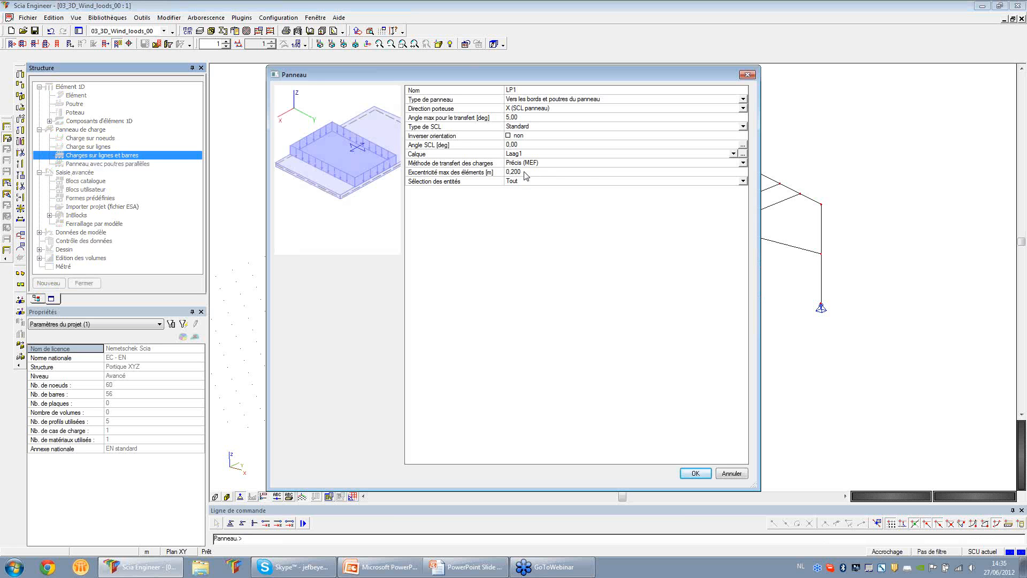
pyautogui.click(512, 108)
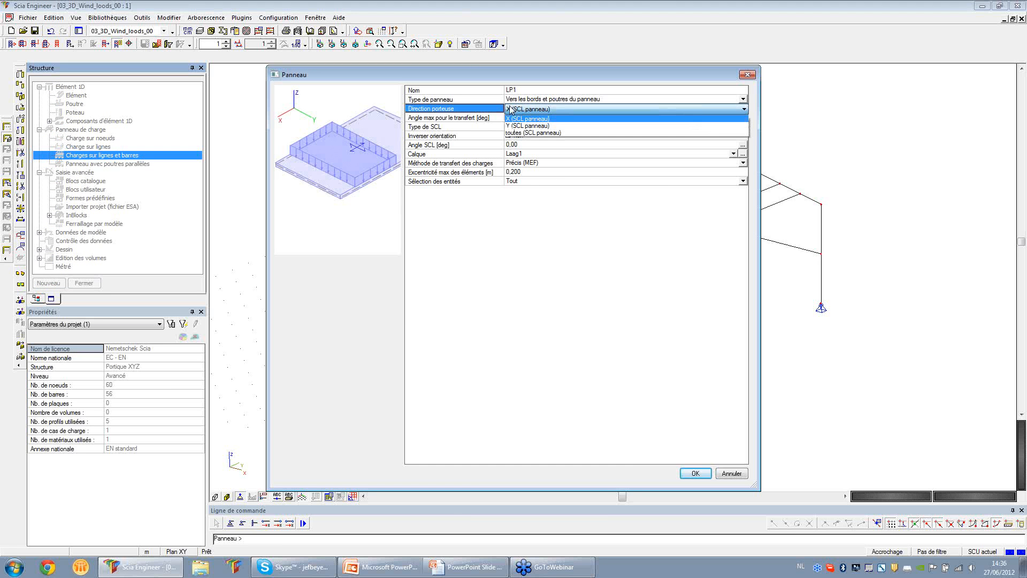
pyautogui.click(514, 133)
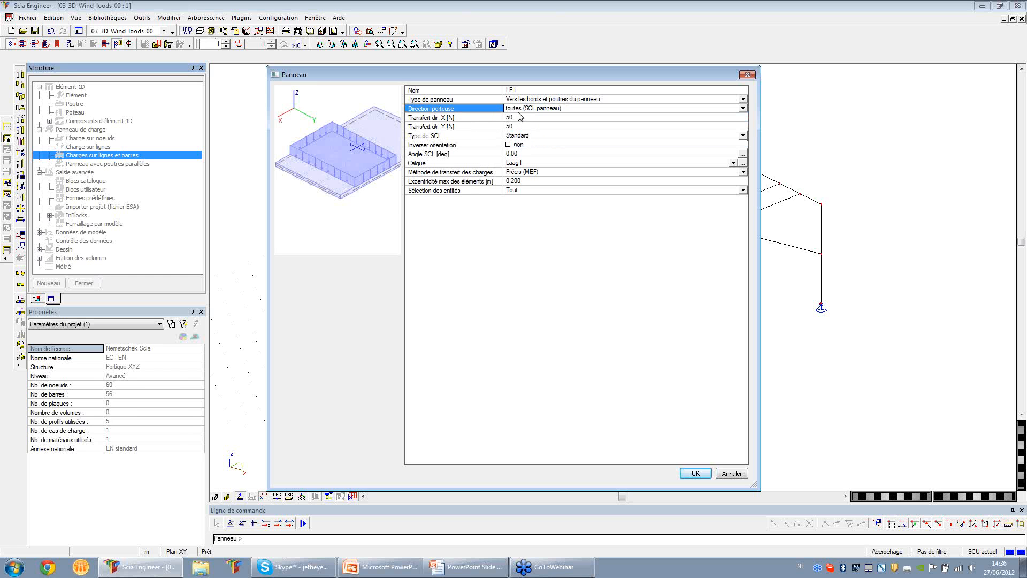
pyautogui.click(513, 117)
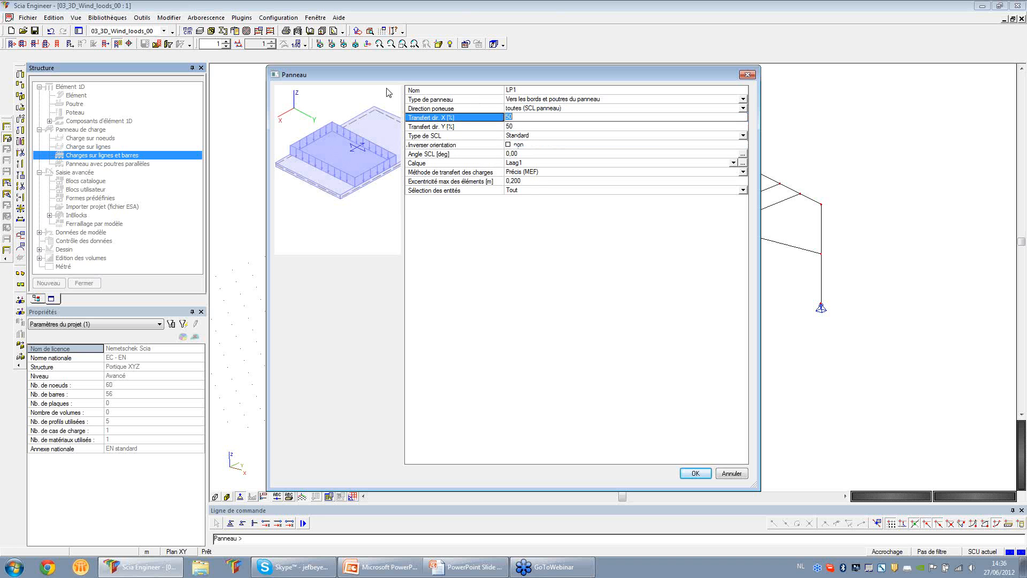
pyautogui.click(478, 174)
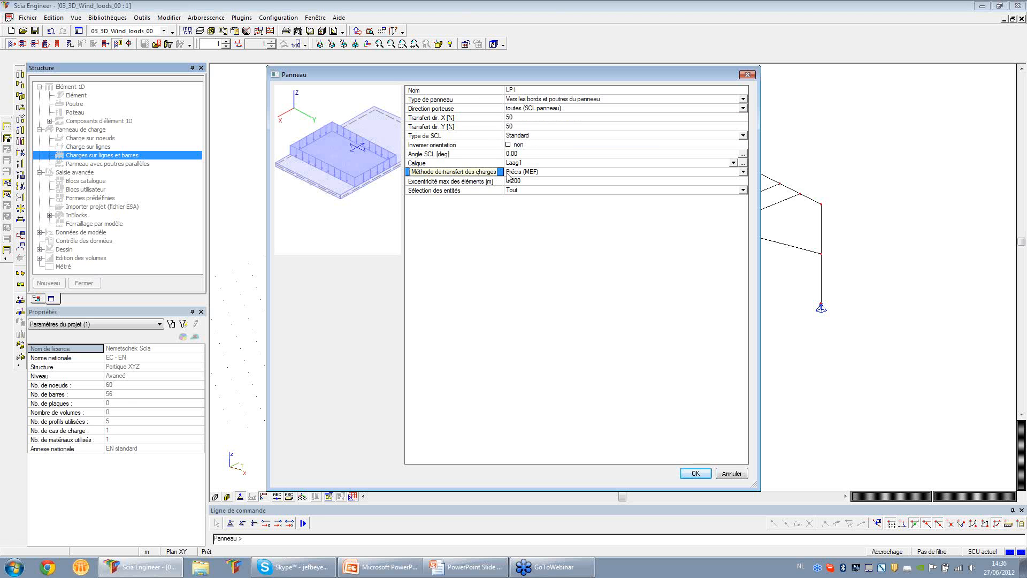
pyautogui.click(694, 473)
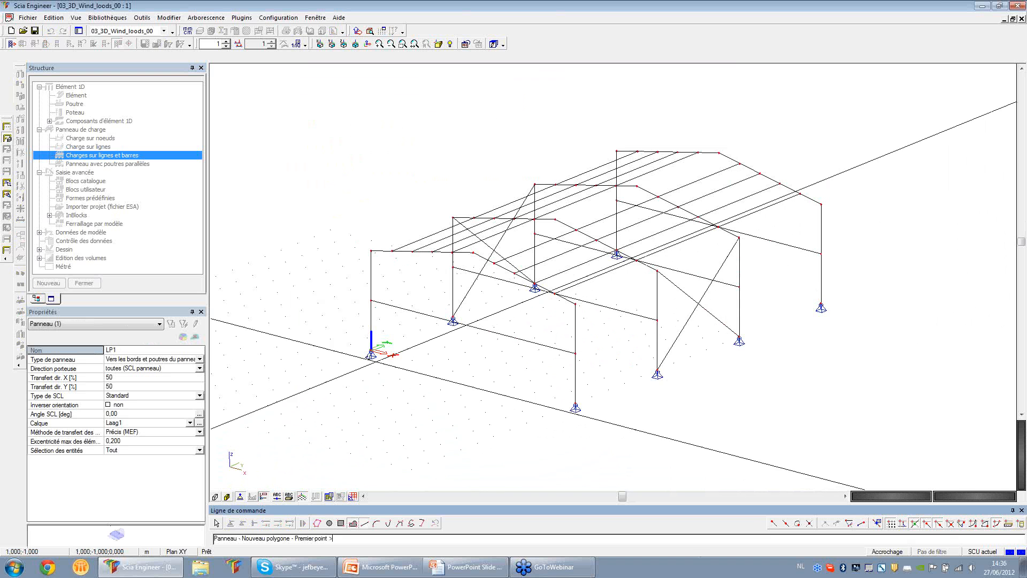
# Outline load panel LP1 over the gable wall at the origin, following its column bases, eaves and ridge
pyautogui.click(371, 351)
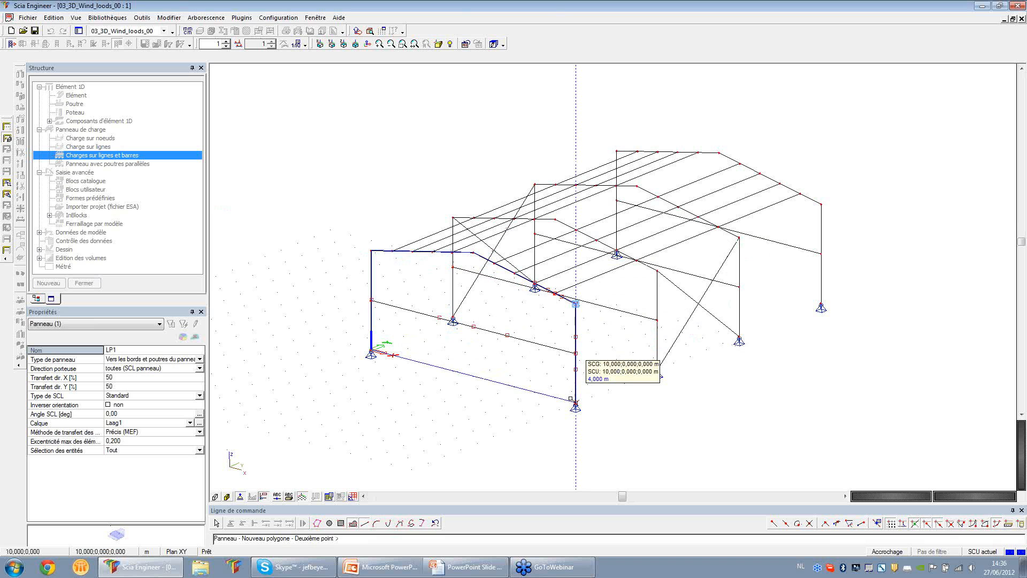
pyautogui.click(576, 402)
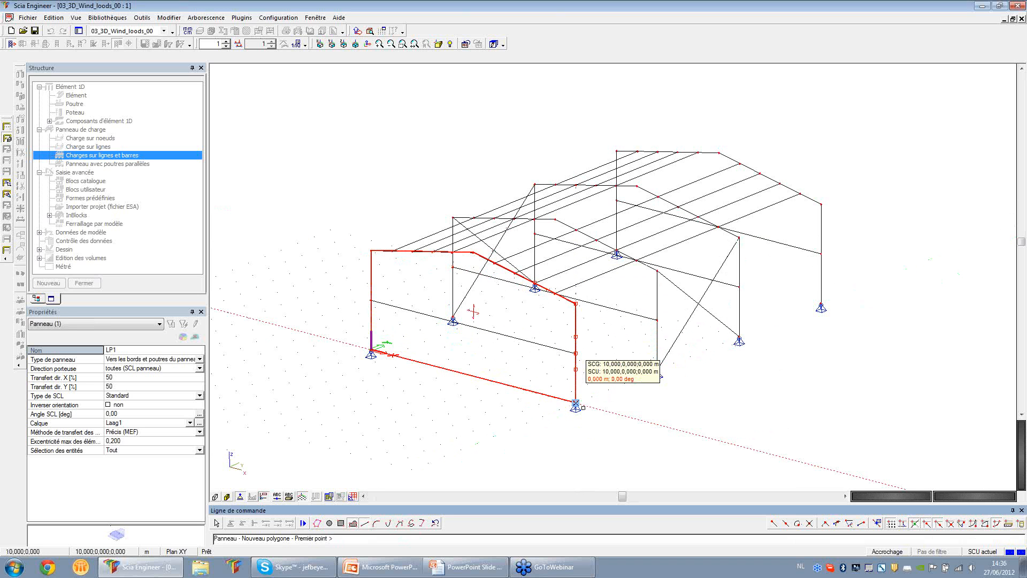
pyautogui.press('Escape')
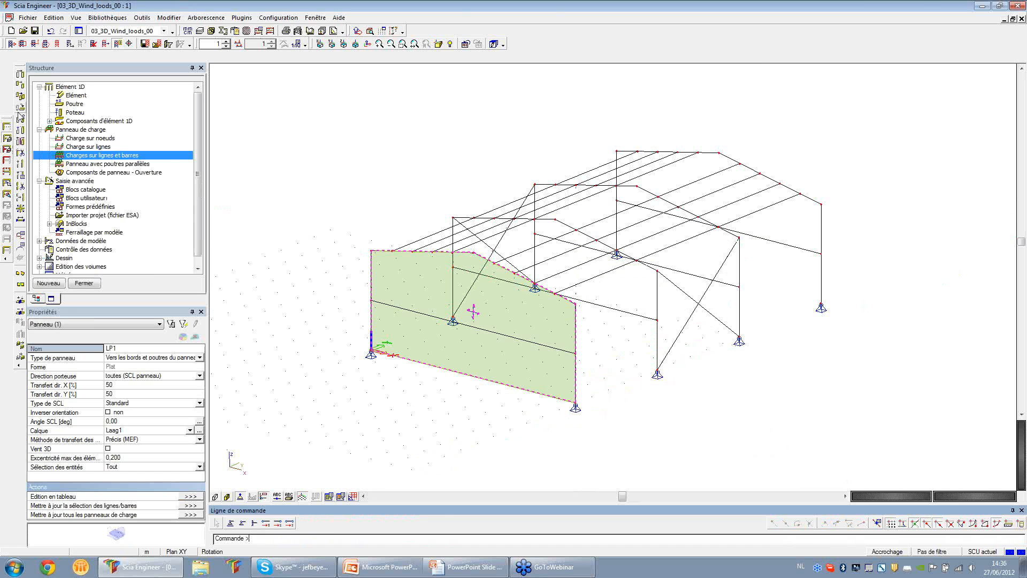
# Add load panels with the same settings over the long side wall at X = 10 m and its adjoining roof slope
pyautogui.doubleClick(71, 156)
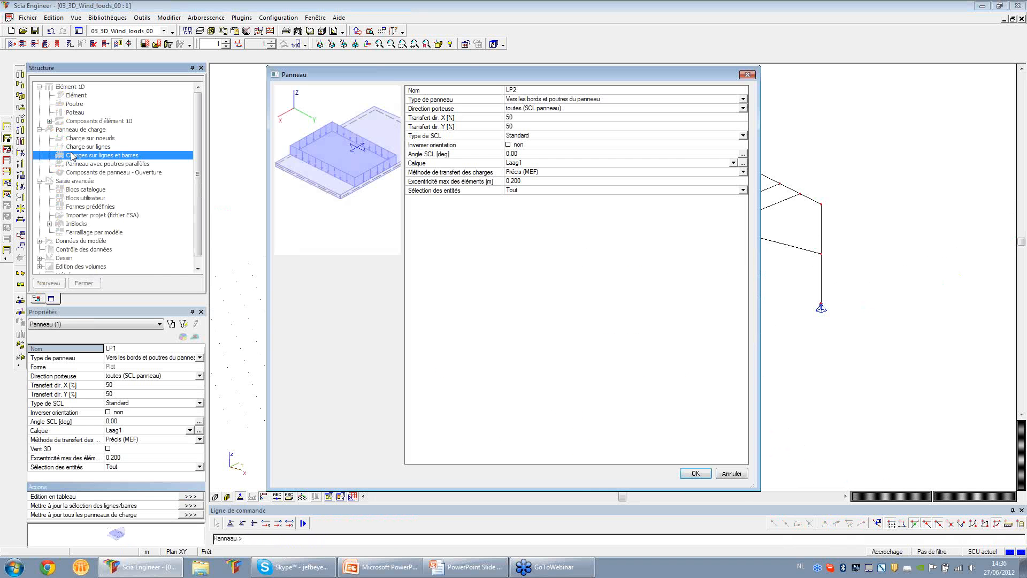
pyautogui.click(695, 473)
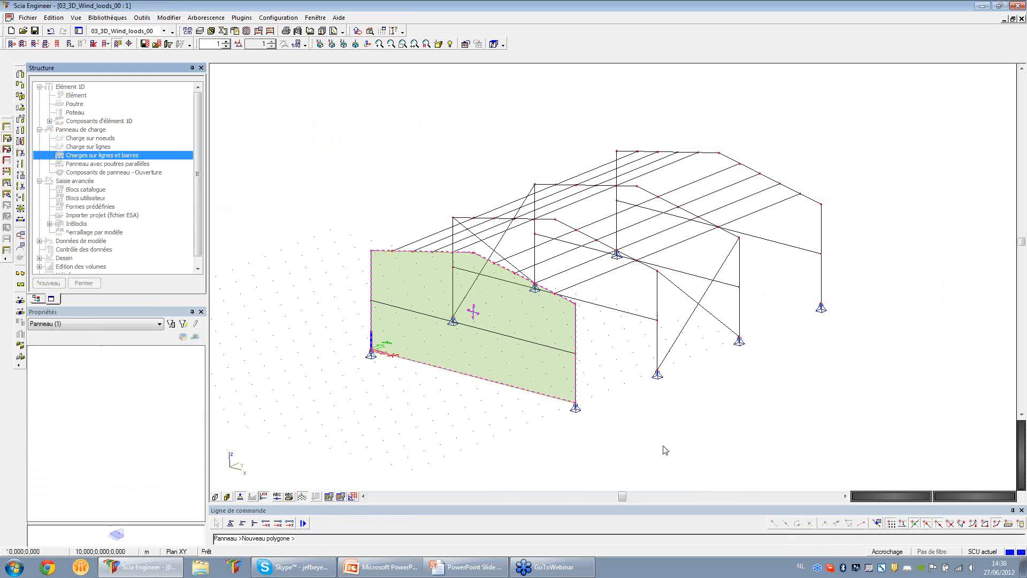
pyautogui.click(575, 402)
pyautogui.click(822, 304)
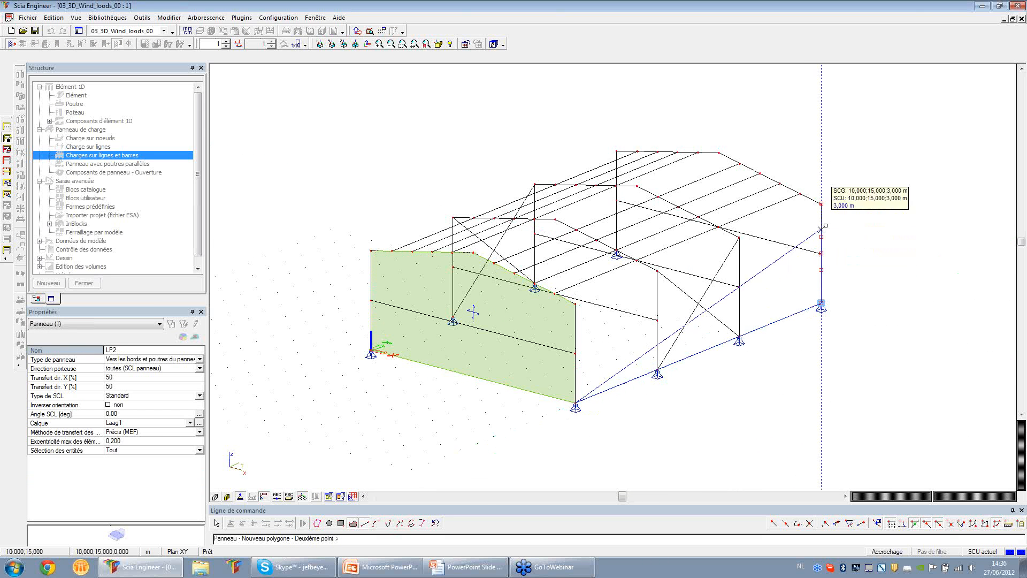
pyautogui.click(822, 203)
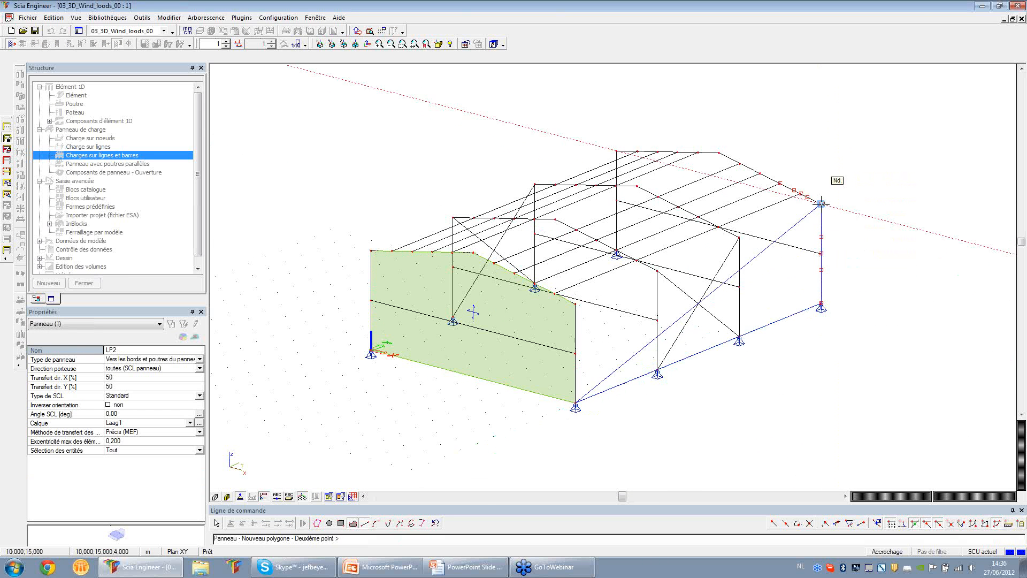
pyautogui.click(576, 302)
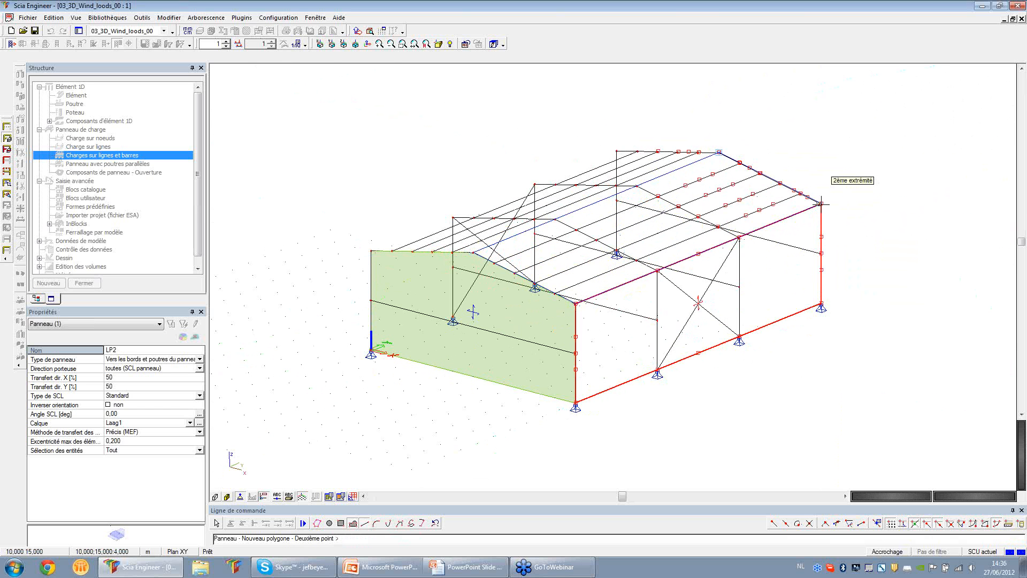
pyautogui.press('Escape')
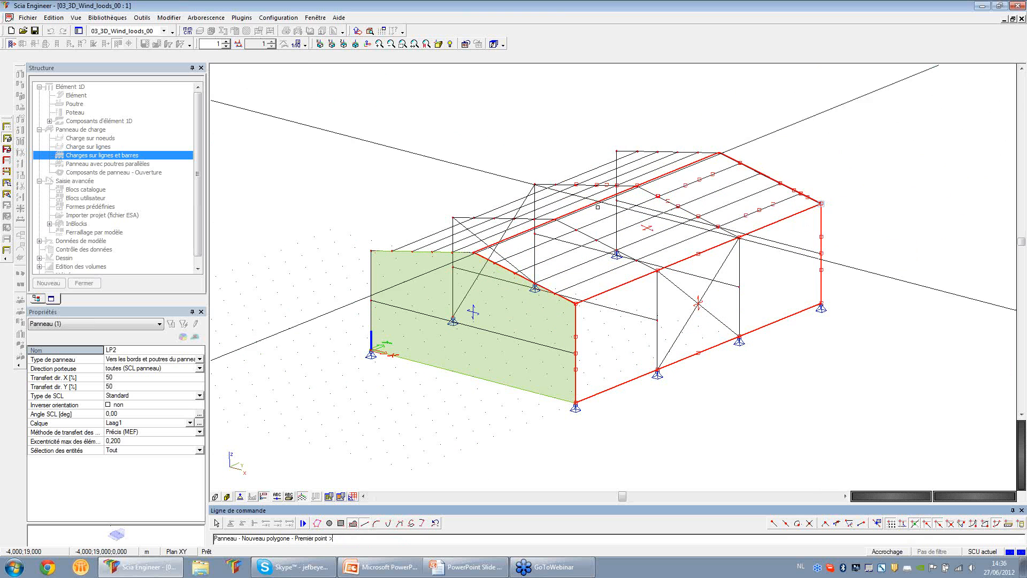
# Outline a load panel over the other roof slope, between the ridge and the eaves at X = 0
pyautogui.click(473, 251)
pyautogui.click(372, 249)
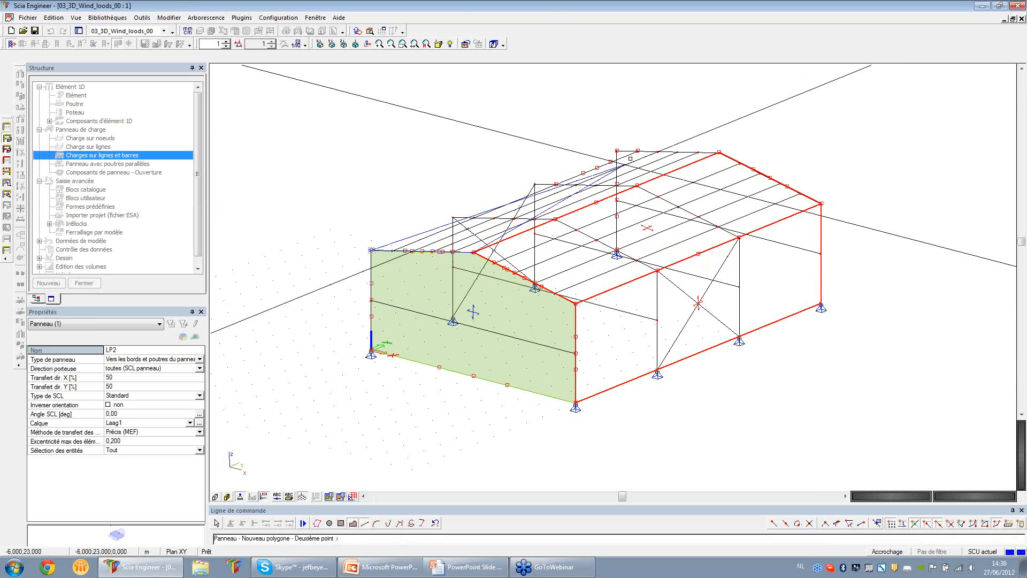
pyautogui.click(615, 150)
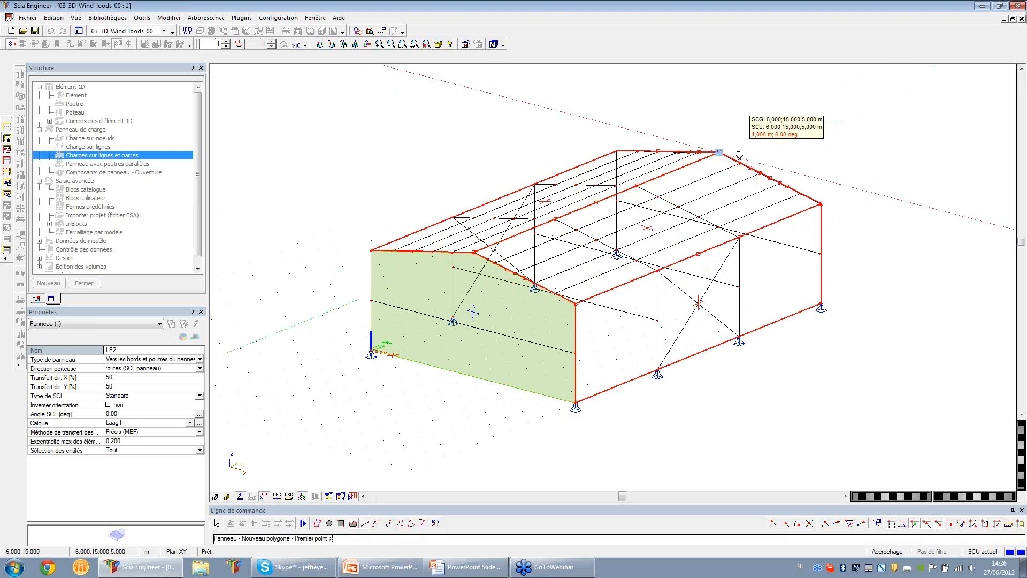
pyautogui.click(719, 151)
# Outline a load panel over the opposite long side wall, between its column bases and the eaves at X = 0
pyautogui.keyDown('ctrl'); pyautogui.moveTo(719, 151); pyautogui.dragTo(406, 197, button='right'); pyautogui.keyUp('ctrl')
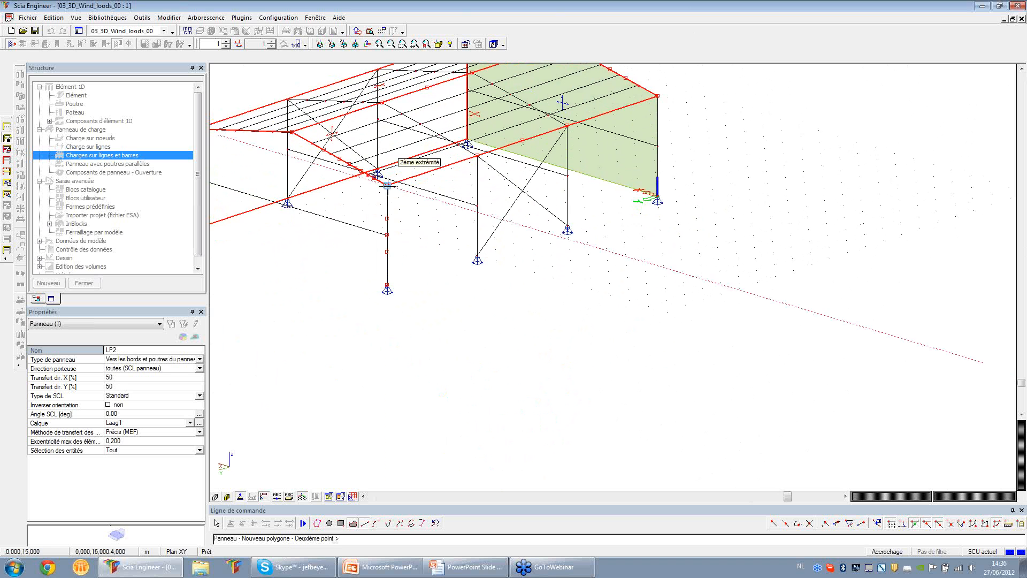
pyautogui.click(388, 186)
pyautogui.click(387, 285)
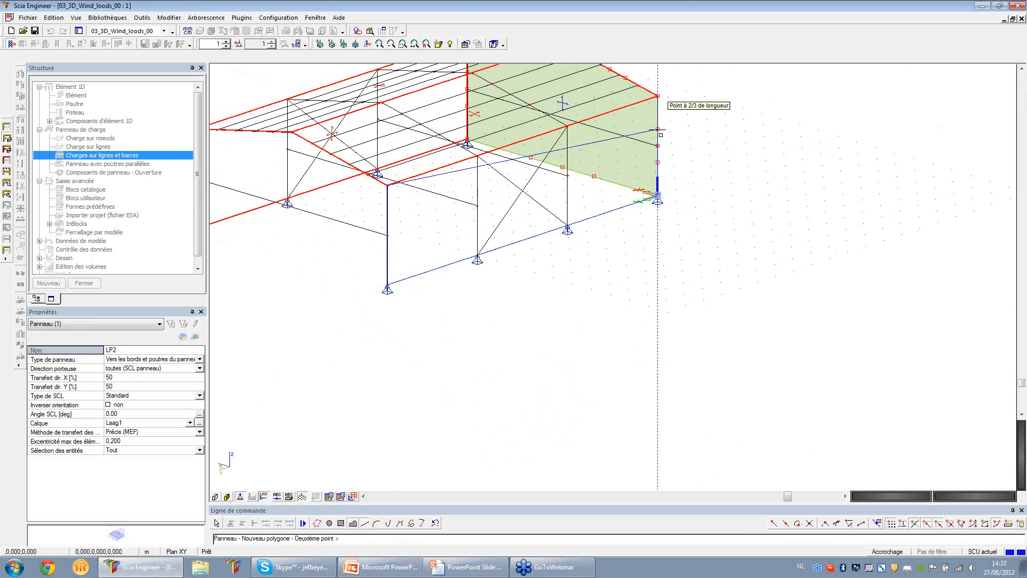
pyautogui.click(658, 97)
pyautogui.press('Escape')
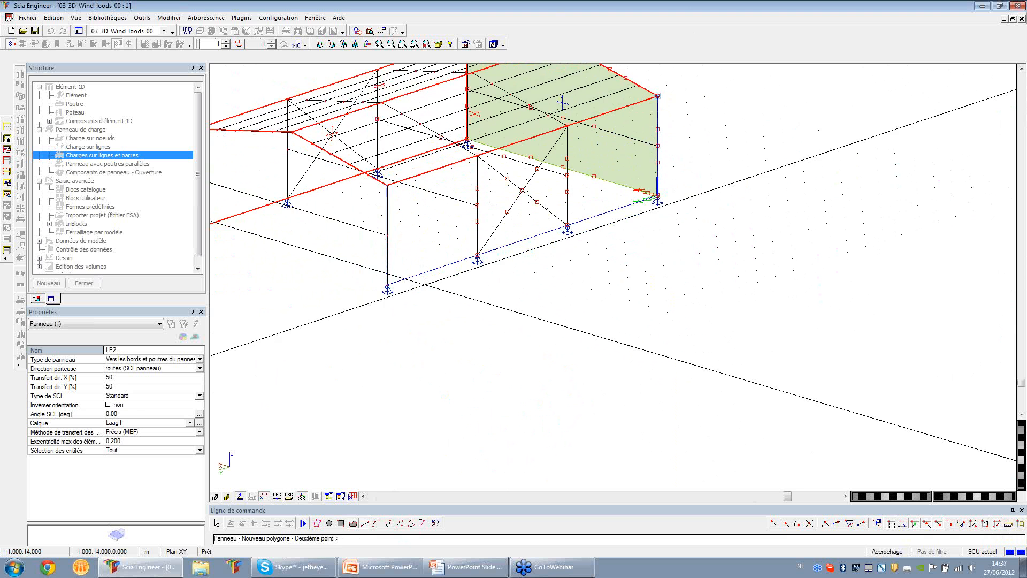
# Outline a load panel over the far gable wall at Y = 15 m and finish the panel input
pyautogui.moveTo(375, 347); pyautogui.dragTo(550, 366, button='middle')
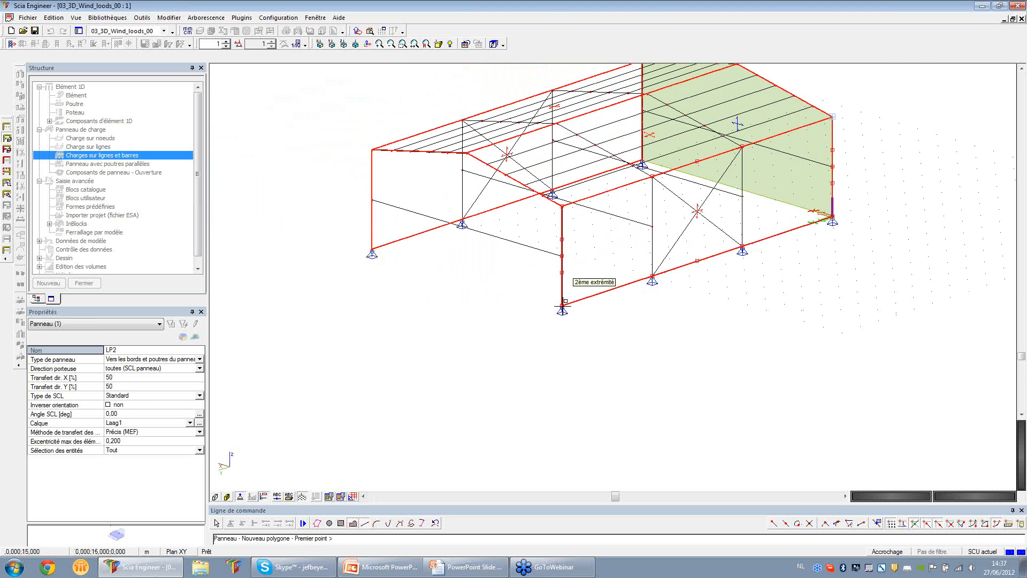
pyautogui.click(362, 252)
pyautogui.click(371, 252)
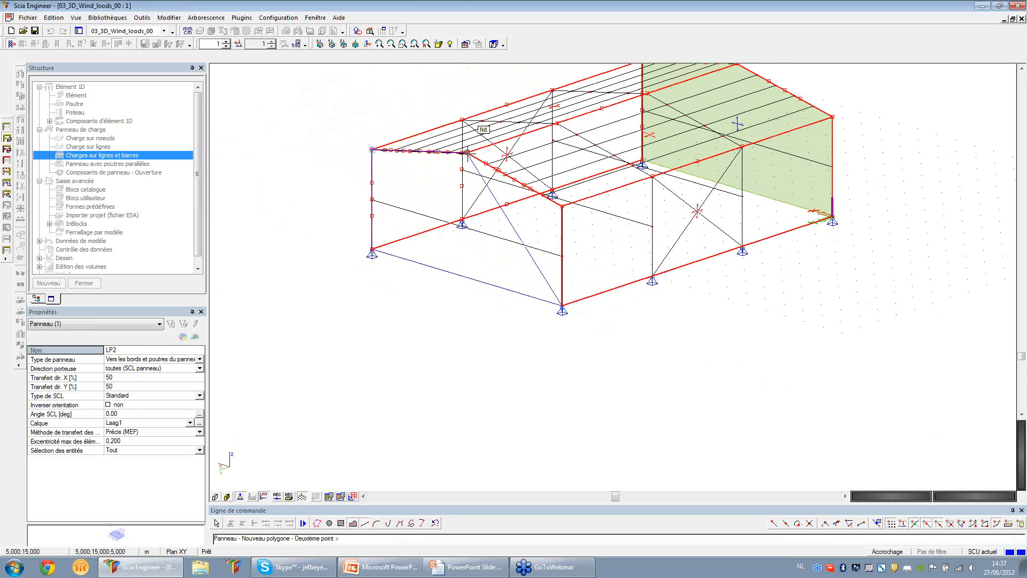
pyautogui.click(468, 152)
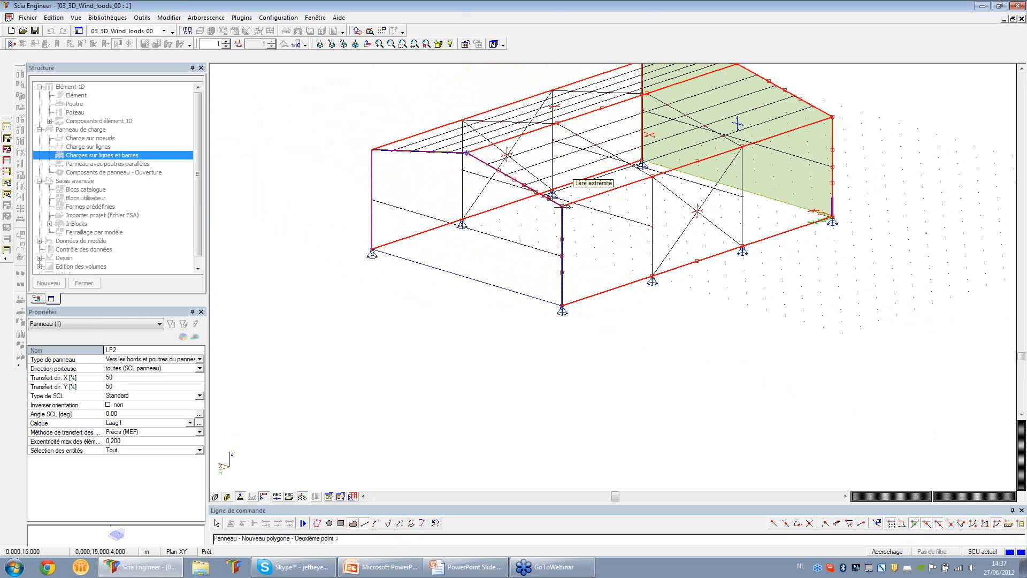
pyautogui.click(562, 207)
pyautogui.press('Escape')
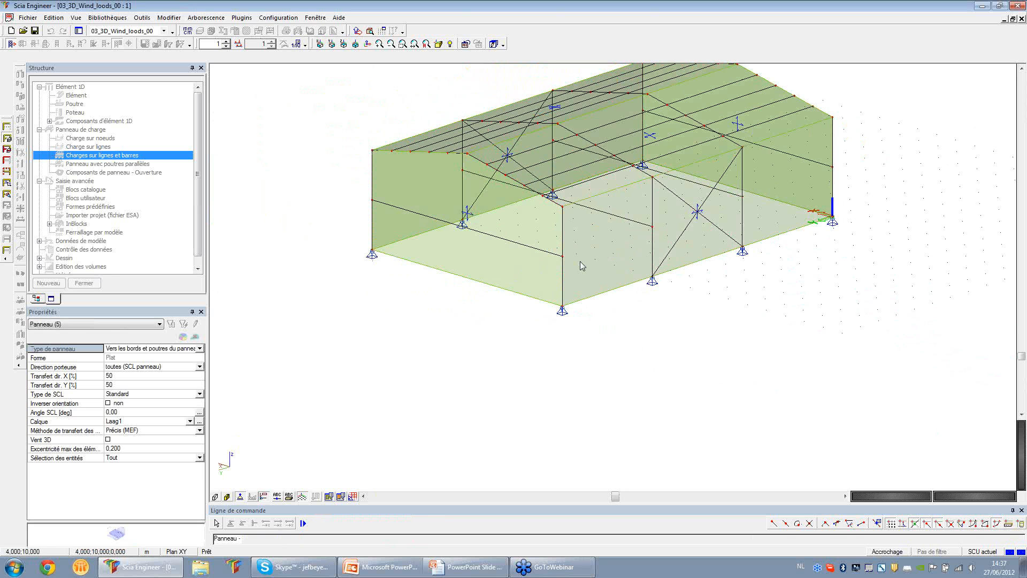
# Clear the panel selection and display the local axes of the surfaces (Axes locaux, Surfaces) in the view parameters
pyautogui.moveTo(599, 338)
pyautogui.keyDown('ctrl'); pyautogui.mouseDown(button='right')
pyautogui.moveTo(527, 319)
pyautogui.moveTo(584, 345)
pyautogui.mouseUp(button='right'); pyautogui.keyUp('ctrl')
pyautogui.scroll(2, 551, 255)
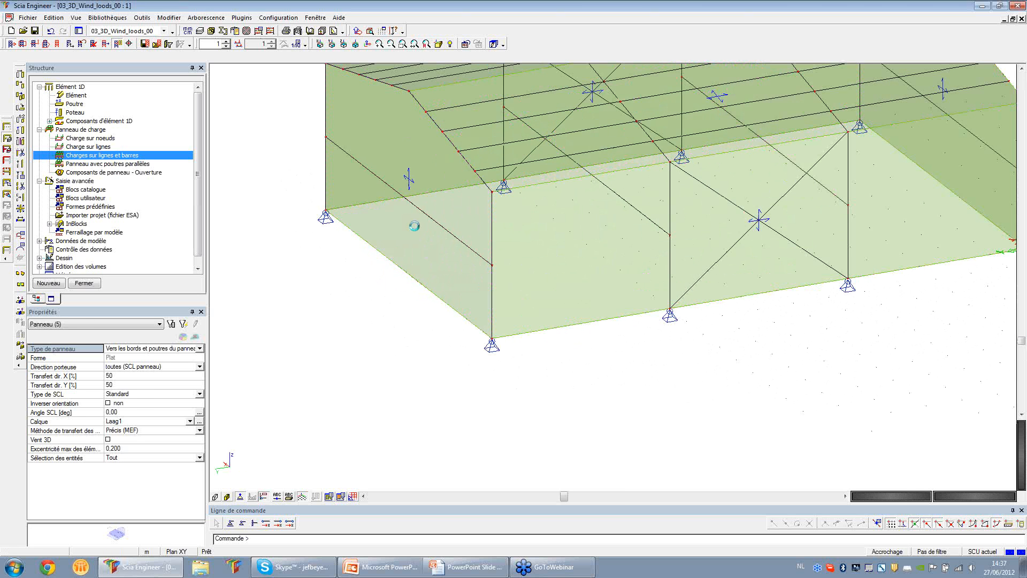
pyautogui.press('Escape')
pyautogui.scroll(-1, 551, 265)
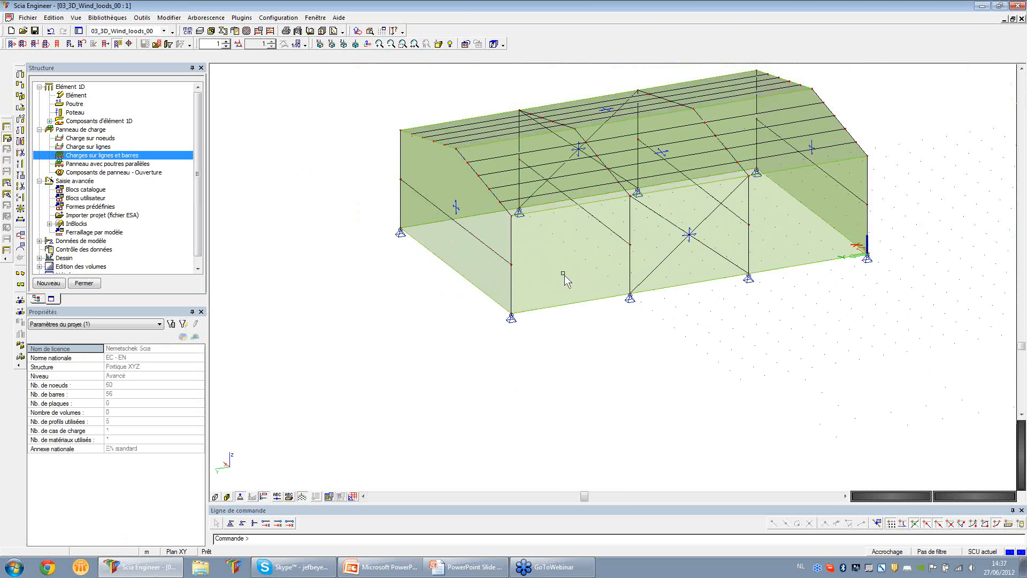
pyautogui.keyDown('shift'); pyautogui.moveTo(563, 310); pyautogui.dragTo(506, 324, button='right'); pyautogui.keyUp('shift')
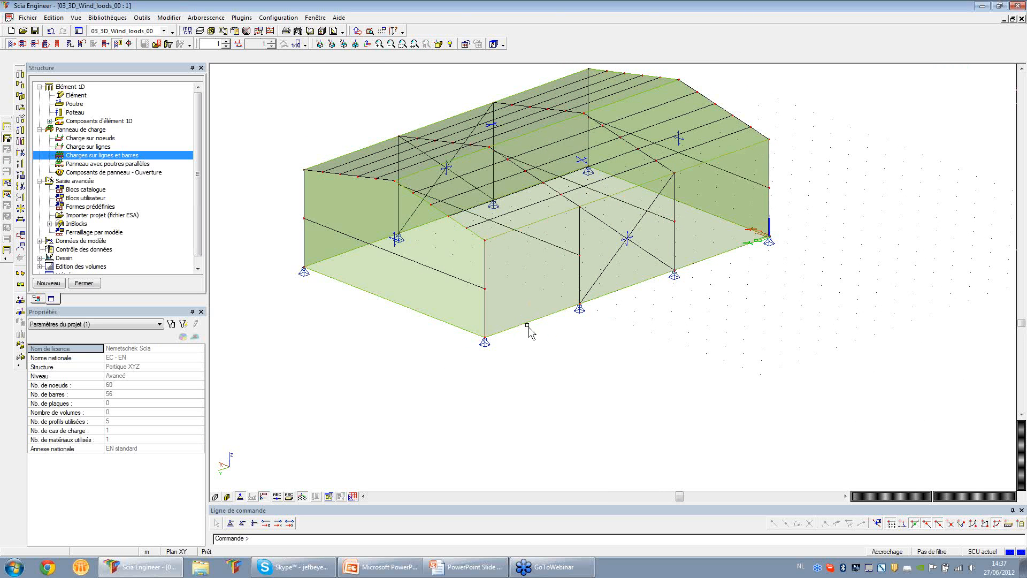
pyautogui.rightClick(542, 360)
pyautogui.click(577, 393)
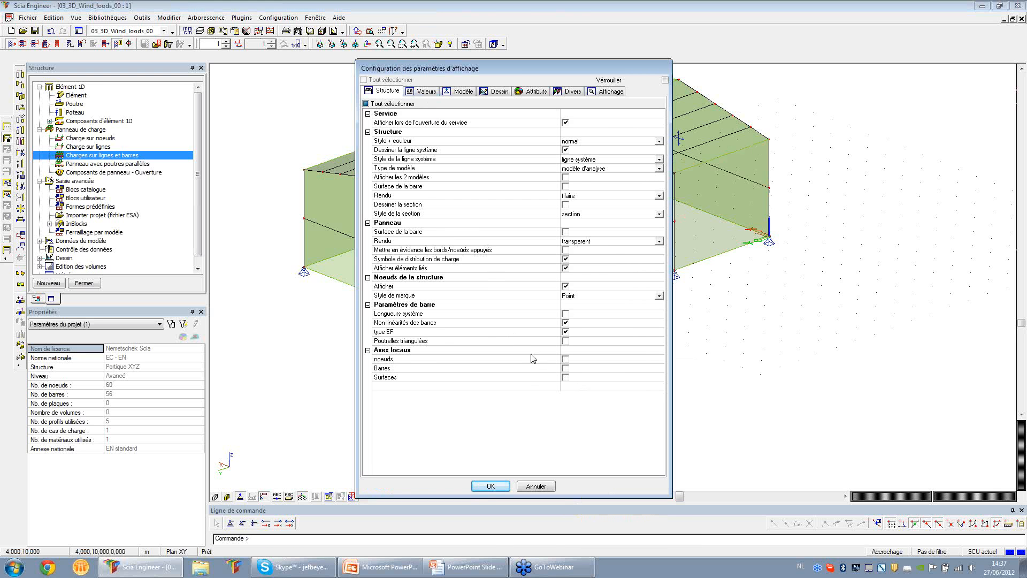
pyautogui.click(565, 378)
pyautogui.click(491, 486)
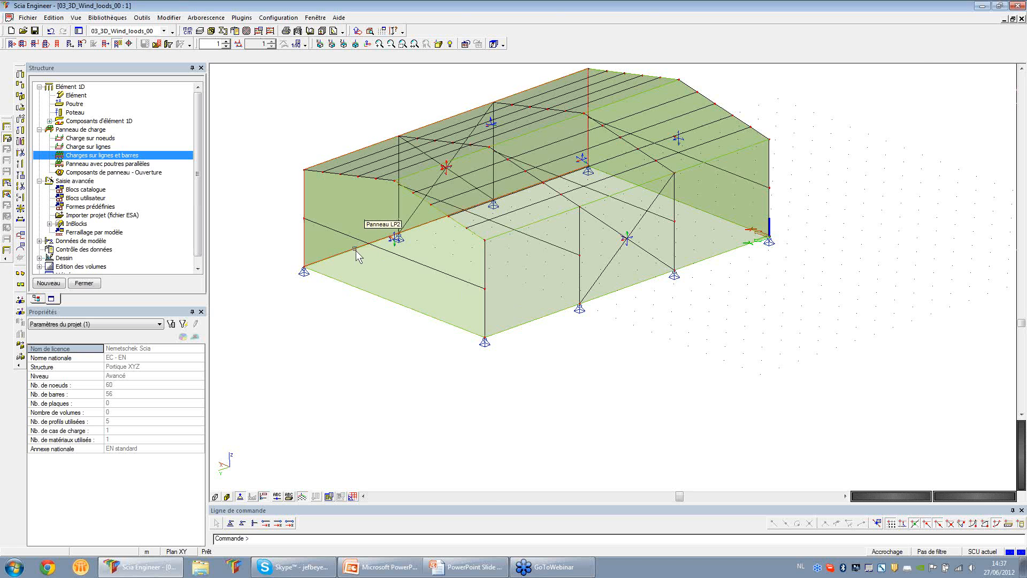
# Examine the local axes of load panel LP6 on the far gable wall
pyautogui.scroll(2, 356, 251)
pyautogui.scroll(2, 410, 251)
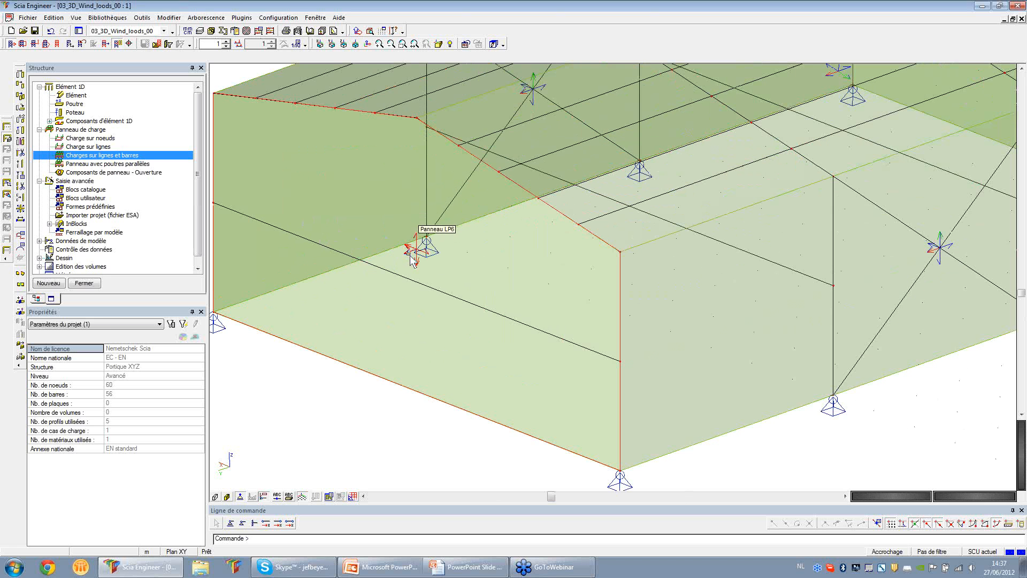
pyautogui.click(411, 258)
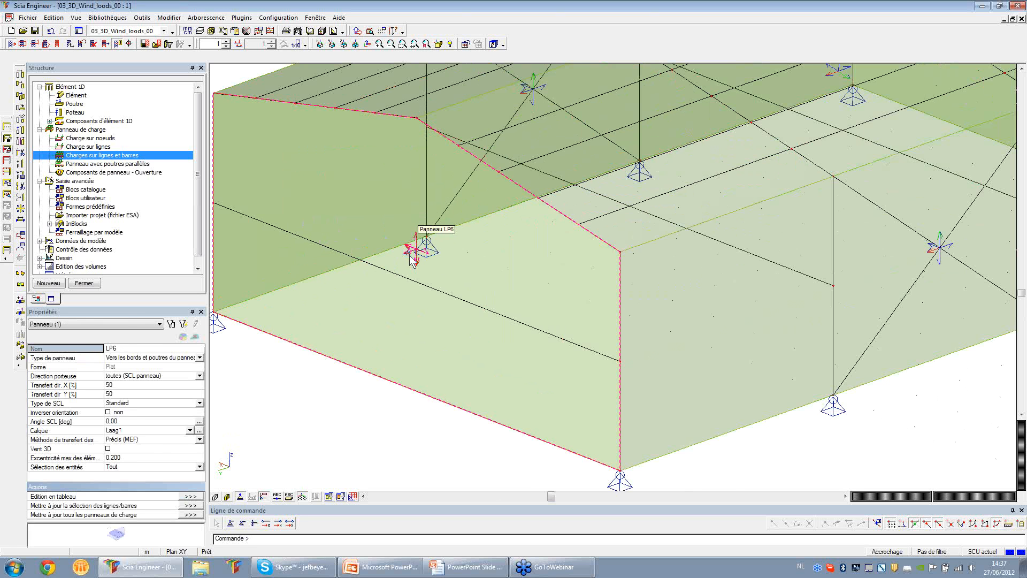
pyautogui.scroll(2, 411, 257)
pyautogui.press('Escape')
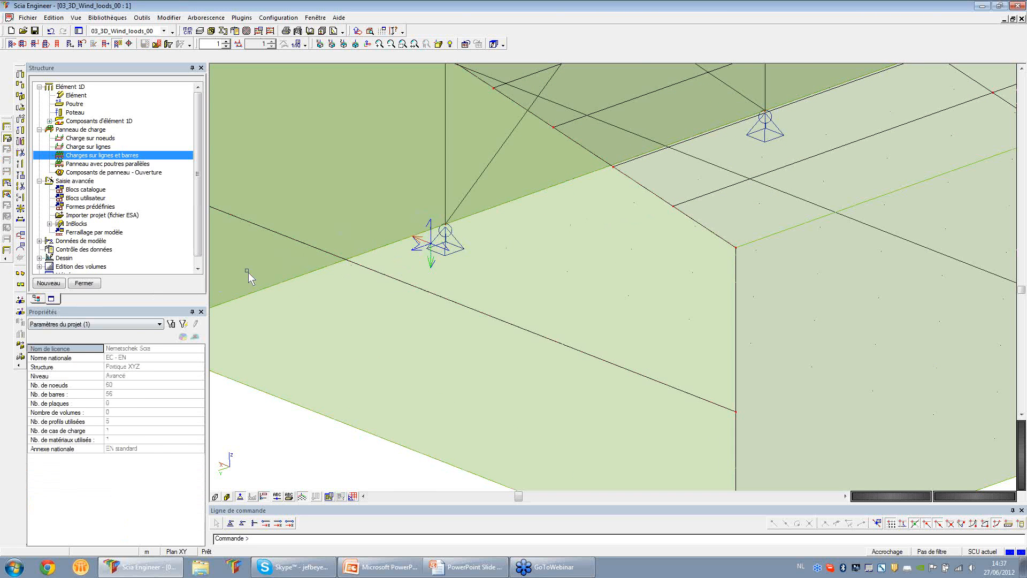
# Reverse the orientation (Inverser orientation) of load panel LP5 on the long side wall at X = 0 and clear the selection
pyautogui.scroll(-4, 286, 280)
pyautogui.scroll(1, 497, 341)
pyautogui.scroll(3, 419, 217)
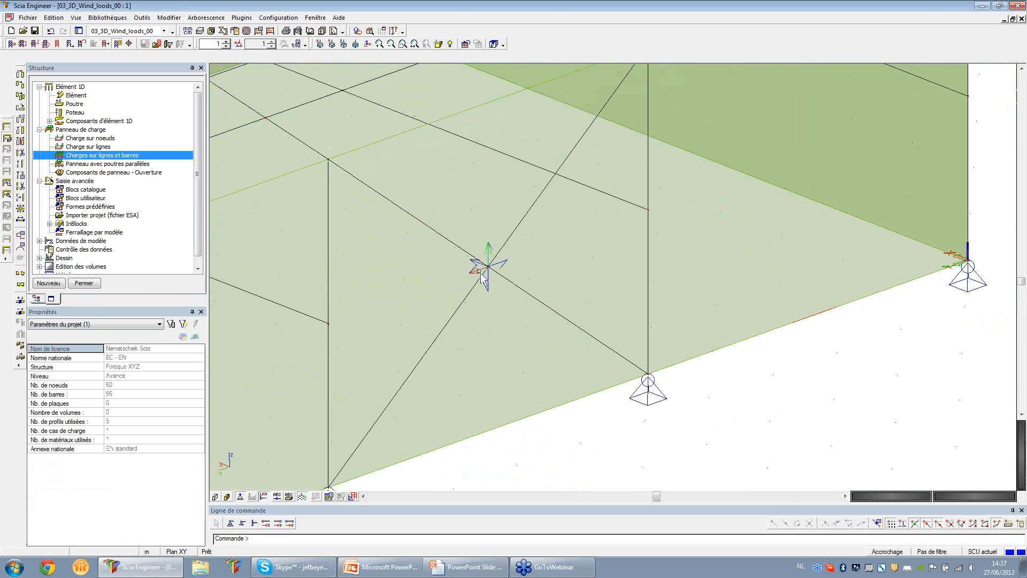
pyautogui.click(490, 273)
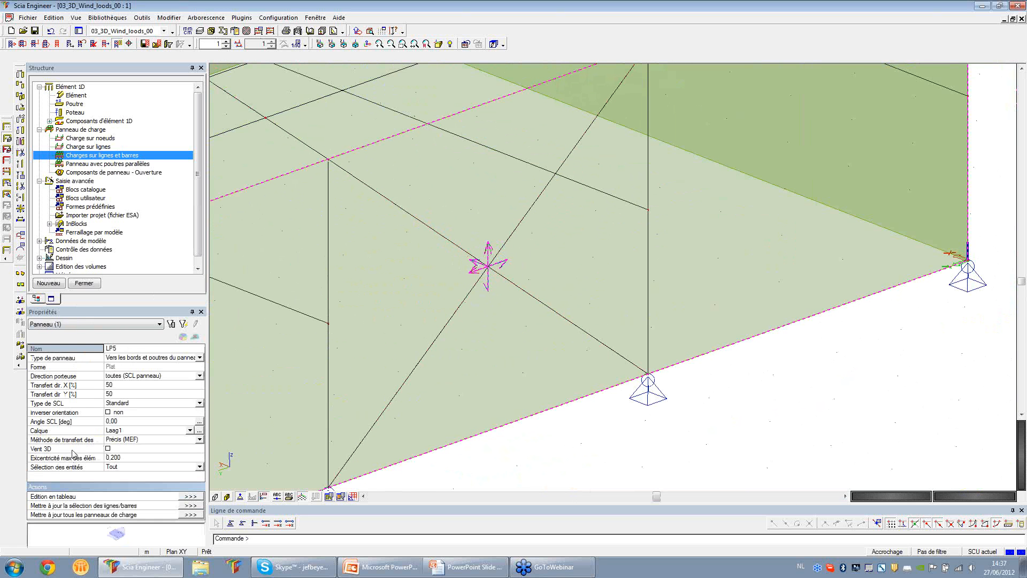
pyautogui.click(108, 413)
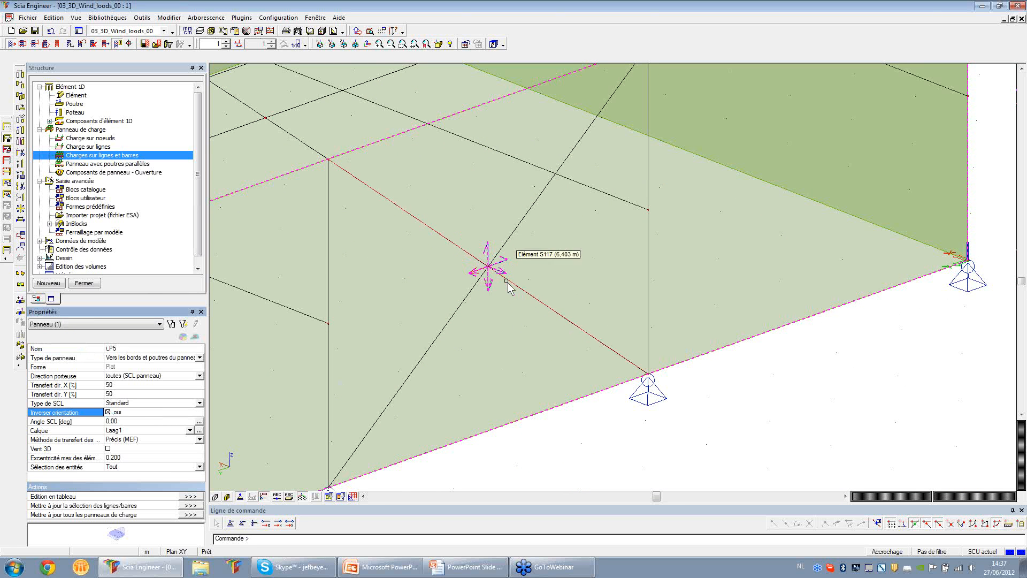
pyautogui.keyDown('ctrl'); pyautogui.moveTo(521, 323); pyautogui.dragTo(477, 287, button='right'); pyautogui.keyUp('ctrl')
pyautogui.scroll(2, 512, 282)
pyautogui.scroll(-5, 513, 291)
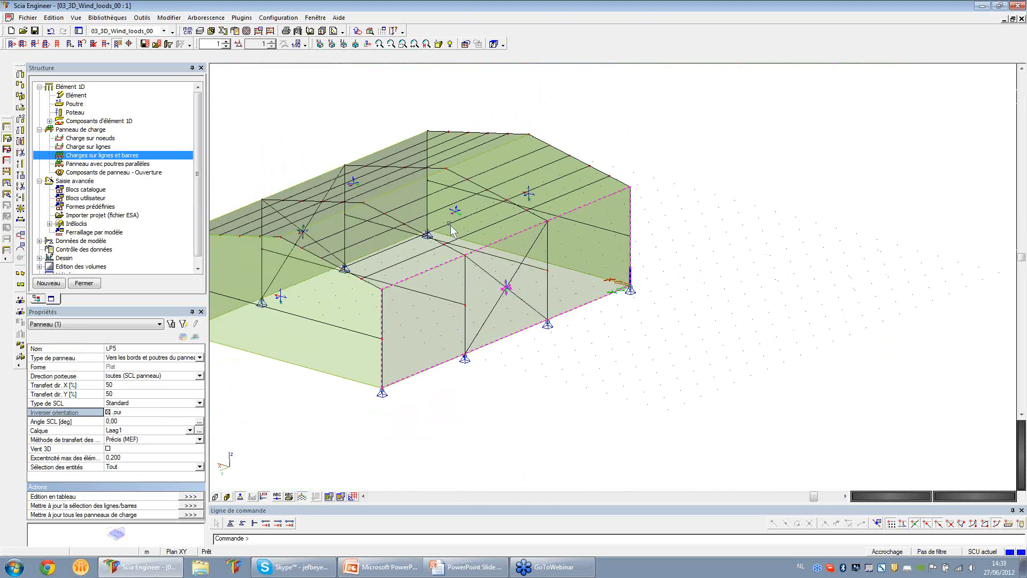
pyautogui.press('Escape')
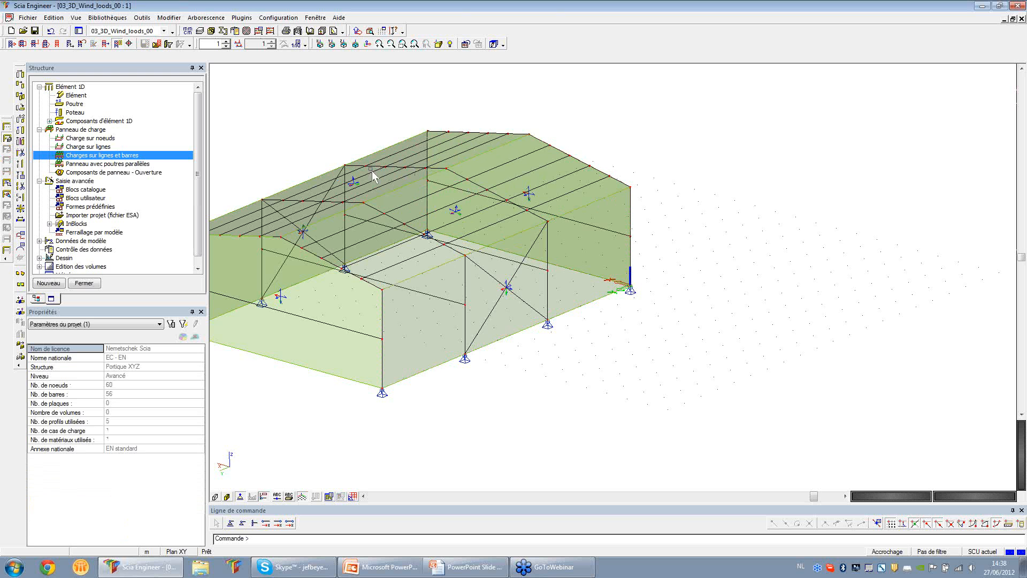
# Reverse the orientation (Inverser orientation) of gable wall load panel LP1 and clear the selection
pyautogui.keyDown('ctrl'); pyautogui.moveTo(293, 313); pyautogui.dragTo(350, 322, button='right'); pyautogui.keyUp('ctrl')
pyautogui.keyDown('ctrl'); pyautogui.moveTo(294, 297); pyautogui.dragTo(372, 307, button='right'); pyautogui.keyUp('ctrl')
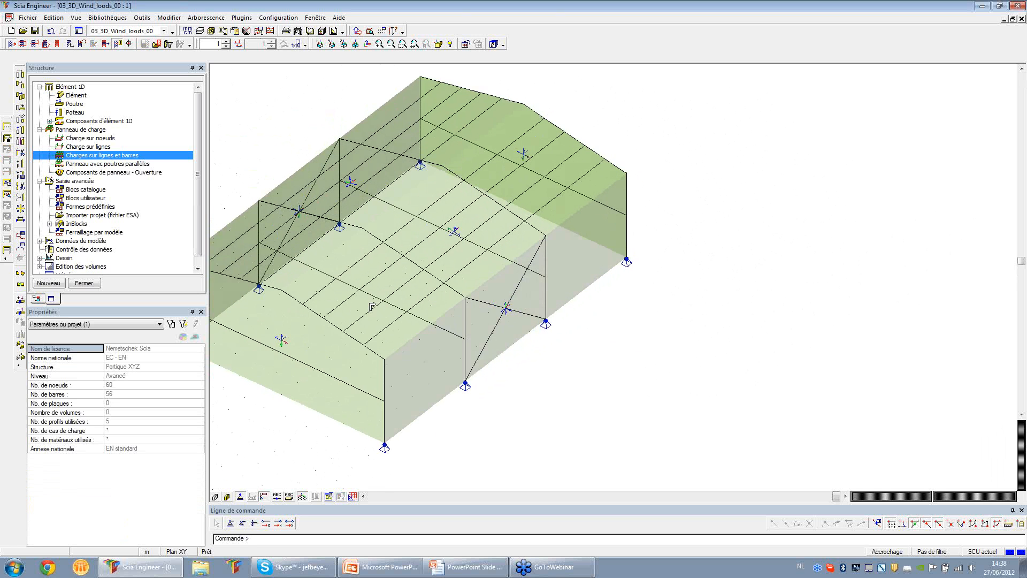
pyautogui.click(287, 340)
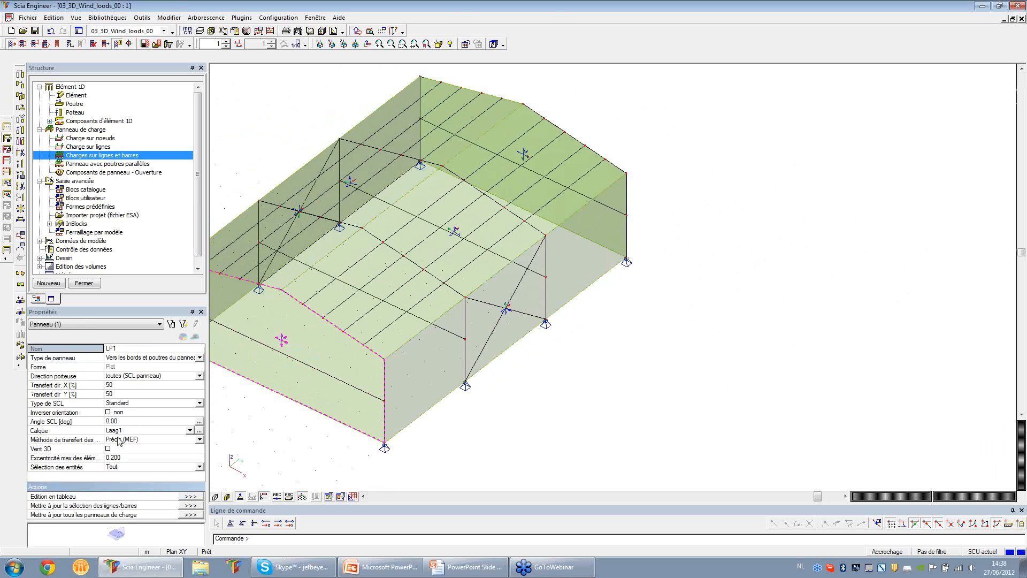
pyautogui.click(110, 415)
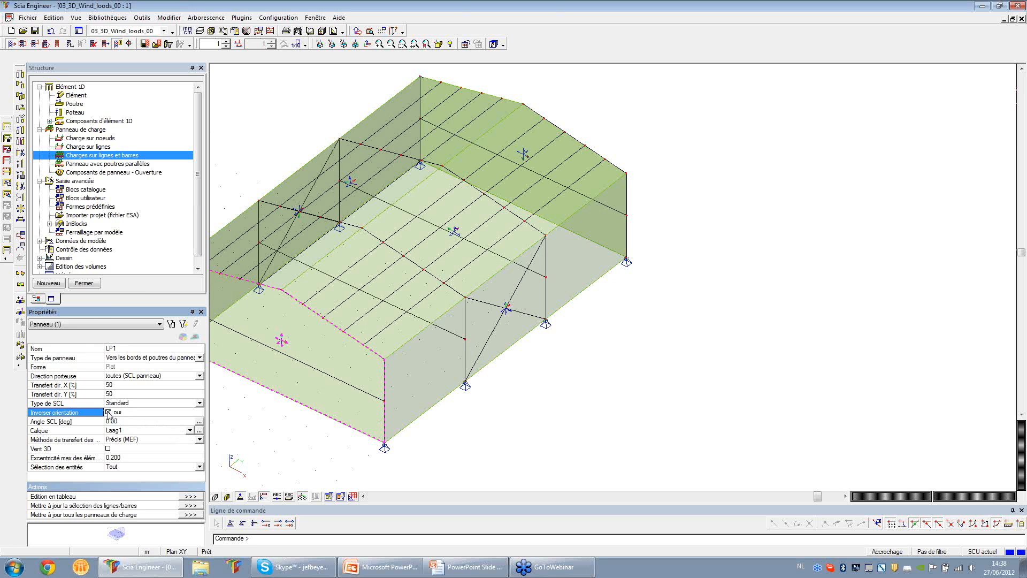
pyautogui.press('Escape')
# Select all load panels sharing LP6's Vent 3D setting, enable Vent 3D for them, and clear the selection
pyautogui.scroll(3, 338, 317)
pyautogui.scroll(-4, 339, 316)
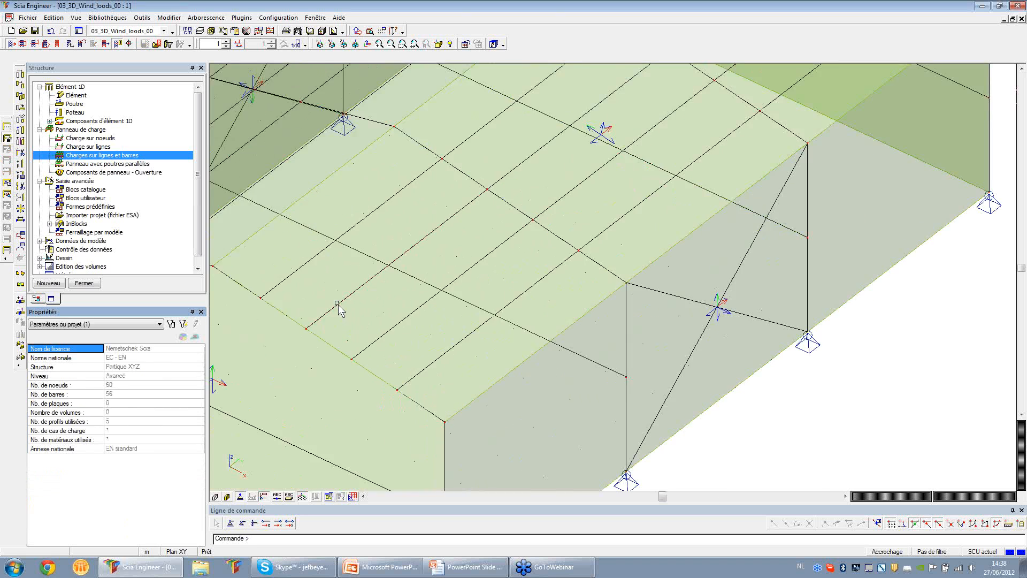
pyautogui.keyDown('ctrl'); pyautogui.moveTo(391, 321); pyautogui.dragTo(349, 325, button='right'); pyautogui.keyUp('ctrl')
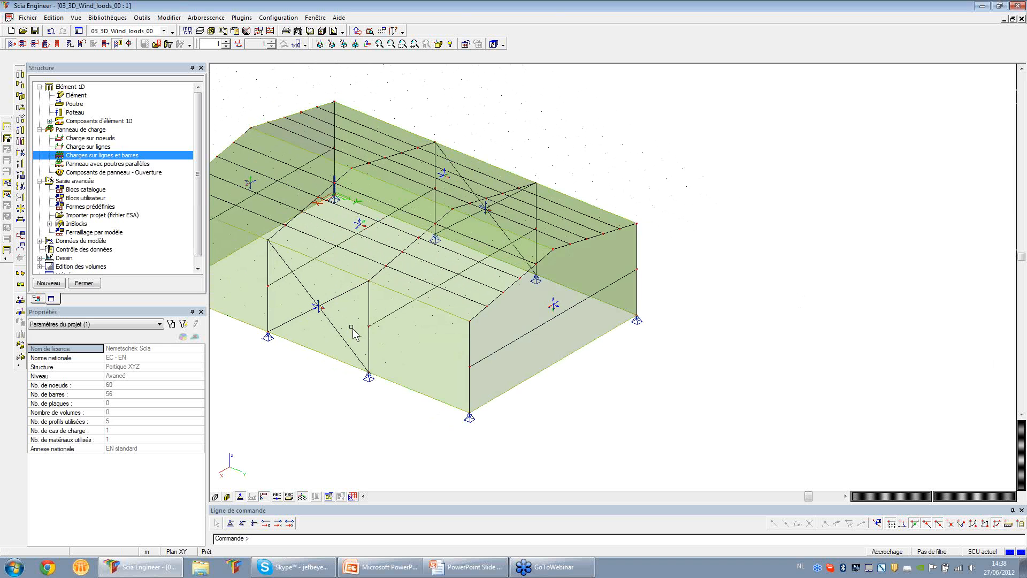
pyautogui.keyDown('shift'); pyautogui.moveTo(530, 407); pyautogui.dragTo(591, 399, button='right'); pyautogui.keyUp('shift')
pyautogui.click(598, 371)
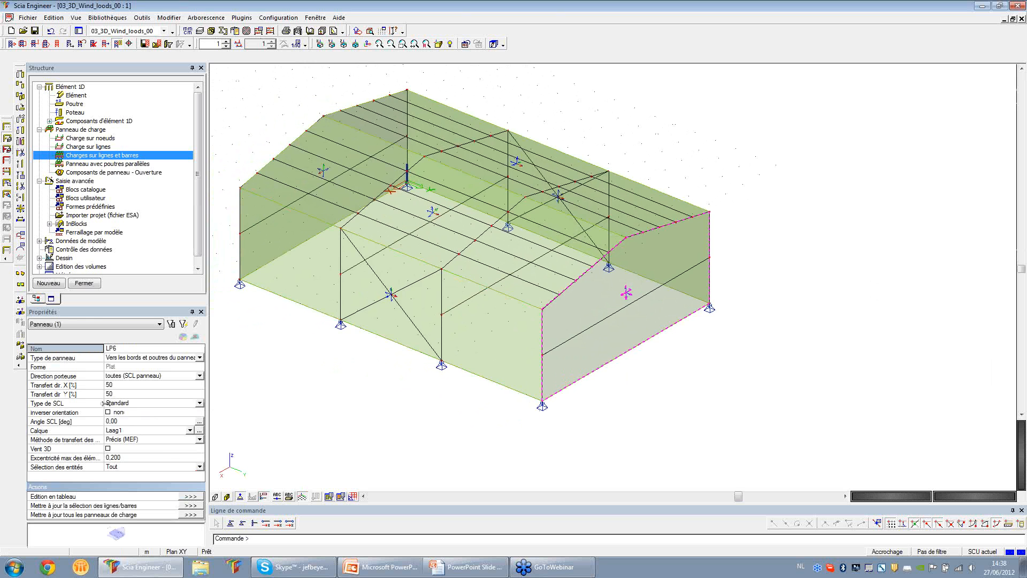
pyautogui.click(69, 449)
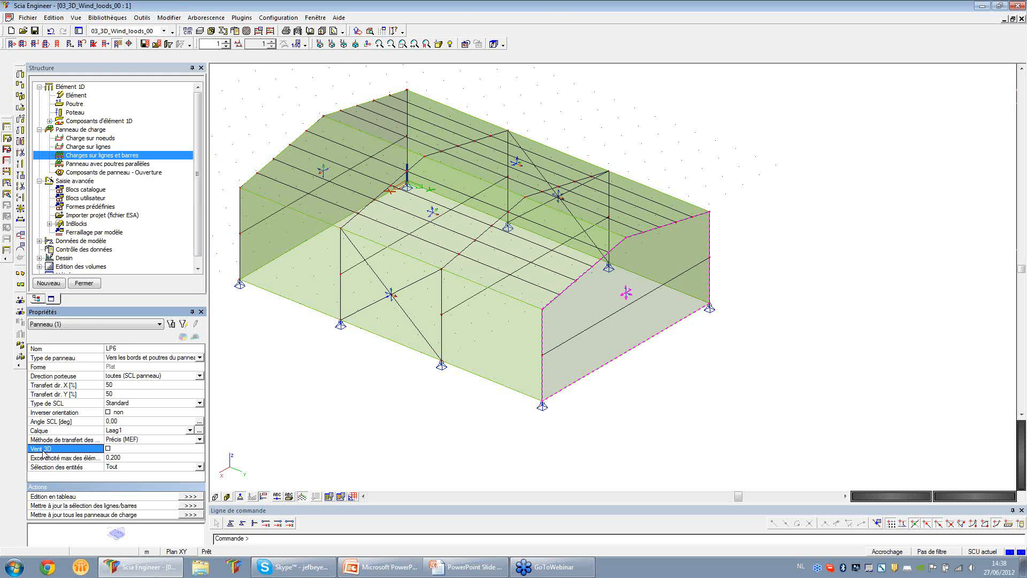
pyautogui.click(183, 324)
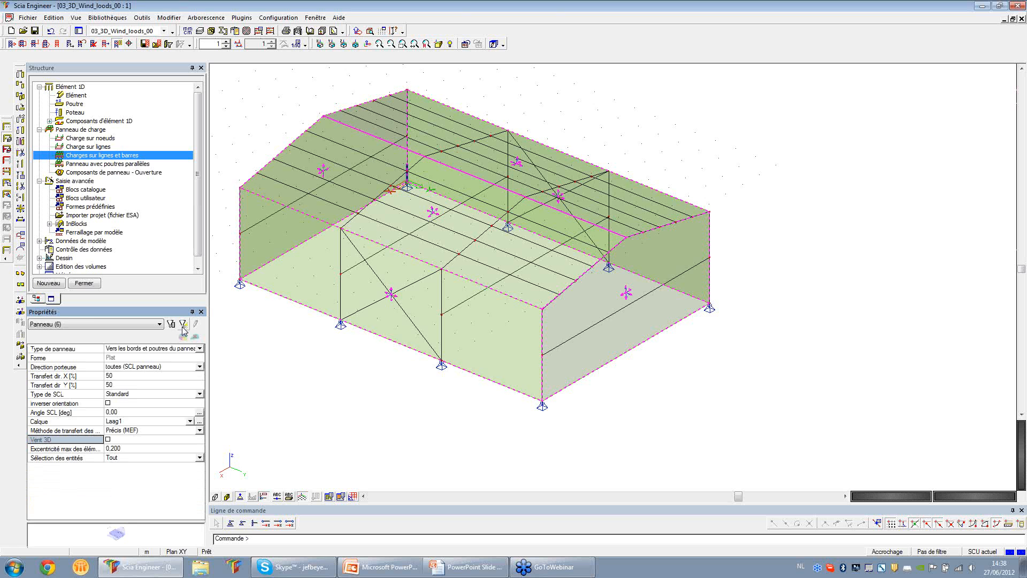
pyautogui.press('ctrl')
pyautogui.press('ctrl')
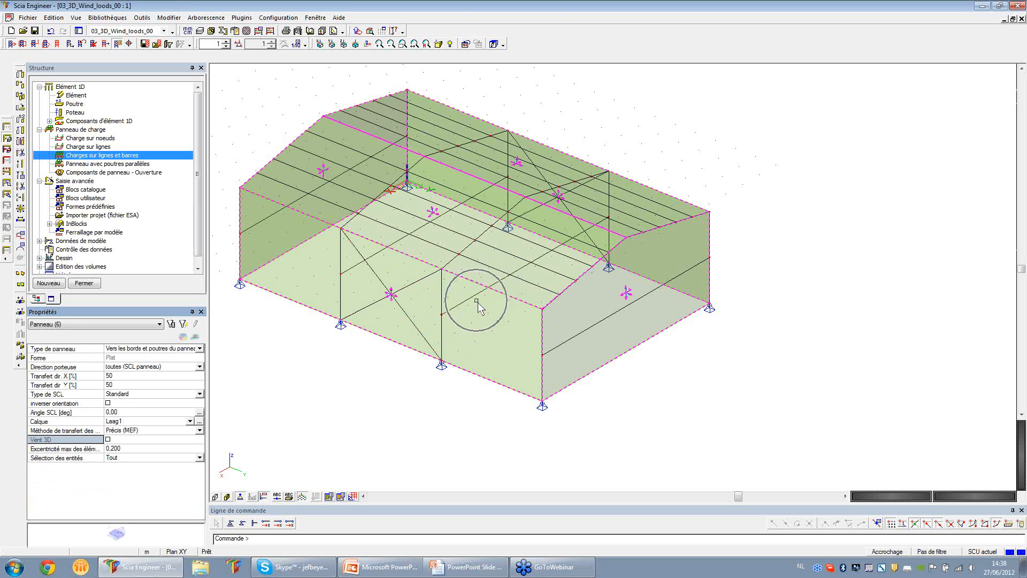
pyautogui.click(108, 439)
pyautogui.press('Escape')
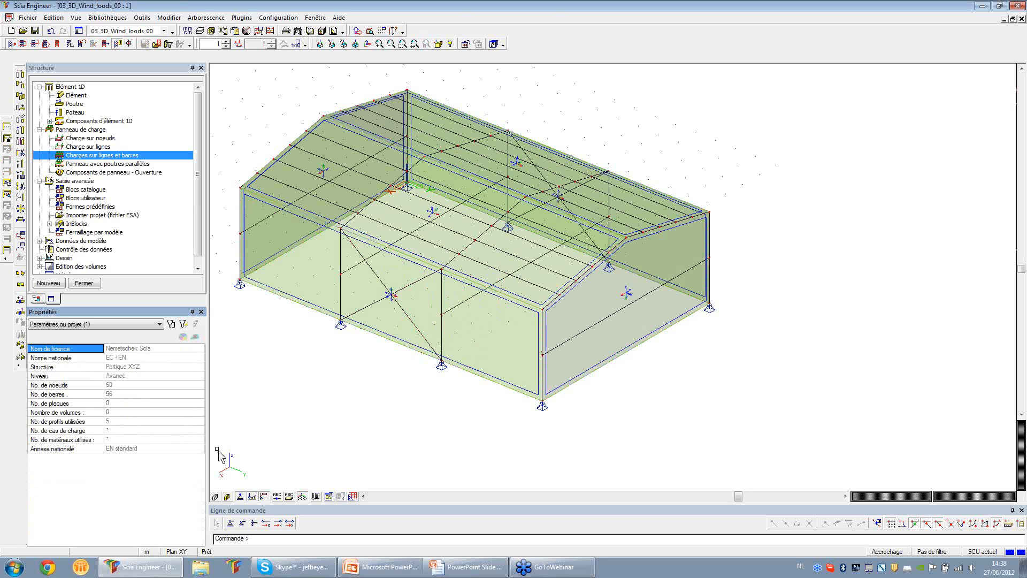
# Examine wind data WD1 on gable panel LP6 and the direction of its outward arrow against the panel's local axes
pyautogui.scroll(2, 581, 374)
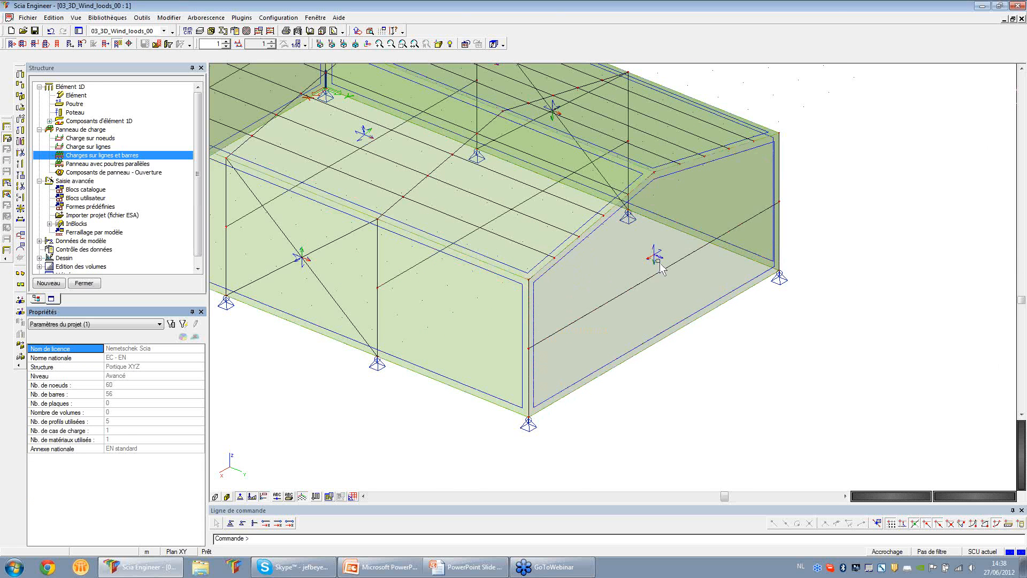
pyautogui.scroll(4, 662, 264)
pyautogui.scroll(4, 664, 263)
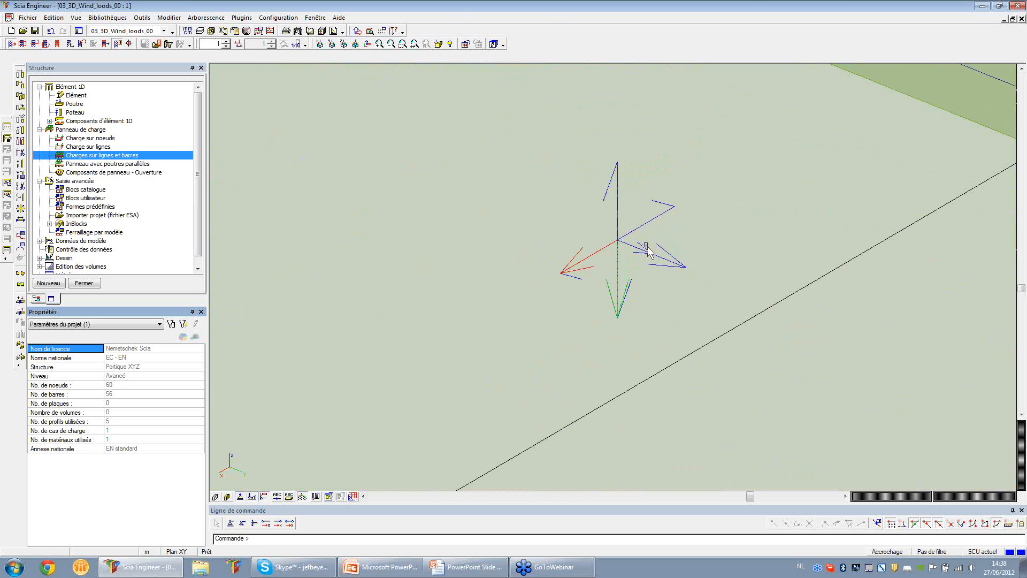
pyautogui.scroll(-5, 644, 252)
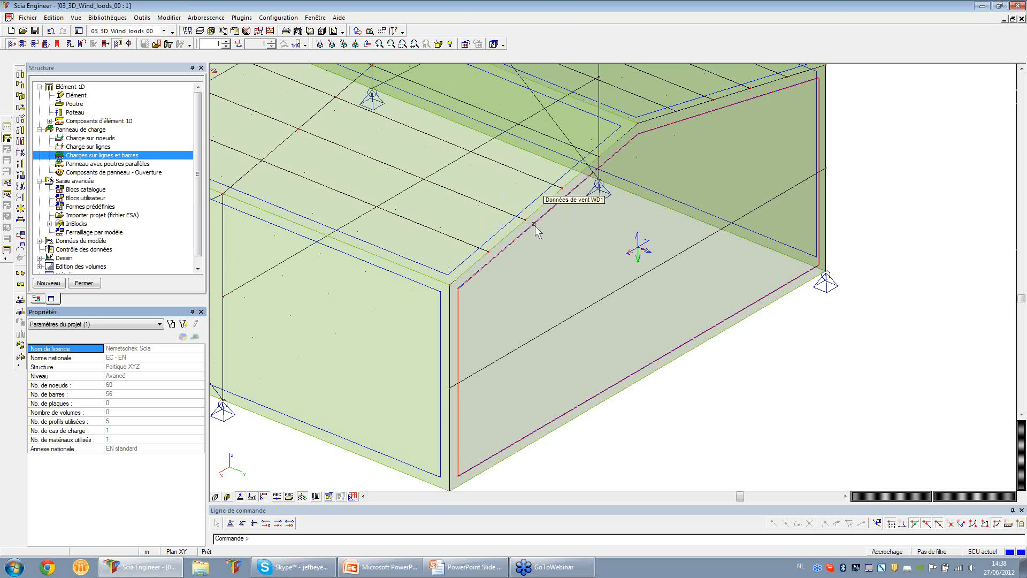
pyautogui.press('ctrl')
pyautogui.press('ctrl')
pyautogui.press('ctrl')
pyautogui.click(535, 225)
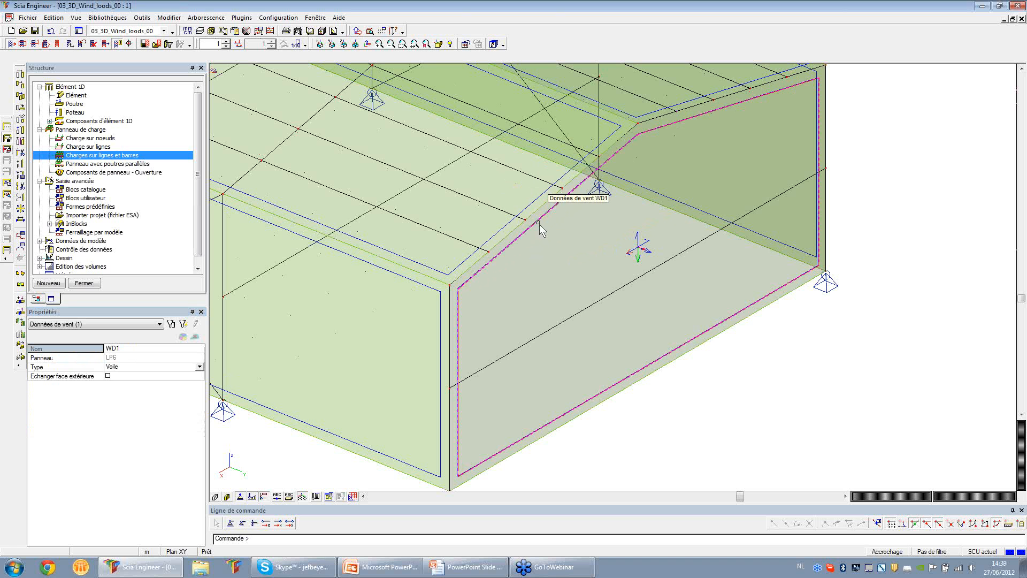
pyautogui.scroll(6, 642, 252)
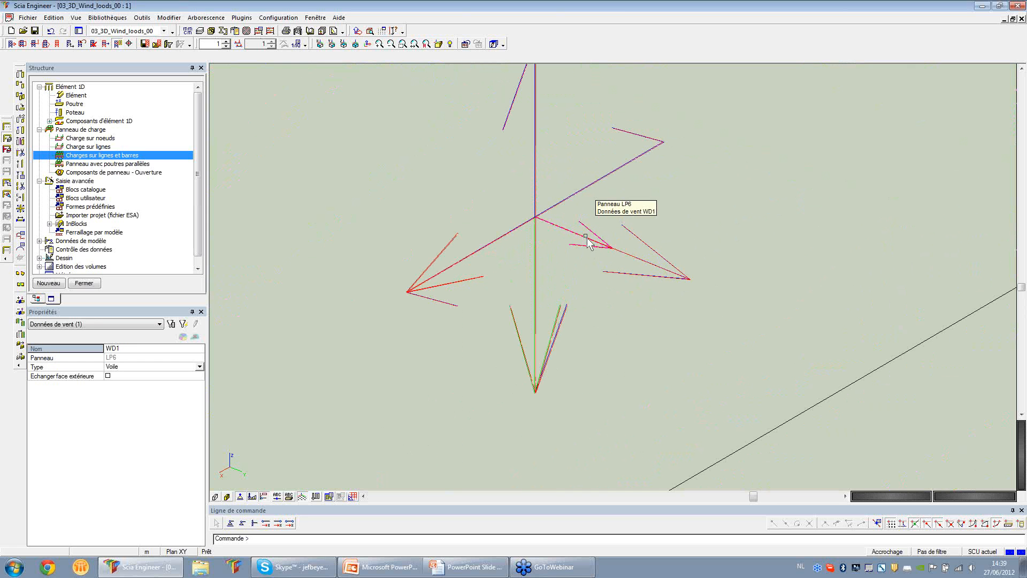
pyautogui.click(587, 237)
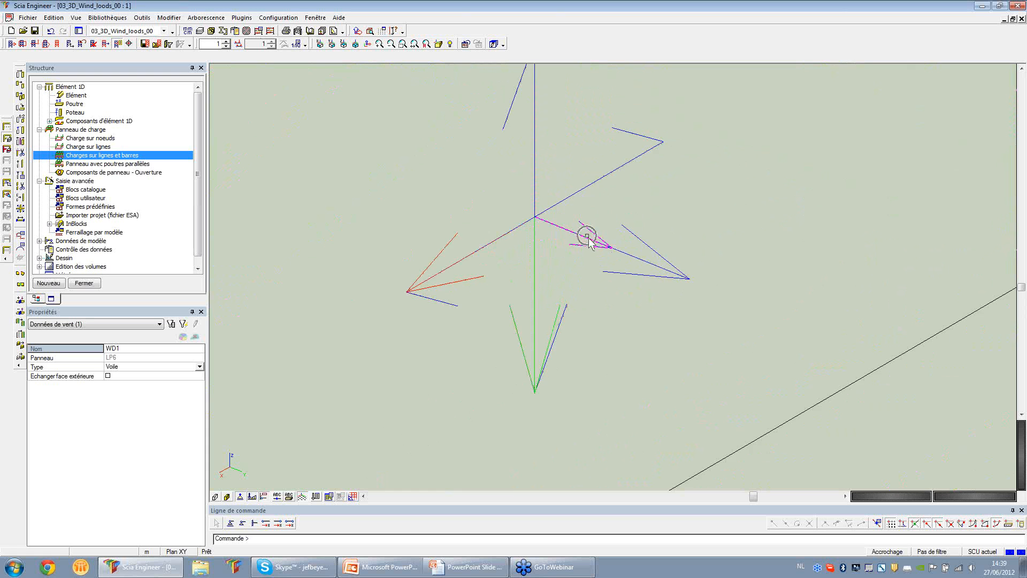
pyautogui.scroll(-5, 588, 244)
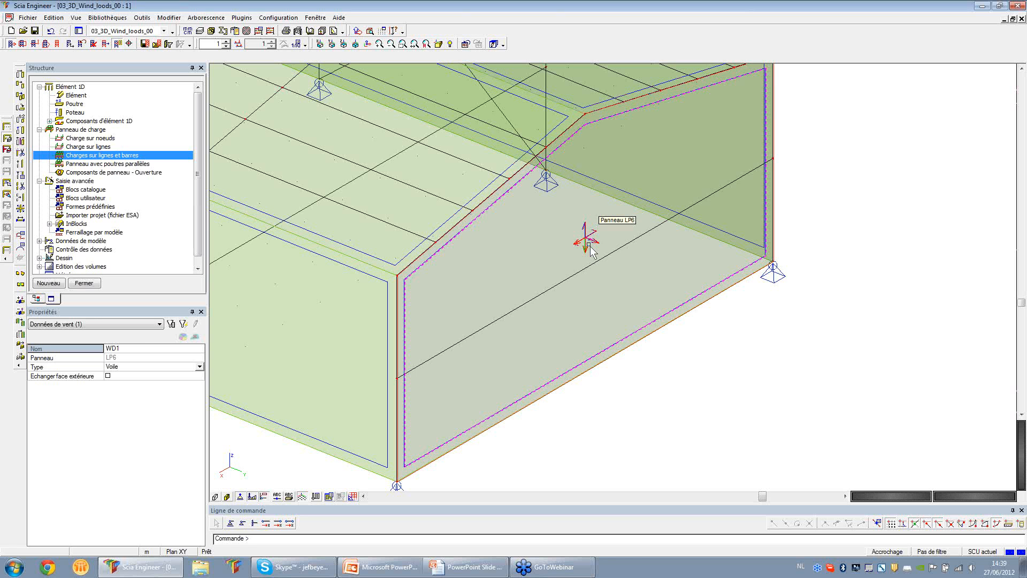
# Try the Echanger face extérieure option on wind data WD1 of gable panel LP6
pyautogui.click(108, 376)
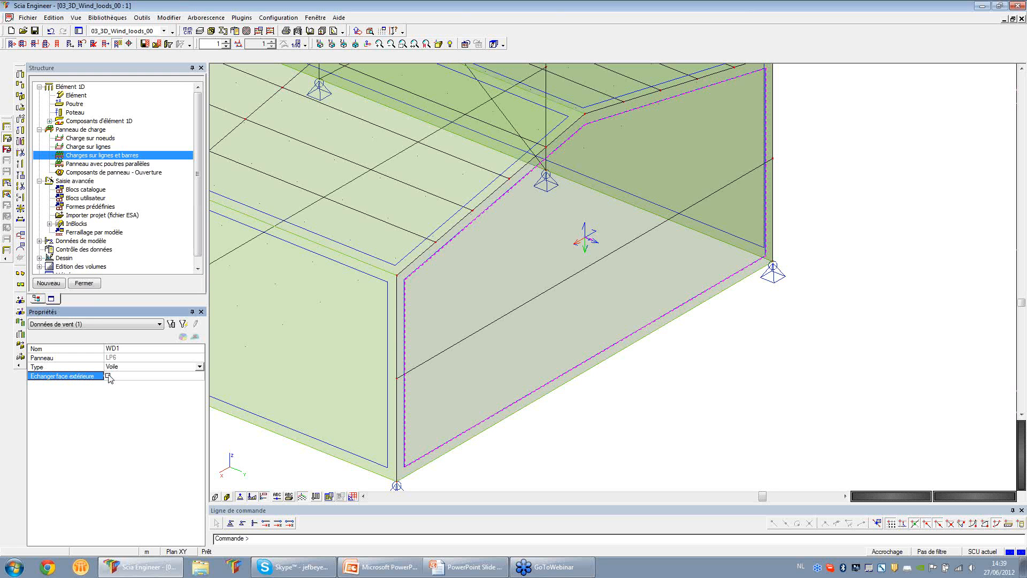
pyautogui.click(90, 383)
pyautogui.click(90, 383)
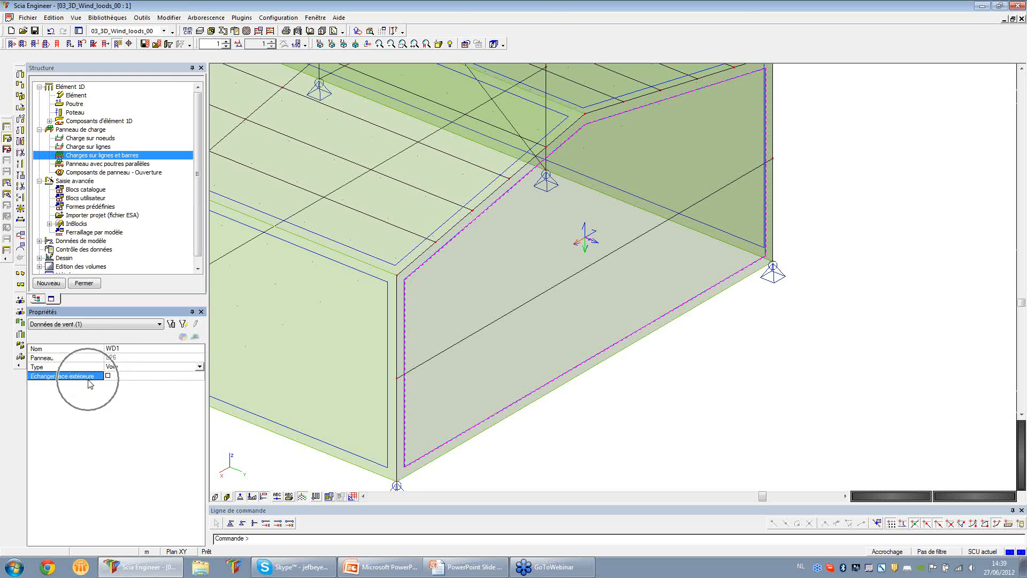
pyautogui.click(90, 383)
pyautogui.click(90, 383)
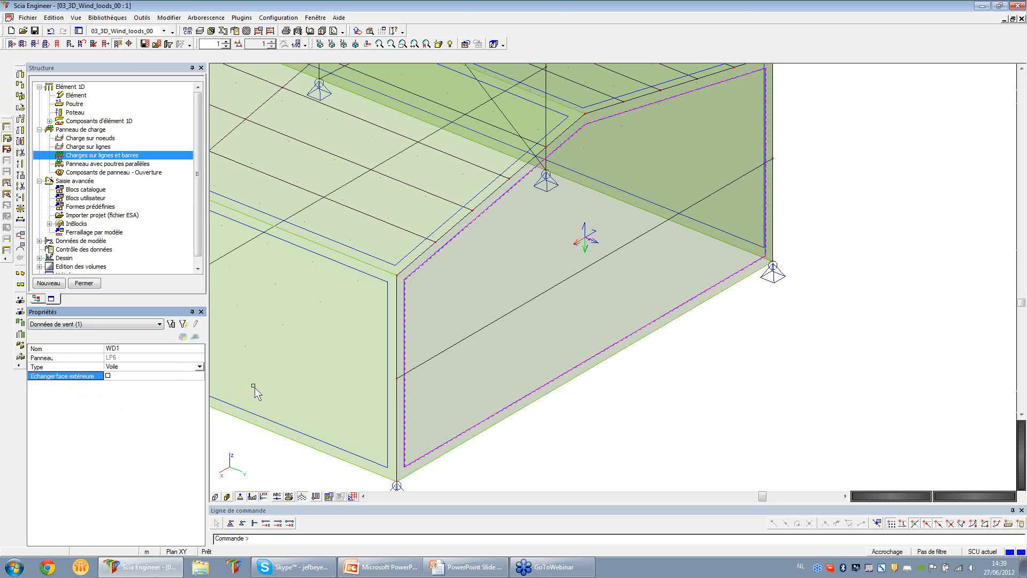
# Select all wind data of type Voile, check them on the hall's walls, and clear the selection
pyautogui.click(60, 368)
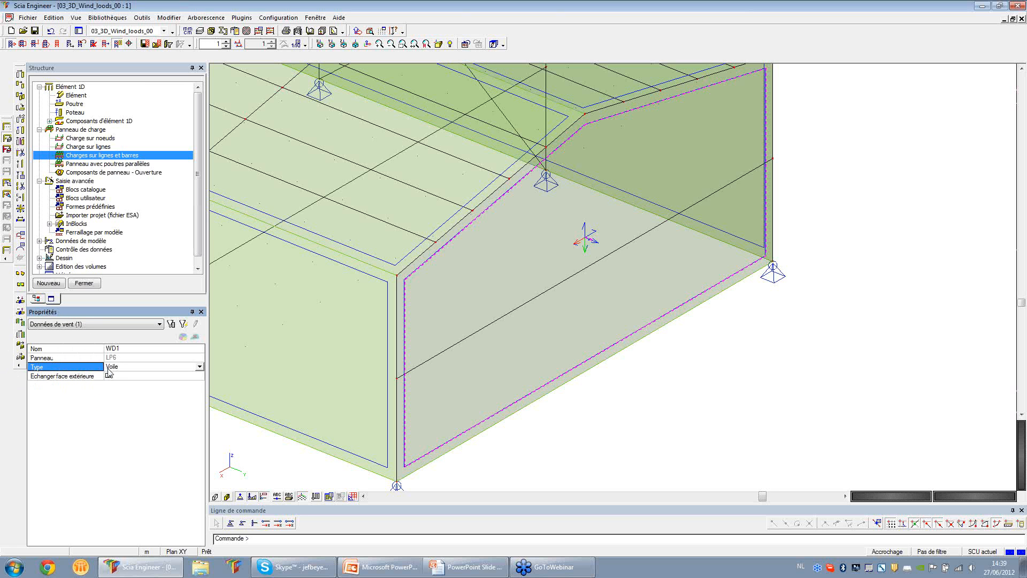
pyautogui.click(183, 324)
pyautogui.scroll(-3, 218, 355)
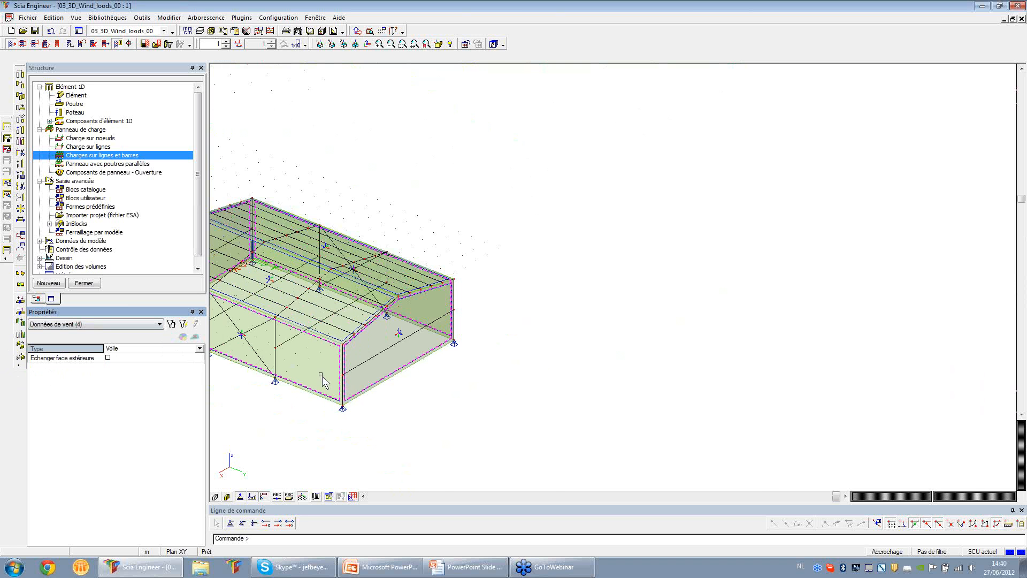
pyautogui.scroll(3, 276, 360)
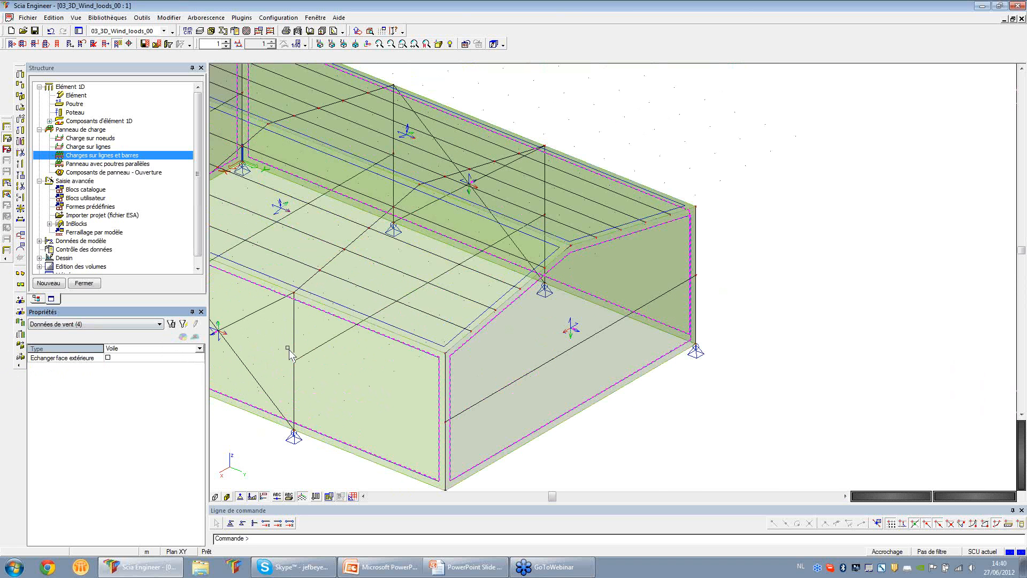
pyautogui.scroll(-3, 290, 375)
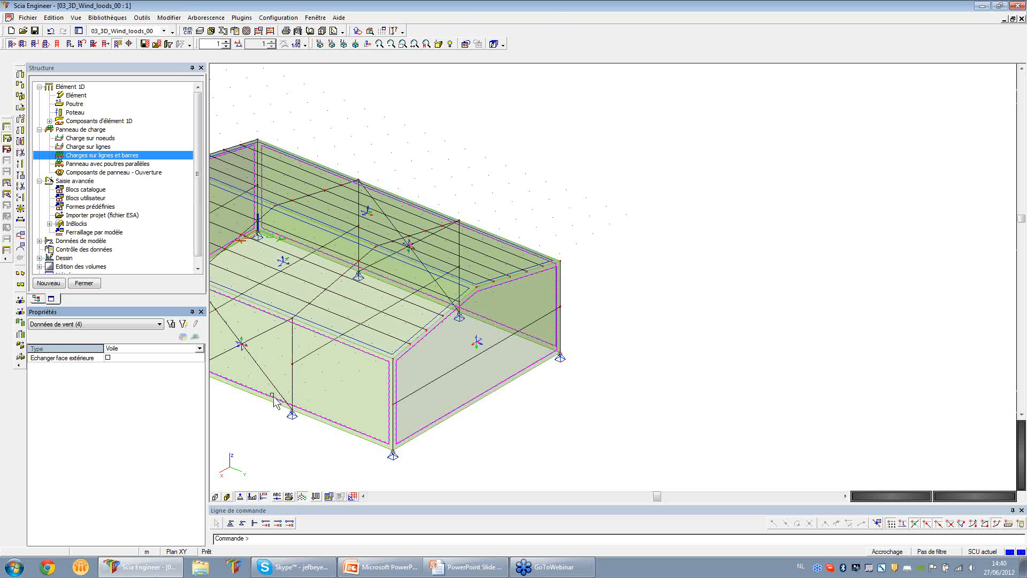
pyautogui.scroll(2, 436, 404)
pyautogui.moveTo(435, 404); pyautogui.dragTo(505, 420, button='middle')
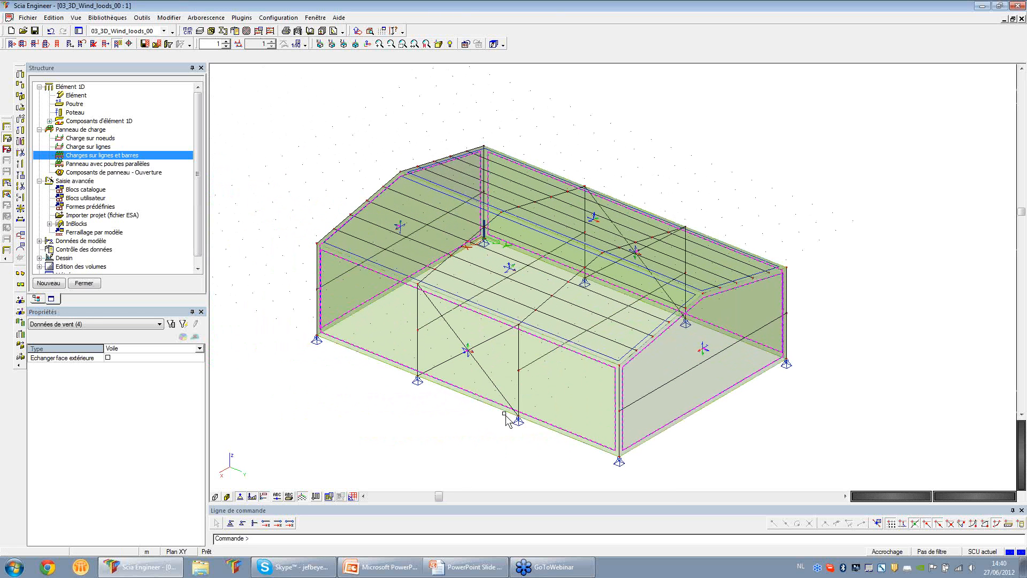
pyautogui.click(447, 392)
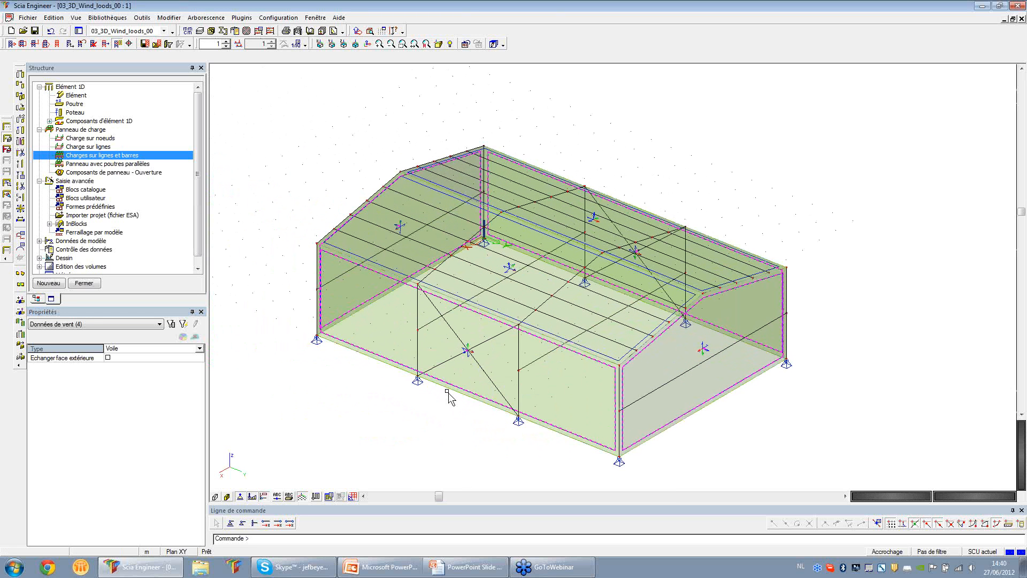
pyautogui.click(672, 374)
pyautogui.click(672, 374)
# Set the roof type to 2 pans for wind data WD4 and WD3 on the roof panels, and clear the selection
pyautogui.click(406, 209)
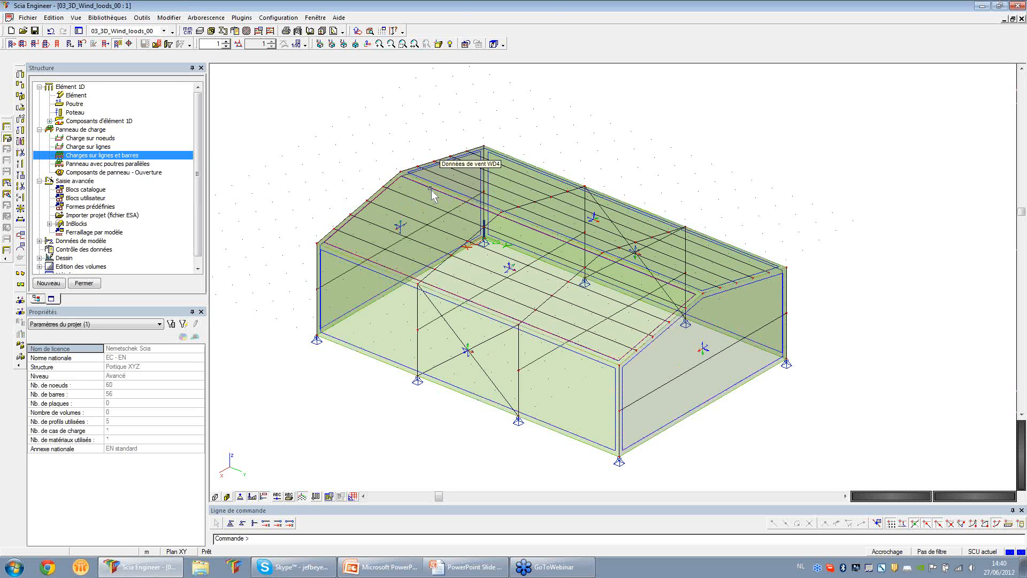
pyautogui.click(431, 189)
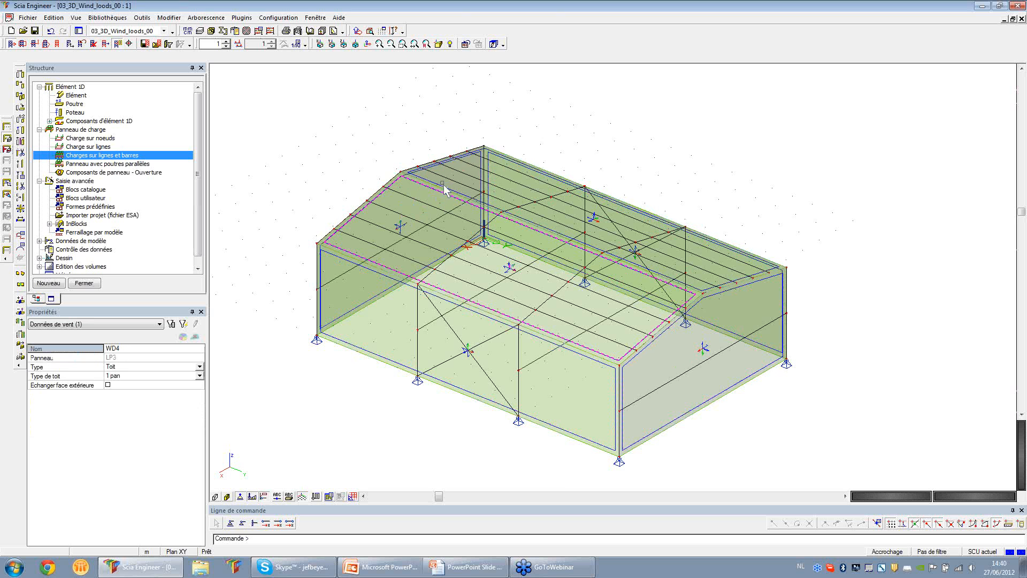
pyautogui.click(443, 192)
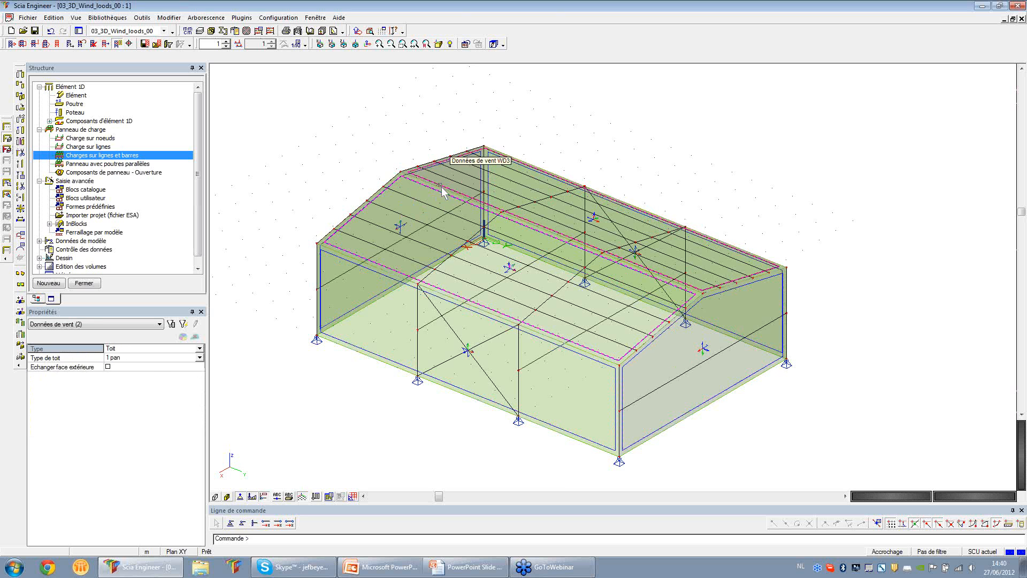
pyautogui.click(126, 352)
pyautogui.click(124, 358)
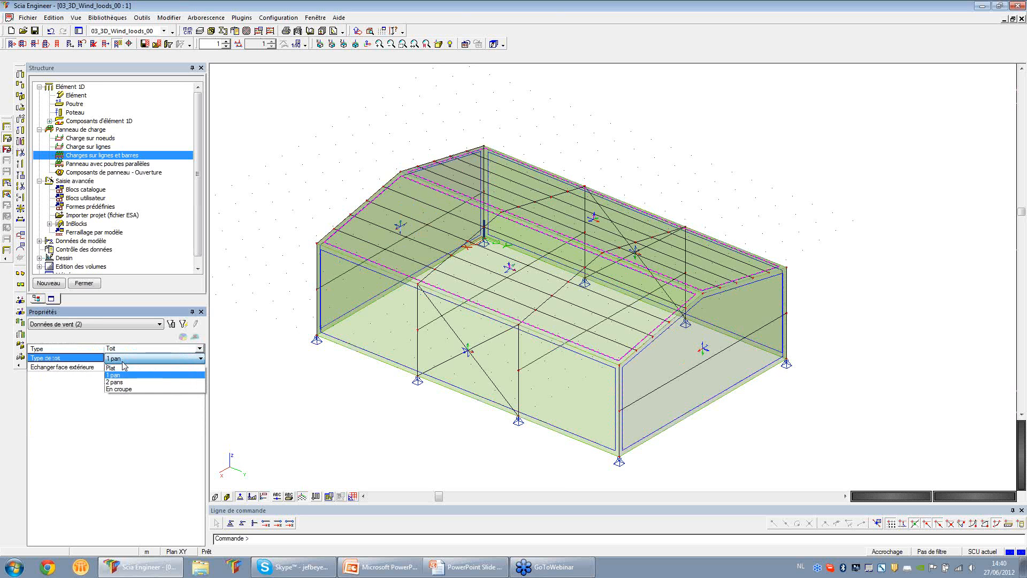
pyautogui.click(123, 382)
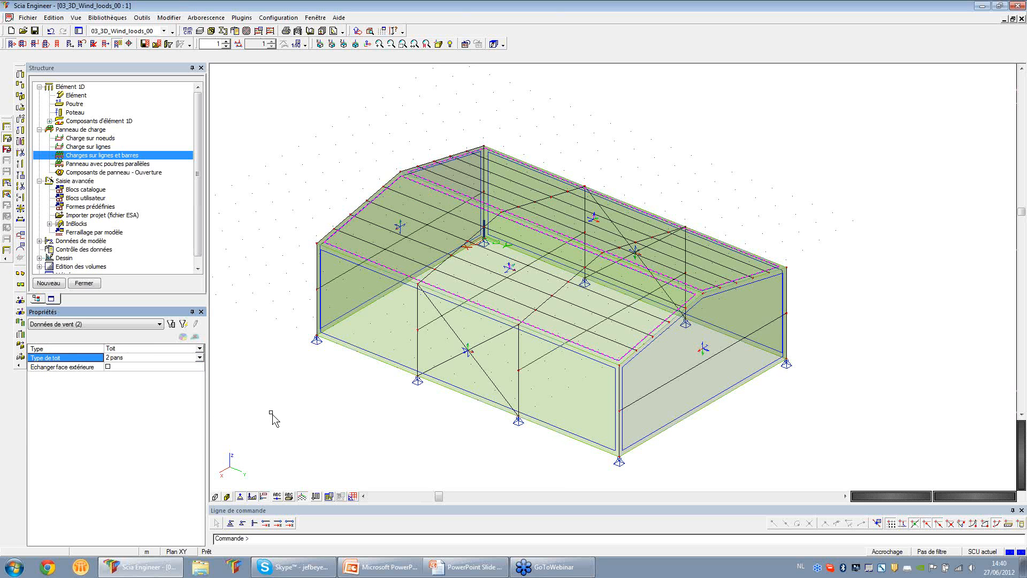
pyautogui.press('Escape')
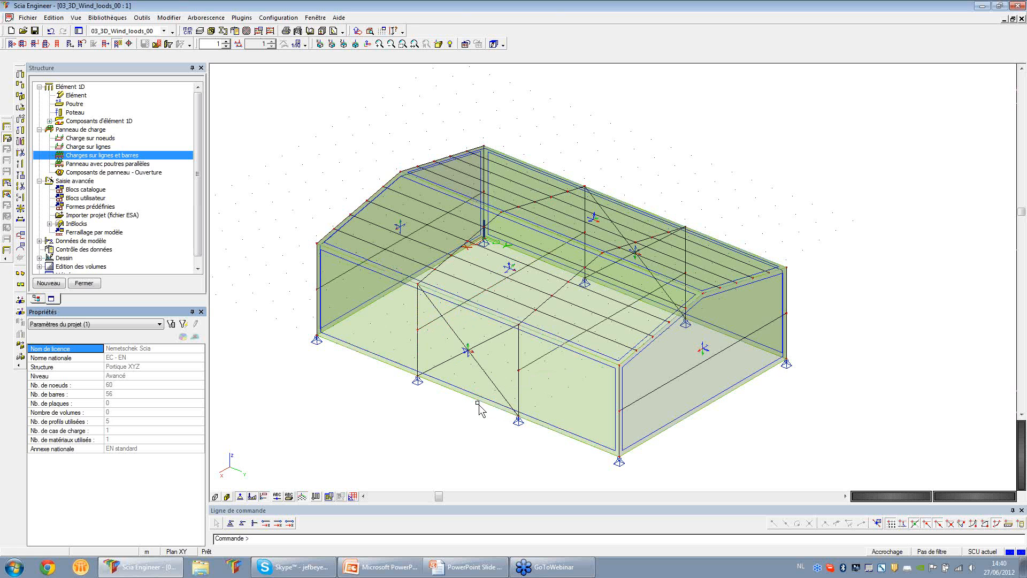
# Leave the structure service and open the EN 1991-1-4 wind settings of the project's Standaard EN national annex
pyautogui.click(84, 284)
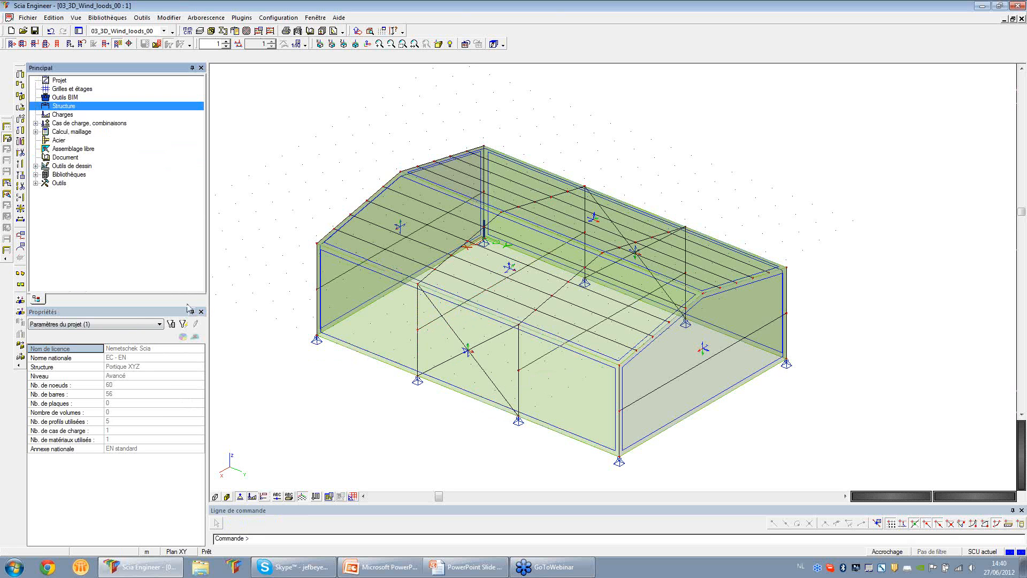
pyautogui.click(59, 81)
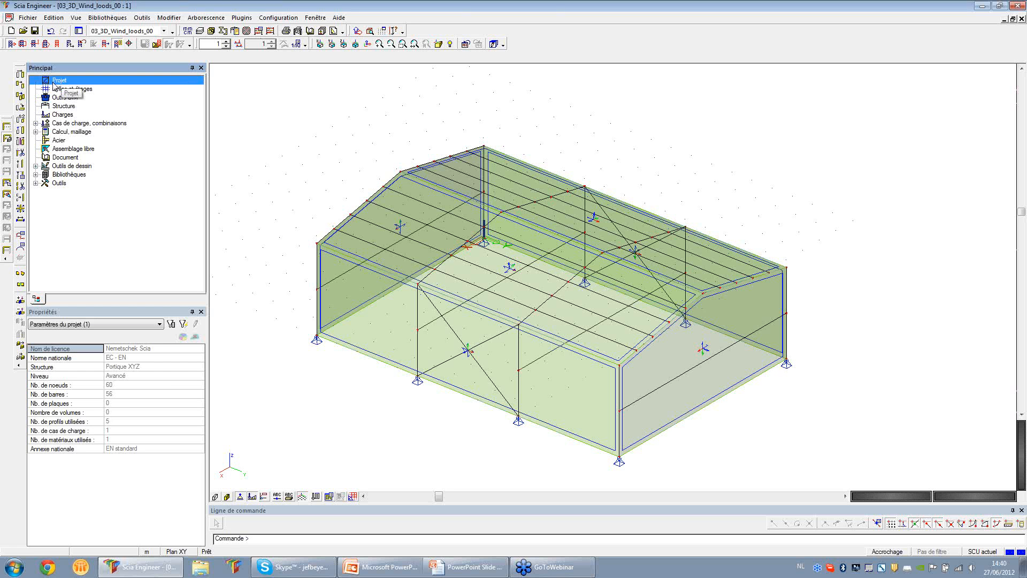
pyautogui.doubleClick(56, 85)
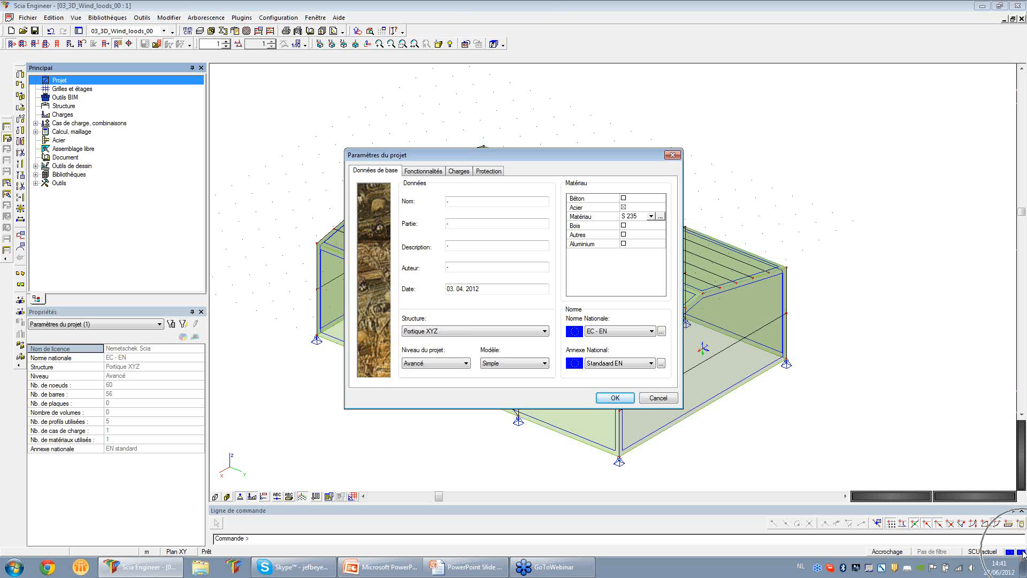
pyautogui.click(661, 364)
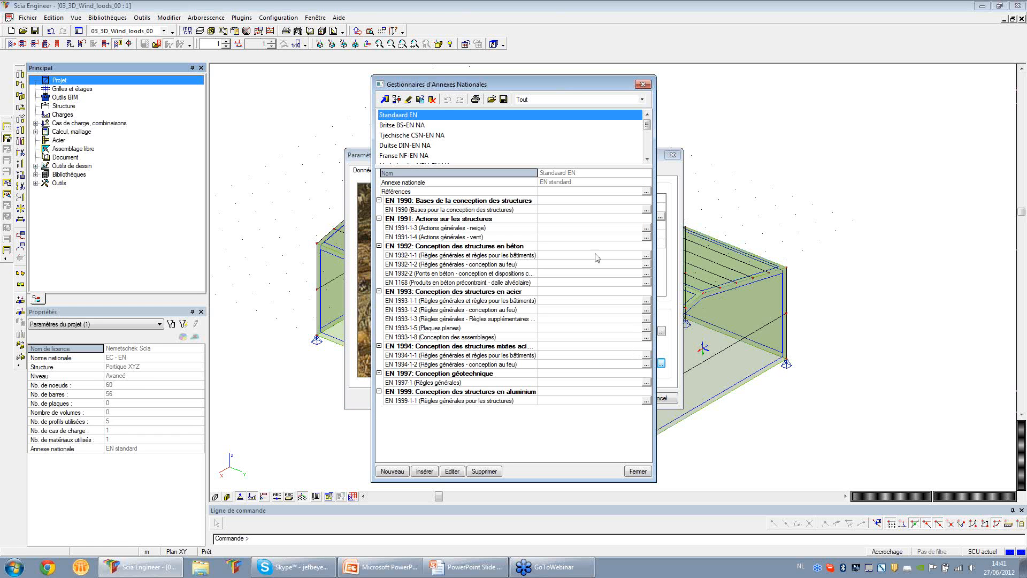
pyautogui.click(442, 237)
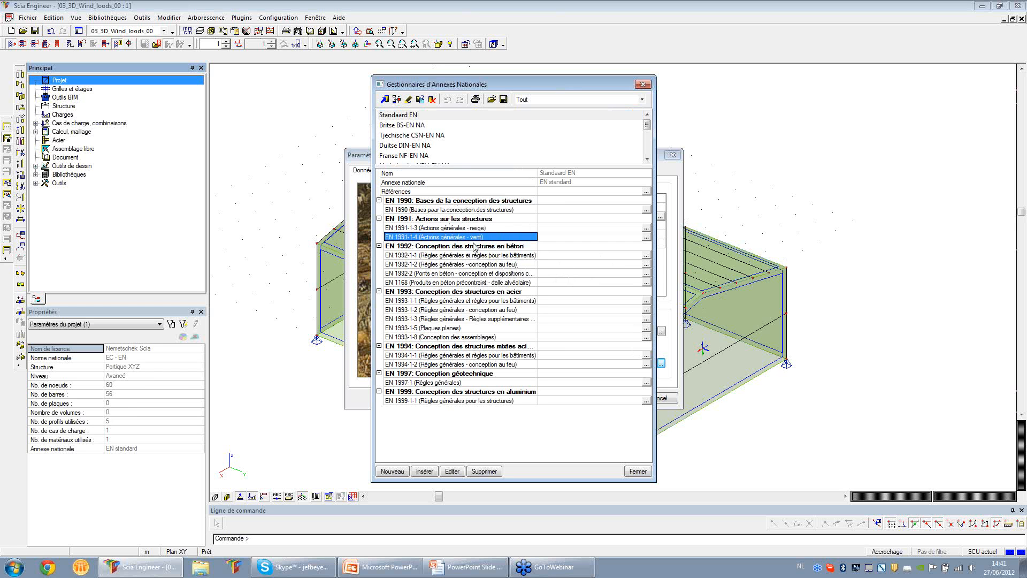
pyautogui.click(646, 237)
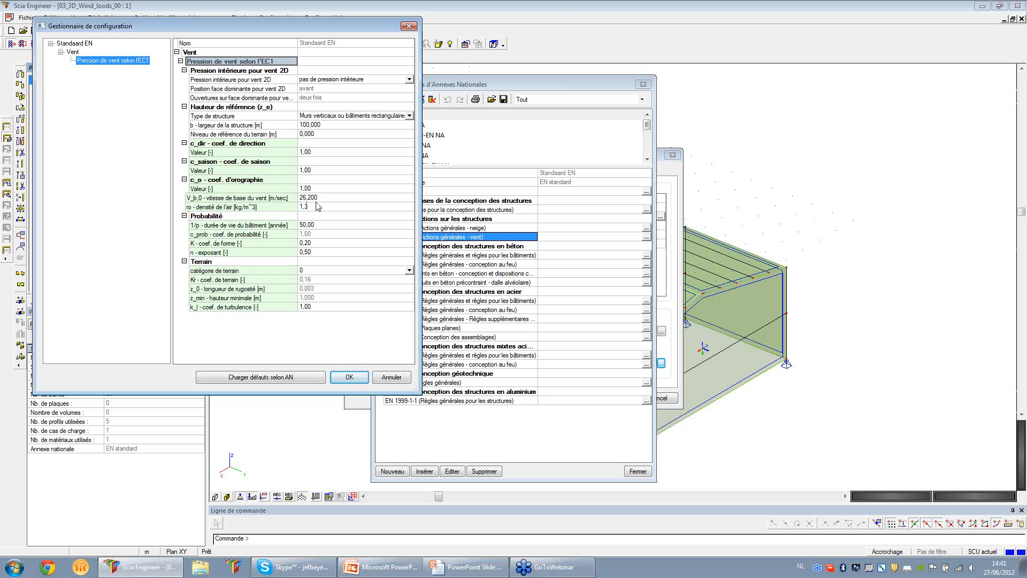
# Set the base wind speed V_b,0 to 26 m/s, check the air density and exponent n, and close the annex and project settings
pyautogui.click(323, 197)
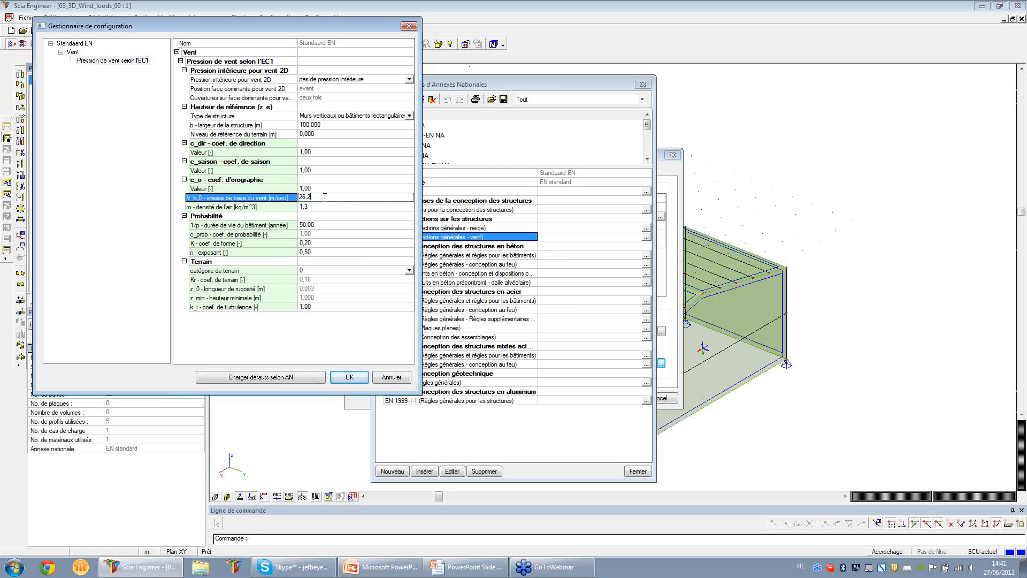
pyautogui.press('Return')
pyautogui.click(316, 207)
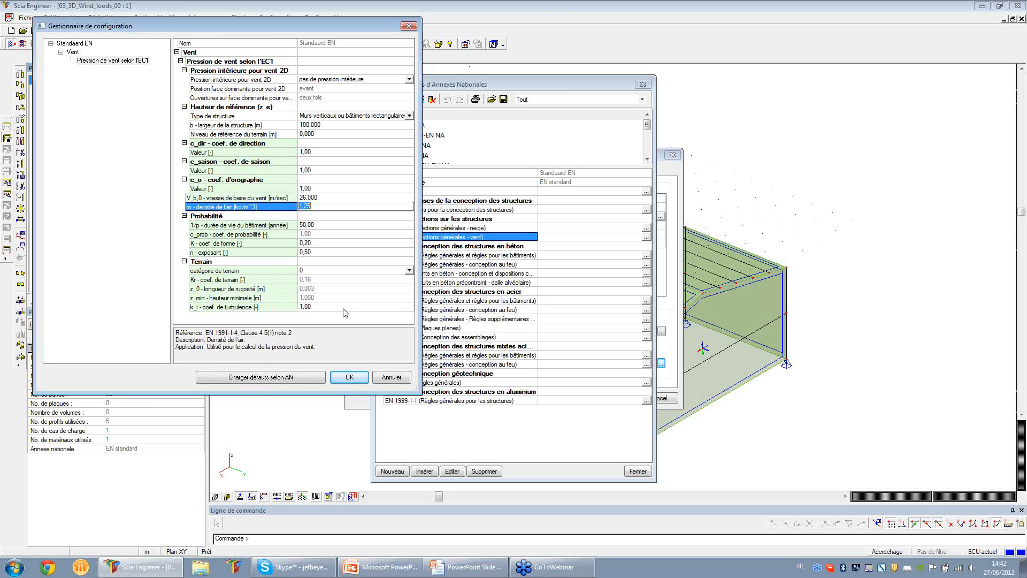
pyautogui.click(315, 252)
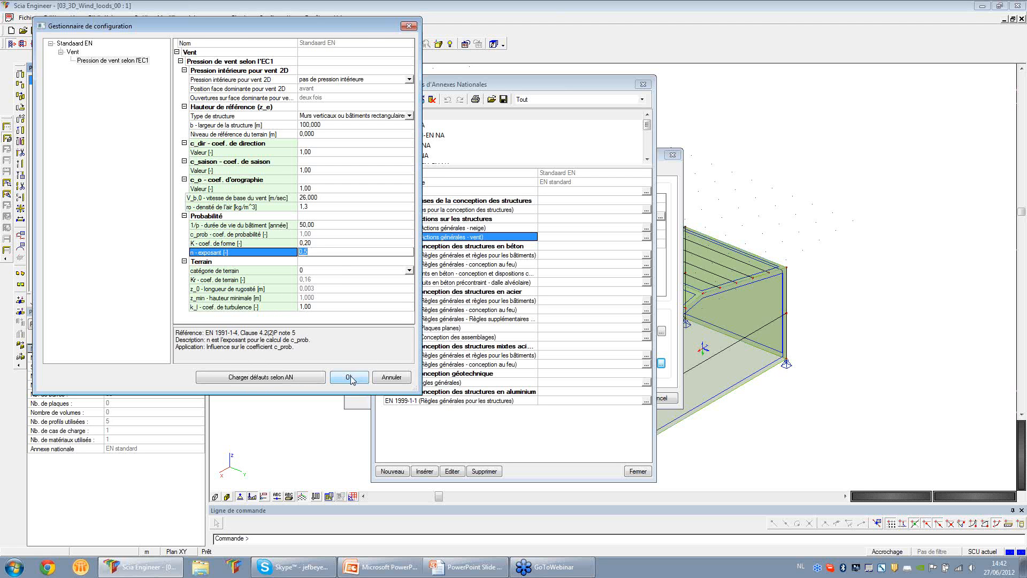
pyautogui.click(351, 379)
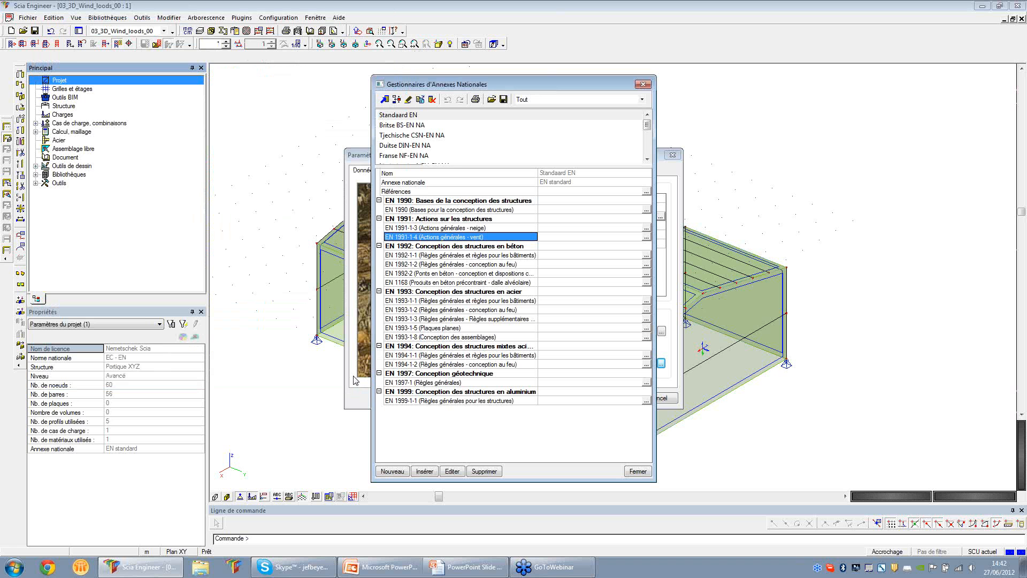
pyautogui.click(638, 470)
pyautogui.click(664, 399)
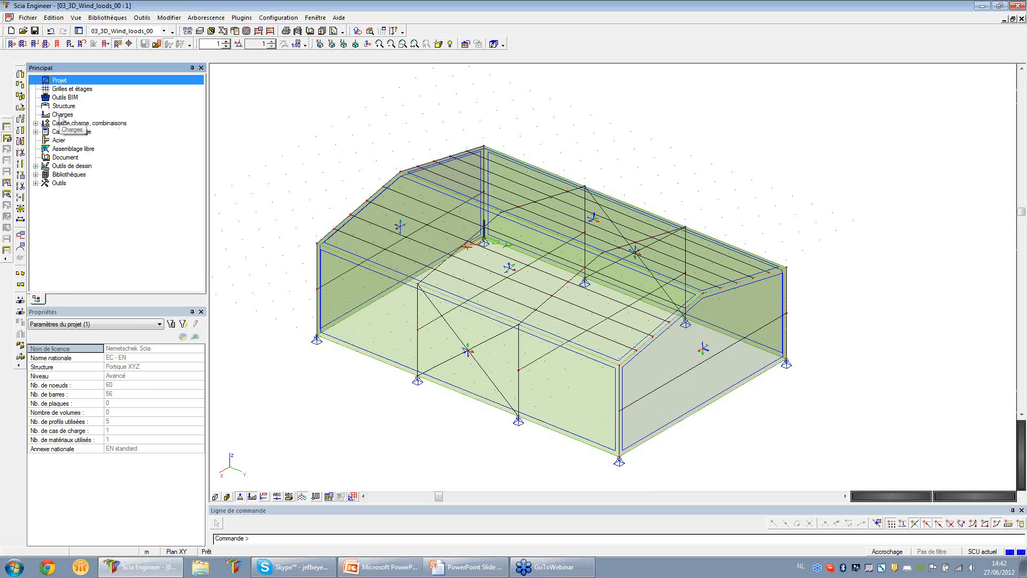
# Add 3D wind load cases for directions 0, 90, 180 and 270 with every CPE/CPI combination, CPI 0,20 and -0,30, and the Standard method
pyautogui.doubleClick(59, 116)
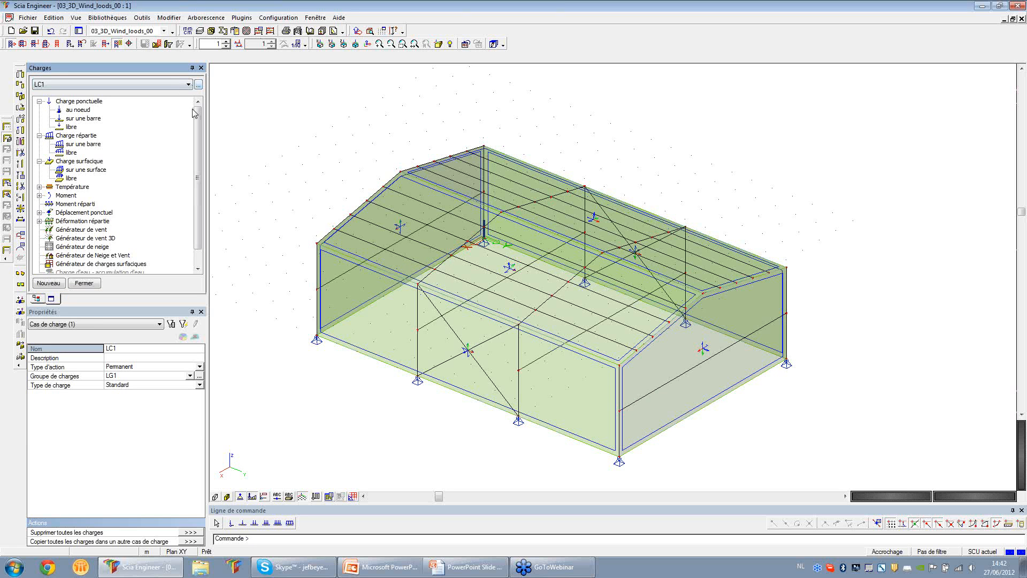
pyautogui.scroll(-2, 196, 161)
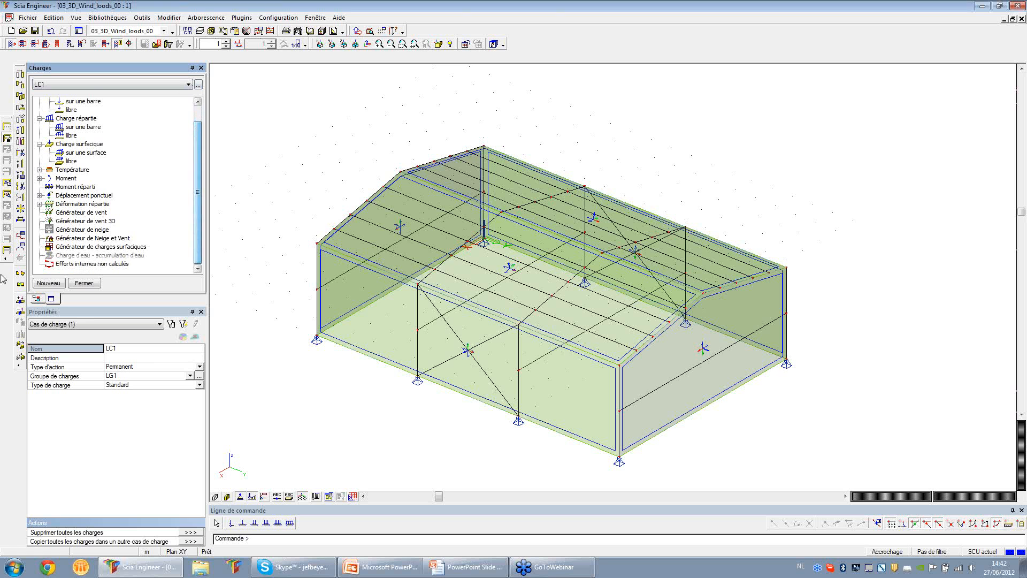
pyautogui.click(65, 222)
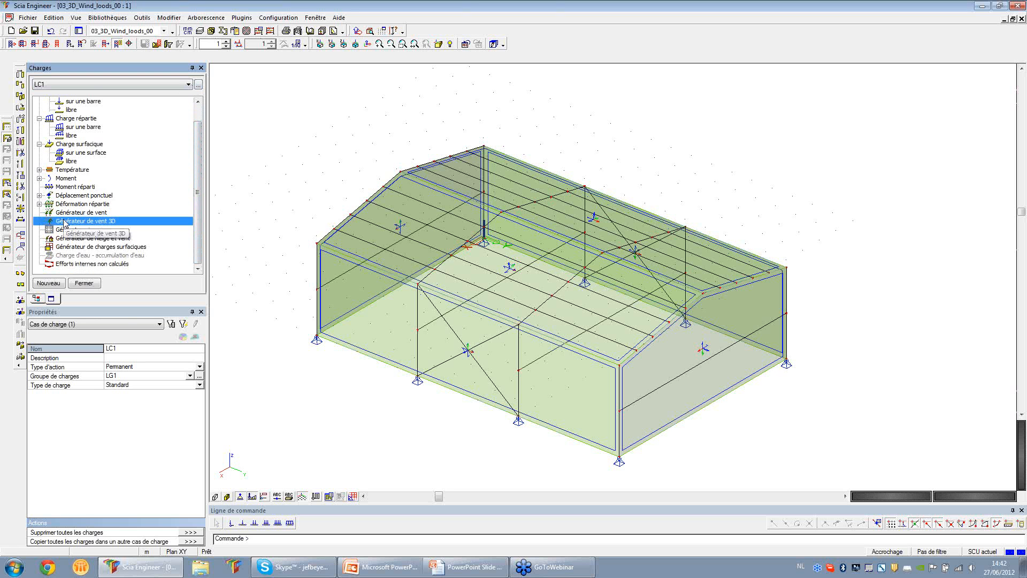
pyautogui.doubleClick(66, 222)
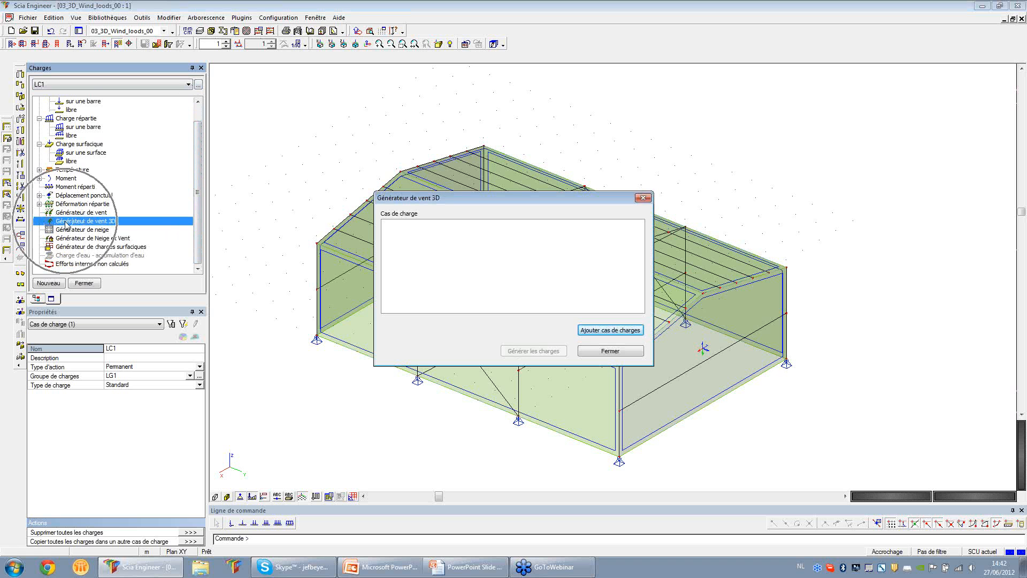
pyautogui.click(598, 332)
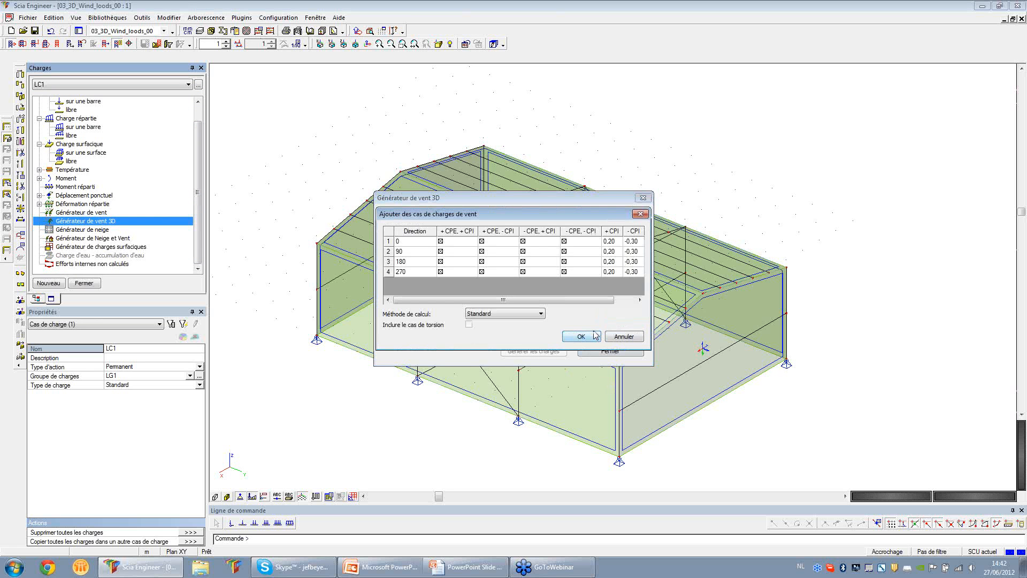
pyautogui.moveTo(488, 220); pyautogui.dragTo(518, 265)
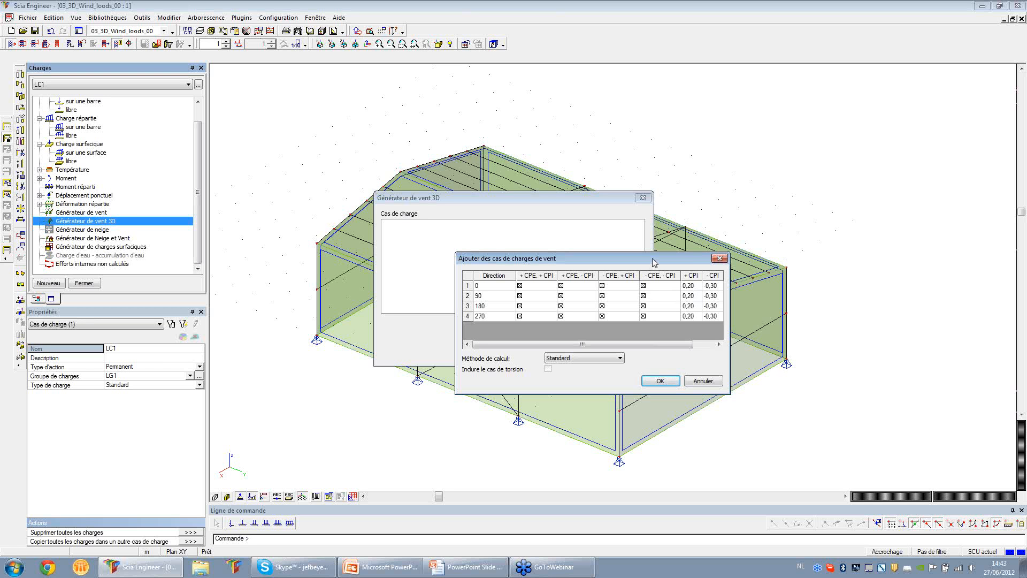
pyautogui.click(661, 381)
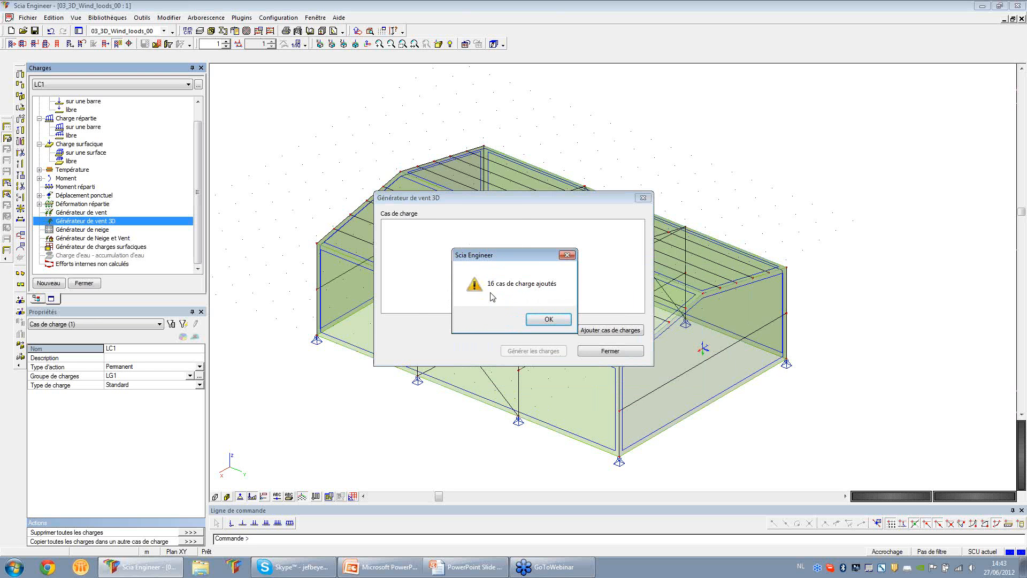
pyautogui.click(545, 320)
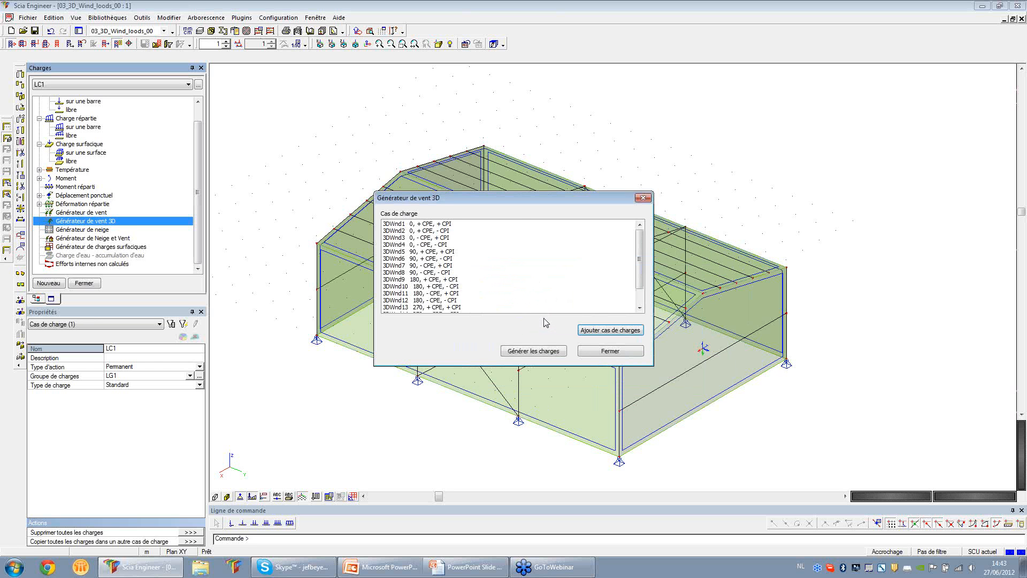
pyautogui.click(608, 352)
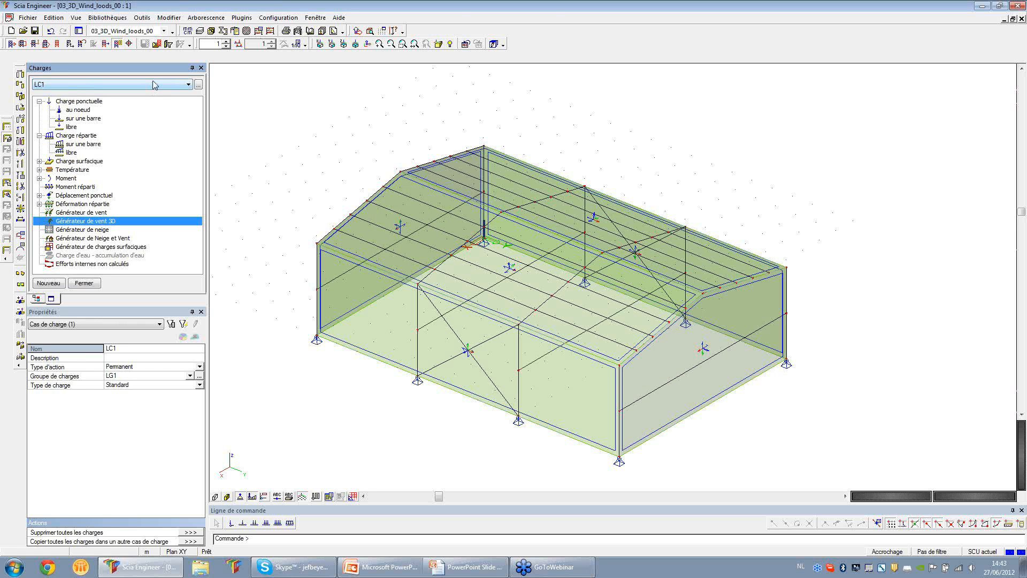
# Review the properties of load cases 3DWnd6, 3DWnd9 and 3DWnd14, leaving 3DWnd14 active
pyautogui.click(155, 84)
pyautogui.click(158, 135)
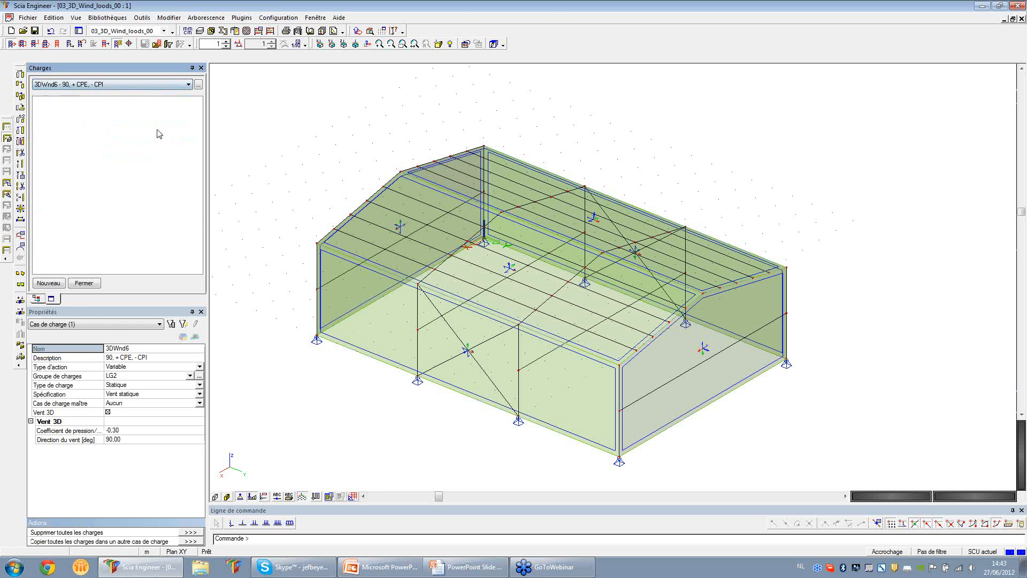
pyautogui.click(140, 84)
pyautogui.click(138, 156)
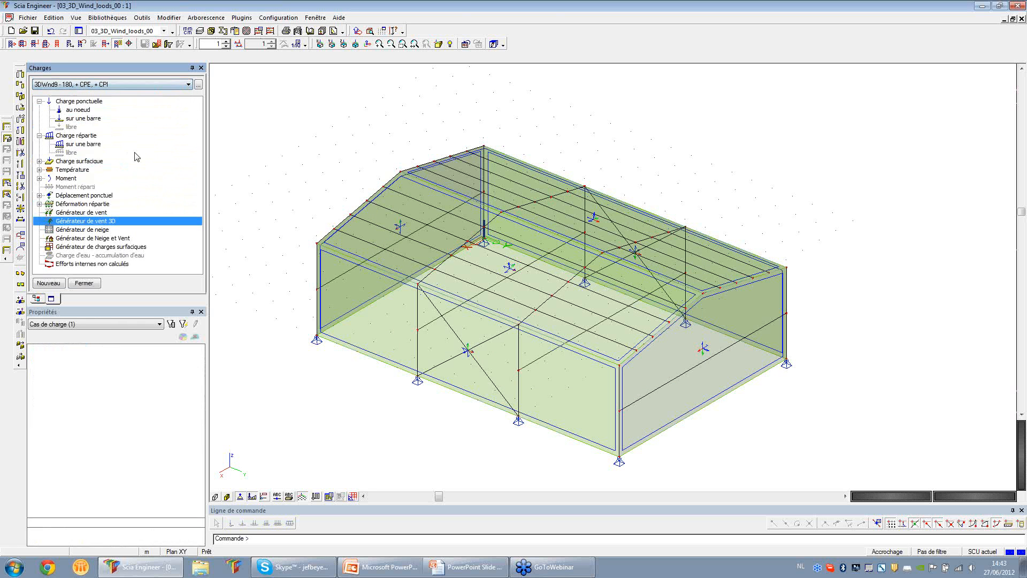
pyautogui.click(134, 85)
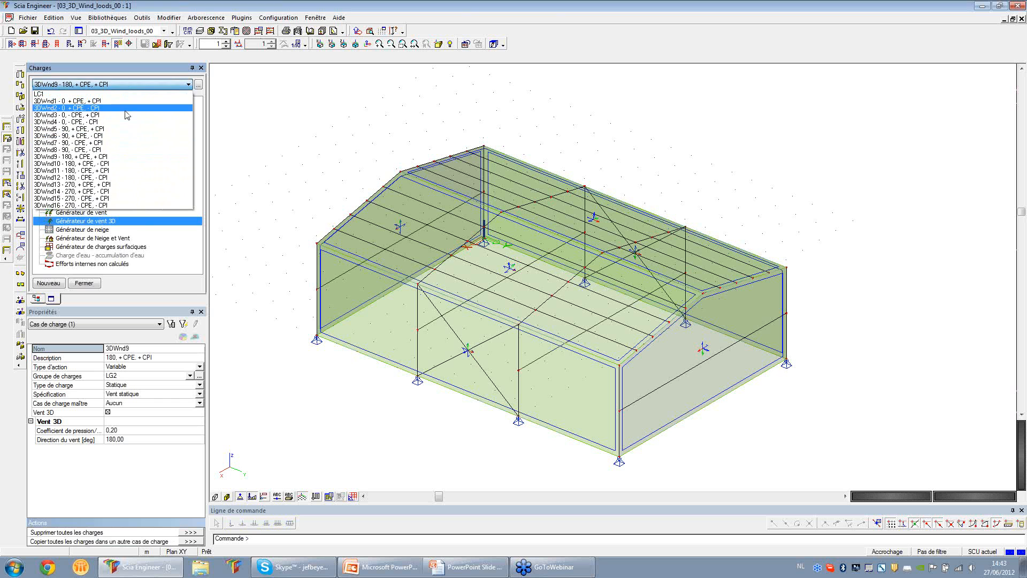
pyautogui.click(128, 194)
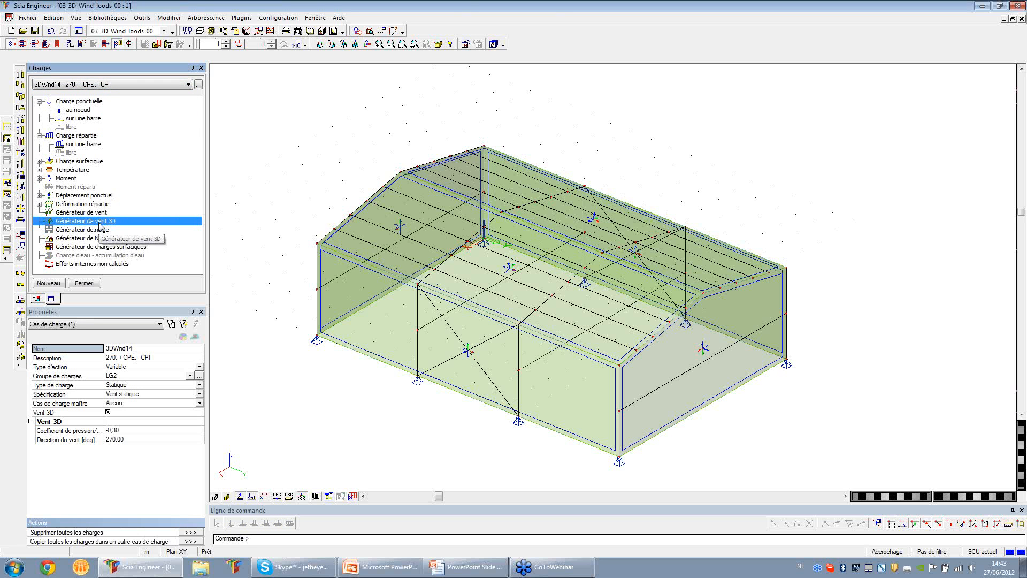
# Generate the loads for the 3D wind load cases and inspect 3DWnd14's loads near the hall's front gable
pyautogui.doubleClick(99, 223)
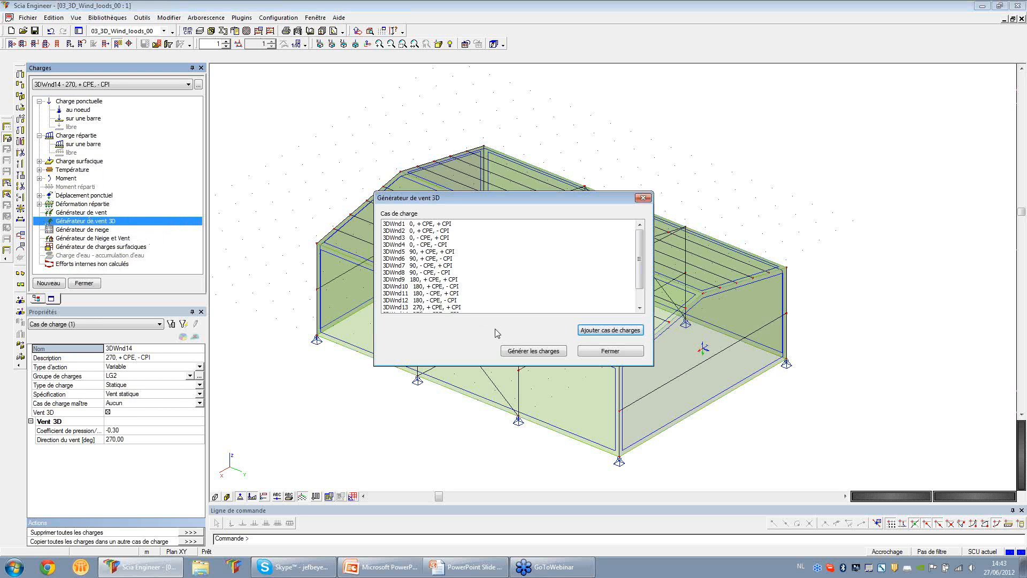
pyautogui.click(437, 282)
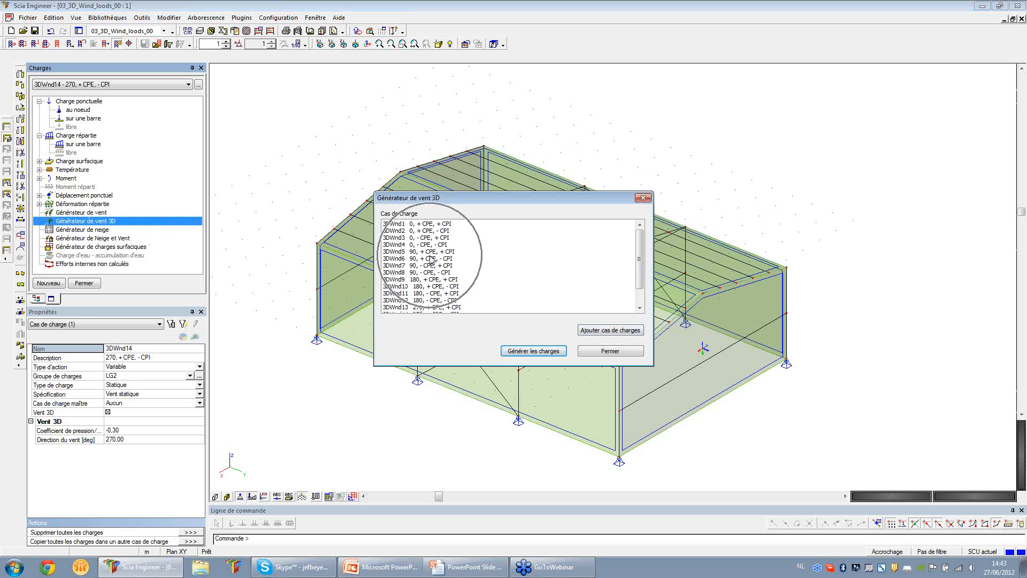
pyautogui.click(522, 352)
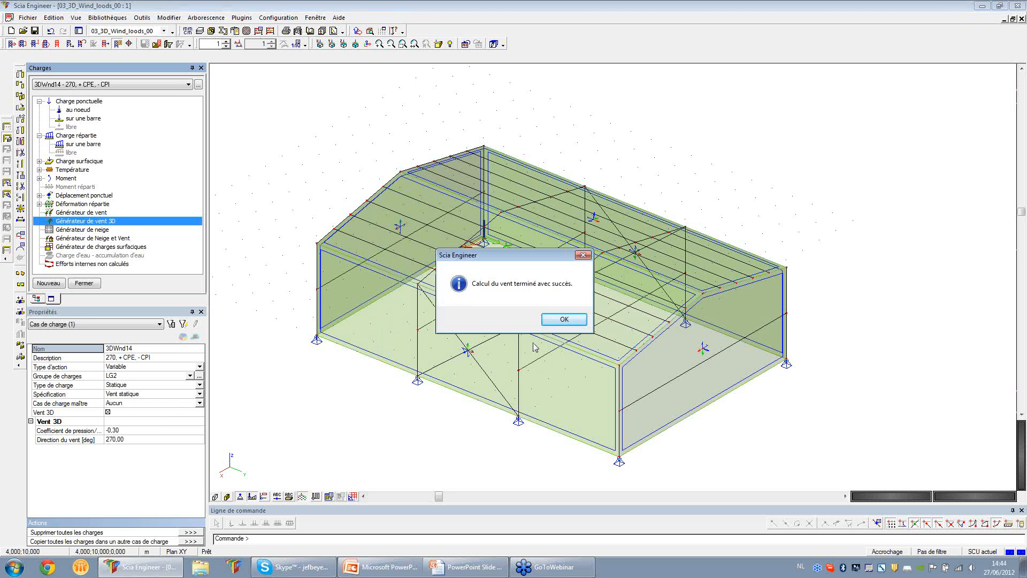
pyautogui.click(564, 320)
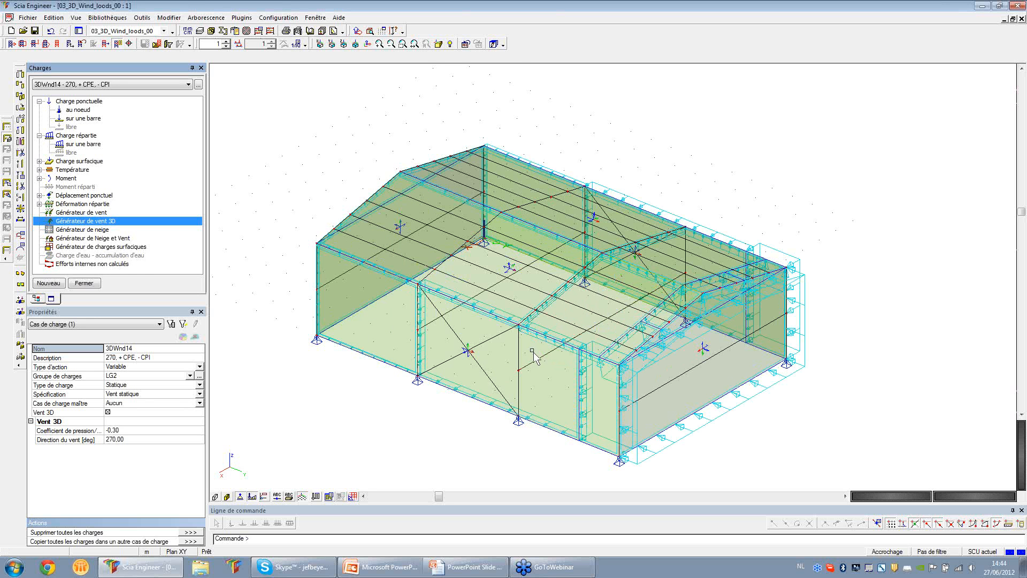
pyautogui.scroll(2, 622, 396)
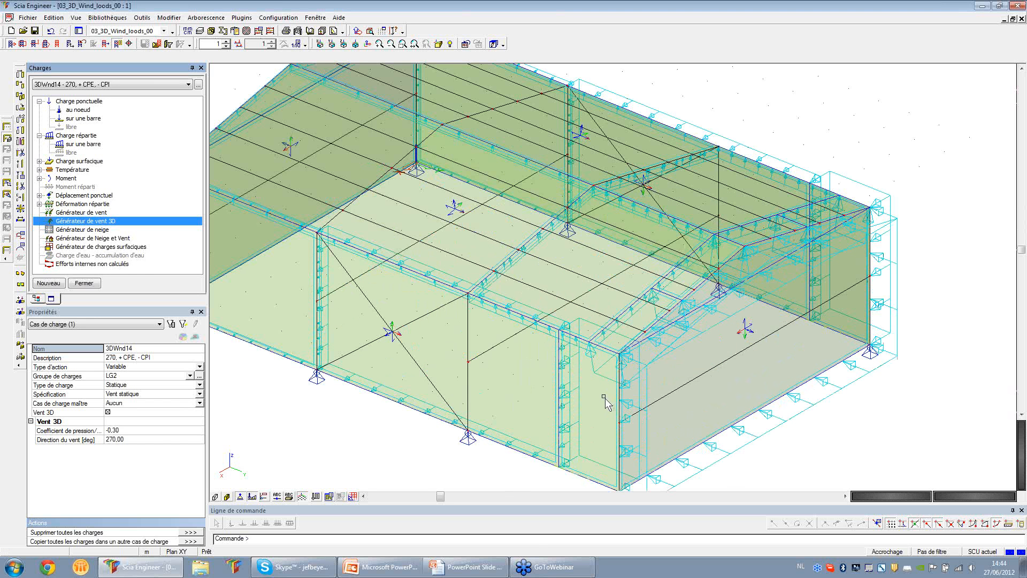
# Select wind data WD5 on the hall's long side wall and open its zone editor
pyautogui.scroll(1, 604, 393)
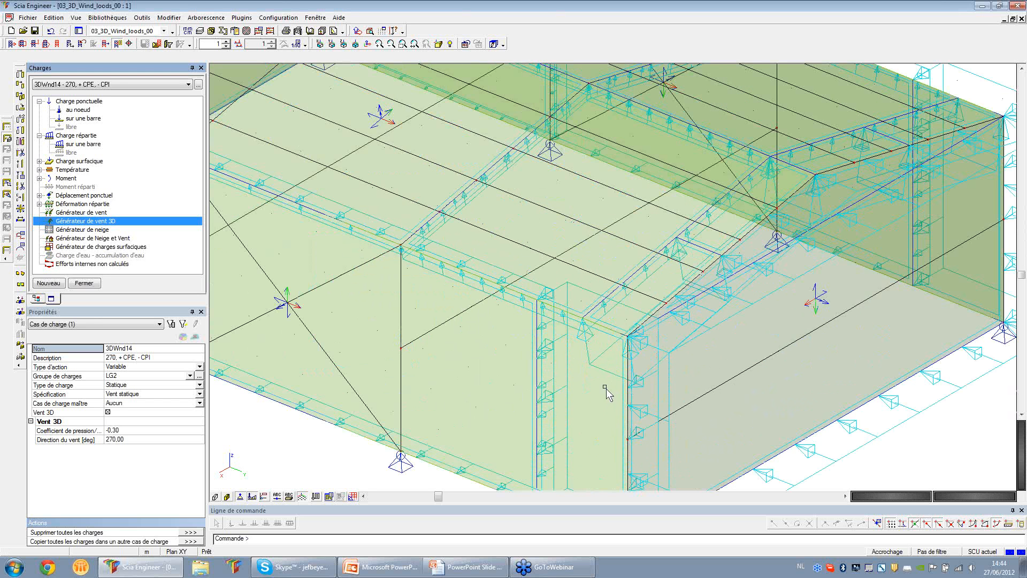
pyautogui.scroll(-3, 615, 383)
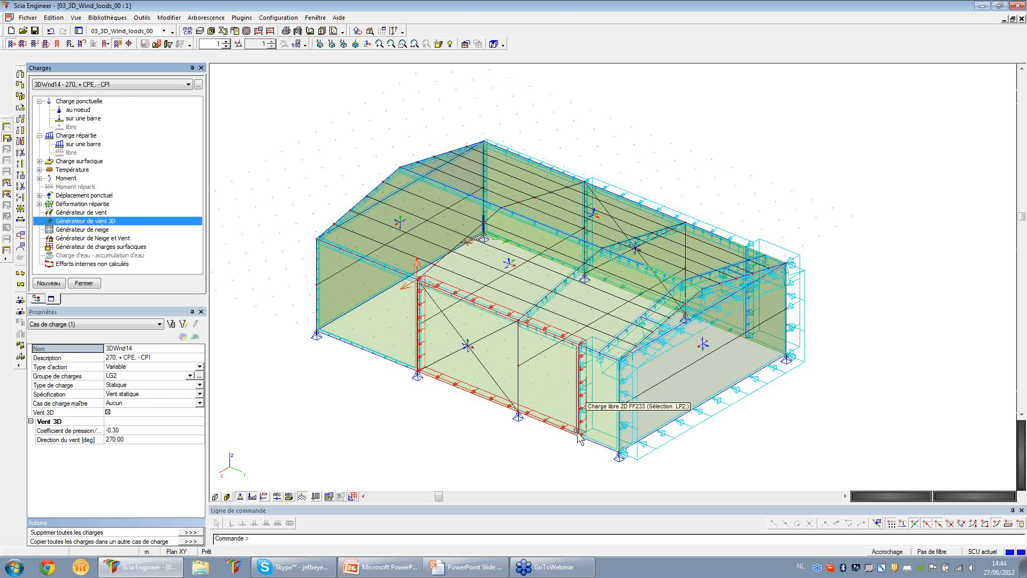
pyautogui.scroll(2, 585, 440)
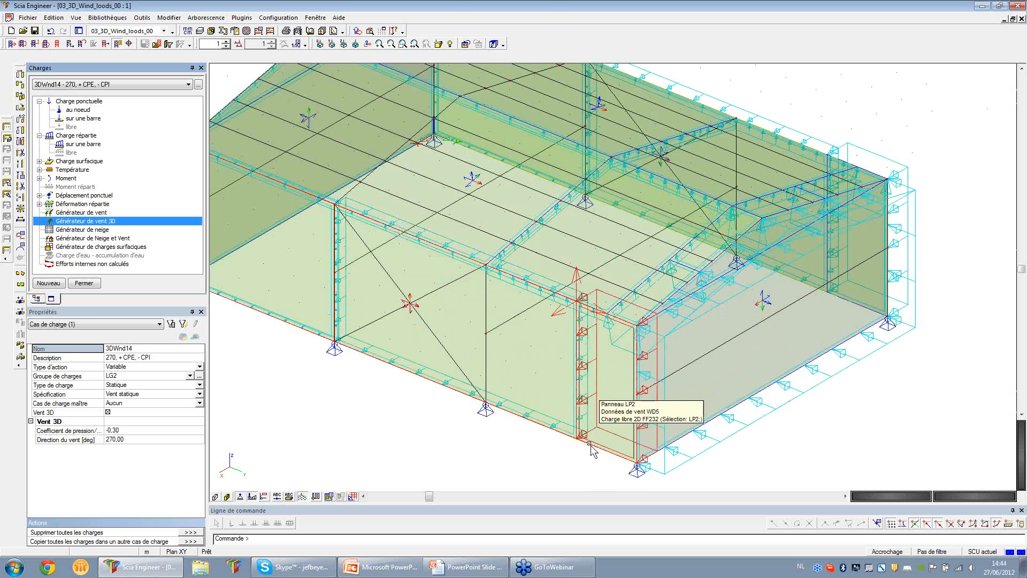
pyautogui.scroll(2, 593, 448)
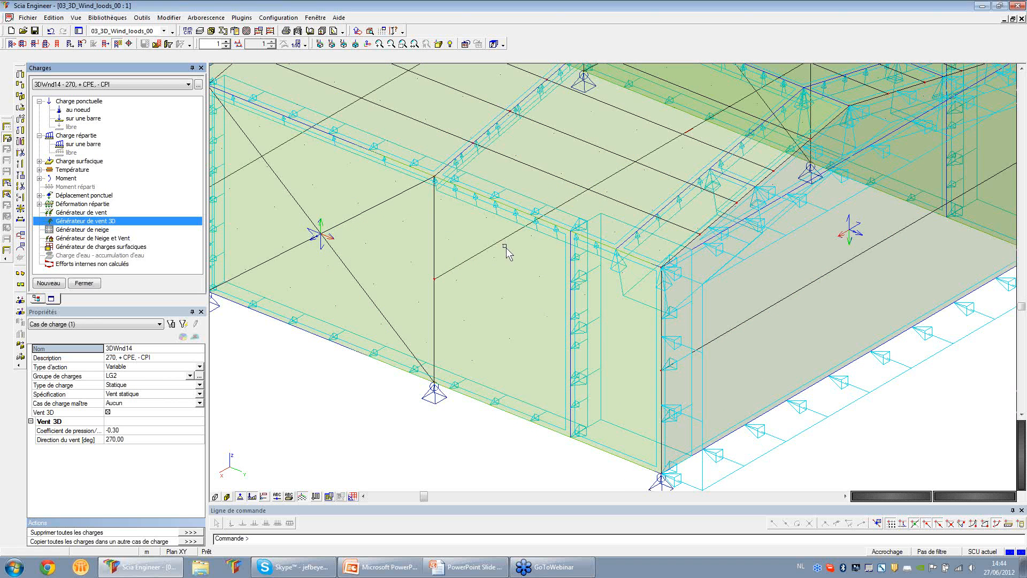
pyautogui.scroll(2, 558, 287)
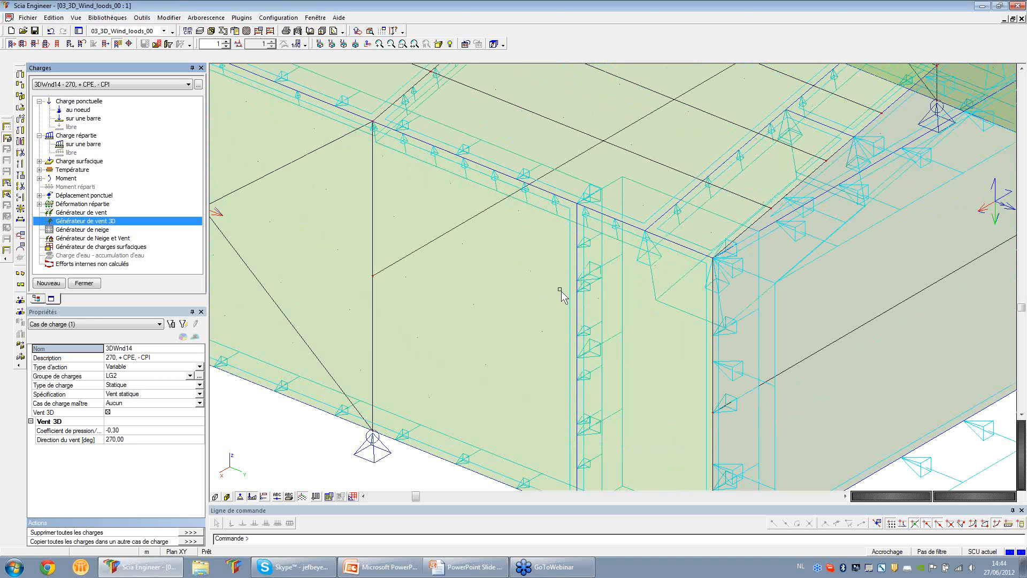
pyautogui.click(579, 264)
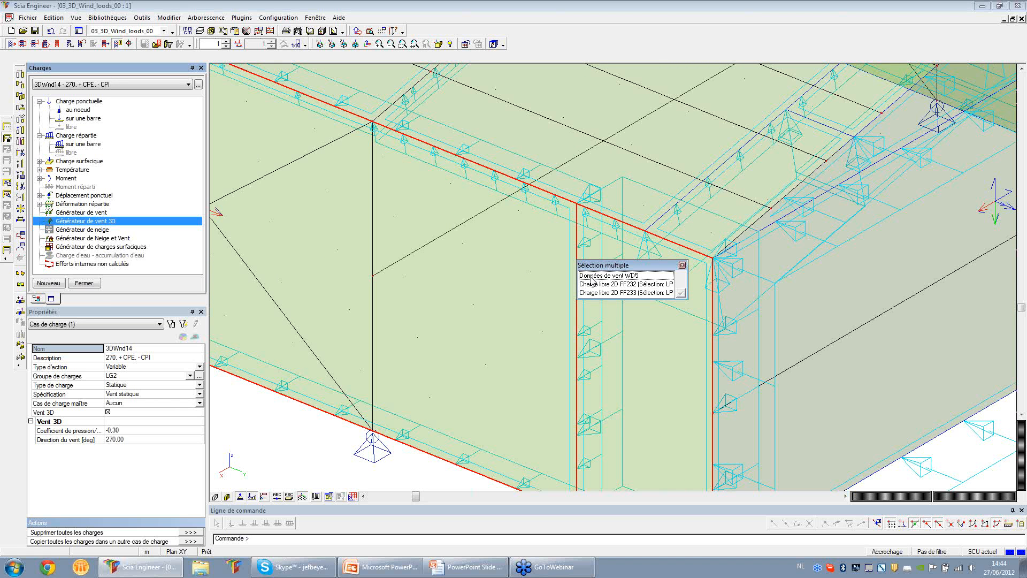
pyautogui.click(592, 276)
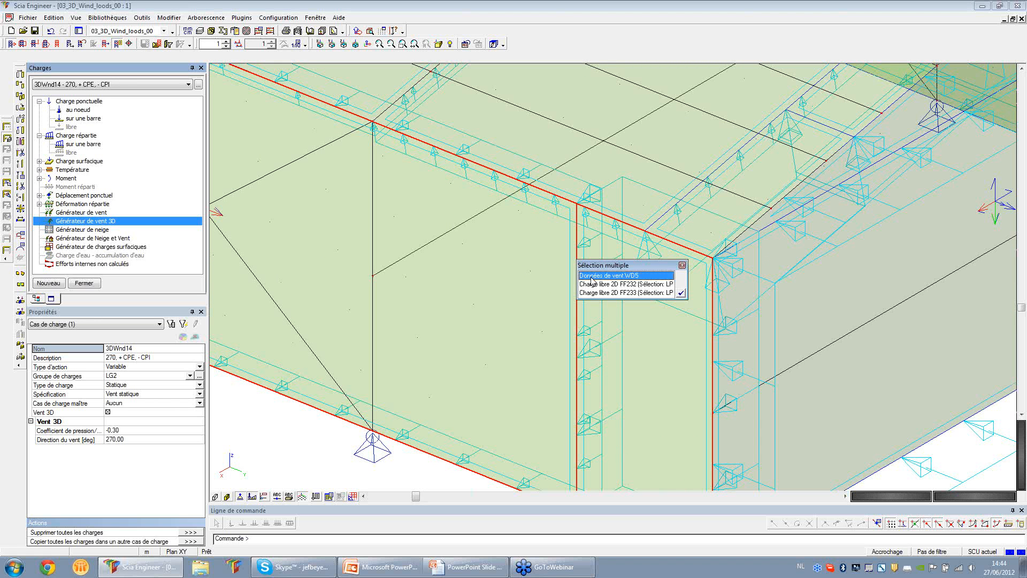
pyautogui.click(681, 293)
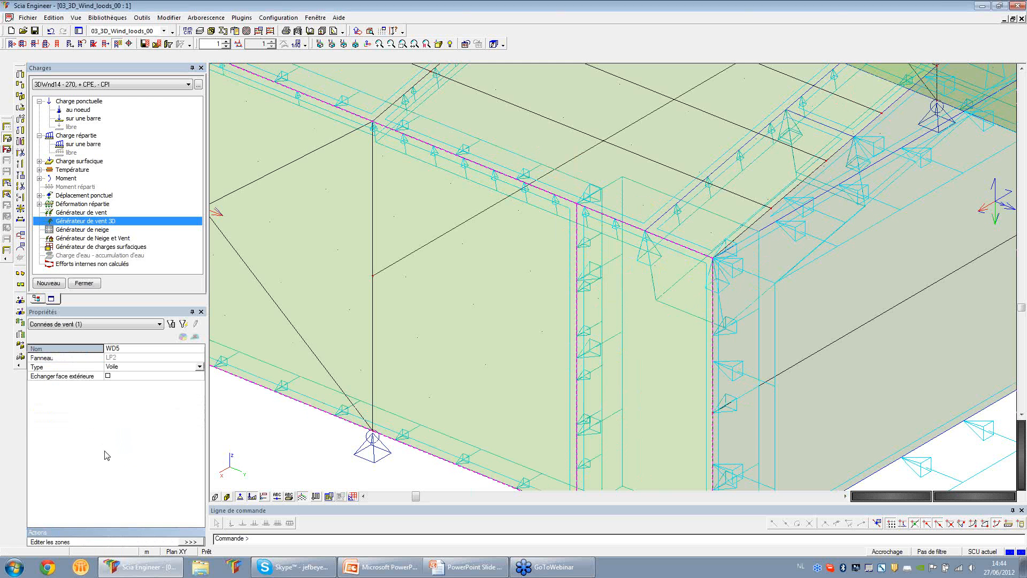
pyautogui.click(190, 544)
pyautogui.press('ctrl')
pyautogui.press('ctrl')
pyautogui.press('ctrl')
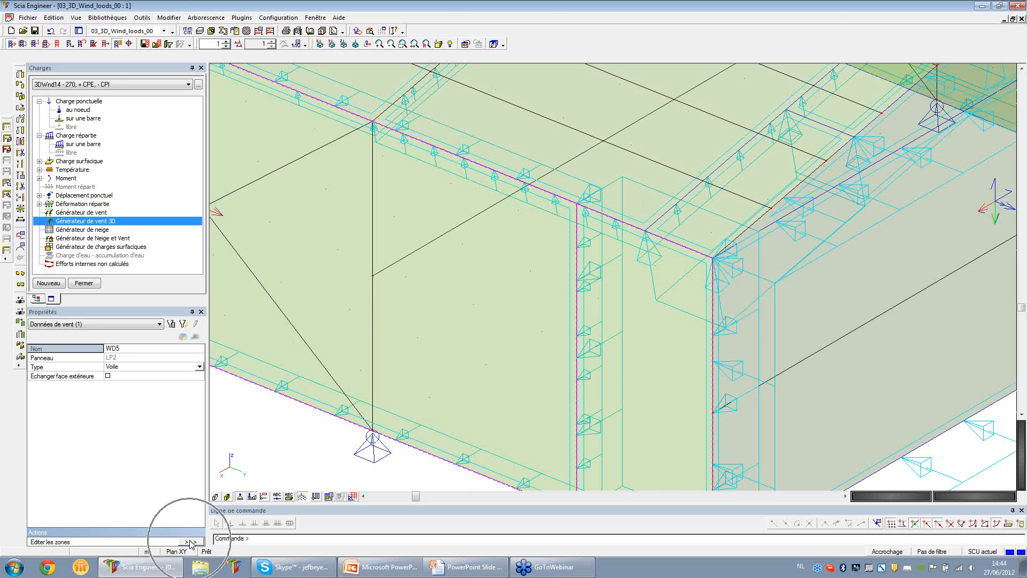
pyautogui.press('ctrl')
pyautogui.press('ctrl')
pyautogui.press('ctrl')
pyautogui.press('ctrl')
pyautogui.click(191, 541)
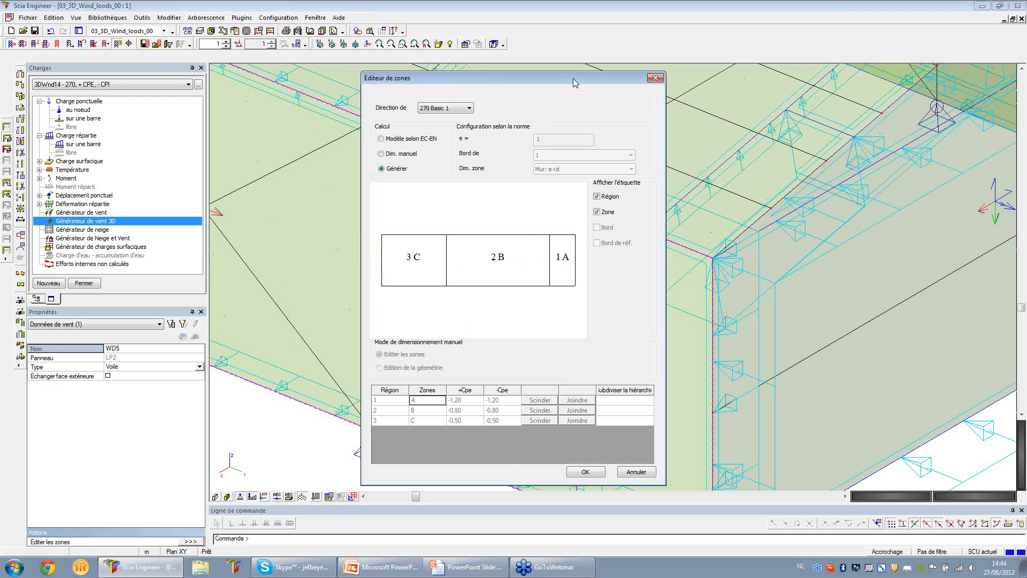
# Examine the side wall's wind zones and Cpe values for direction 270 Basic 1 against the generated loads in the model
pyautogui.moveTo(574, 78); pyautogui.dragTo(363, 39)
pyautogui.press('ctrl')
pyautogui.press('ctrl')
pyautogui.press('ctrl')
pyautogui.press('ctrl')
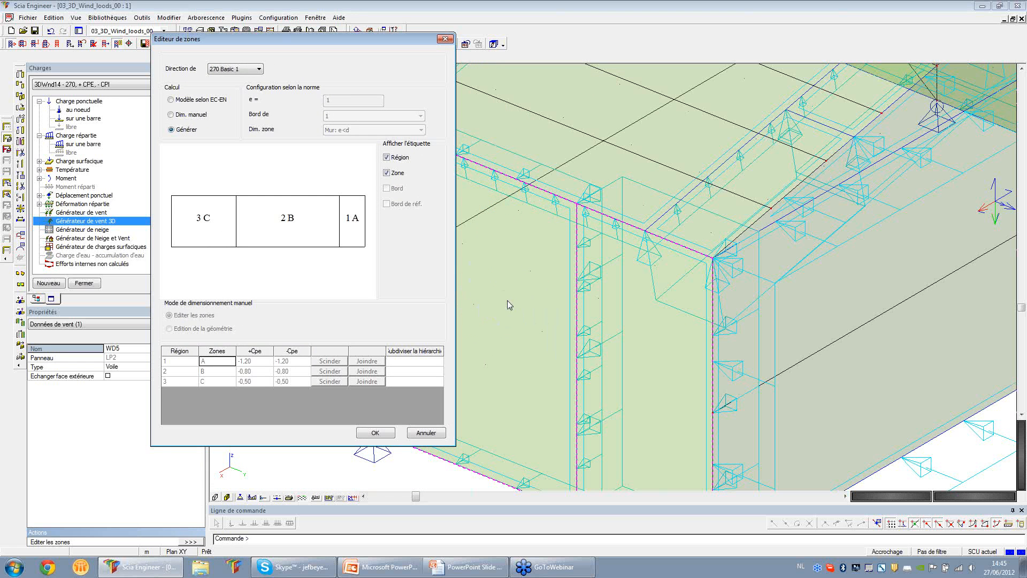
pyautogui.press('ctrl')
pyautogui.press('ctrl')
pyautogui.moveTo(297, 40); pyautogui.dragTo(416, 48)
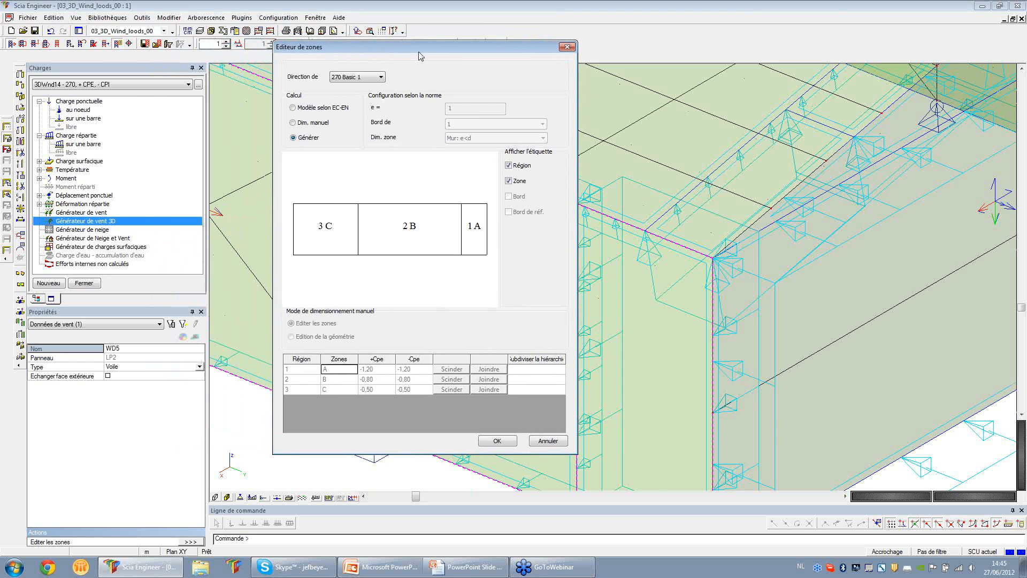
pyautogui.press('ctrl')
pyautogui.click(357, 78)
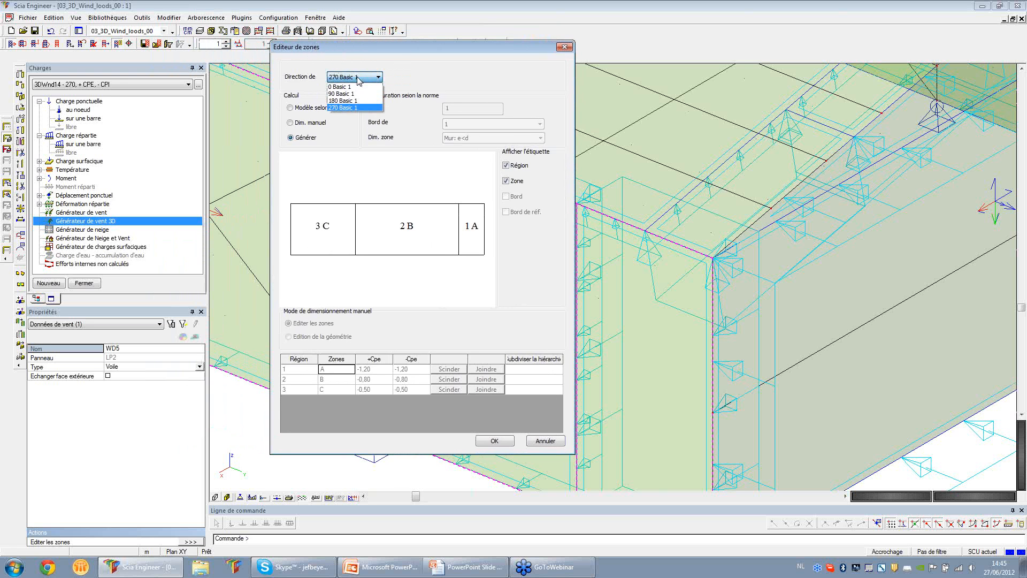
pyautogui.click(357, 78)
pyautogui.press('ctrl')
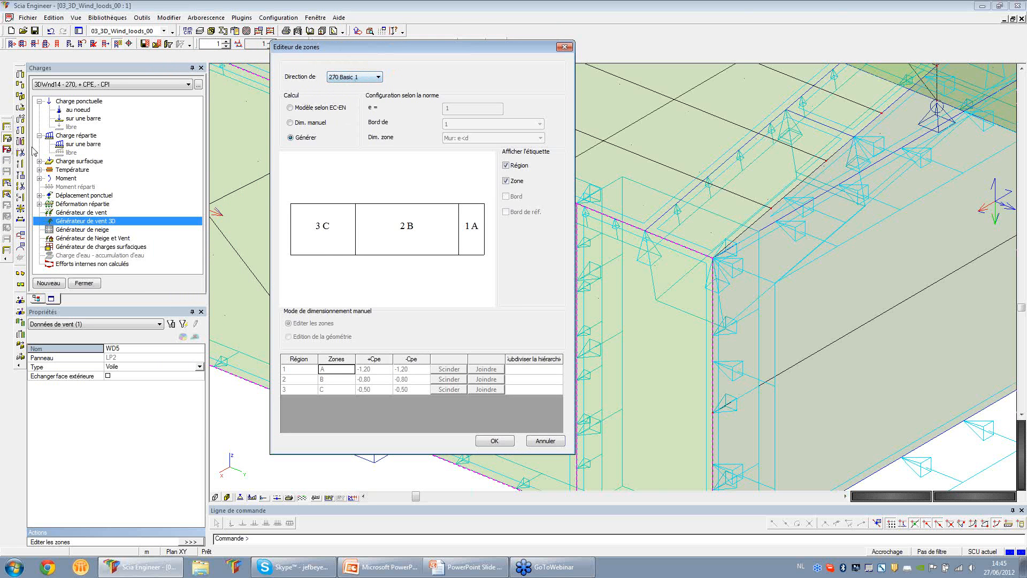
pyautogui.press('ctrl')
pyautogui.press('ctrl')
pyautogui.press('ctrl')
pyautogui.press('ctrl')
pyautogui.press('ctrl')
pyautogui.press('ctrl')
pyautogui.press('ctrl')
pyautogui.press('ctrl')
# Review the side wall's zone layouts for directions 90, 180 and 0 Basic 1 and close the zone editor
pyautogui.click(354, 80)
pyautogui.click(351, 93)
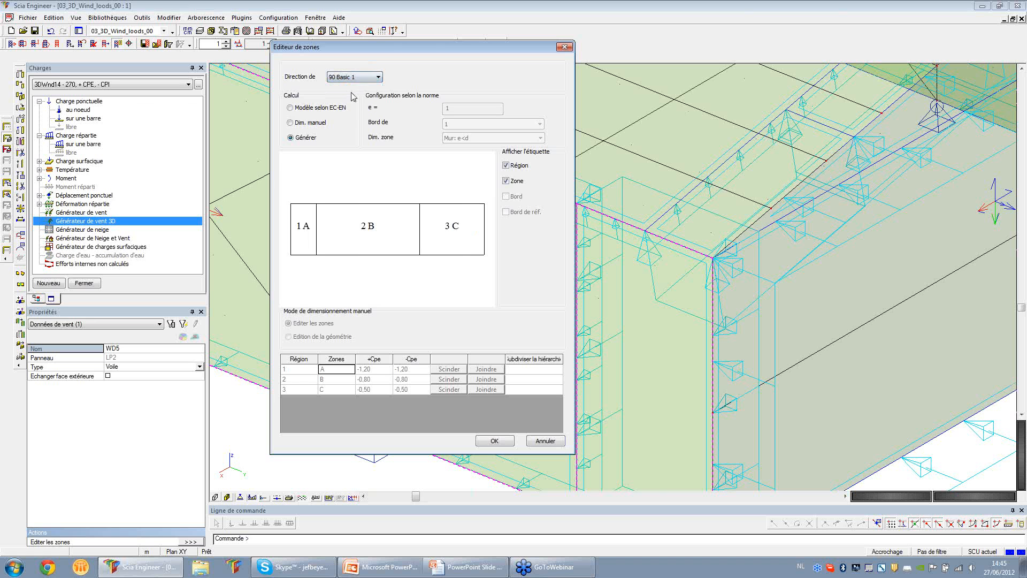
pyautogui.click(351, 78)
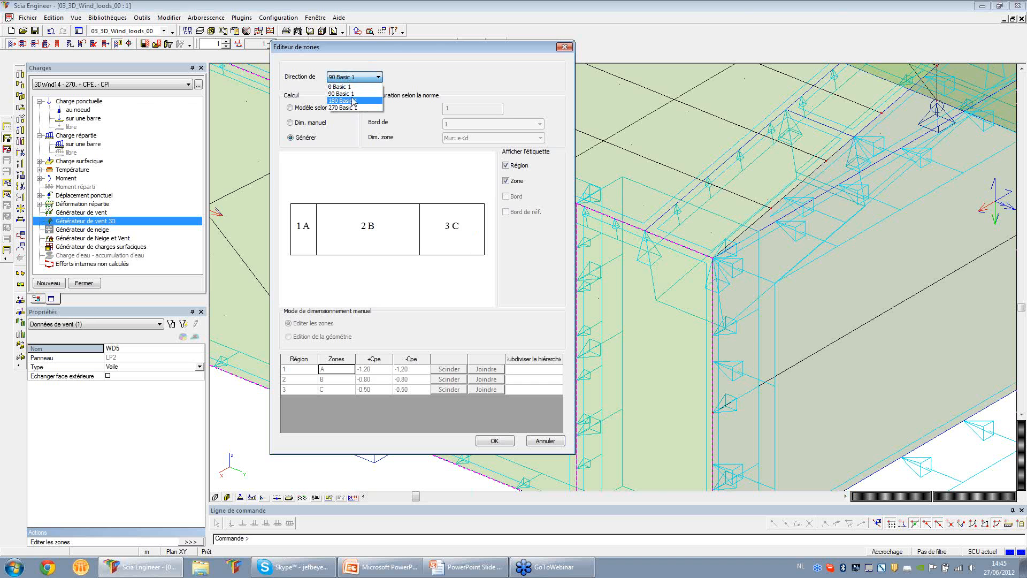
pyautogui.click(354, 100)
pyautogui.click(359, 79)
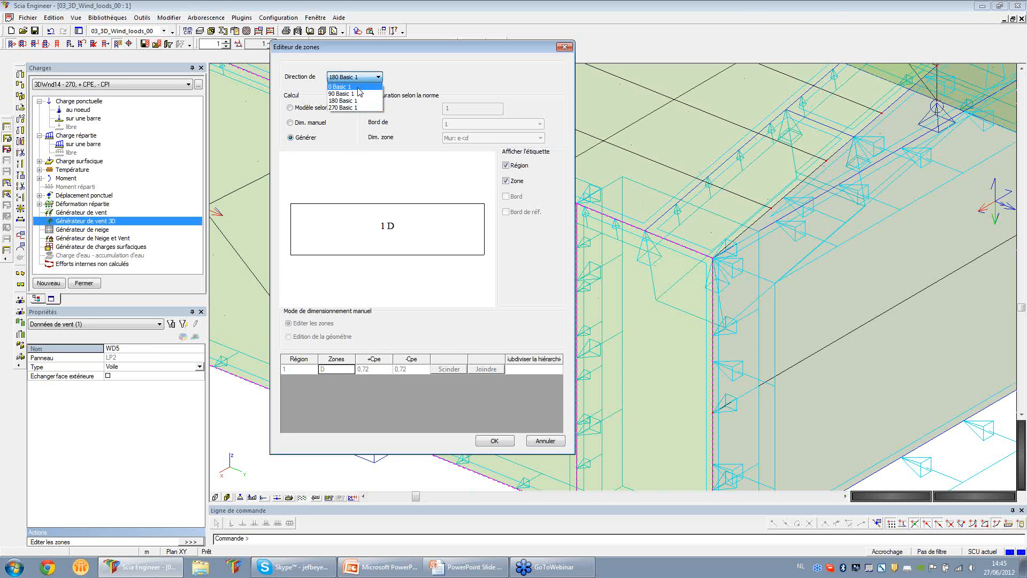
pyautogui.click(358, 86)
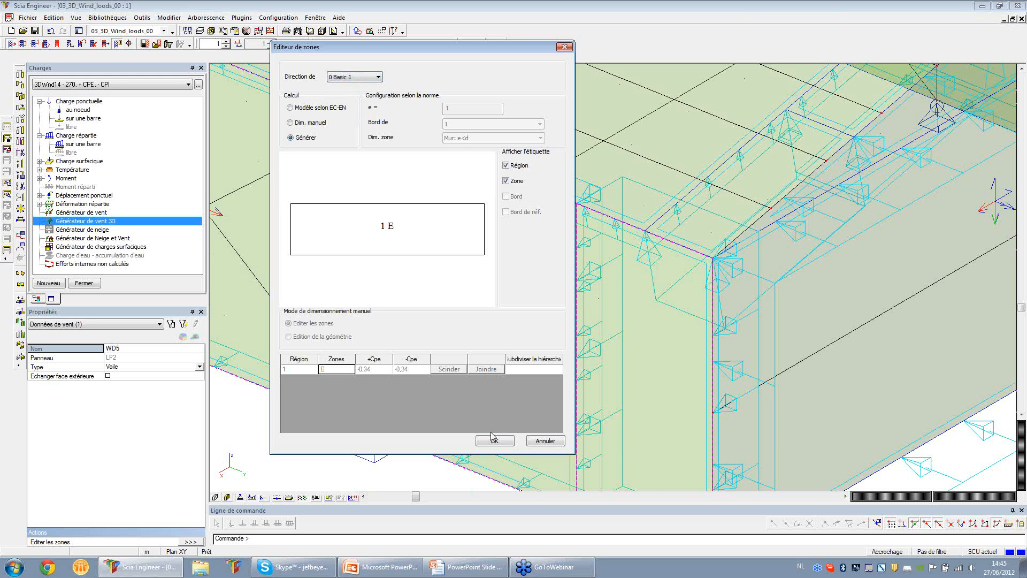
pyautogui.click(511, 440)
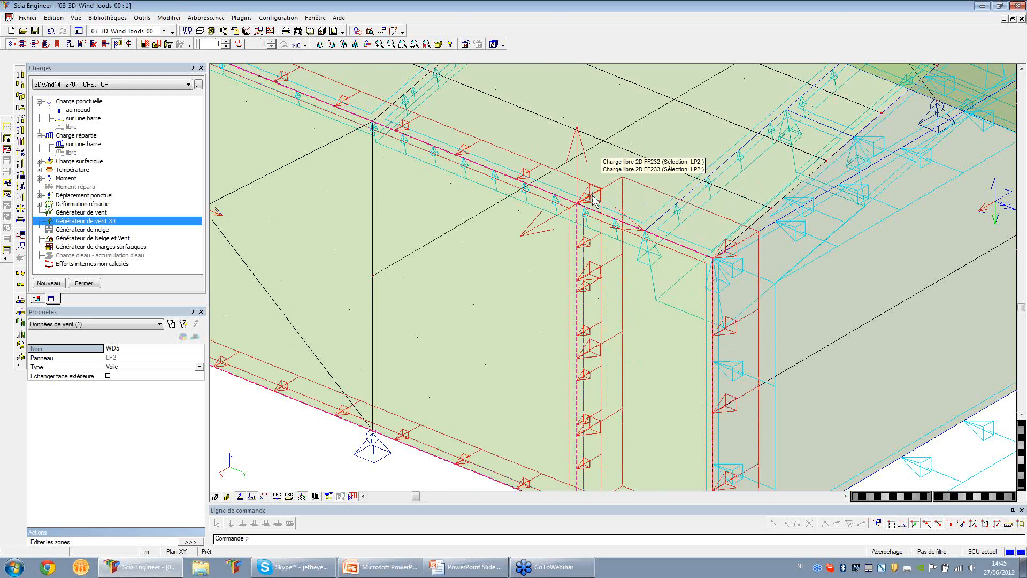
pyautogui.scroll(-2, 594, 203)
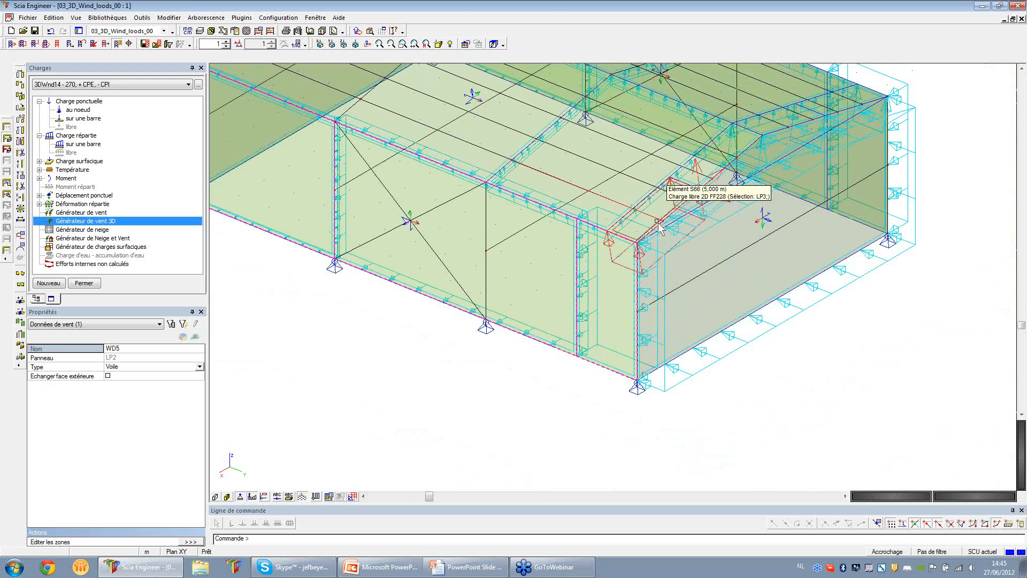
pyautogui.scroll(-1, 659, 228)
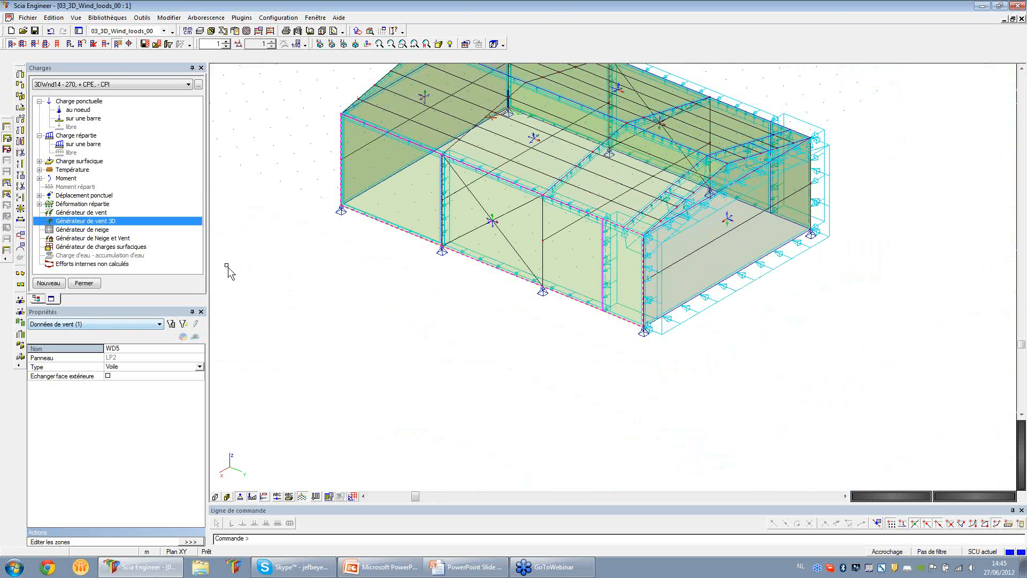
# Switch to the project 04_3D_Wind_gebouw_00 and orbit around its building model
pyautogui.click(121, 32)
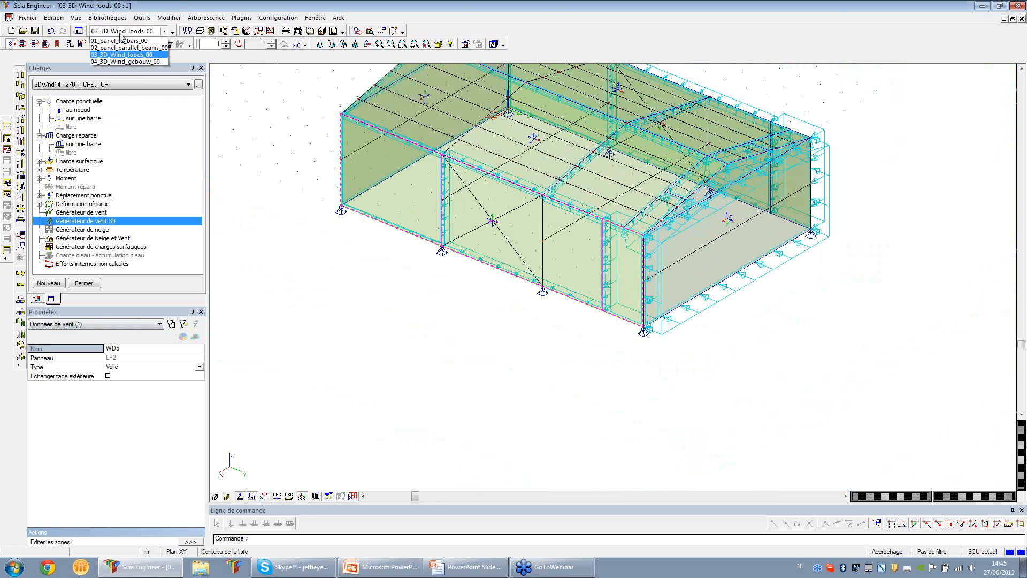
pyautogui.click(125, 61)
pyautogui.scroll(-3, 497, 340)
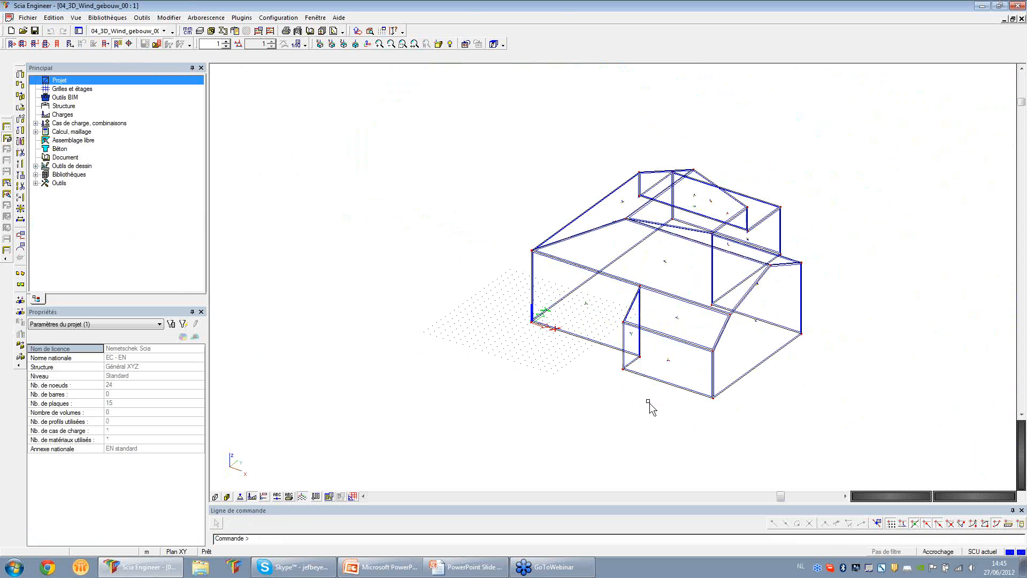
pyautogui.keyDown('ctrl'); pyautogui.moveTo(649, 406); pyautogui.dragTo(546, 420, button='right'); pyautogui.keyUp('ctrl')
# Inspect the building's walls and roofs with rendered surfaces, and return to the wireframe display
pyautogui.click(226, 497)
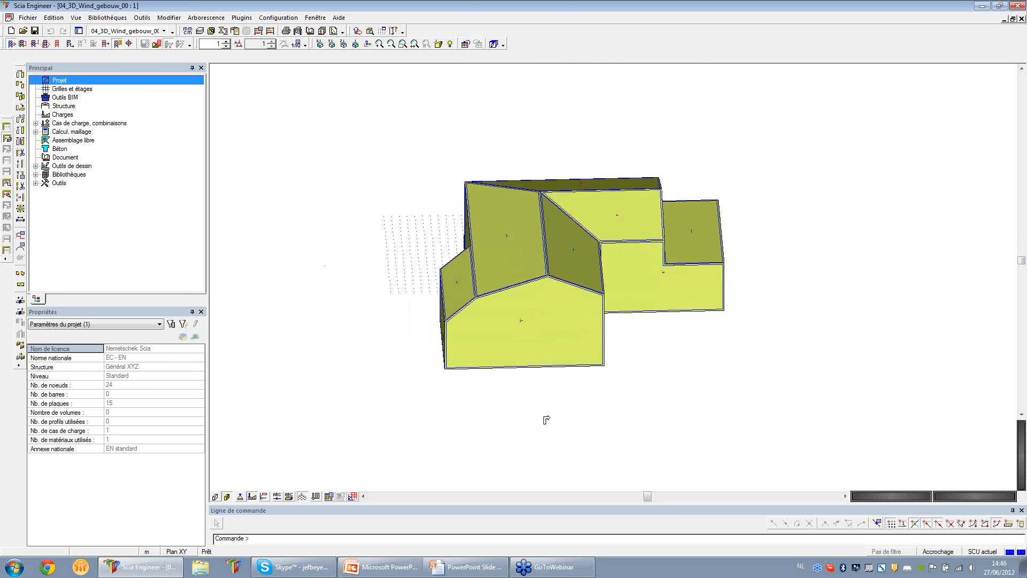
pyautogui.scroll(2, 577, 307)
pyautogui.keyDown('ctrl'); pyautogui.moveTo(563, 334); pyautogui.dragTo(550, 351, button='right'); pyautogui.keyUp('ctrl')
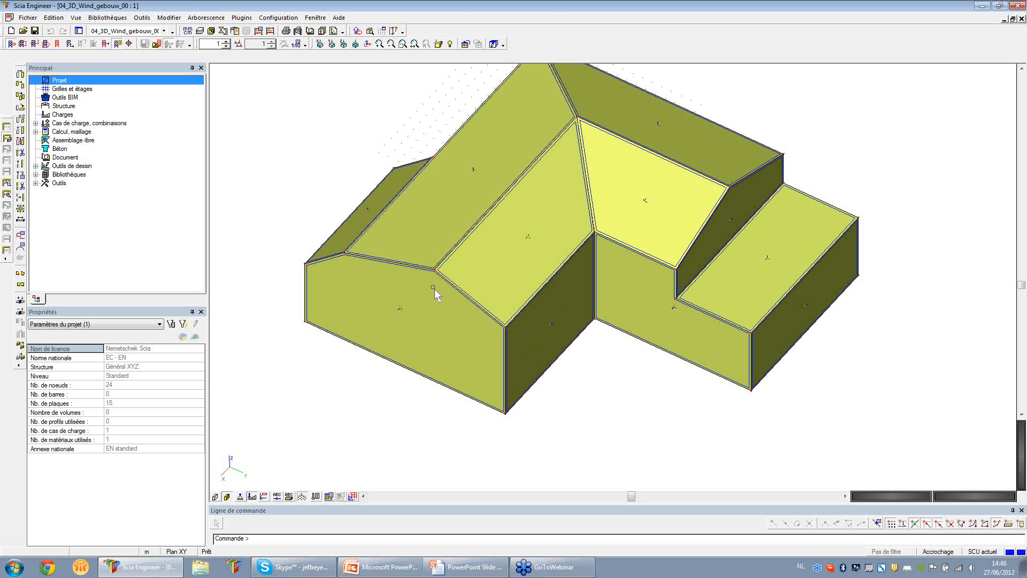
pyautogui.click(227, 497)
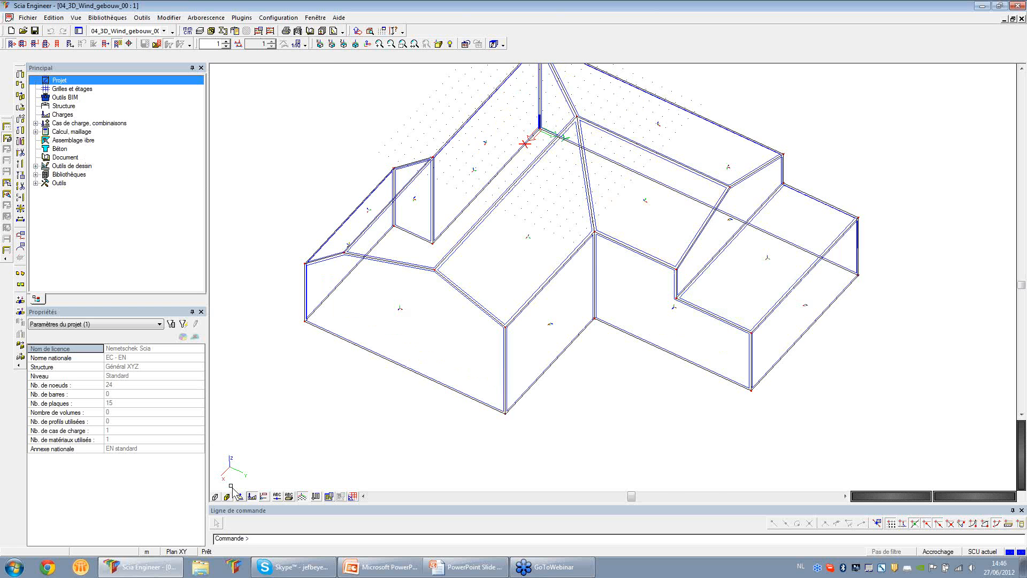
# Examine the local axes of the building's wall and roof panels from several sides in wireframe
pyautogui.scroll(3, 422, 333)
pyautogui.keyDown('ctrl'); pyautogui.moveTo(421, 333); pyautogui.dragTo(378, 184, button='right'); pyautogui.keyUp('ctrl')
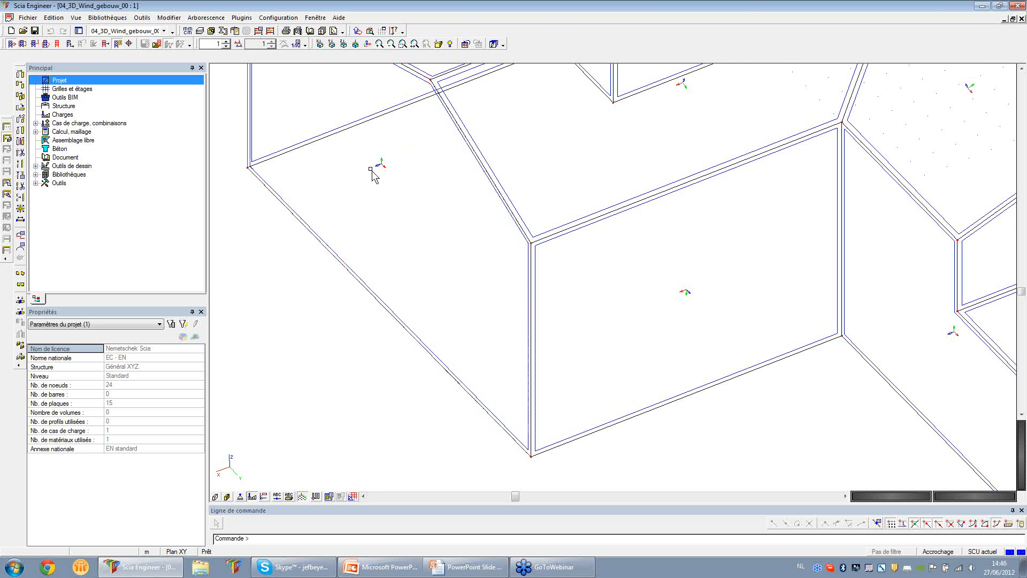
pyautogui.scroll(-3, 654, 344)
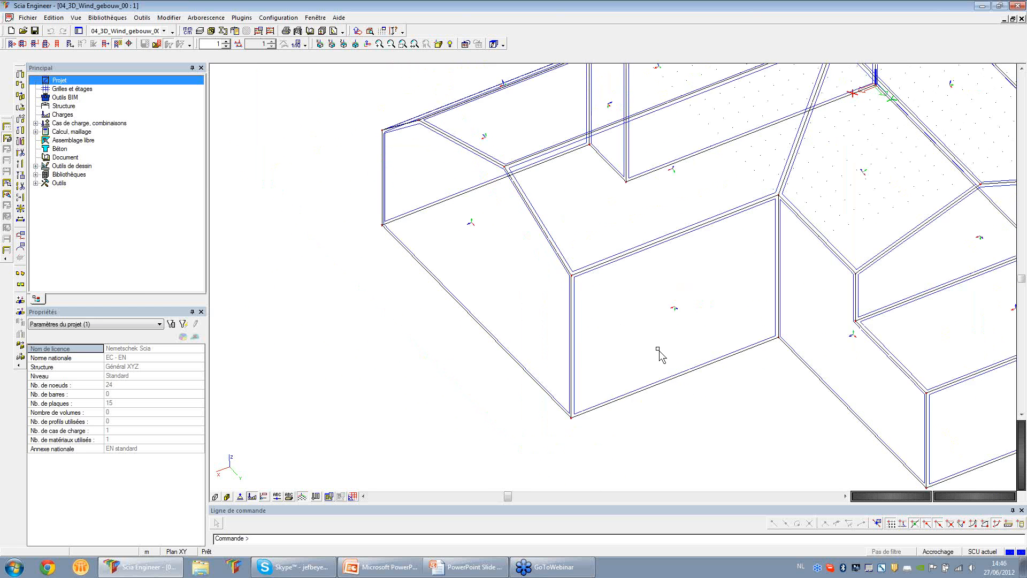
pyautogui.keyDown('ctrl'); pyautogui.moveTo(685, 340); pyautogui.dragTo(728, 323, button='right'); pyautogui.keyUp('ctrl')
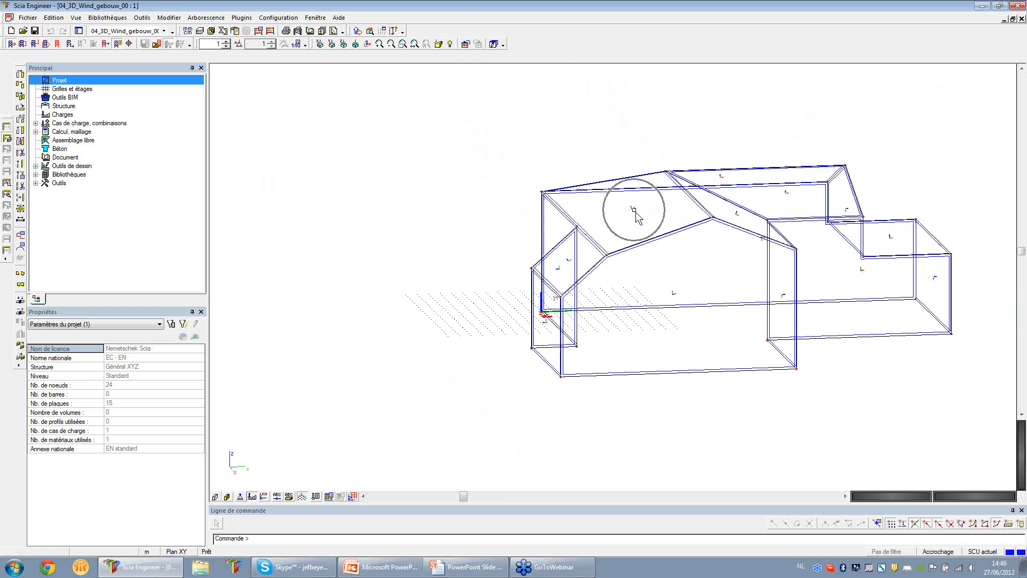
pyautogui.click(736, 215)
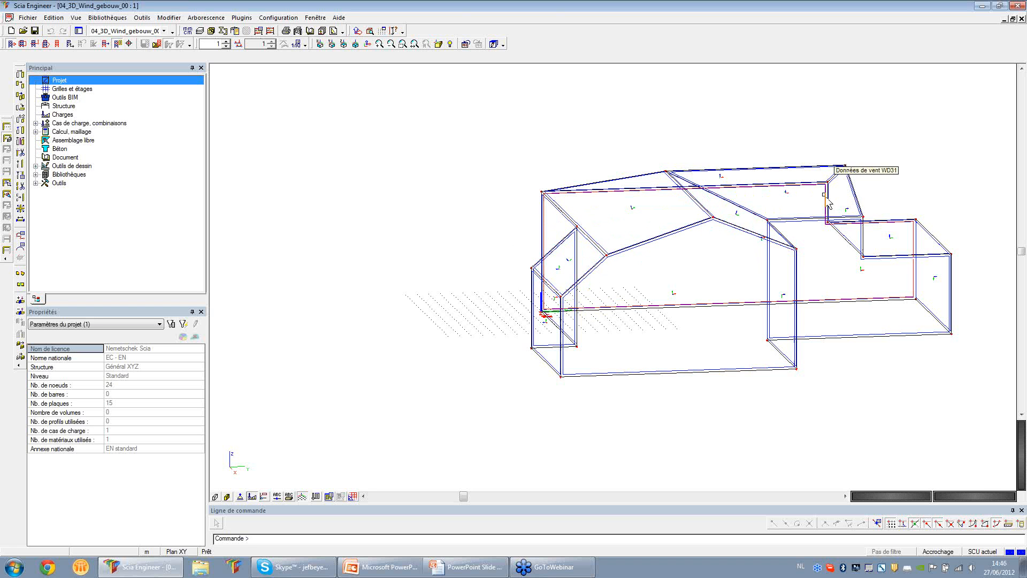
pyautogui.scroll(5, 797, 199)
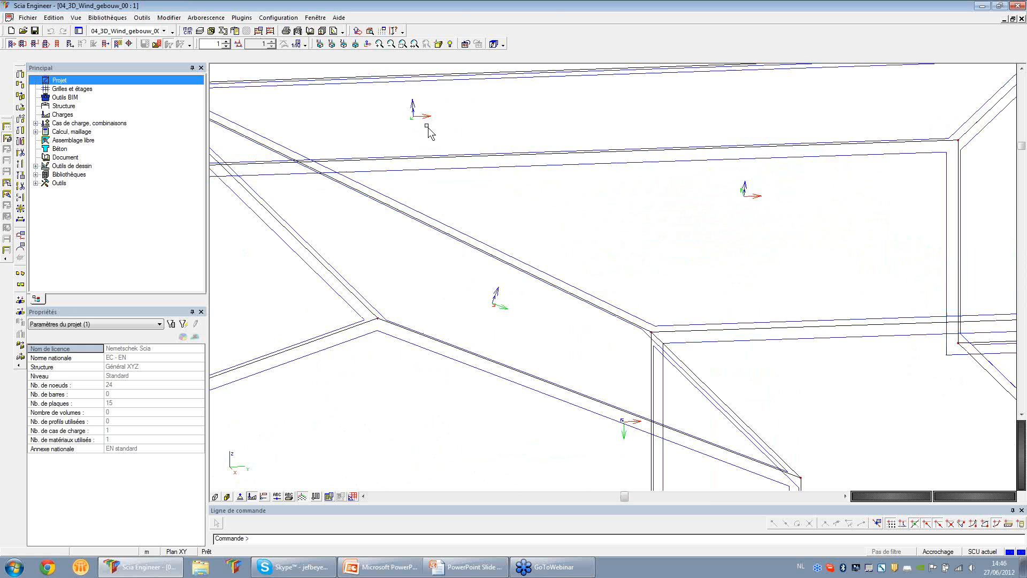
pyautogui.scroll(-5, 546, 201)
pyautogui.keyDown('ctrl'); pyautogui.moveTo(560, 259); pyautogui.dragTo(544, 268, button='right'); pyautogui.keyUp('ctrl')
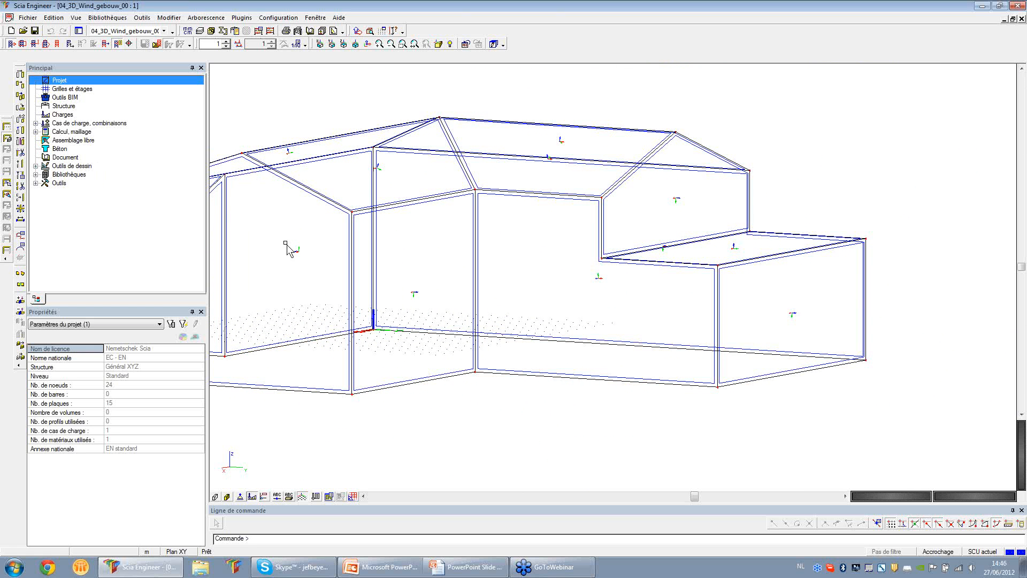
pyautogui.scroll(4, 458, 396)
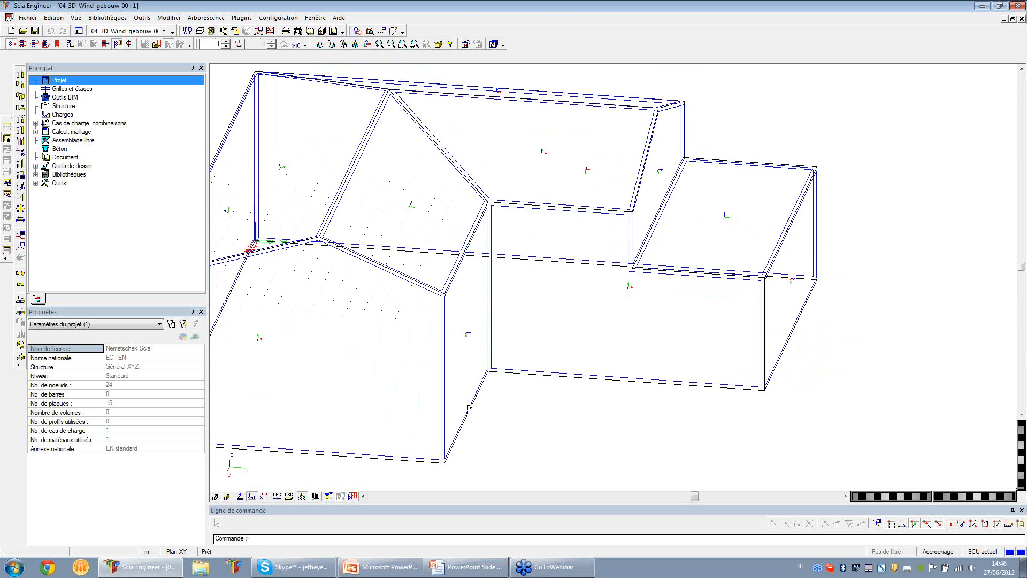
pyautogui.scroll(-5, 470, 408)
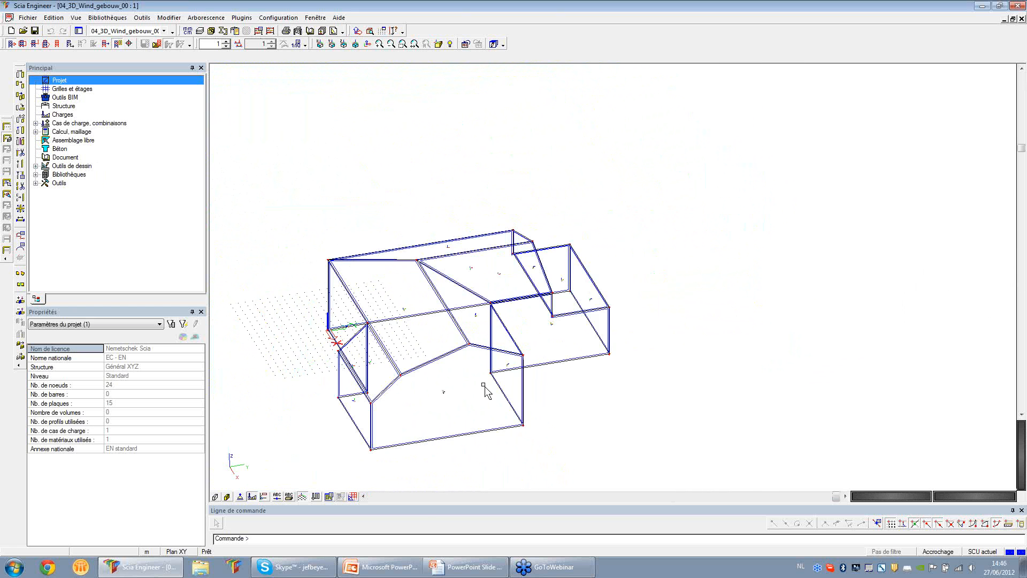
pyautogui.scroll(2, 484, 387)
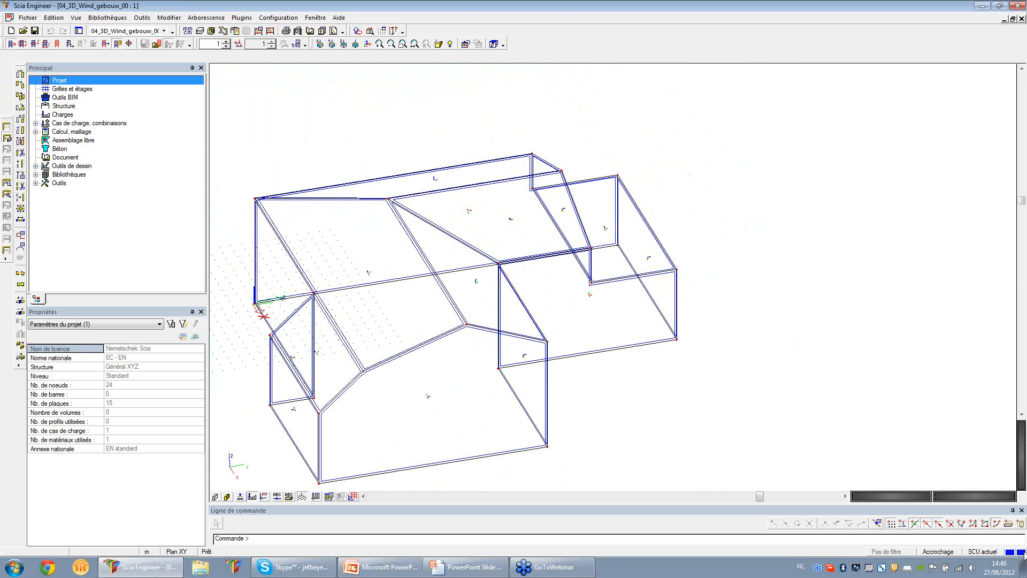
# Set the basic wind velocity V_b,0 to 26 m/s in the Standard EN annex's EN 1991-1-4 wind settings
pyautogui.click(1021, 551)
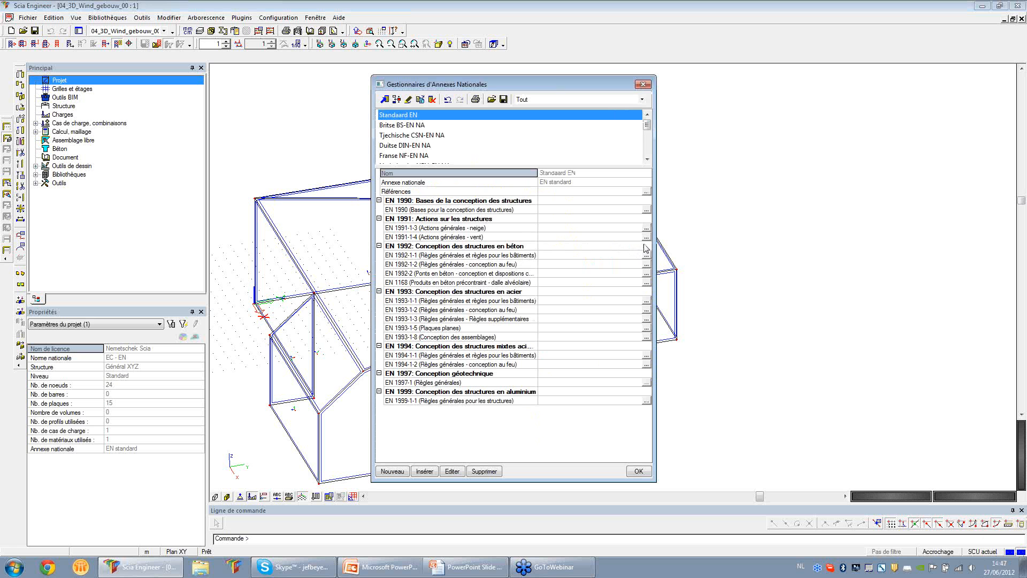
pyautogui.click(469, 237)
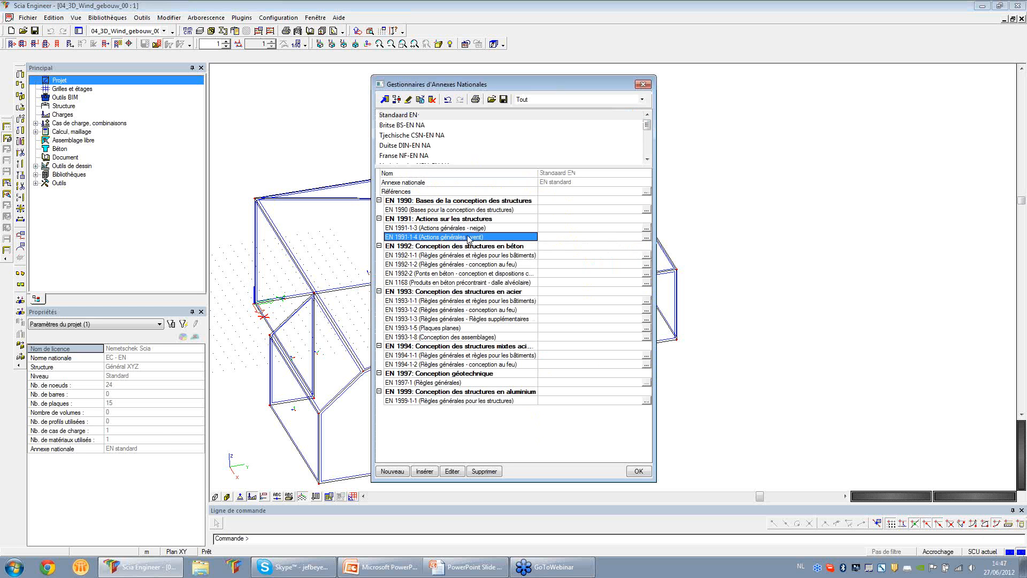
pyautogui.click(646, 238)
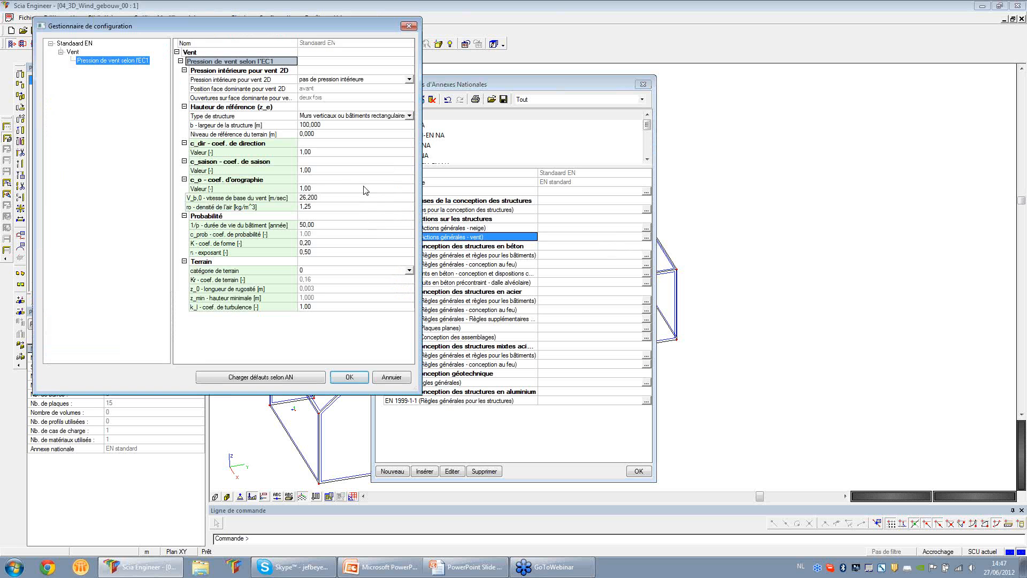
pyautogui.click(335, 196)
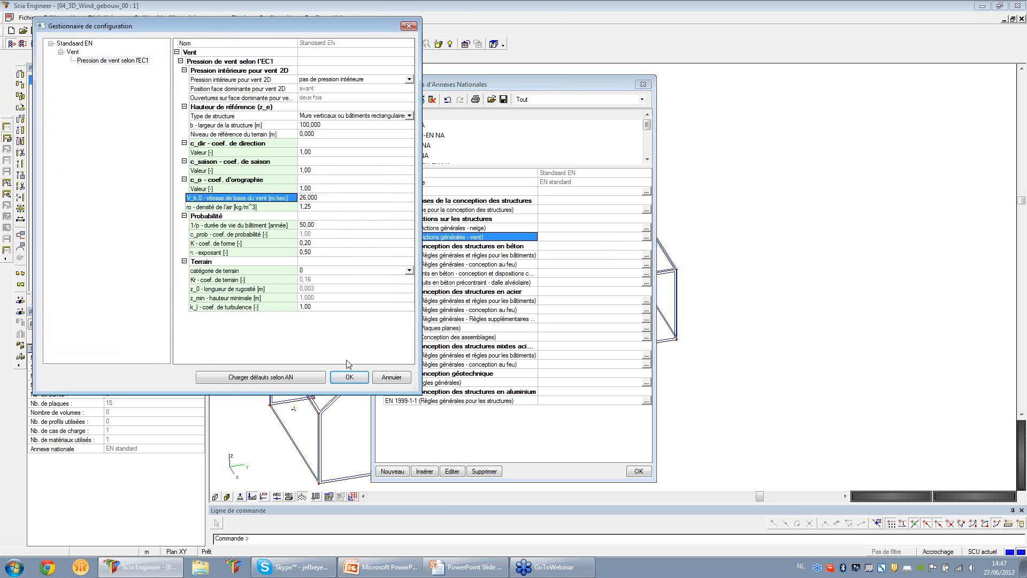
pyautogui.click(349, 377)
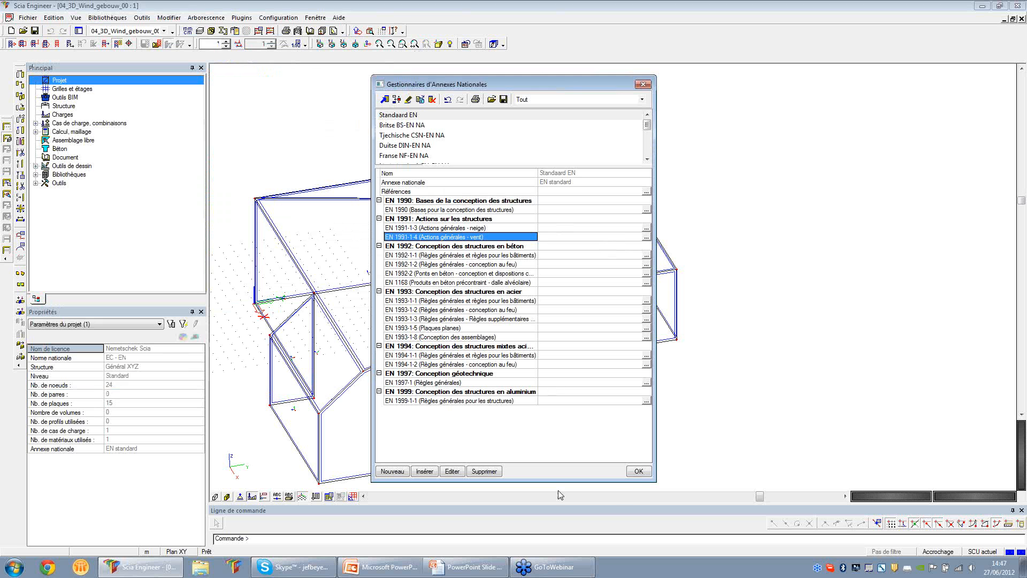
pyautogui.press('Return')
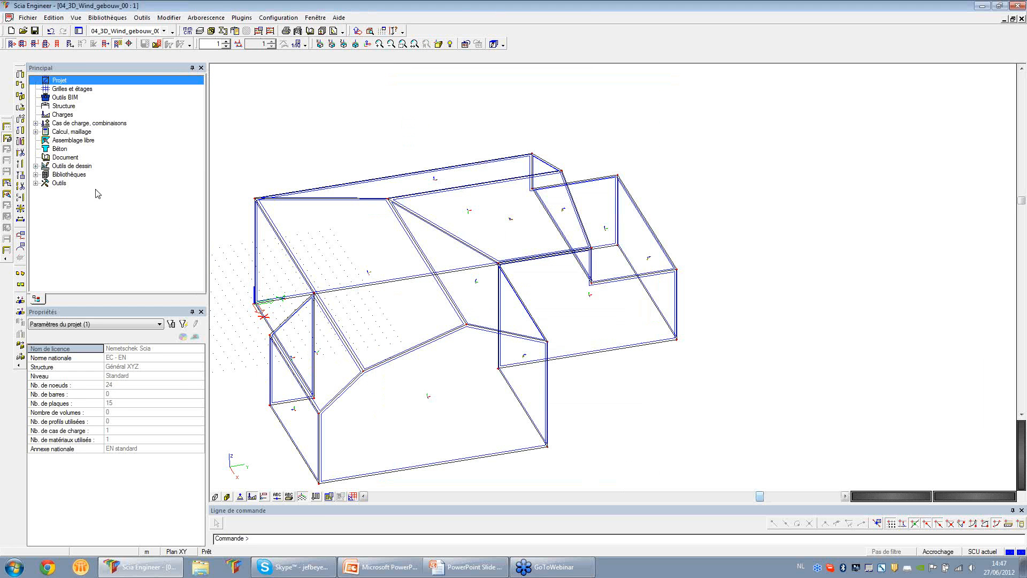
# Open the loads service and review the existing load case LC1 in the load case manager
pyautogui.click(61, 114)
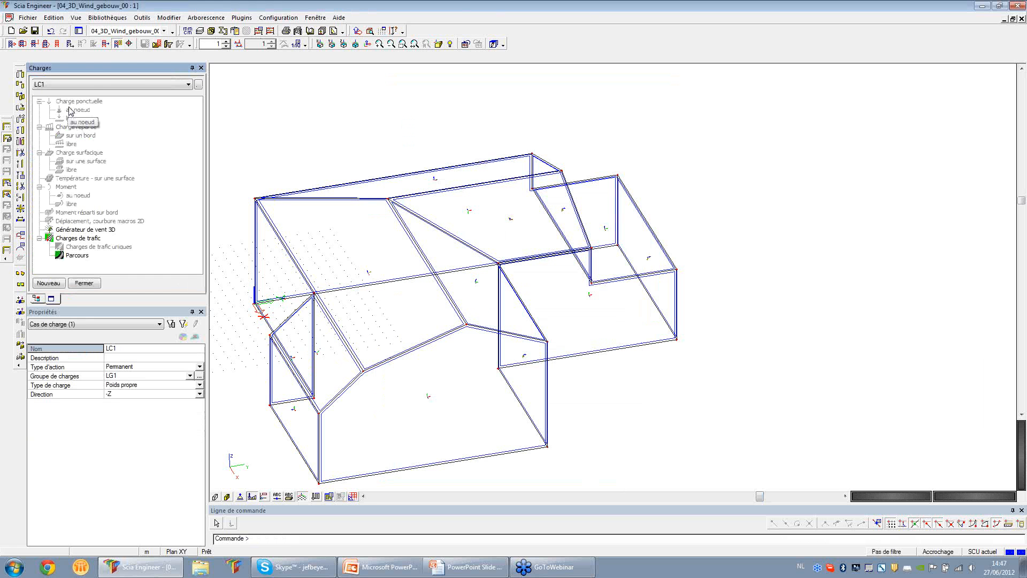
pyautogui.click(67, 110)
pyautogui.click(65, 110)
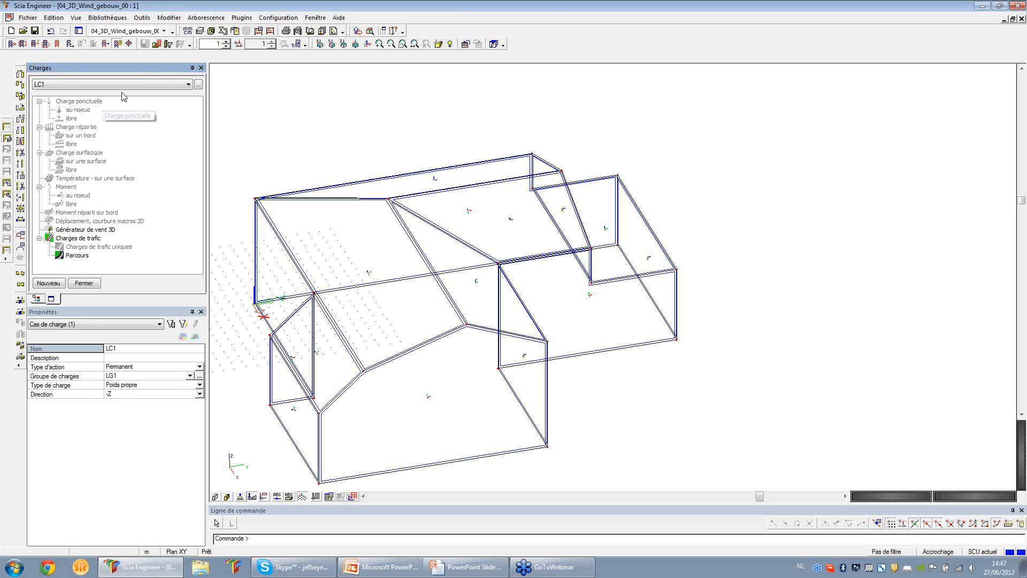
pyautogui.click(198, 86)
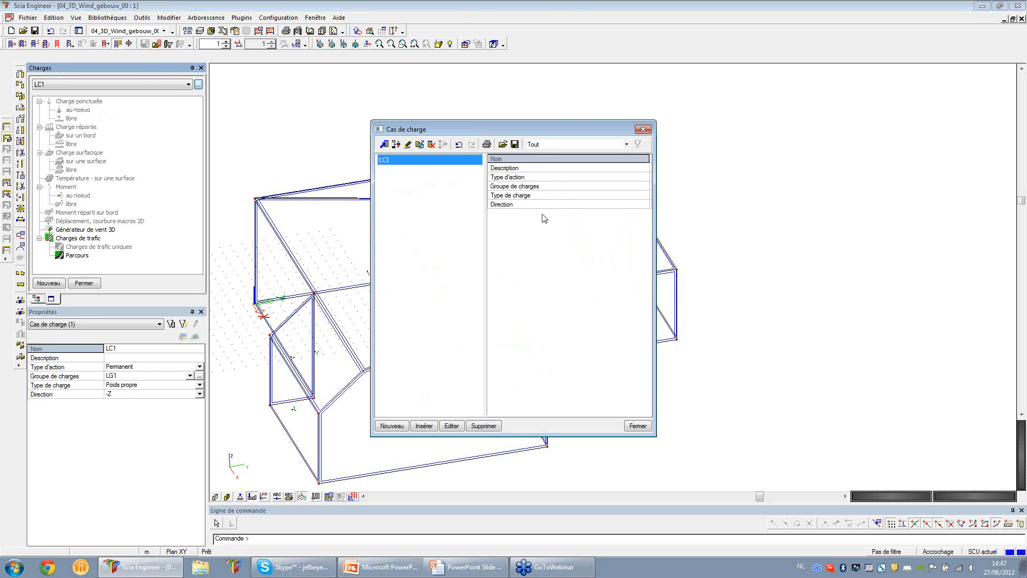
pyautogui.moveTo(648, 194); pyautogui.dragTo(583, 197)
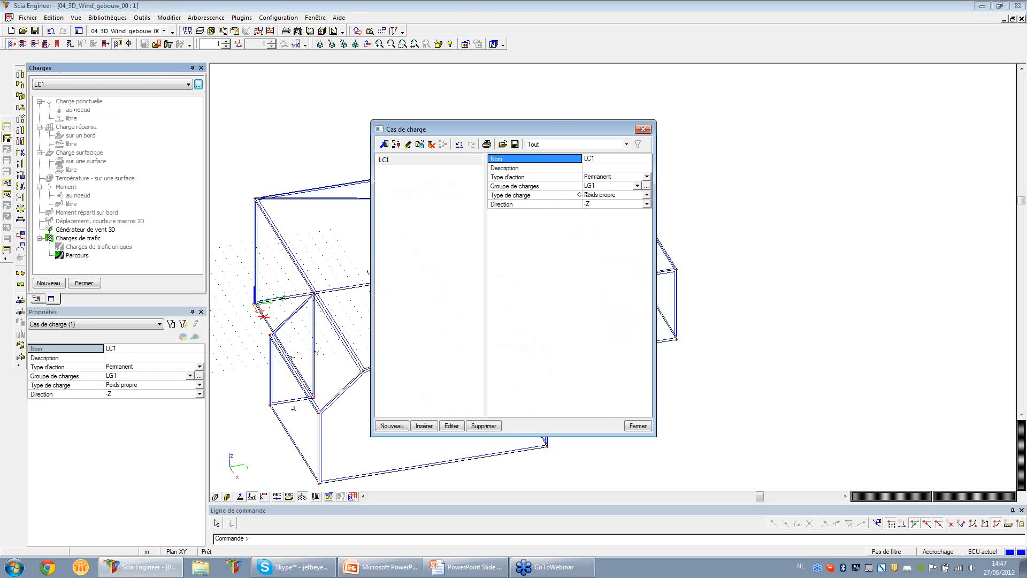
pyautogui.click(638, 427)
pyautogui.click(122, 110)
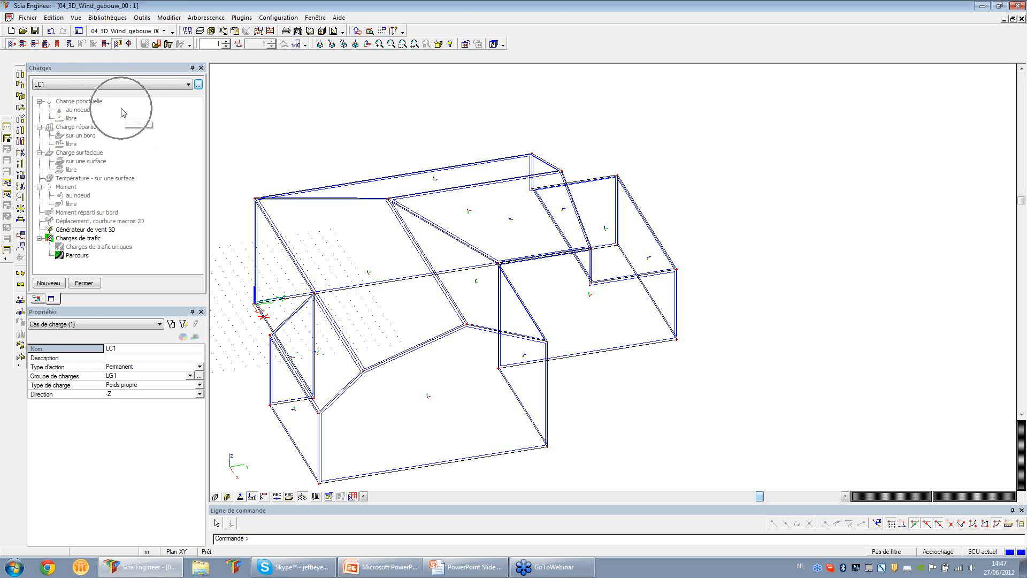
# Generate 3D wind loads for directions 0, 90, 180 and 270 with all CPE/CPI sign combinations, using the Standard calculation method
pyautogui.click(80, 230)
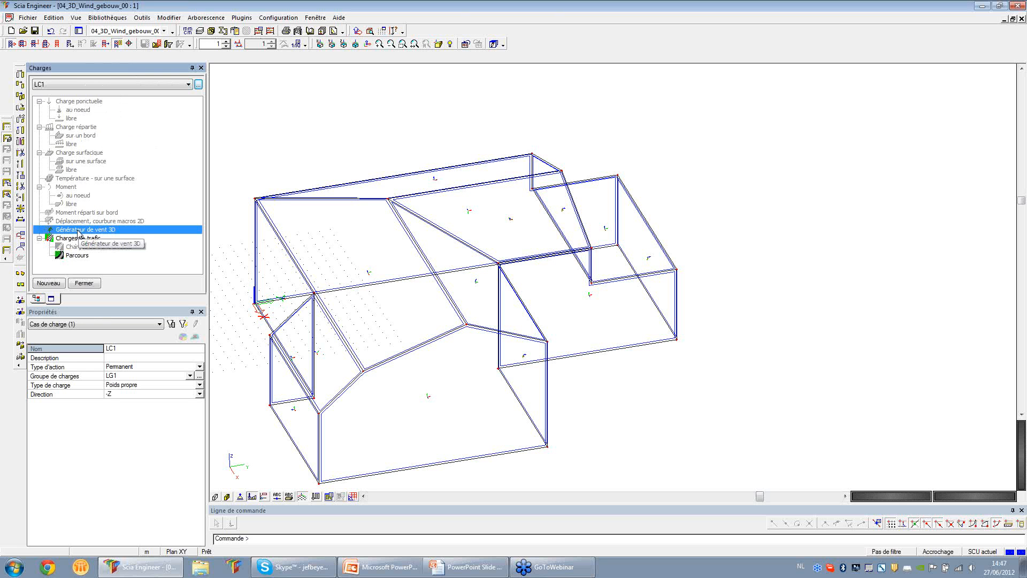
pyautogui.doubleClick(79, 232)
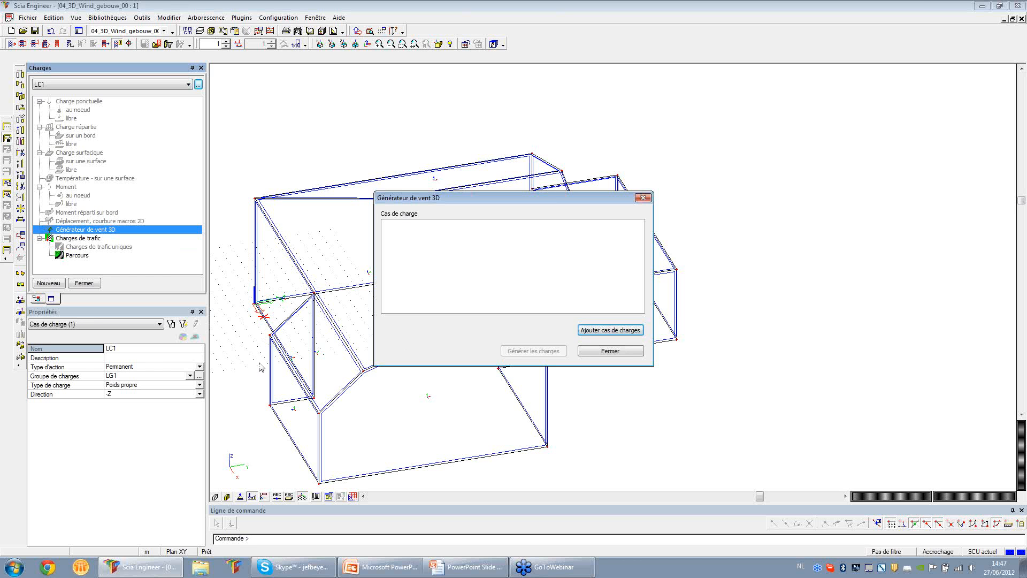
pyautogui.click(636, 332)
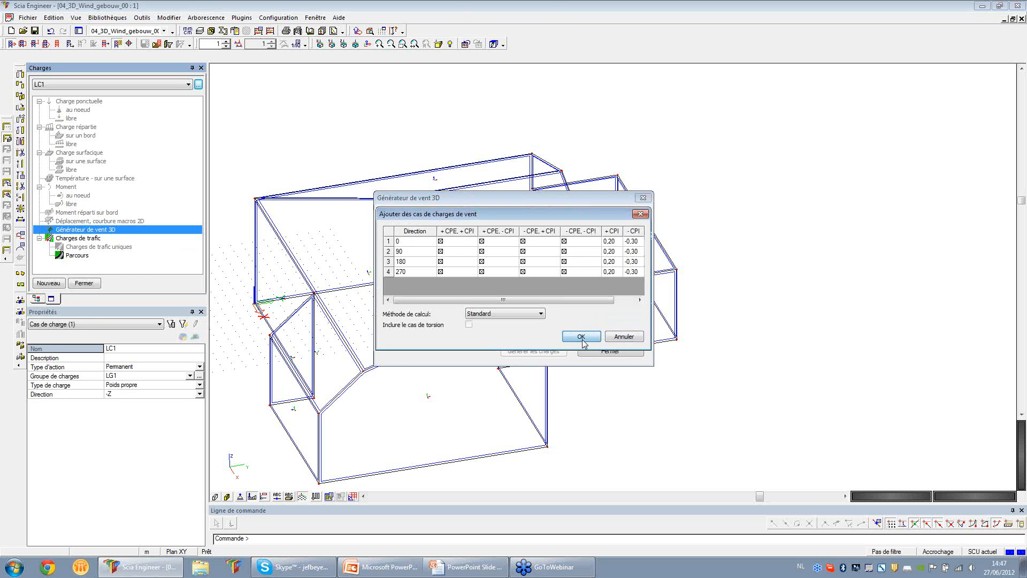
pyautogui.click(581, 336)
pyautogui.click(552, 323)
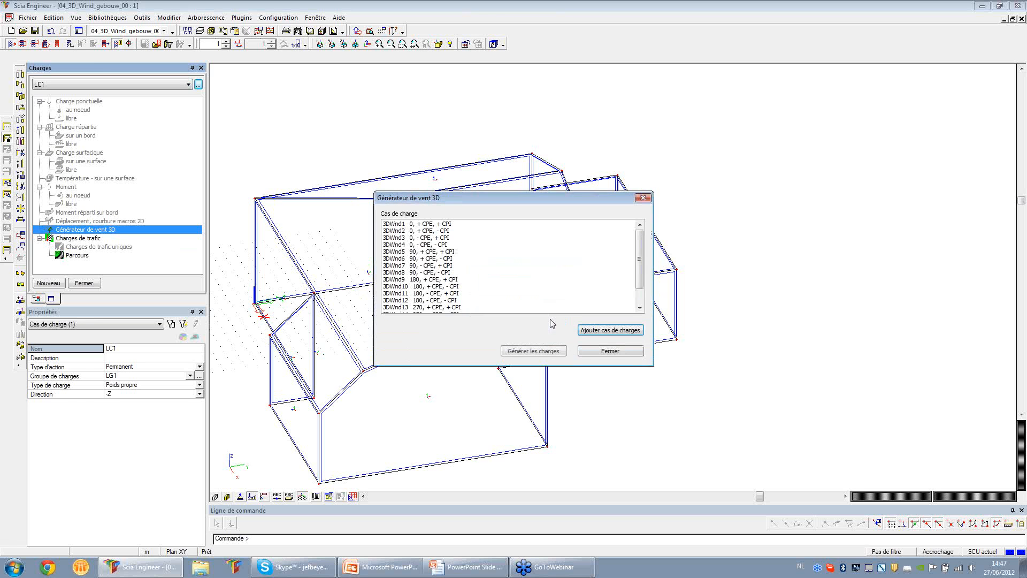
pyautogui.click(537, 353)
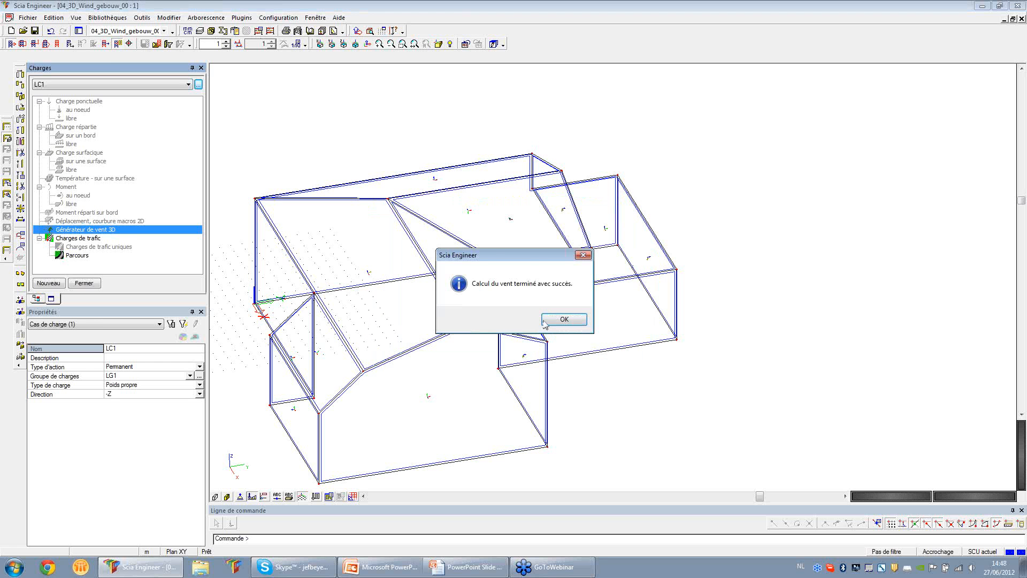
pyautogui.click(565, 319)
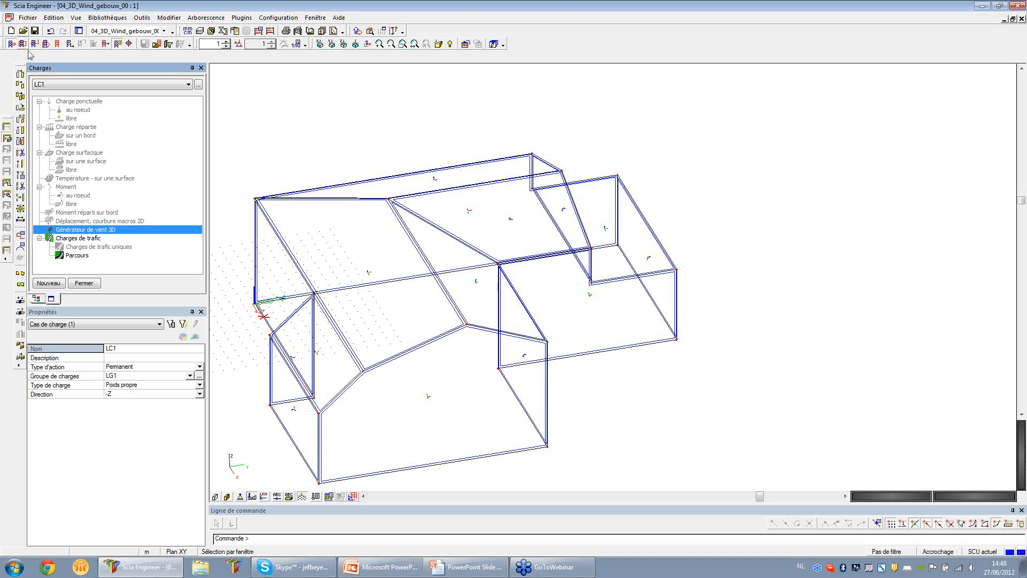
# Display load case 3DWnd2 (0, + CPE, - CPI) and inspect the pressure coefficients of roof zones H and I
pyautogui.click(81, 85)
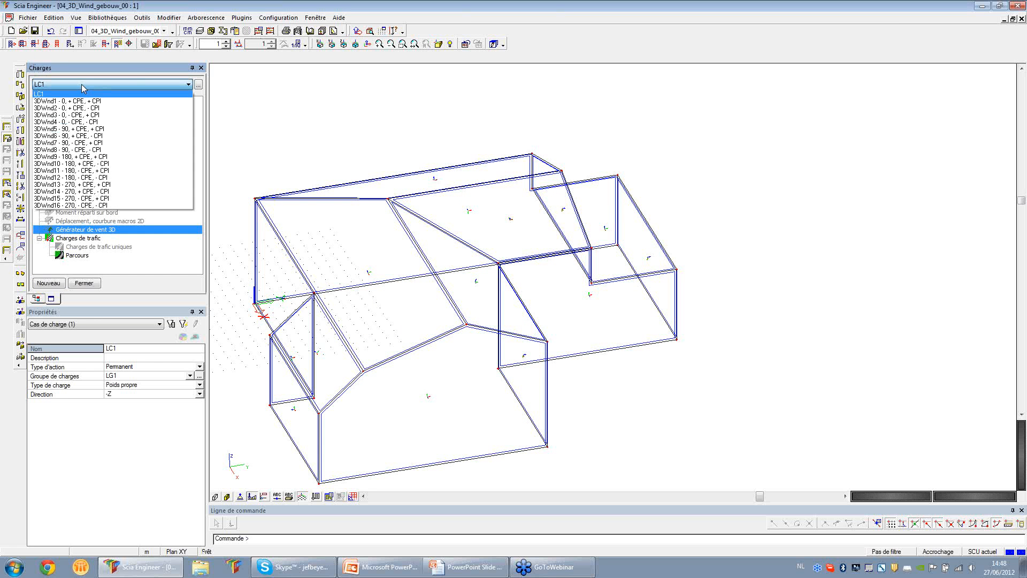
pyautogui.click(69, 107)
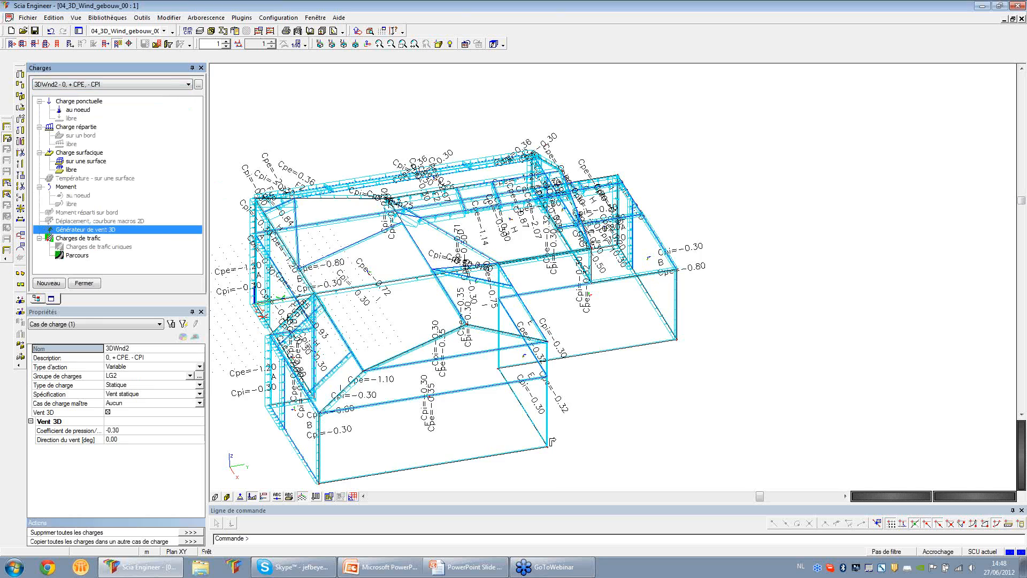
pyautogui.scroll(5, 408, 274)
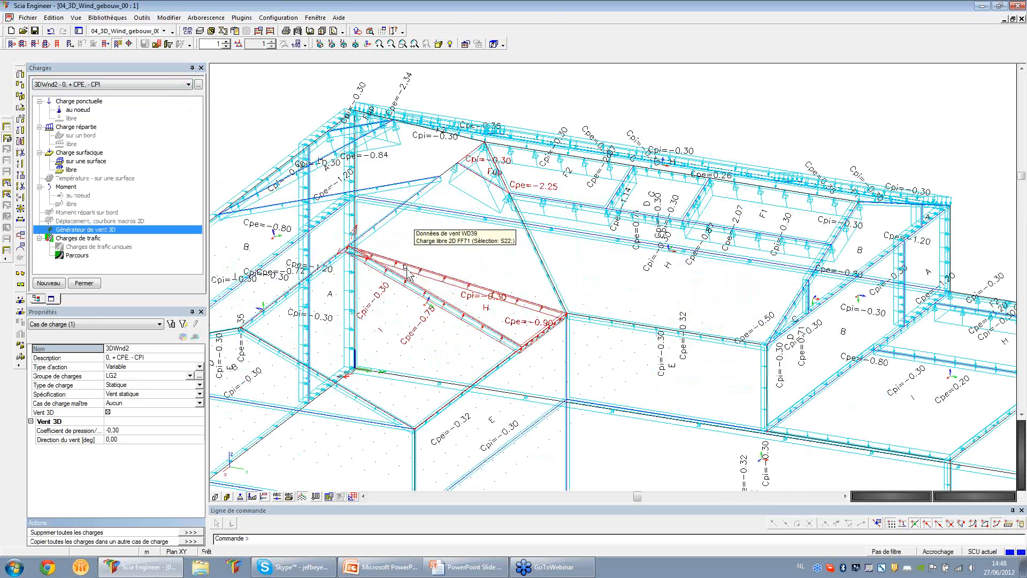
pyautogui.scroll(3, 407, 276)
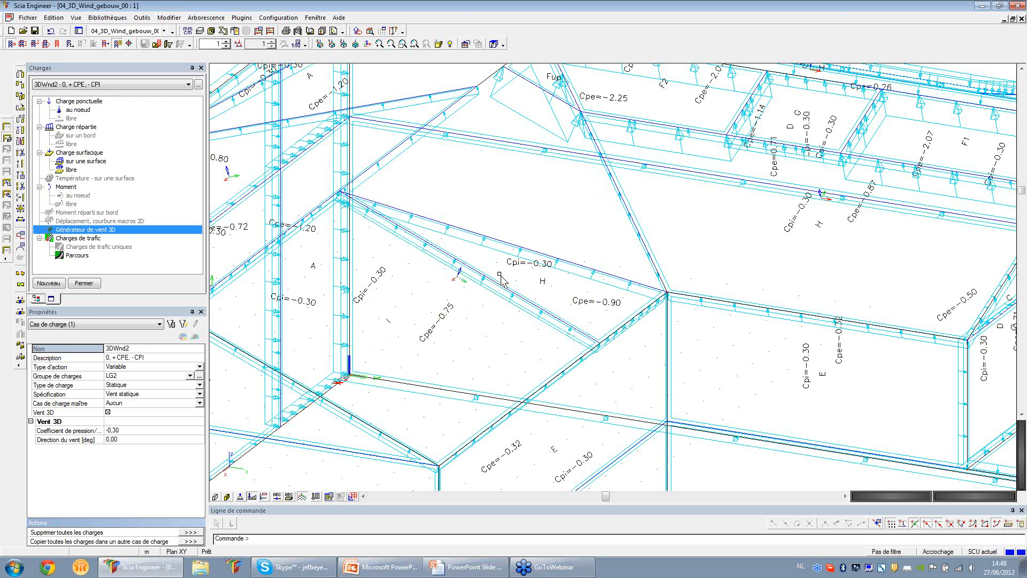
pyautogui.click(446, 336)
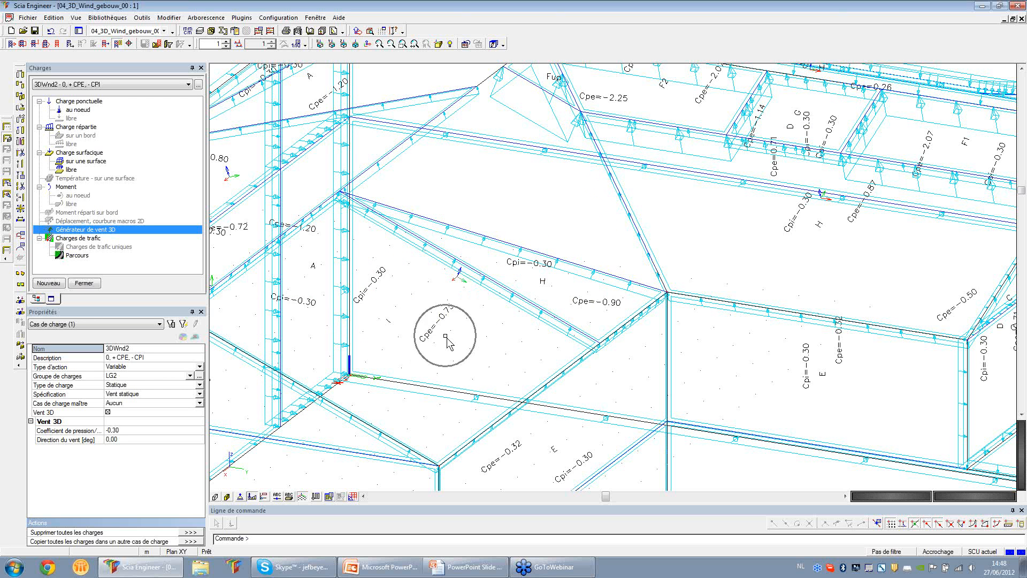
pyautogui.click(446, 337)
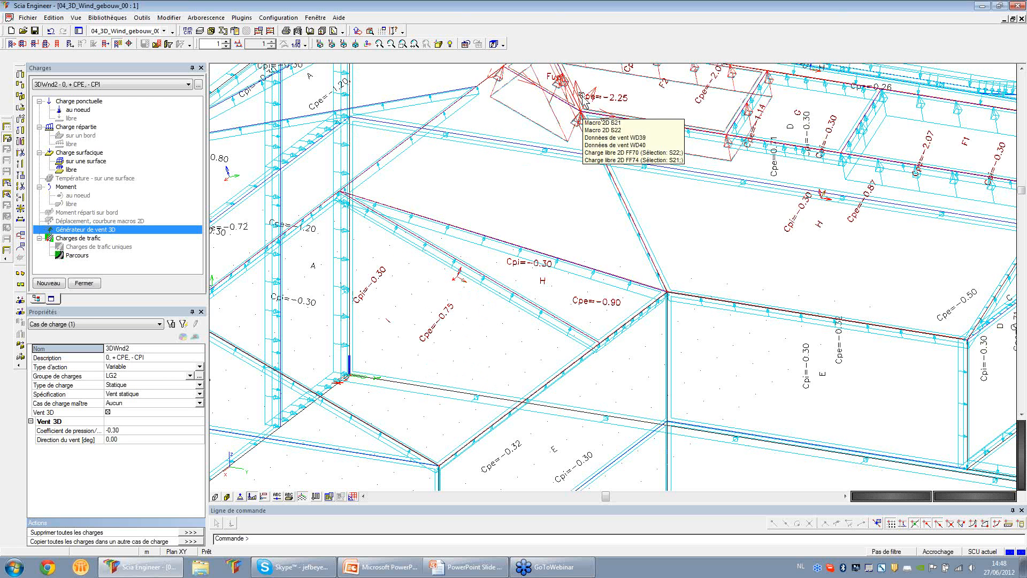
pyautogui.press('Escape')
# Review the display settings for loads, wind data and the Cpi and Cpe labels
pyautogui.rightClick(546, 193)
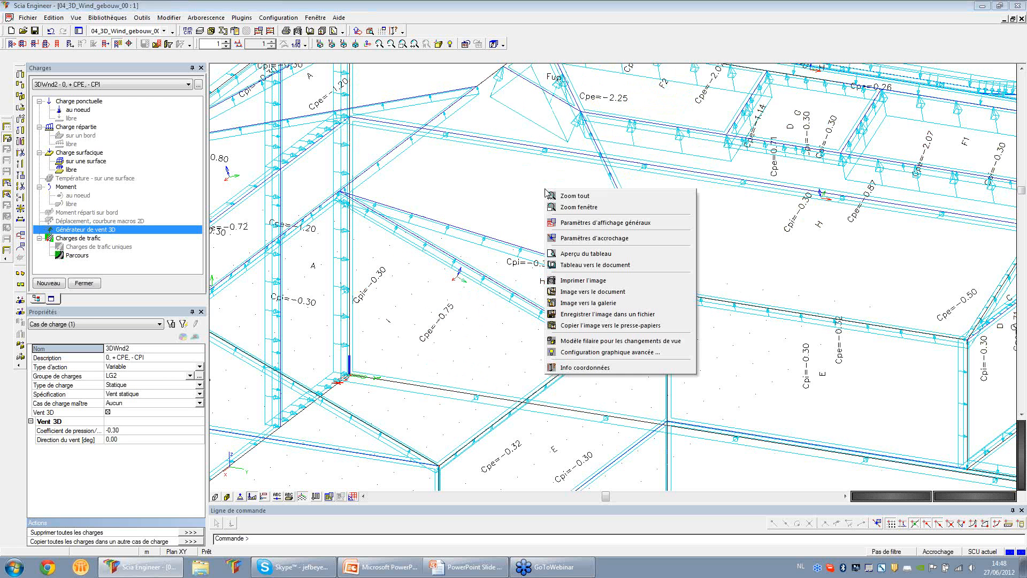
pyautogui.click(589, 223)
pyautogui.moveTo(540, 136); pyautogui.dragTo(618, 70)
pyautogui.click(537, 97)
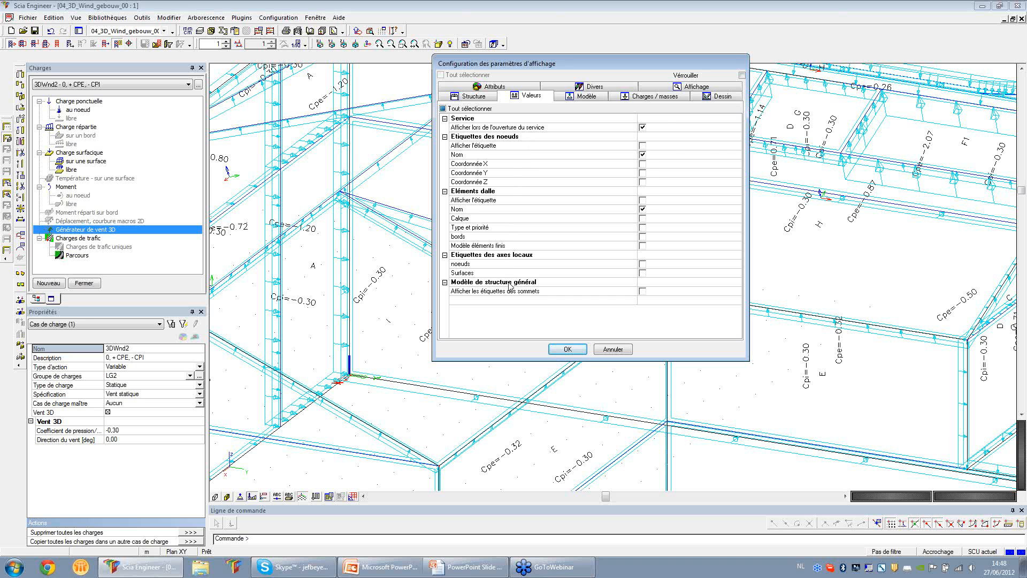
pyautogui.click(668, 99)
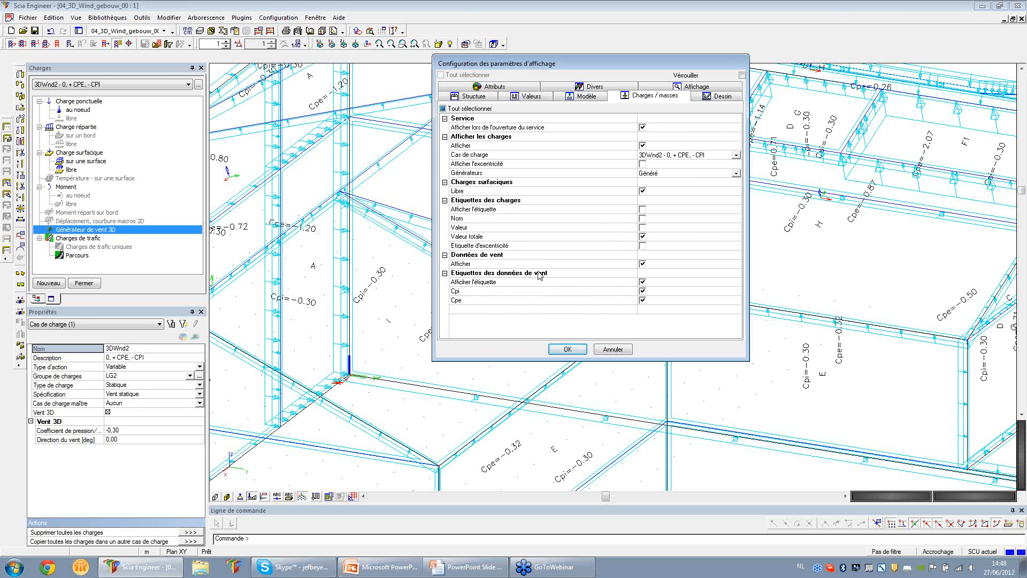
pyautogui.click(561, 350)
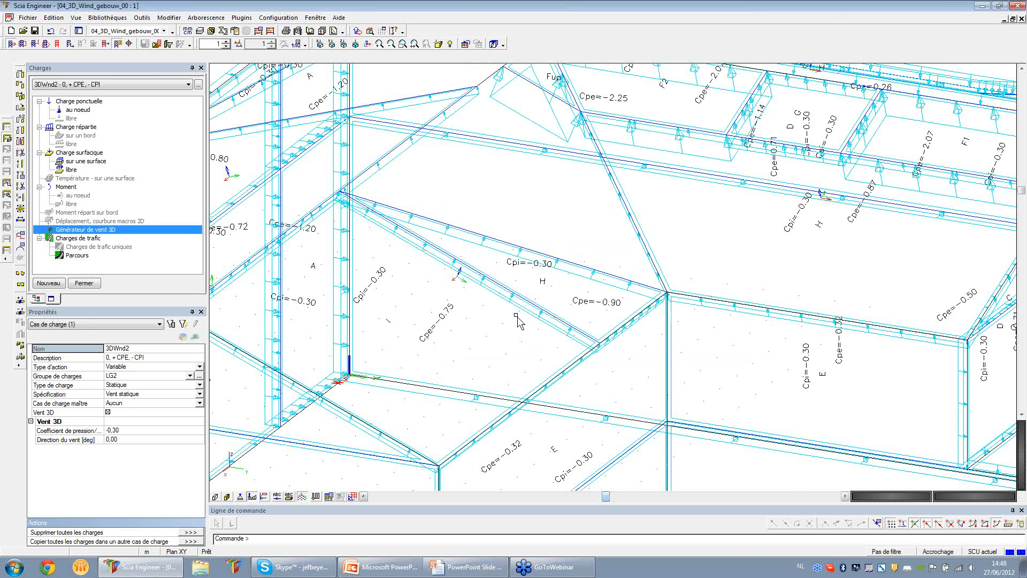
# Examine the wind zones and their Cpe and Cpi coefficients on the building's walls and roofs from several sides
pyautogui.scroll(-5, 516, 319)
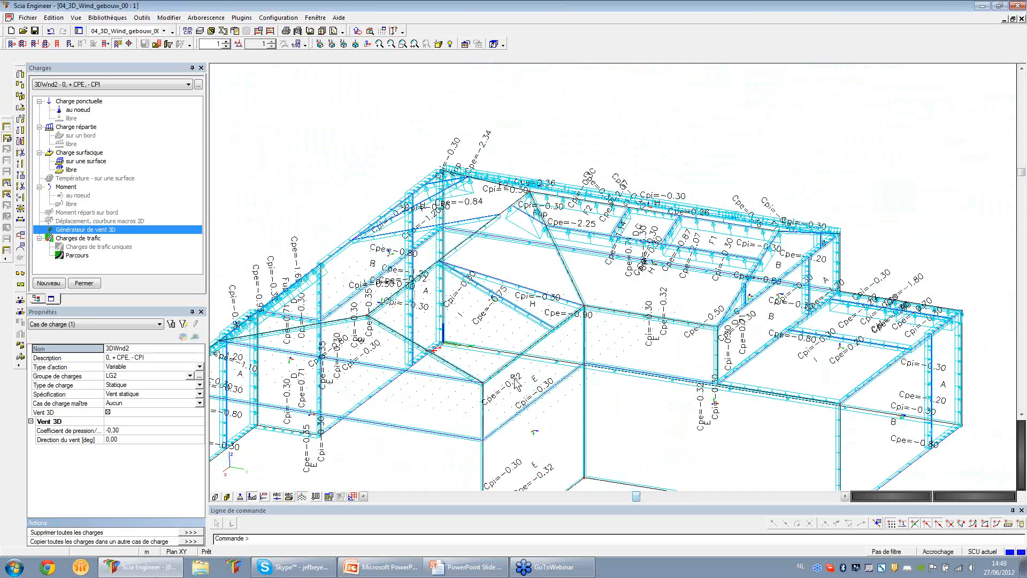
pyautogui.scroll(5, 517, 384)
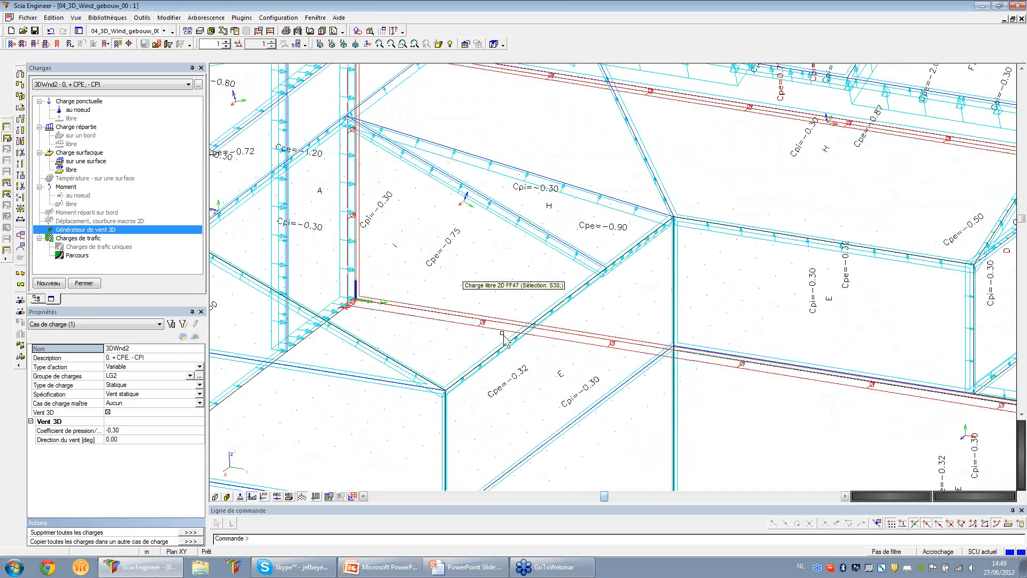
pyautogui.keyDown('ctrl'); pyautogui.moveTo(504, 338); pyautogui.dragTo(470, 367, button='right'); pyautogui.keyUp('ctrl')
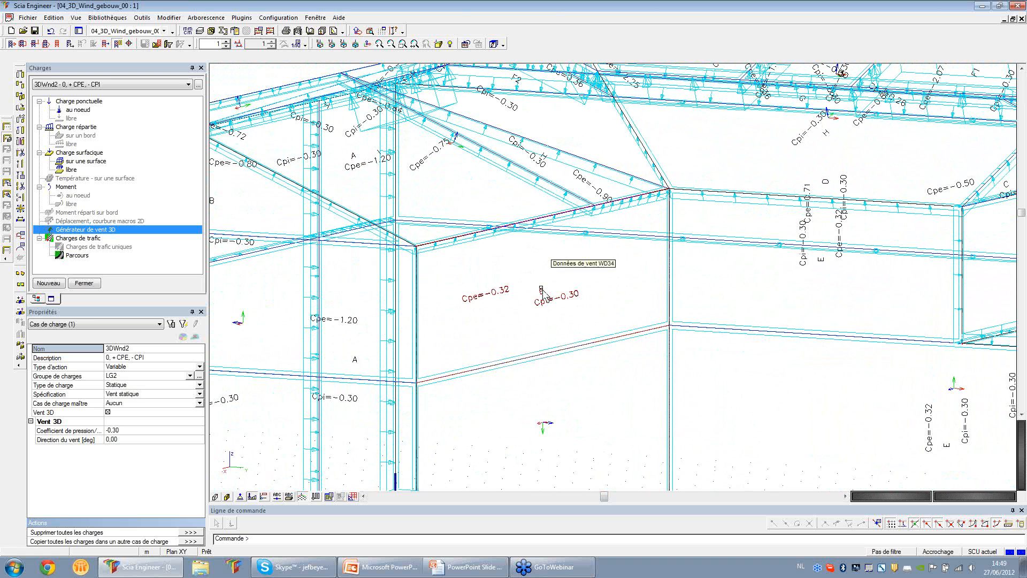
pyautogui.press('ctrl')
pyautogui.press('ctrl')
pyautogui.press('ctrl')
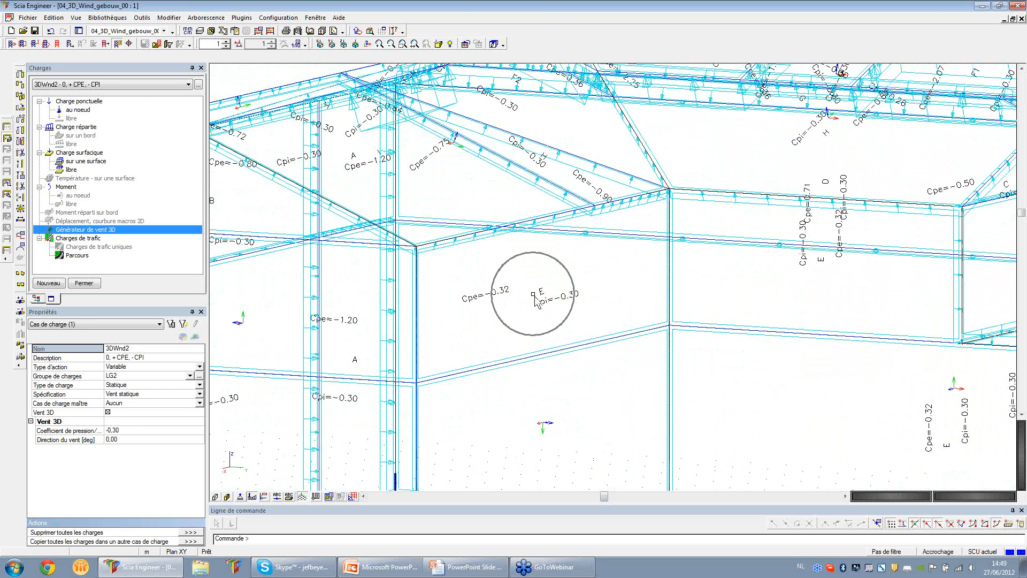
pyautogui.press('ctrl')
pyautogui.keyDown('shift'); pyautogui.moveTo(549, 365); pyautogui.dragTo(534, 207, button='right'); pyautogui.keyUp('shift')
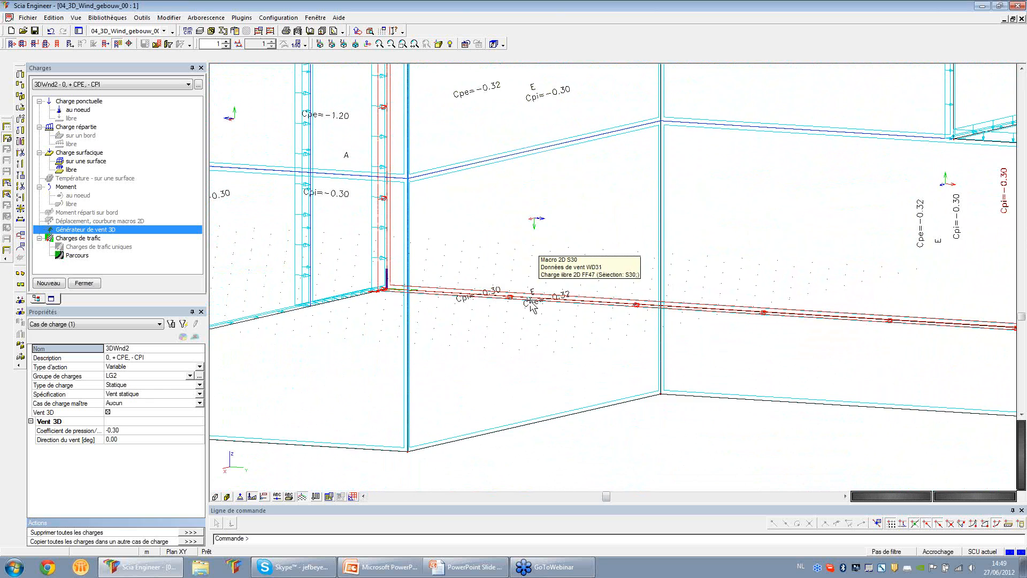
pyautogui.press('ctrl')
pyautogui.keyDown('shift'); pyautogui.moveTo(337, 307); pyautogui.dragTo(688, 368, button='right'); pyautogui.keyUp('shift')
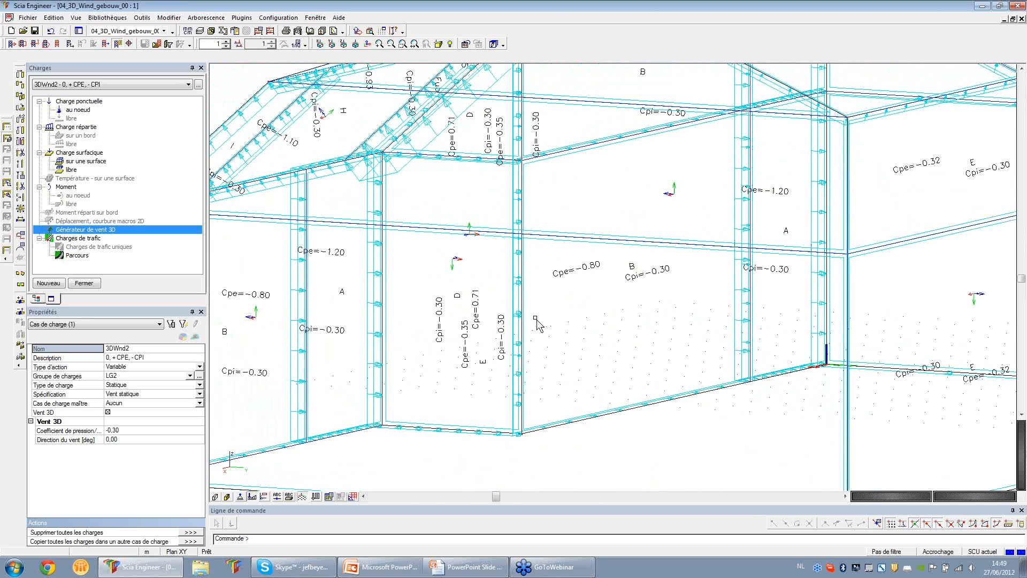
pyautogui.keyDown('ctrl'); pyautogui.moveTo(514, 338); pyautogui.dragTo(562, 328, button='right'); pyautogui.keyUp('ctrl')
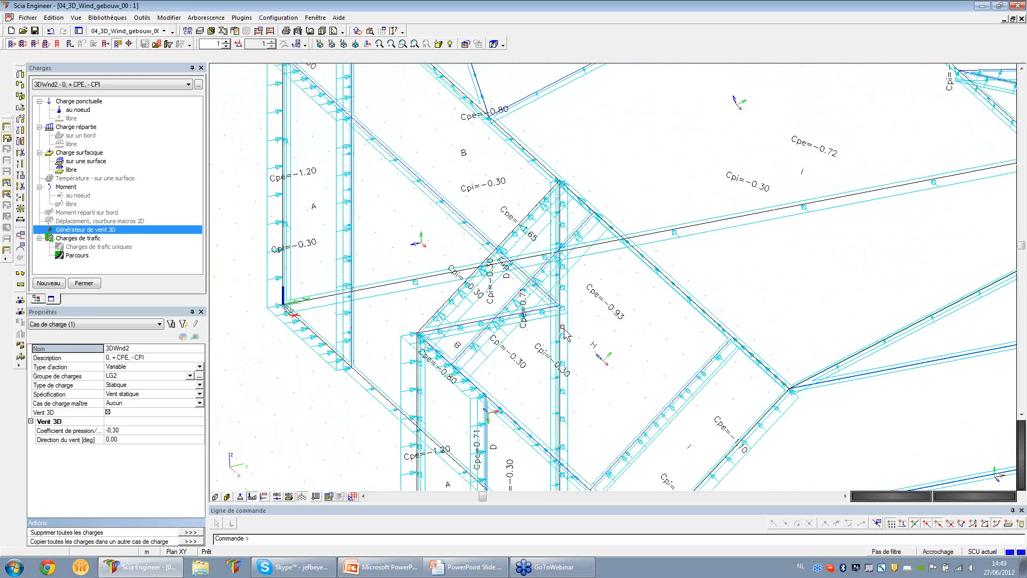
pyautogui.scroll(2, 562, 328)
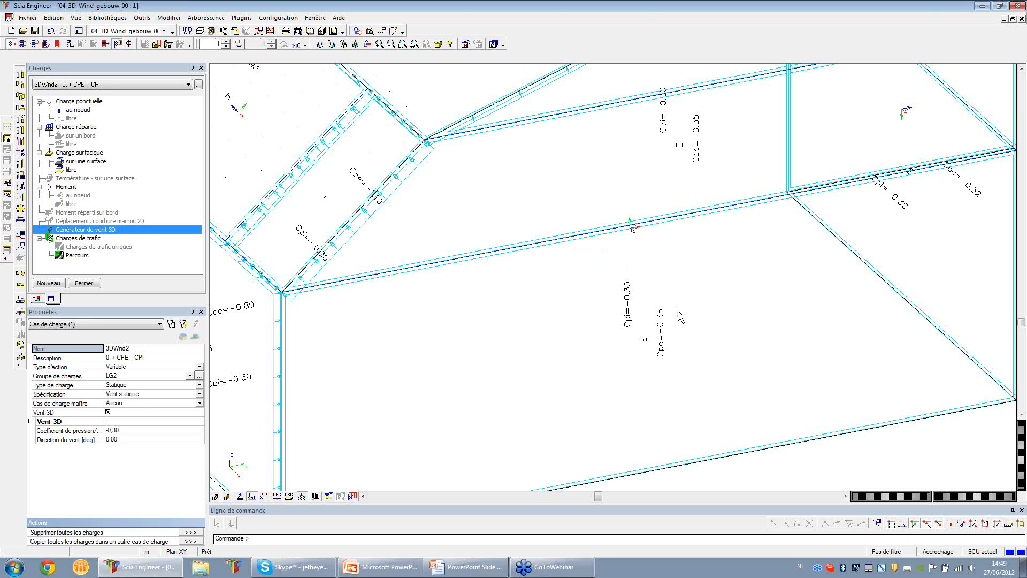
# Switch to the PowerPoint slide show and advance from the Exemple slide to the Résumé slide
pyautogui.click(442, 572)
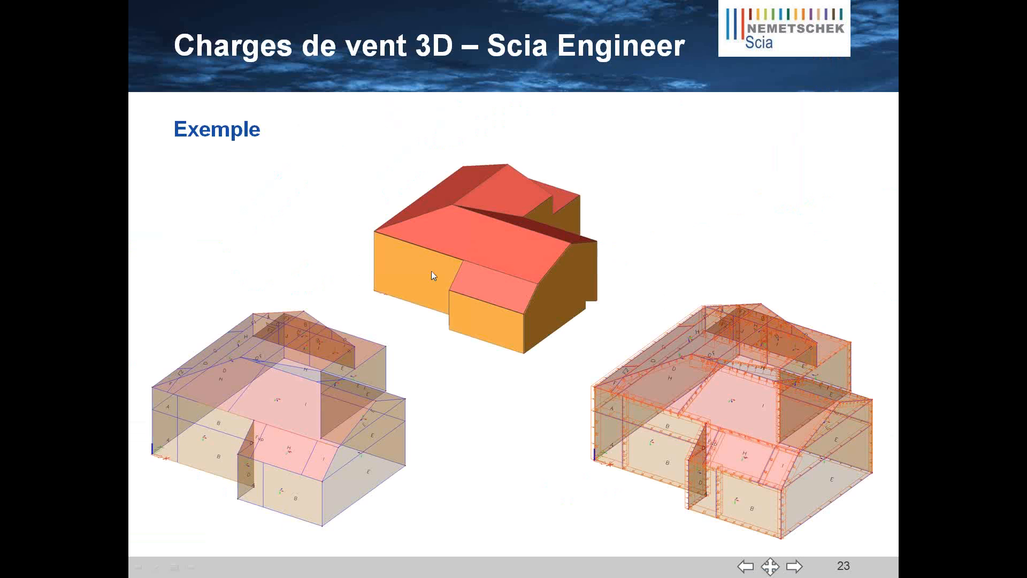
pyautogui.click(257, 172)
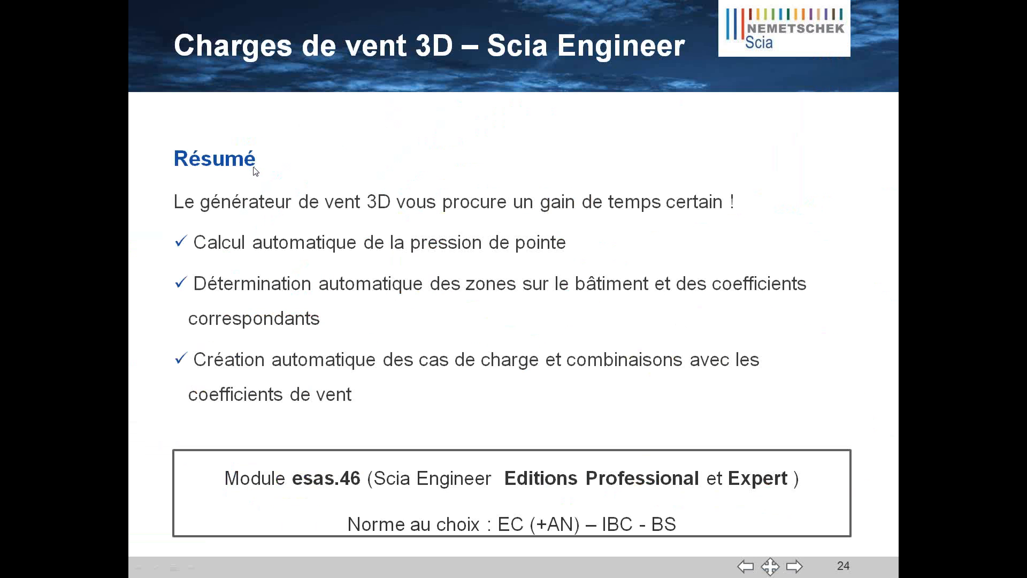